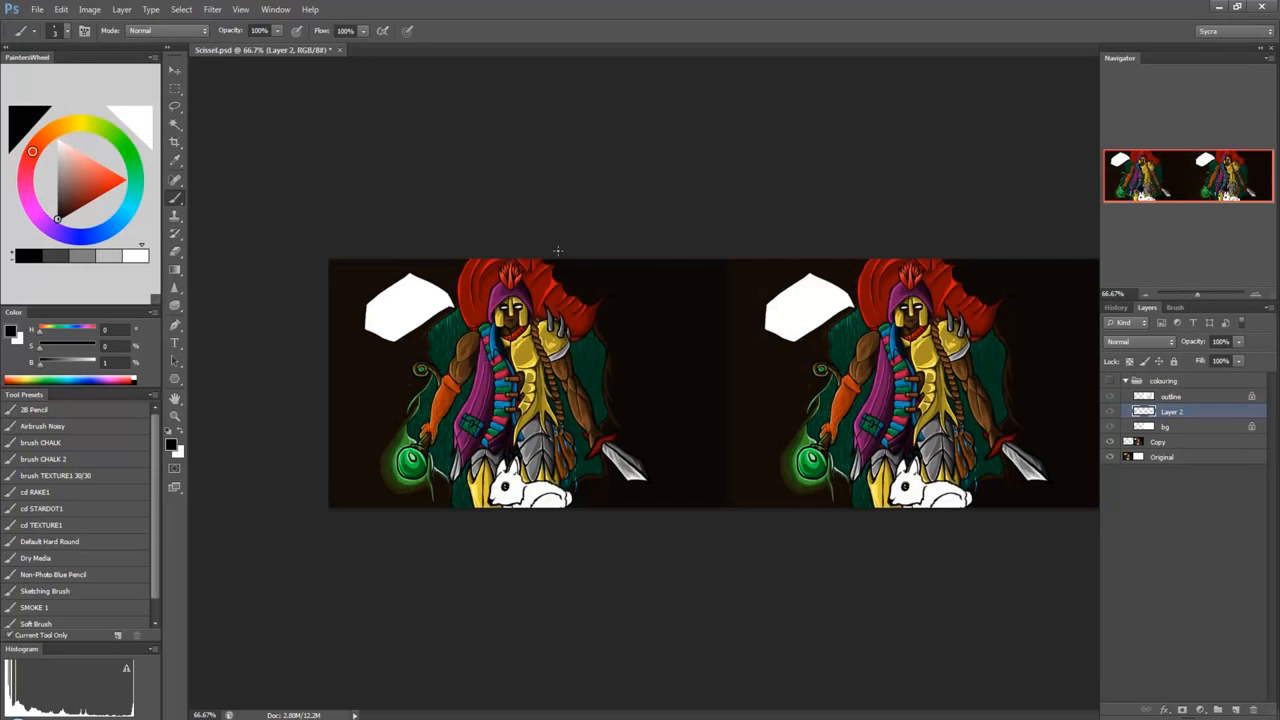
Step: Examine the coloured character illustration as a whole and up close, from the helmet and armour to the sword and background
{"action": "key", "text": "f"}
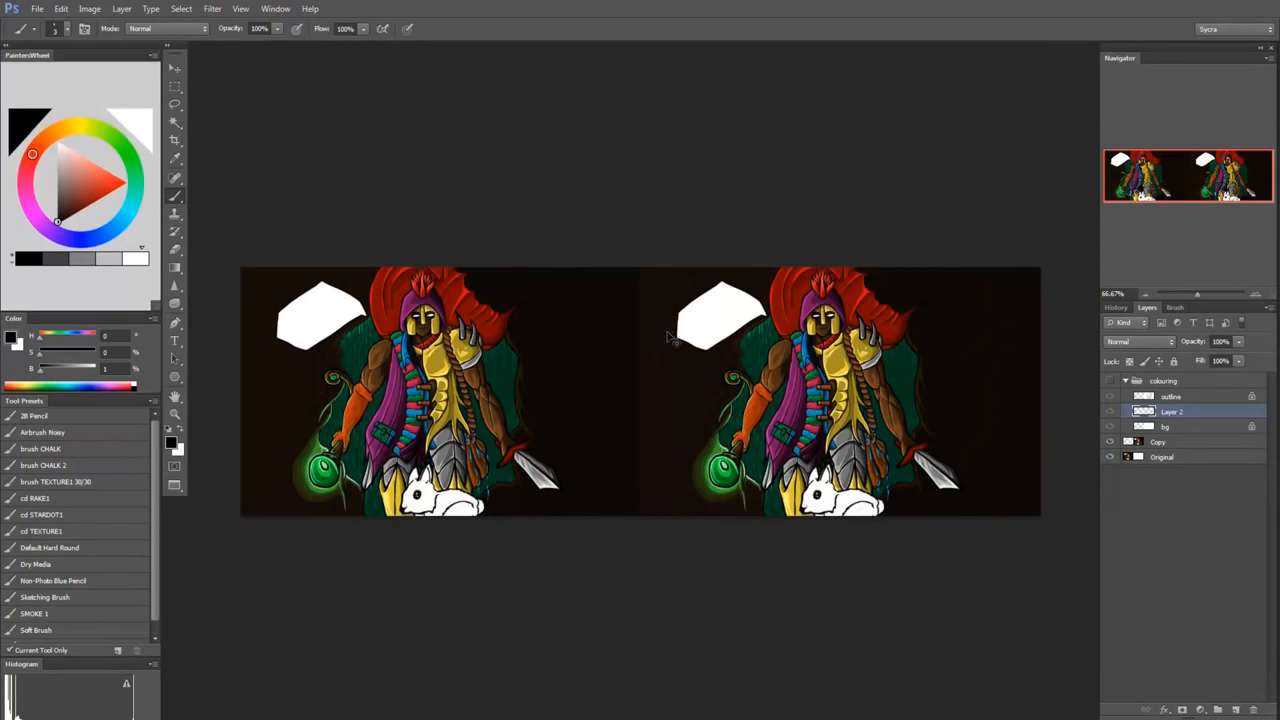
{"action": "key", "text": "ctrl+plus"}
{"action": "left_click_drag", "start_coordinate": [483, 331], "coordinate": [784, 341]}
{"action": "key", "text": "ctrl+plus"}
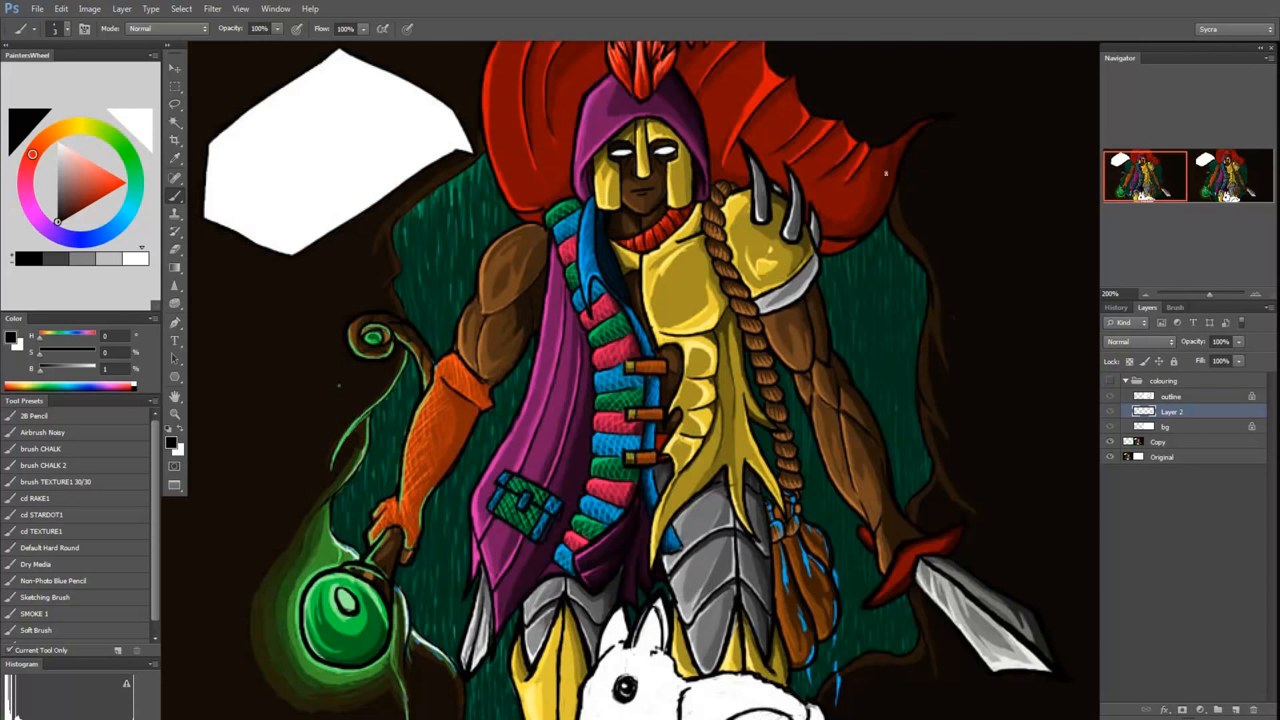
{"action": "left_click_drag", "start_coordinate": [834, 474], "coordinate": [828, 346]}
{"action": "left_click_drag", "start_coordinate": [823, 298], "coordinate": [801, 456]}
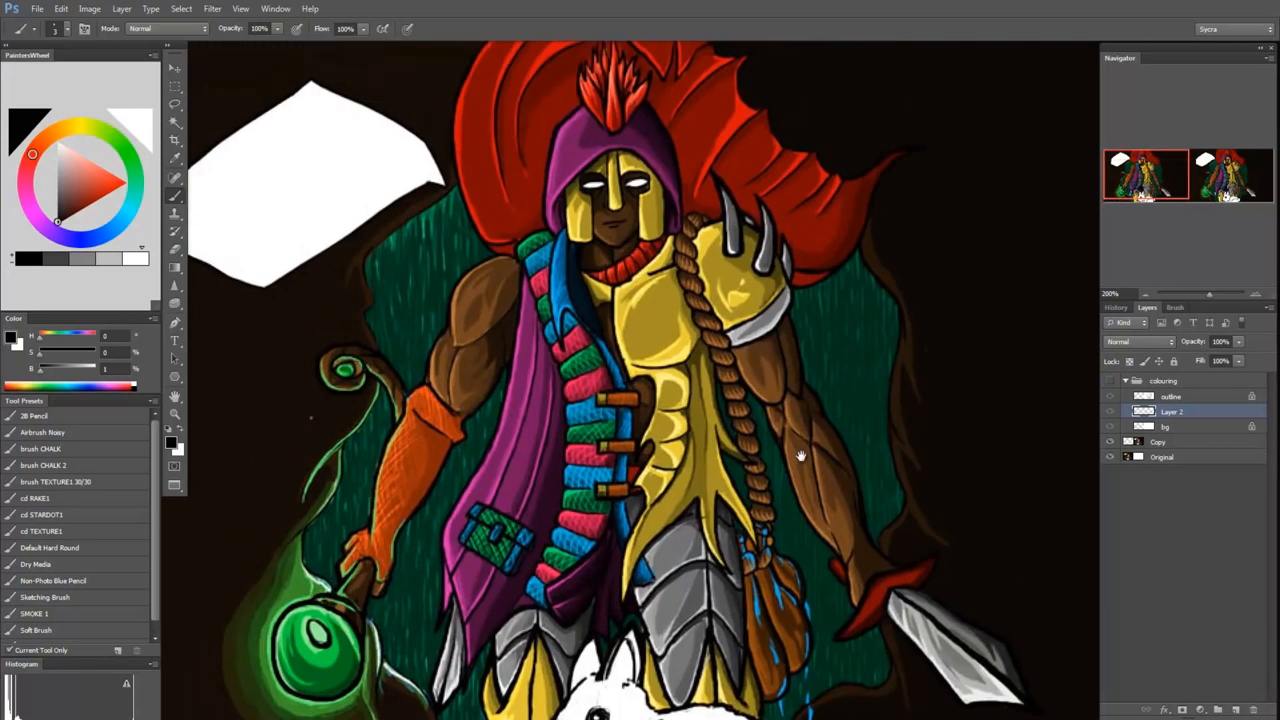
{"action": "key", "text": "ctrl+minus"}
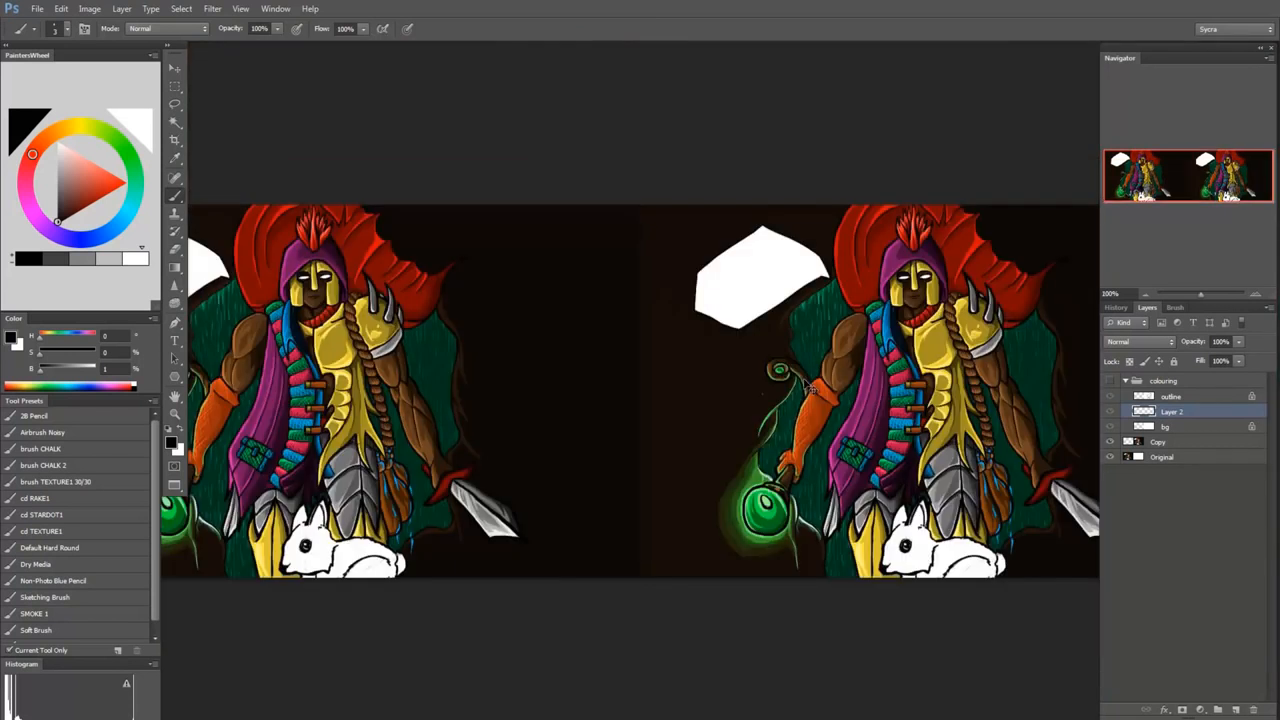
{"action": "left_click_drag", "start_coordinate": [702, 361], "coordinate": [769, 266]}
{"action": "key", "text": "ctrl+minus"}
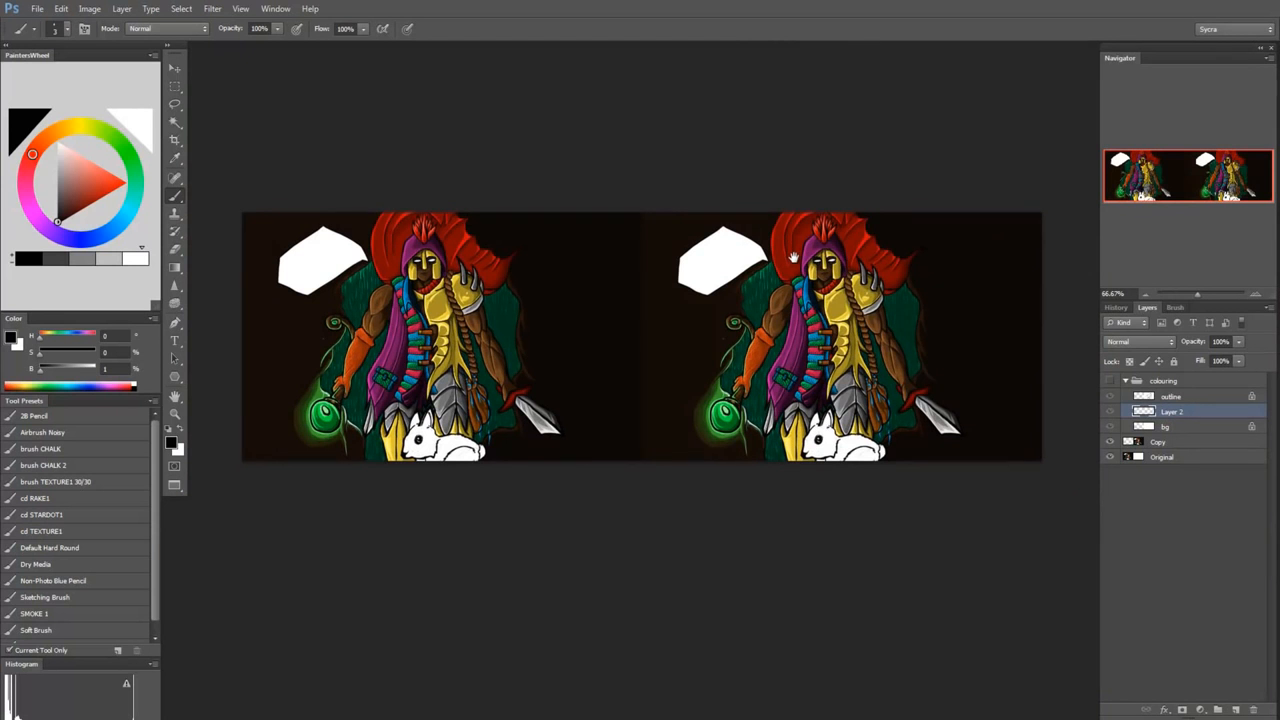
{"action": "left_click_drag", "start_coordinate": [793, 258], "coordinate": [793, 274]}
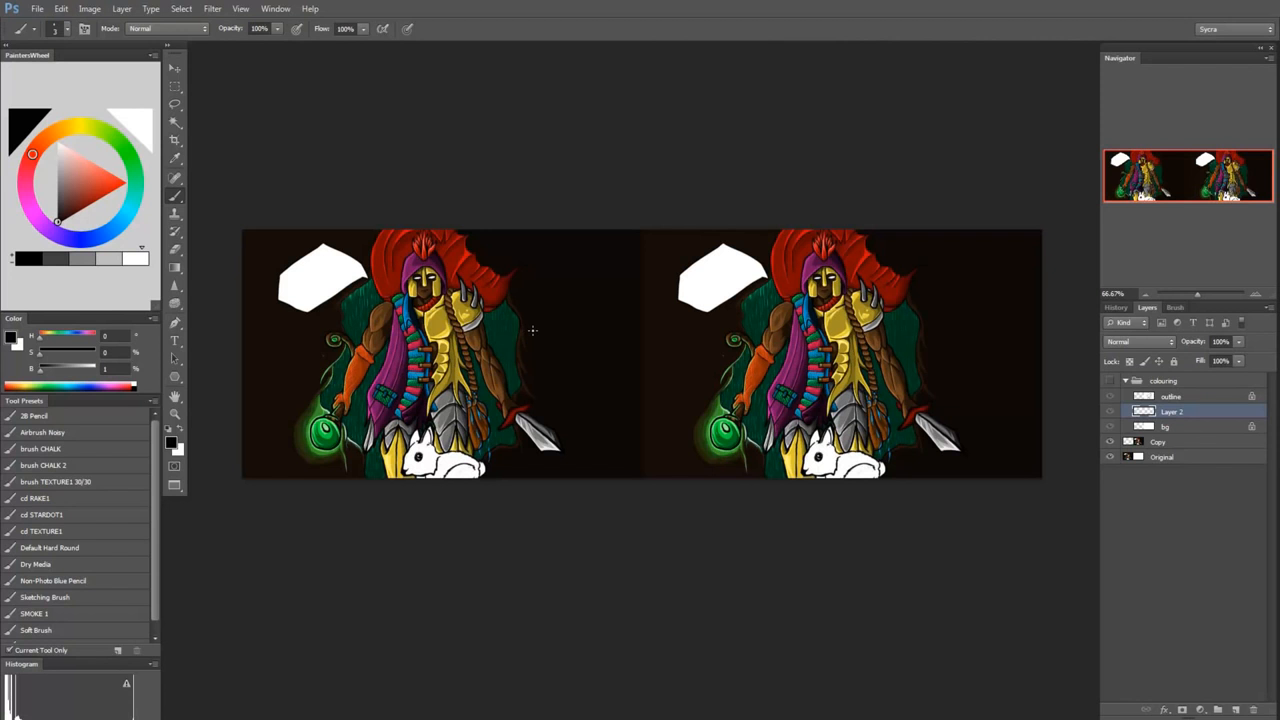
{"action": "key", "text": "ctrl+plus"}
{"action": "key", "text": "ctrl+plus"}
{"action": "left_click_drag", "start_coordinate": [483, 341], "coordinate": [689, 326]}
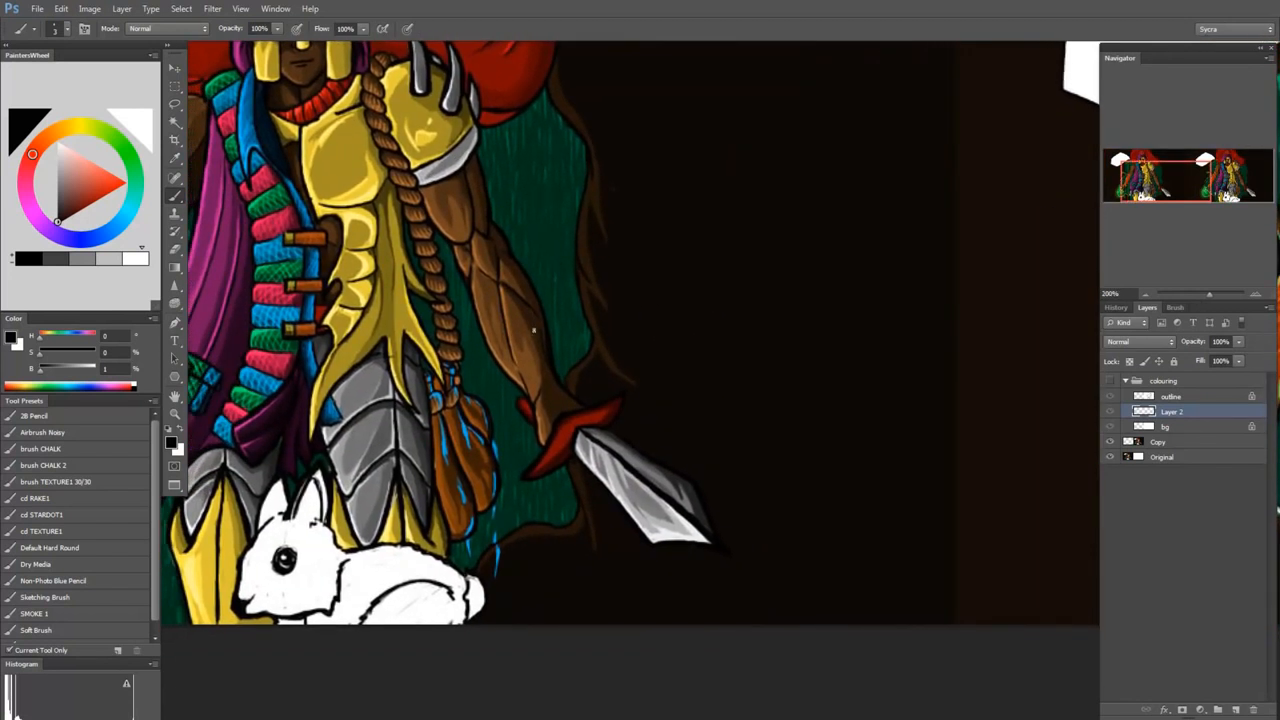
{"action": "key", "text": "ctrl+minus"}
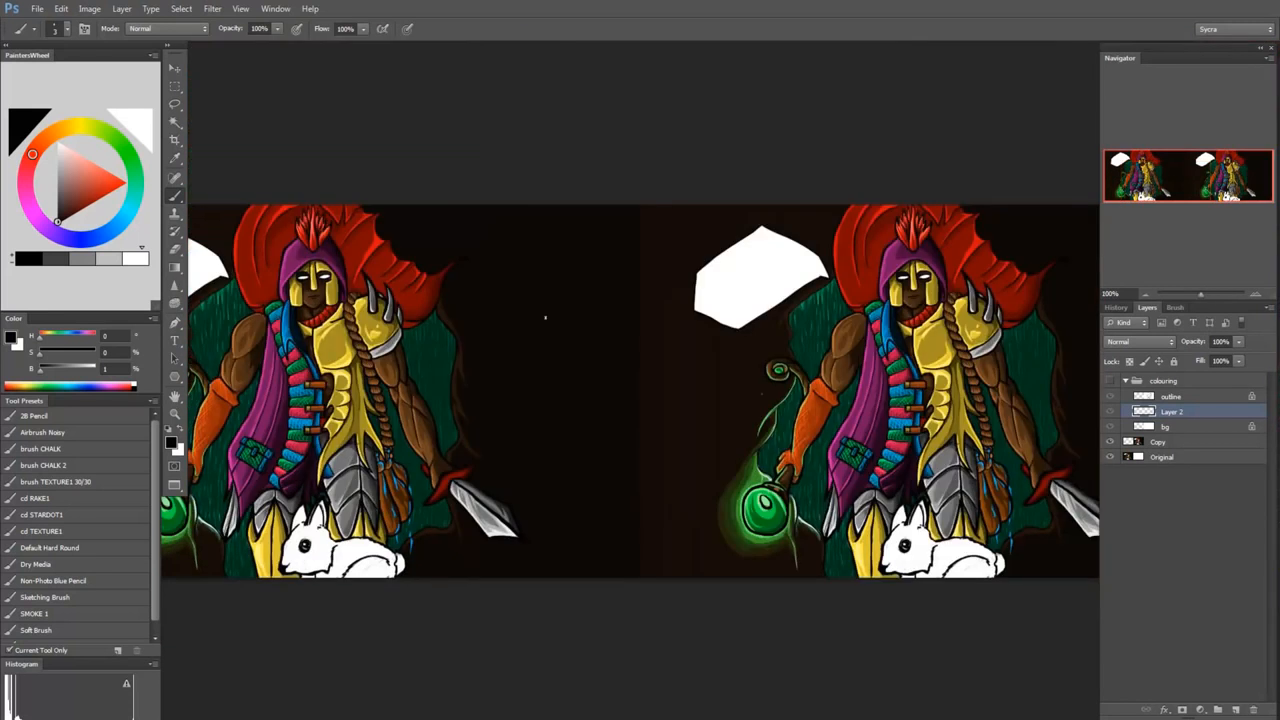
{"action": "key", "text": "ctrl+minus"}
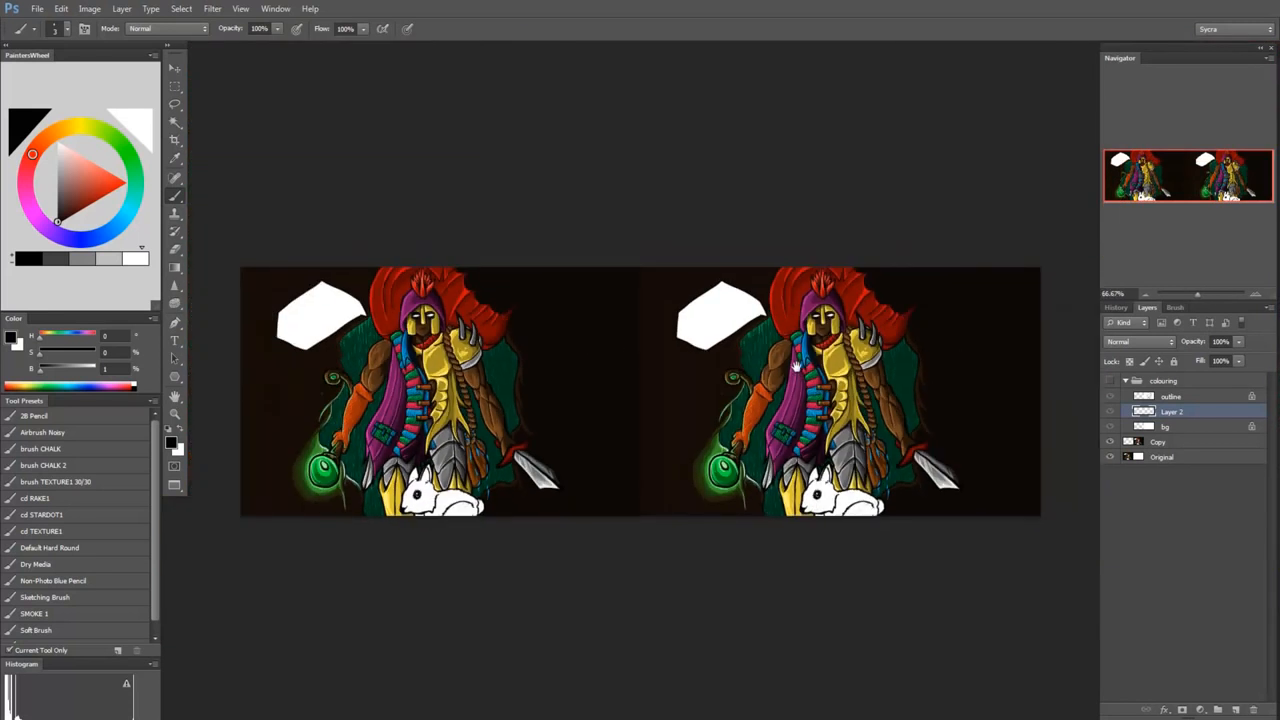
{"action": "mouse_move", "coordinate": [797, 367]}
{"action": "left_mouse_down"}
{"action": "mouse_move", "coordinate": [837, 401]}
{"action": "mouse_move", "coordinate": [817, 372]}
{"action": "left_mouse_up"}
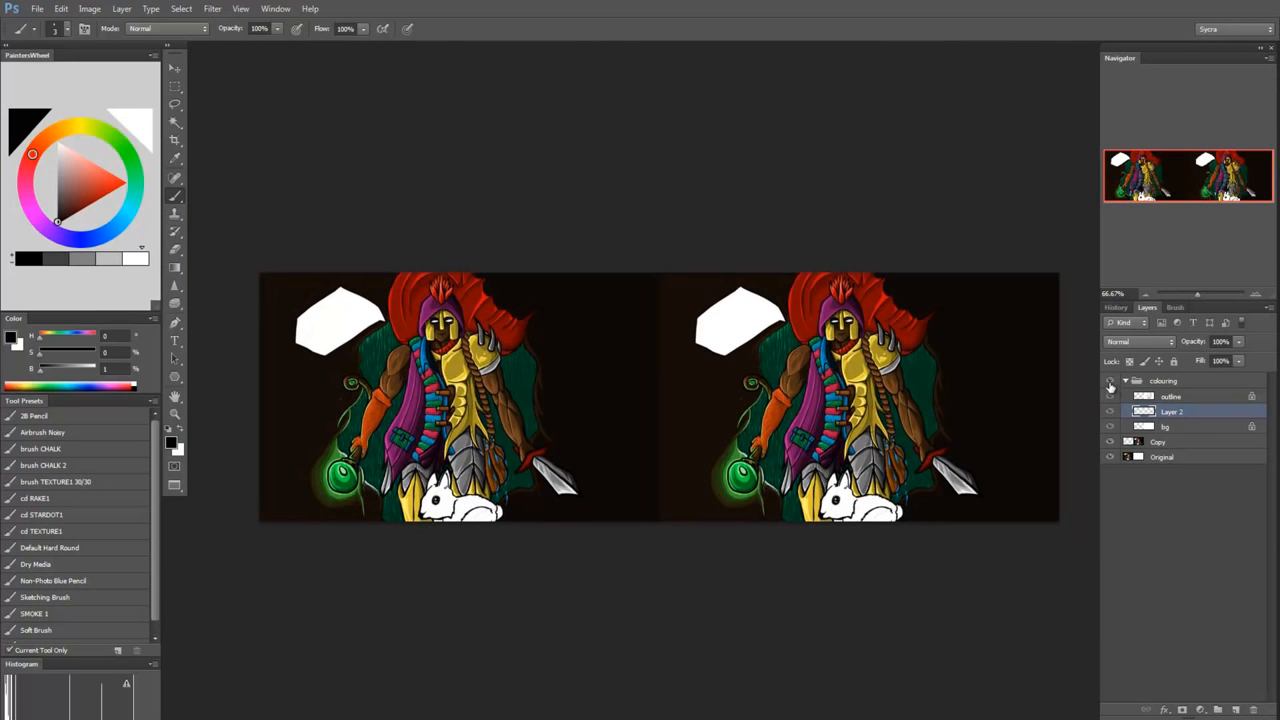
Step: Show the colouring group and set up the Default Hard Round brush at size 45
{"action": "left_click", "coordinate": [1110, 381]}
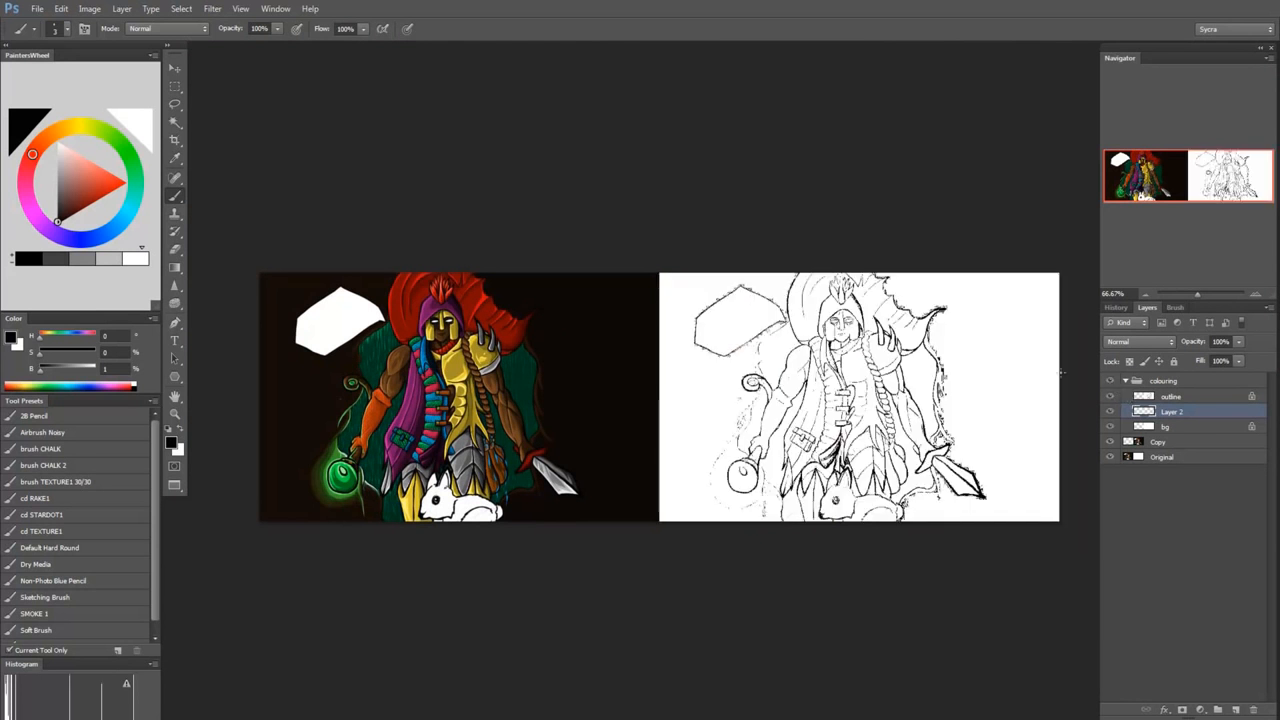
{"action": "left_click", "coordinate": [66, 548]}
{"action": "key", "text": "bracketleft"}
{"action": "key", "text": "bracketleft"}
{"action": "key", "text": "bracketleft"}
{"action": "key", "text": "bracketleft"}
{"action": "key", "text": "bracketleft"}
{"action": "key", "text": "bracketleft"}
Step: Fill the bg layer with a dark brown of hue 18, saturation 52 and brightness 26
{"action": "left_click", "coordinate": [1168, 428]}
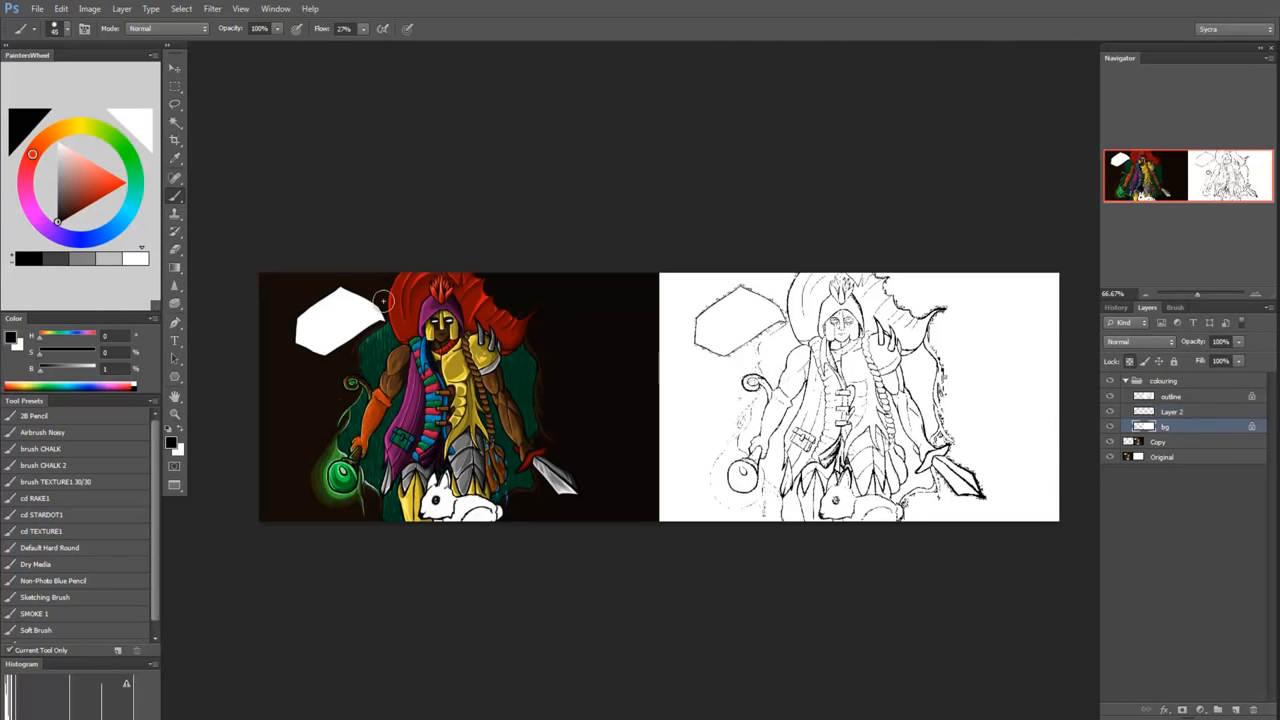
{"action": "left_click_drag", "start_coordinate": [32, 154], "coordinate": [45, 143]}
{"action": "left_click", "coordinate": [70, 201]}
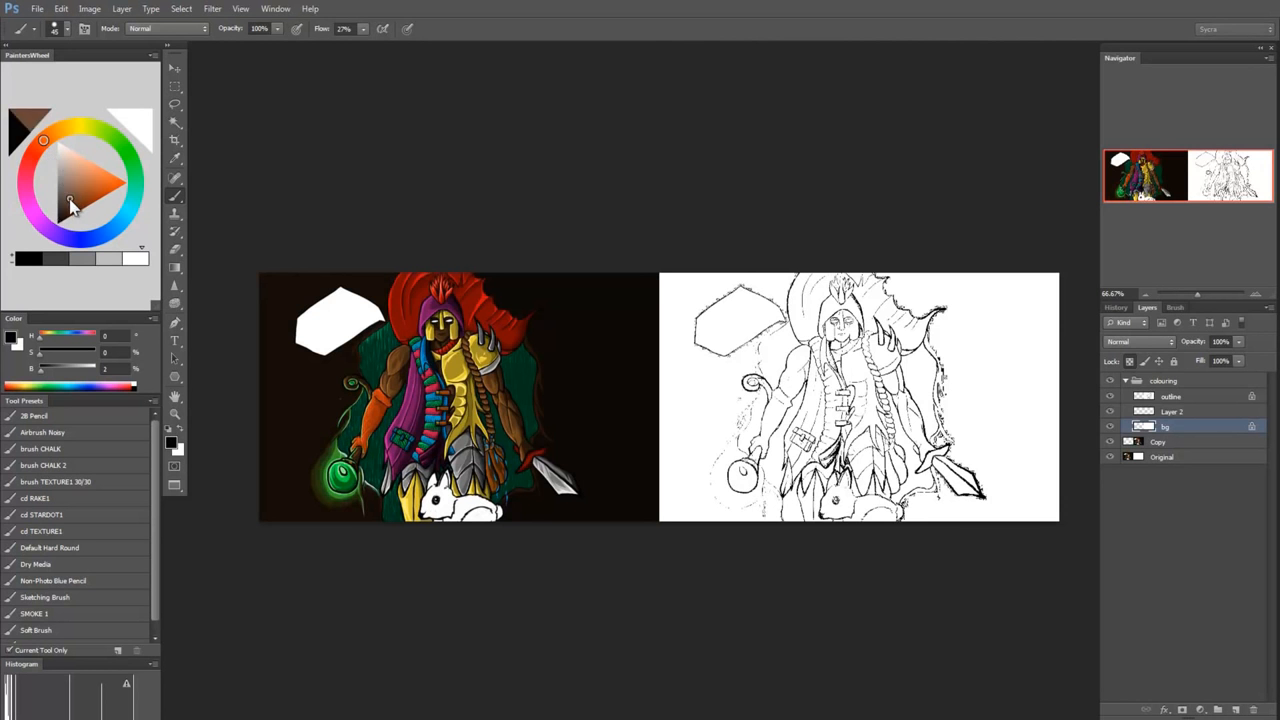
{"action": "left_click_drag", "start_coordinate": [70, 200], "coordinate": [67, 208]}
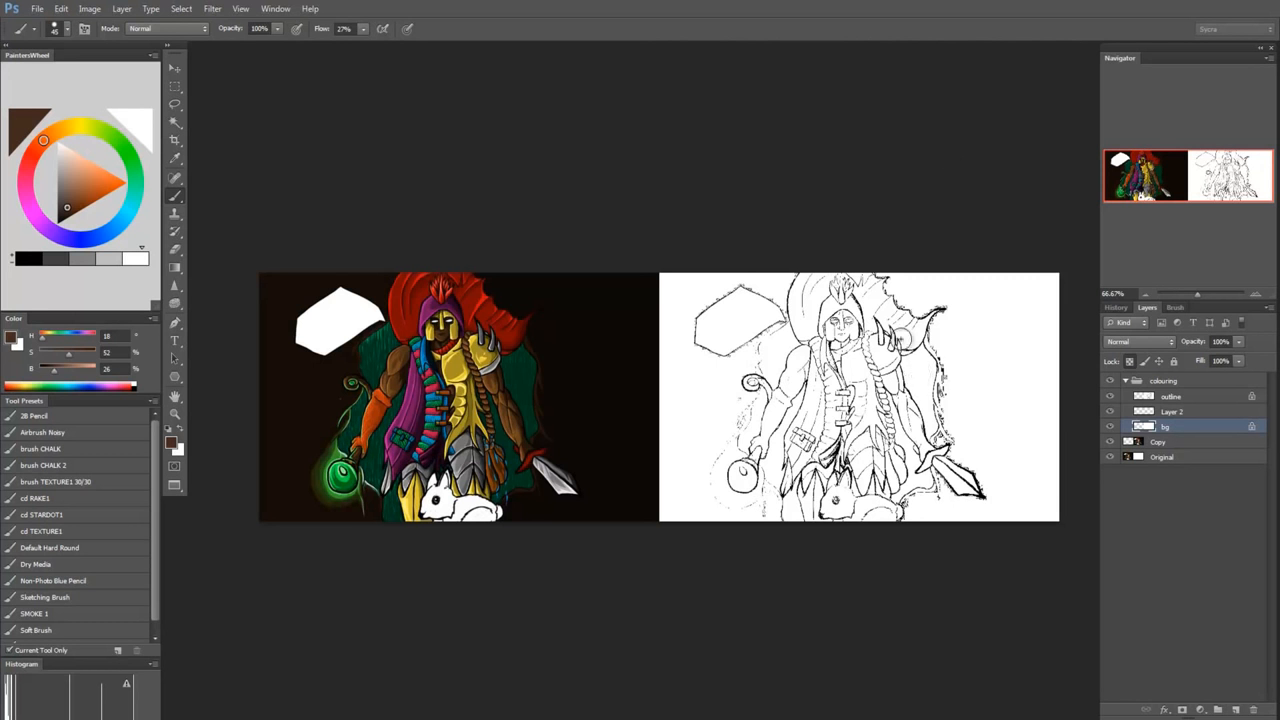
{"action": "key", "text": "alt+BackSpace"}
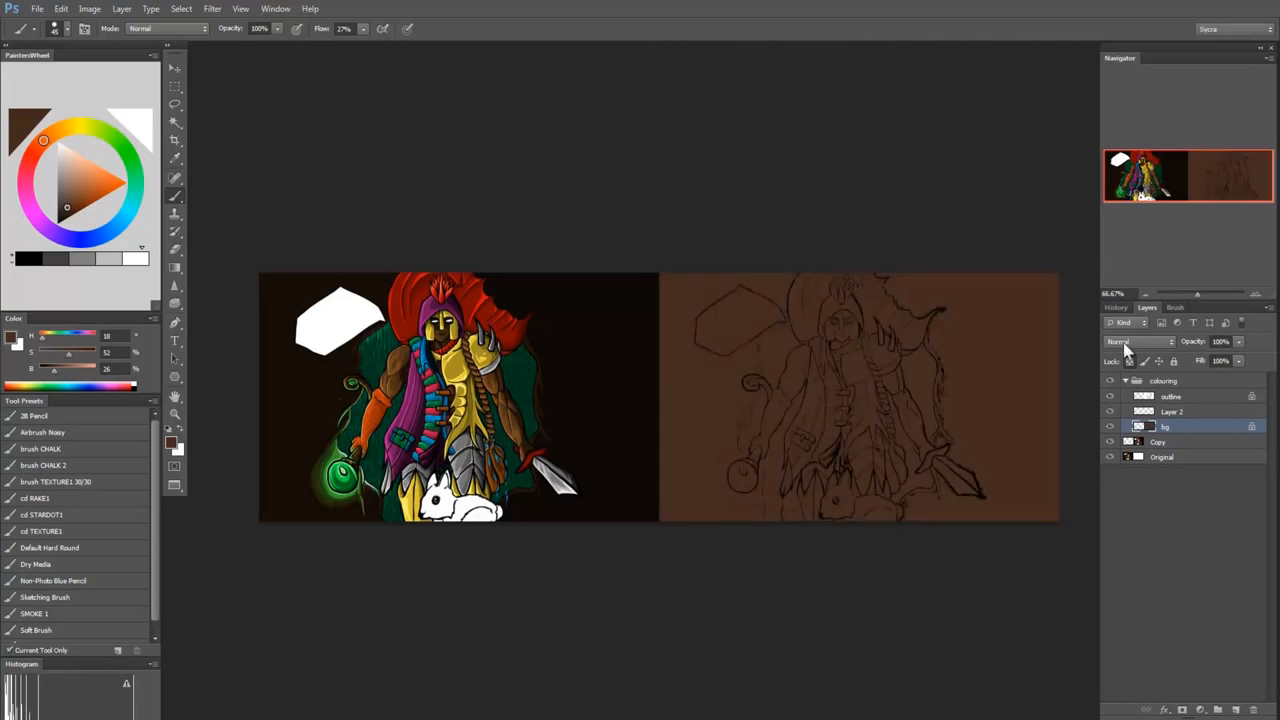
Step: On Layer 2, block in the character's arms and face with reddish browns, hue 16, darkening to saturation 71 and brightness 35
{"action": "left_click", "coordinate": [1153, 415]}
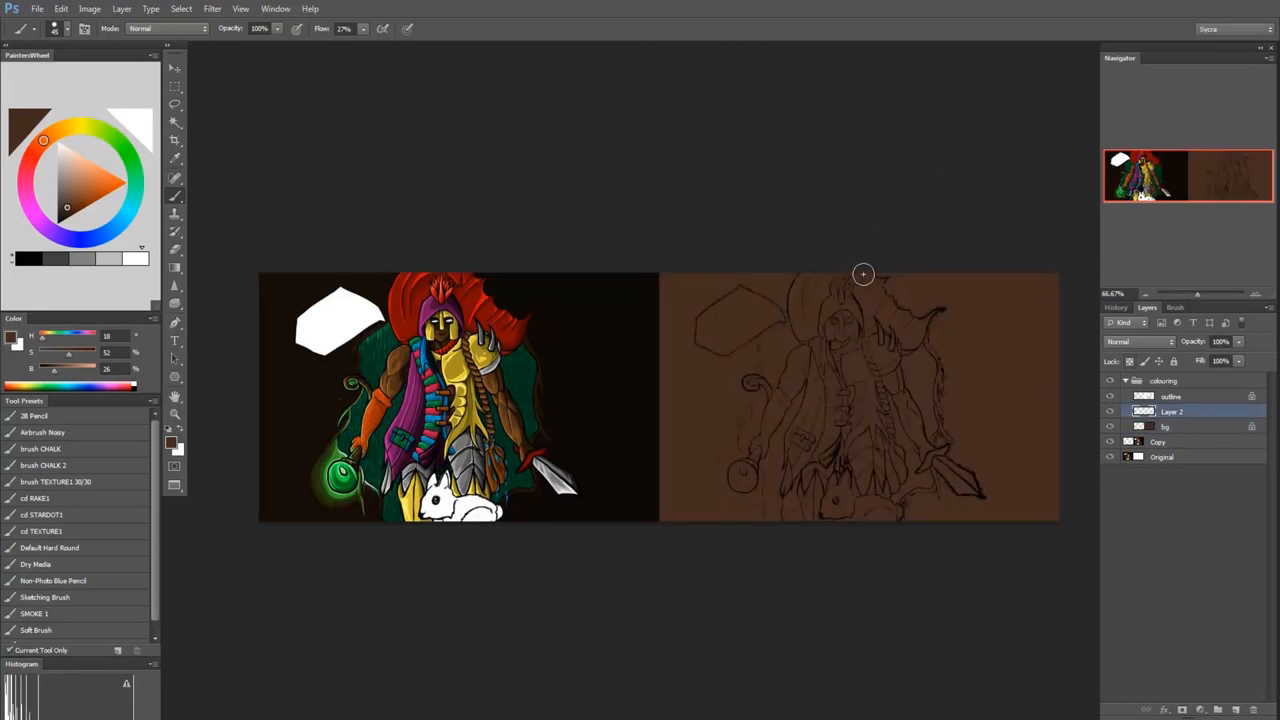
{"action": "left_click_drag", "start_coordinate": [69, 192], "coordinate": [81, 195]}
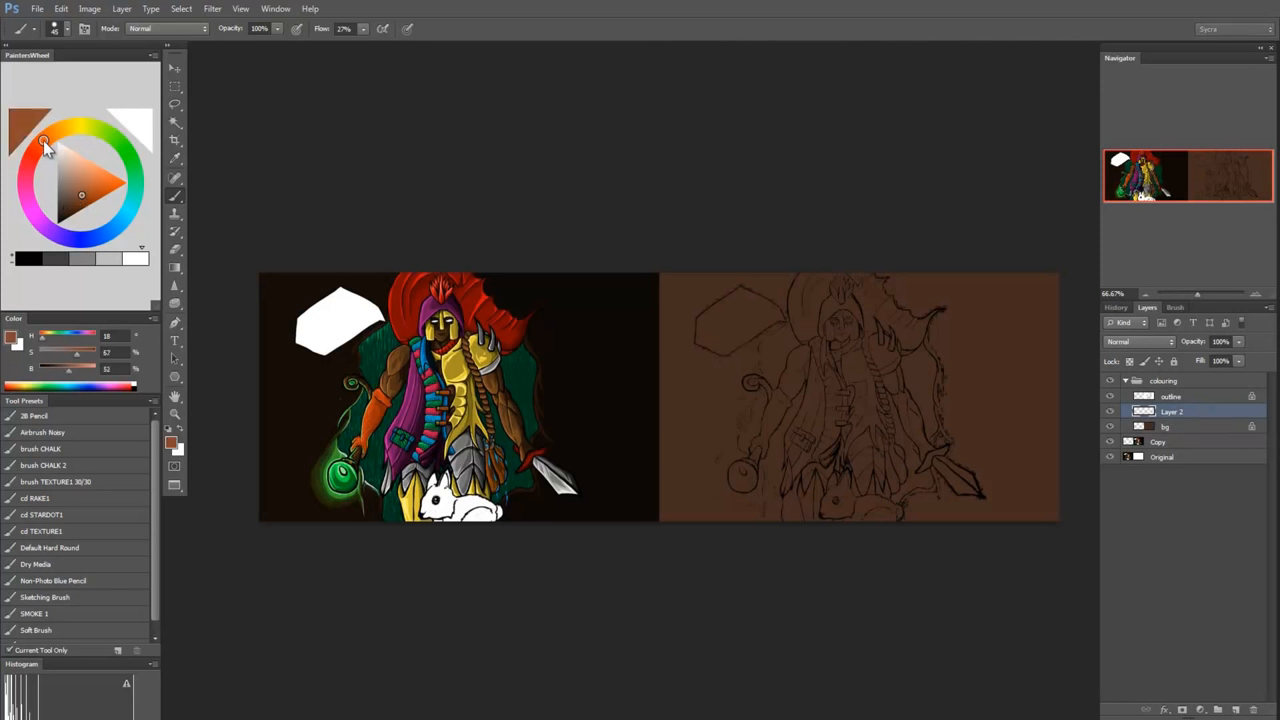
{"action": "left_click", "coordinate": [41, 141]}
{"action": "mouse_move", "coordinate": [797, 363]}
{"action": "left_mouse_down"}
{"action": "mouse_move", "coordinate": [782, 408]}
{"action": "mouse_move", "coordinate": [797, 363]}
{"action": "mouse_move", "coordinate": [790, 375]}
{"action": "left_mouse_up"}
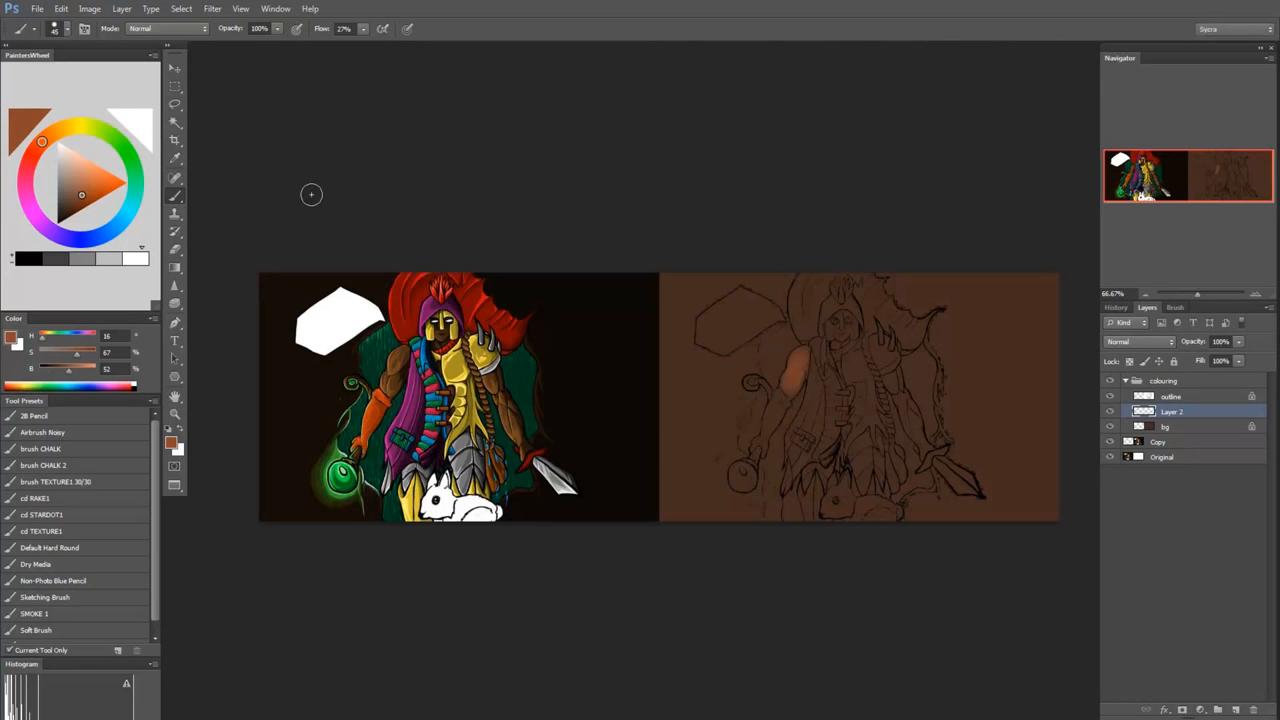
{"action": "left_click_drag", "start_coordinate": [84, 198], "coordinate": [74, 205]}
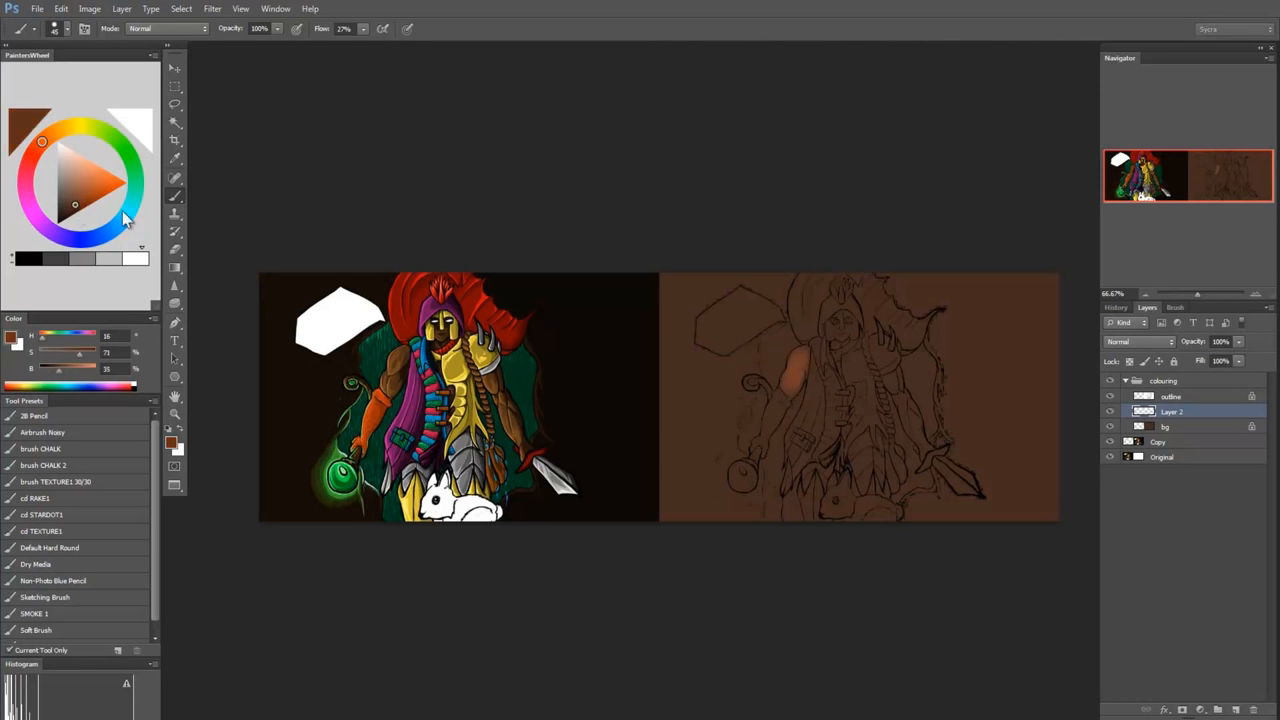
{"action": "left_click_drag", "start_coordinate": [802, 372], "coordinate": [766, 431]}
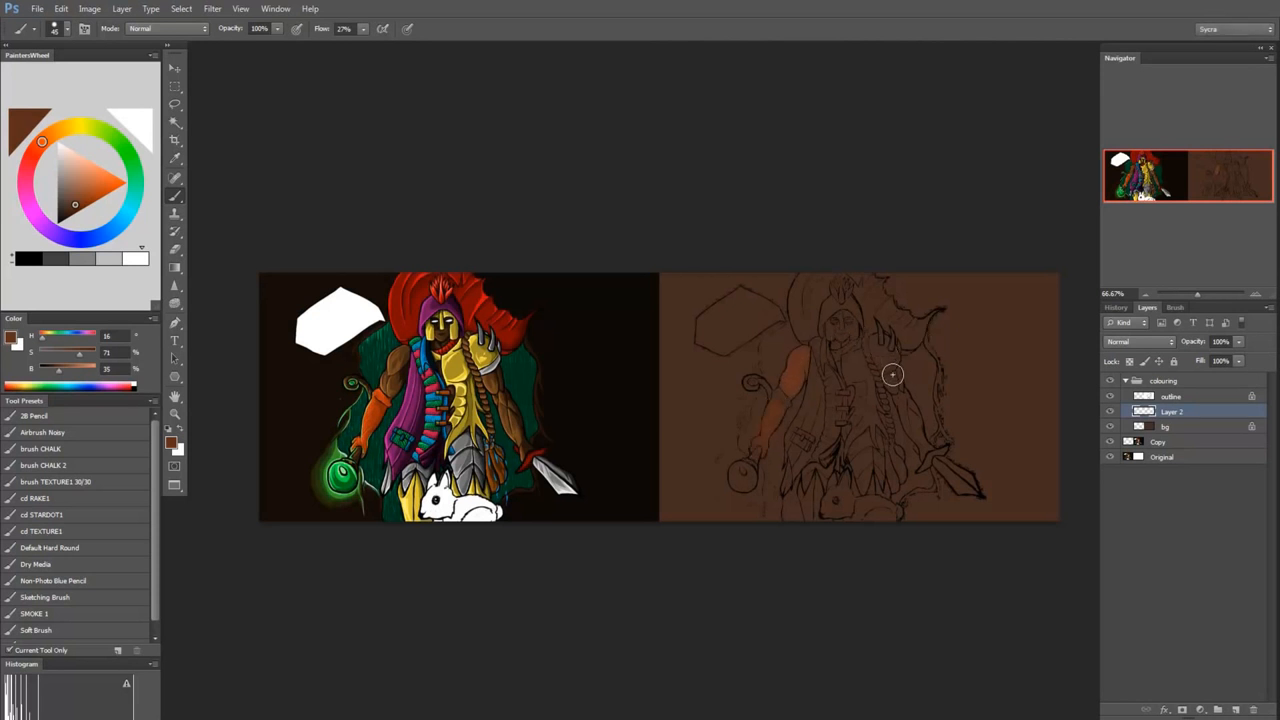
{"action": "mouse_move", "coordinate": [892, 375]}
{"action": "left_mouse_down"}
{"action": "mouse_move", "coordinate": [926, 454]}
{"action": "mouse_move", "coordinate": [890, 372]}
{"action": "left_mouse_up"}
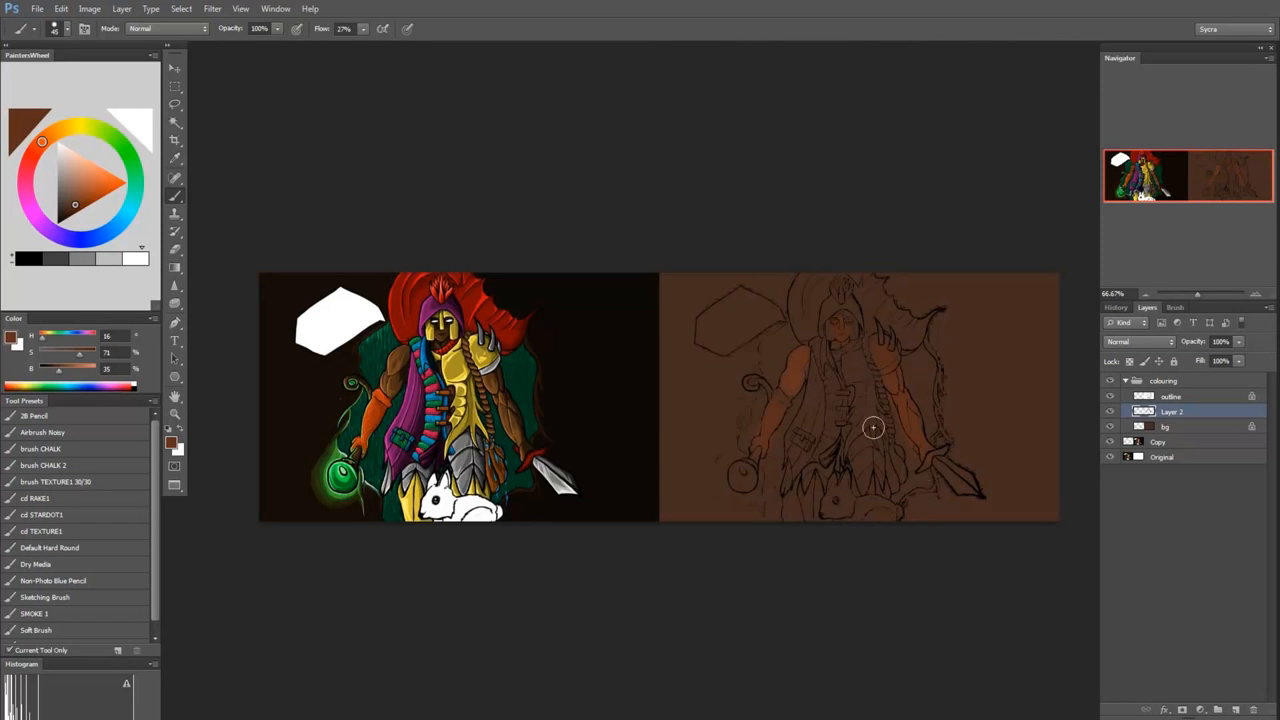
Step: Paint the cloak on both sides of the figure muted green (H 101, S 36, B 49) and touch up the arms with sampled brown
{"action": "left_click", "coordinate": [117, 139]}
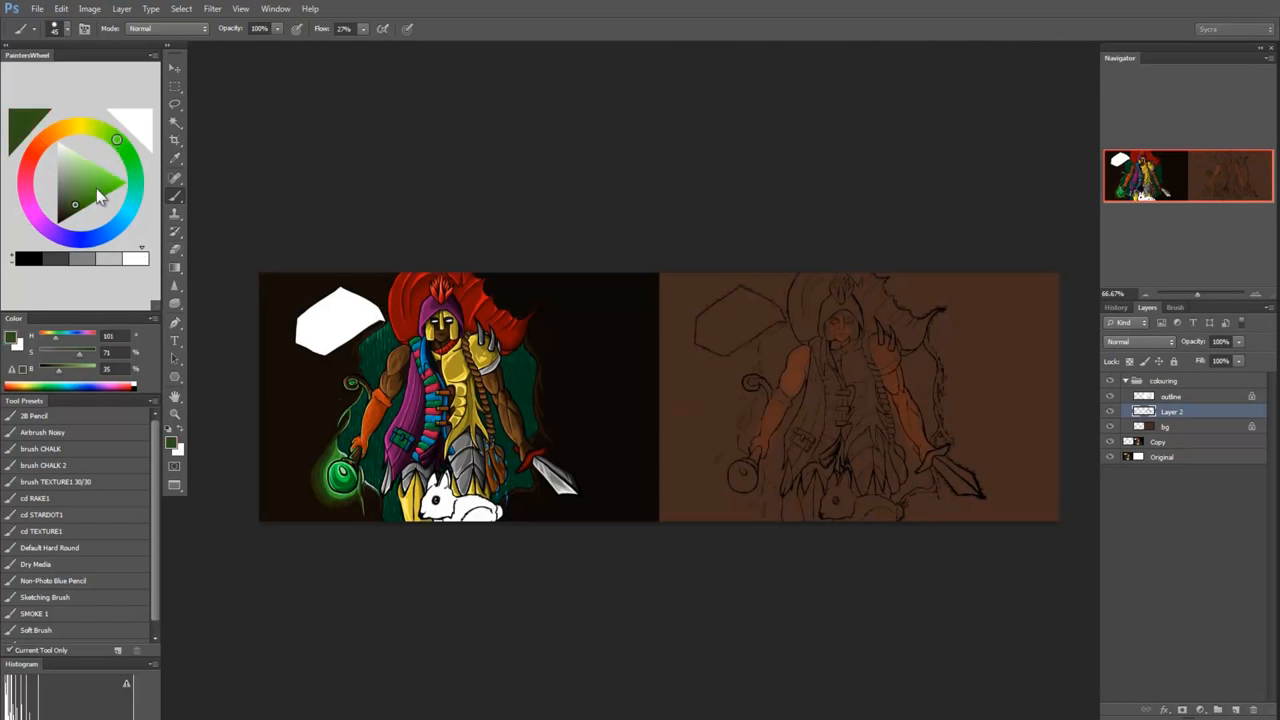
{"action": "left_click", "coordinate": [69, 190]}
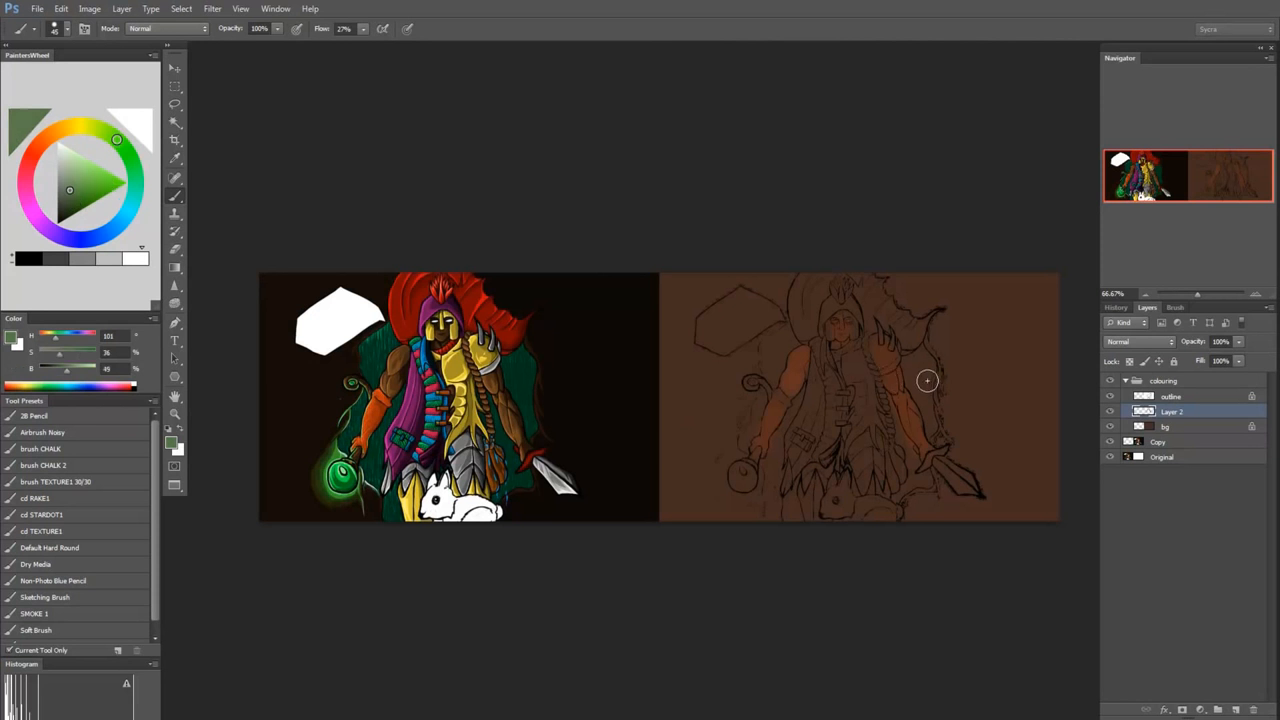
{"action": "mouse_move", "coordinate": [927, 380]}
{"action": "left_mouse_down"}
{"action": "mouse_move", "coordinate": [915, 360]}
{"action": "mouse_move", "coordinate": [912, 462]}
{"action": "mouse_move", "coordinate": [888, 403]}
{"action": "mouse_move", "coordinate": [911, 460]}
{"action": "left_mouse_up"}
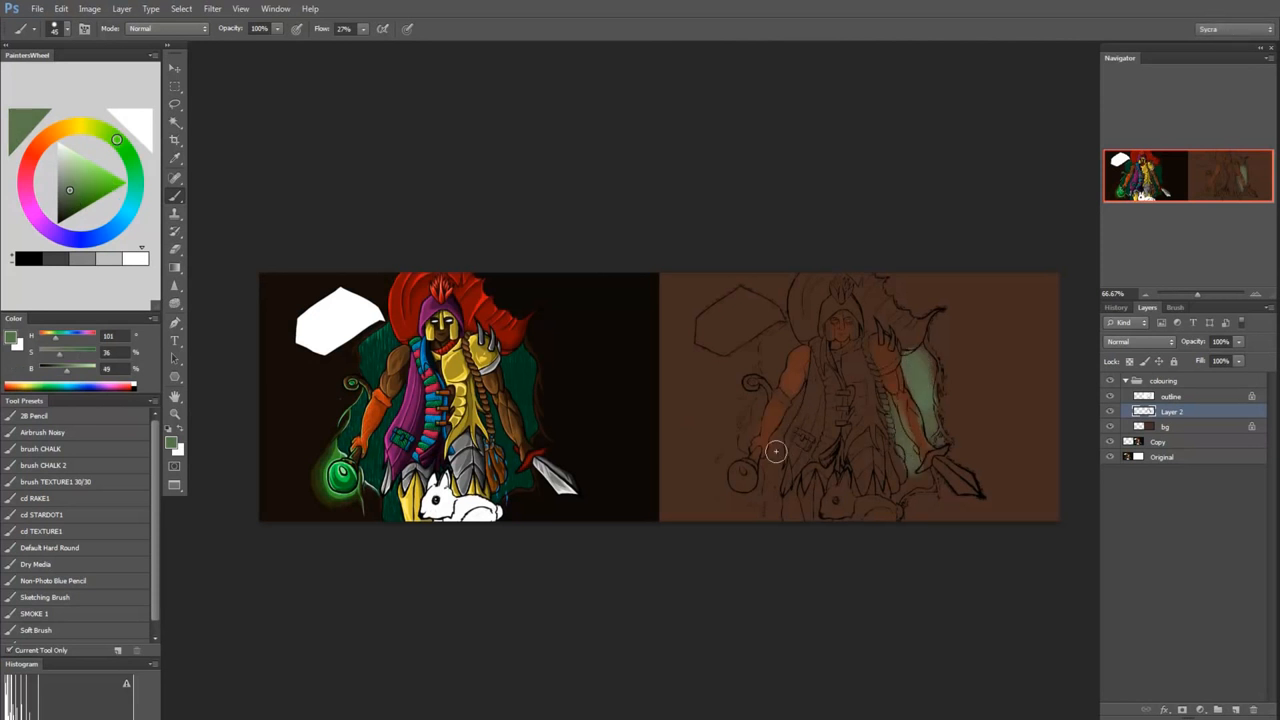
{"action": "mouse_move", "coordinate": [776, 452]}
{"action": "left_mouse_down"}
{"action": "mouse_move", "coordinate": [795, 409]}
{"action": "mouse_move", "coordinate": [749, 437]}
{"action": "mouse_move", "coordinate": [774, 340]}
{"action": "mouse_move", "coordinate": [778, 355]}
{"action": "mouse_move", "coordinate": [787, 340]}
{"action": "left_mouse_up"}
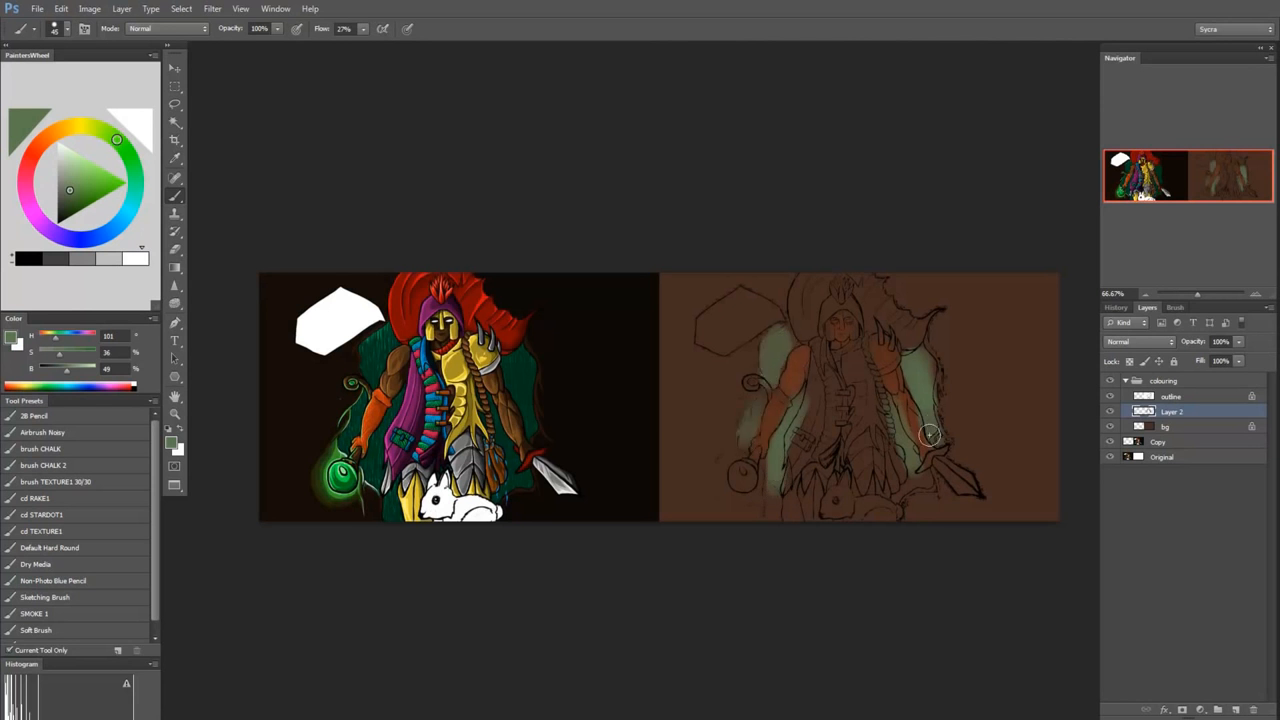
{"action": "left_click", "coordinate": [897, 383], "text": "alt"}
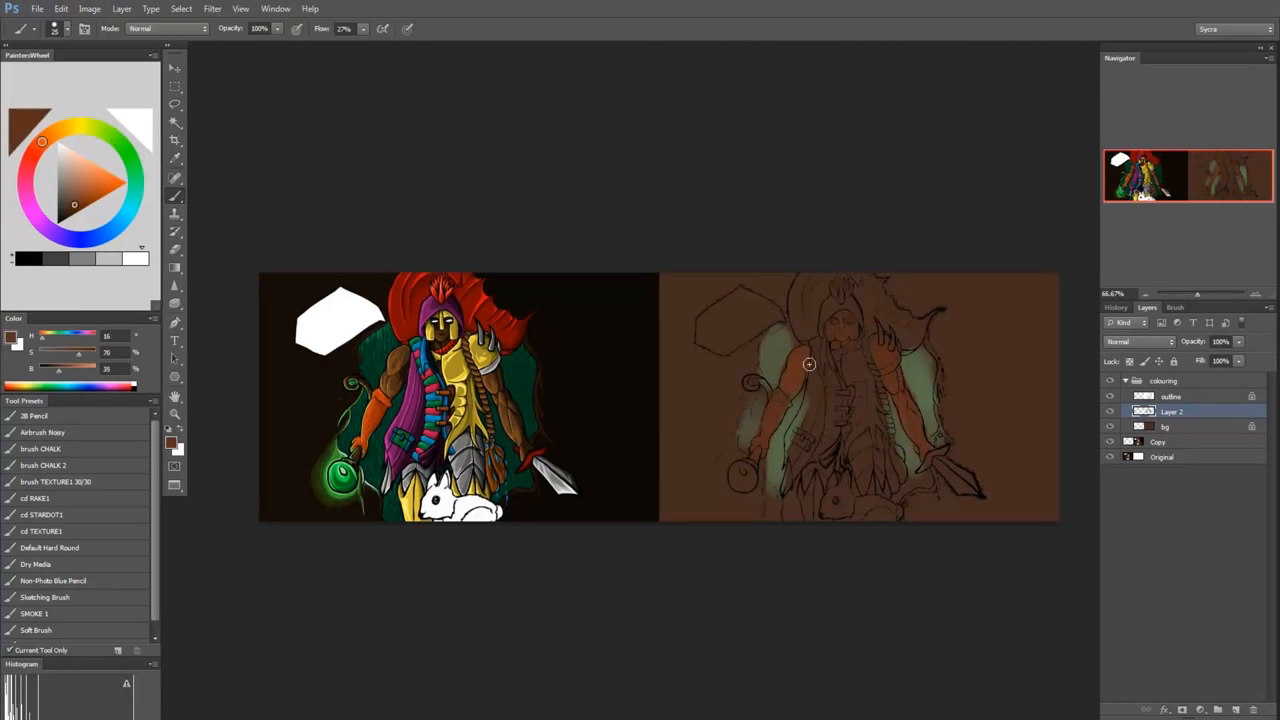
{"action": "left_click", "coordinate": [859, 357], "text": "alt"}
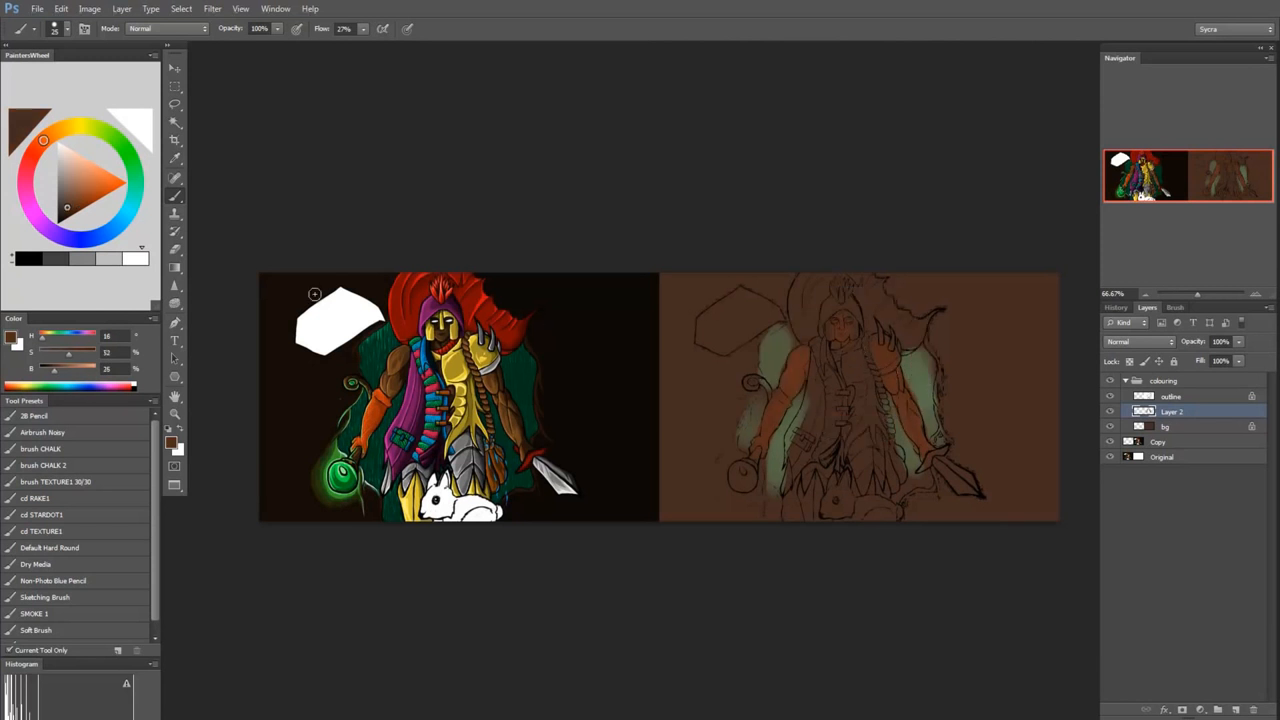
Step: Paint the chest armour, helmet and shoulder guard in golden ochre with hue 37, saturation 75 and brightness 75
{"action": "left_click", "coordinate": [65, 137]}
{"action": "mouse_move", "coordinate": [80, 200]}
{"action": "left_mouse_down"}
{"action": "mouse_move", "coordinate": [81, 175]}
{"action": "mouse_move", "coordinate": [96, 186]}
{"action": "left_mouse_up"}
{"action": "left_click", "coordinate": [88, 188]}
{"action": "left_click", "coordinate": [58, 129]}
{"action": "mouse_move", "coordinate": [846, 361]}
{"action": "left_mouse_down"}
{"action": "mouse_move", "coordinate": [870, 425]}
{"action": "mouse_move", "coordinate": [862, 400]}
{"action": "mouse_move", "coordinate": [854, 442]}
{"action": "mouse_move", "coordinate": [856, 430]}
{"action": "left_mouse_up"}
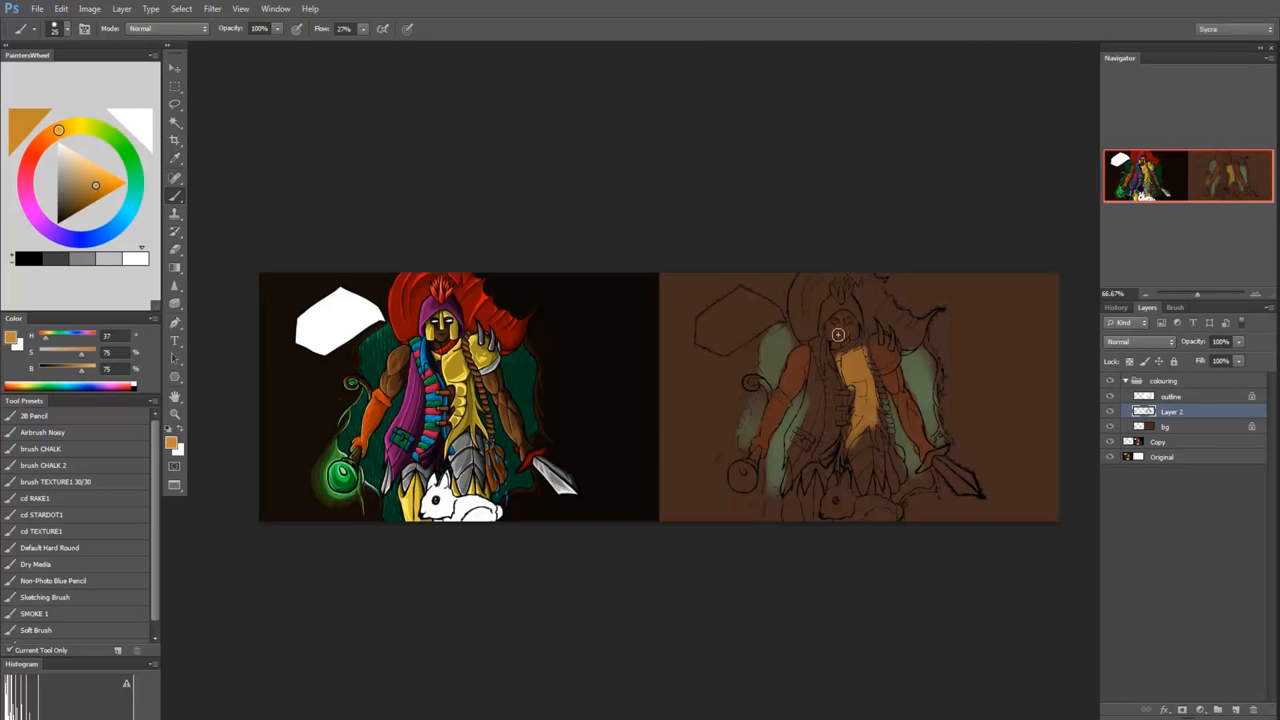
{"action": "mouse_move", "coordinate": [832, 341]}
{"action": "left_mouse_down"}
{"action": "mouse_move", "coordinate": [856, 330]}
{"action": "mouse_move", "coordinate": [852, 315]}
{"action": "left_mouse_up"}
Step: Shade the helmet and neck area using a size 10 brush and a darker ochre brown of hue 33, saturation 73 and brightness 42
{"action": "left_click", "coordinate": [887, 359], "text": "alt"}
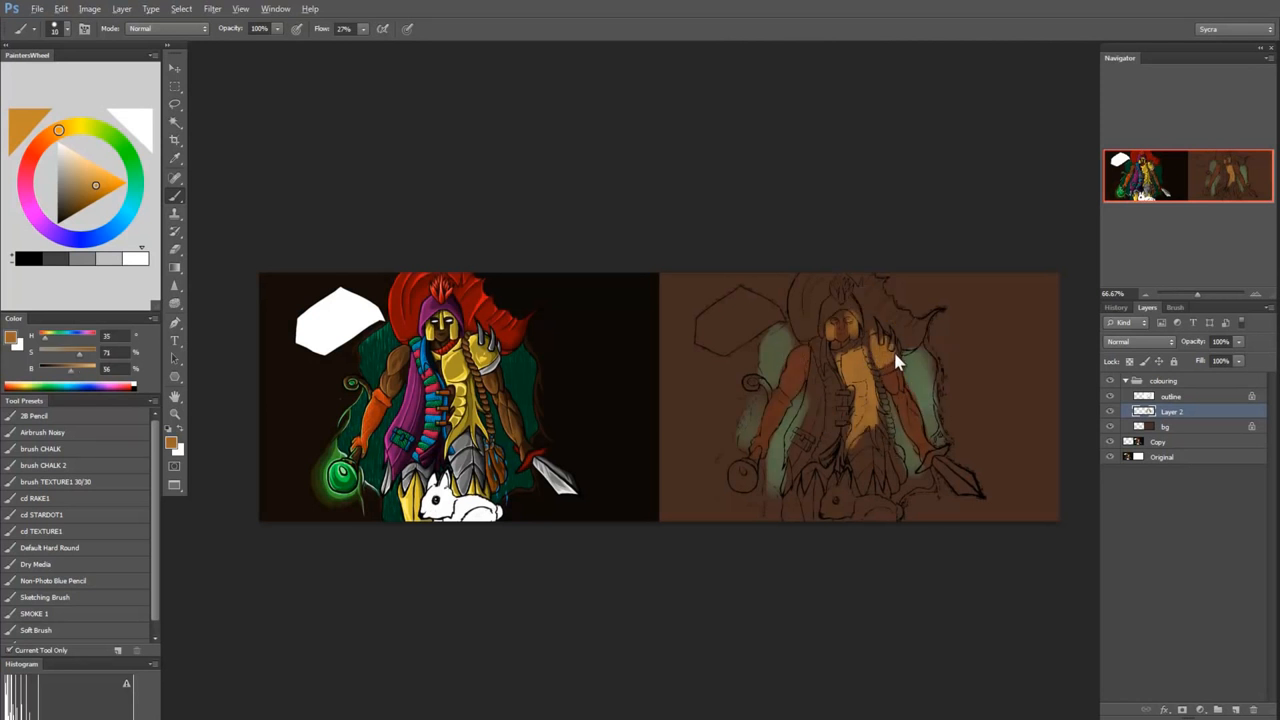
{"action": "left_click", "coordinate": [889, 358], "text": "alt"}
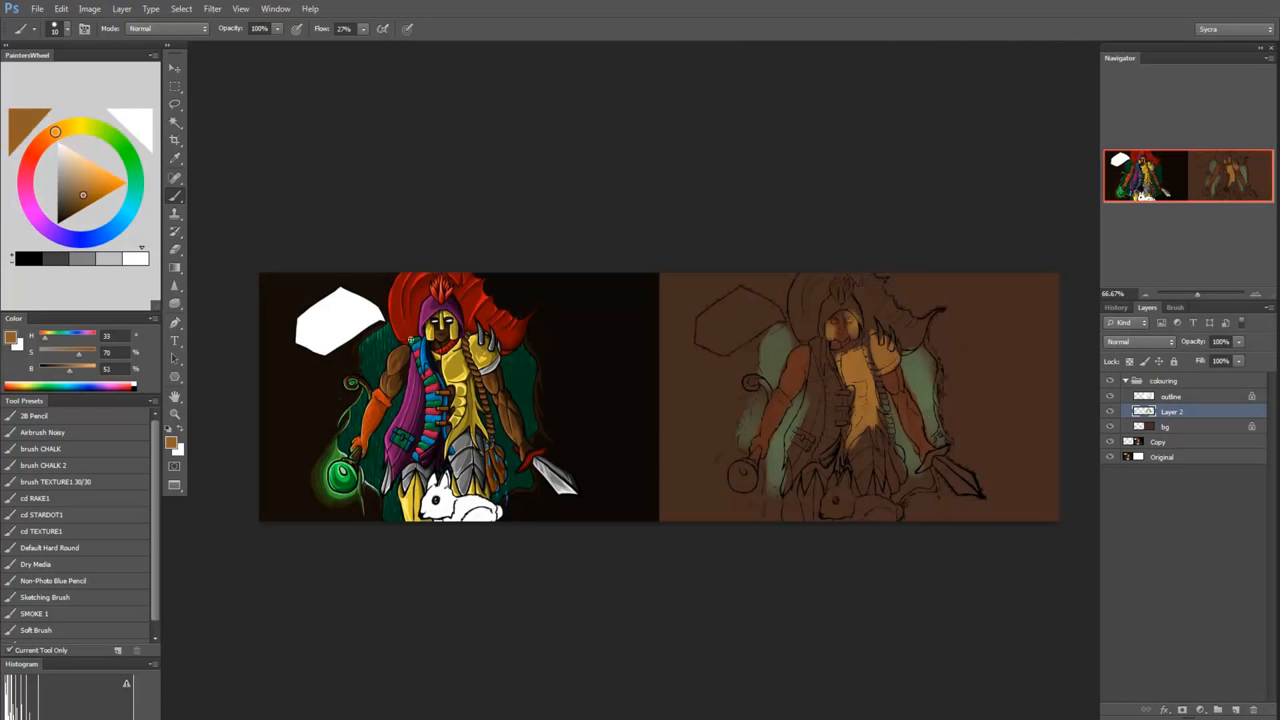
{"action": "left_click", "coordinate": [79, 201]}
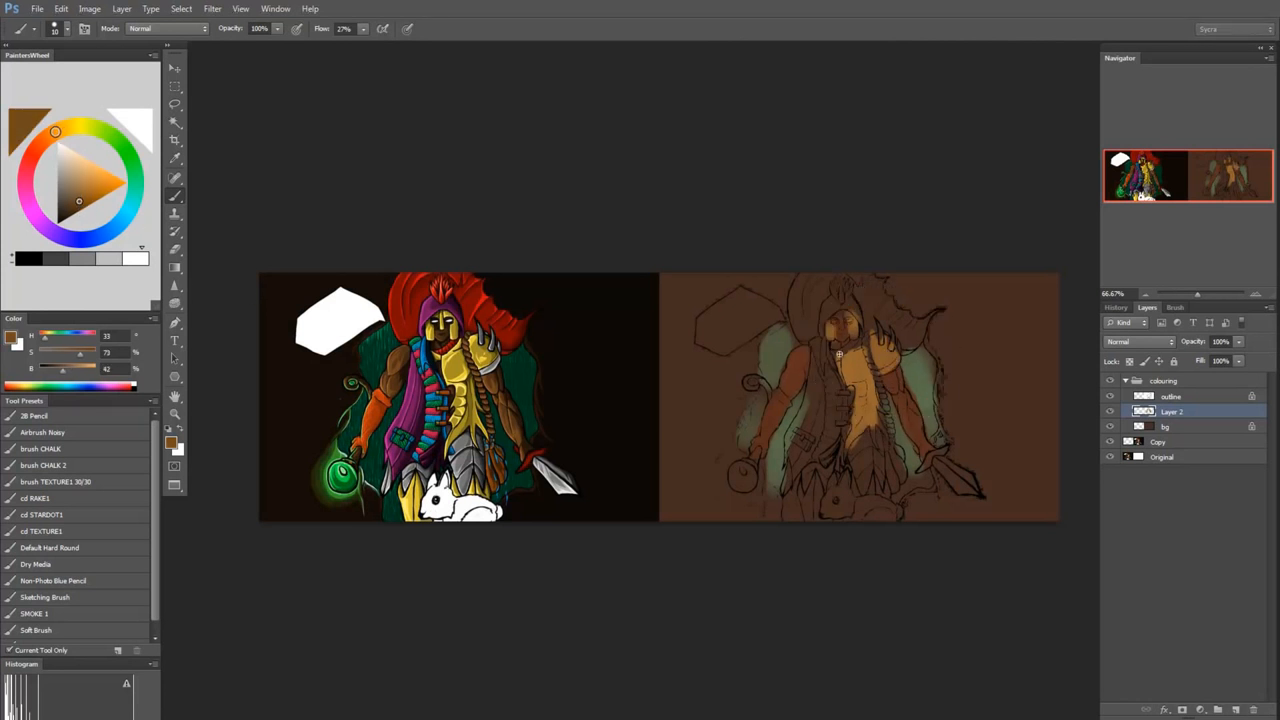
{"action": "mouse_move", "coordinate": [844, 348]}
{"action": "left_mouse_down"}
{"action": "mouse_move", "coordinate": [857, 360]}
{"action": "mouse_move", "coordinate": [853, 339]}
{"action": "left_mouse_up"}
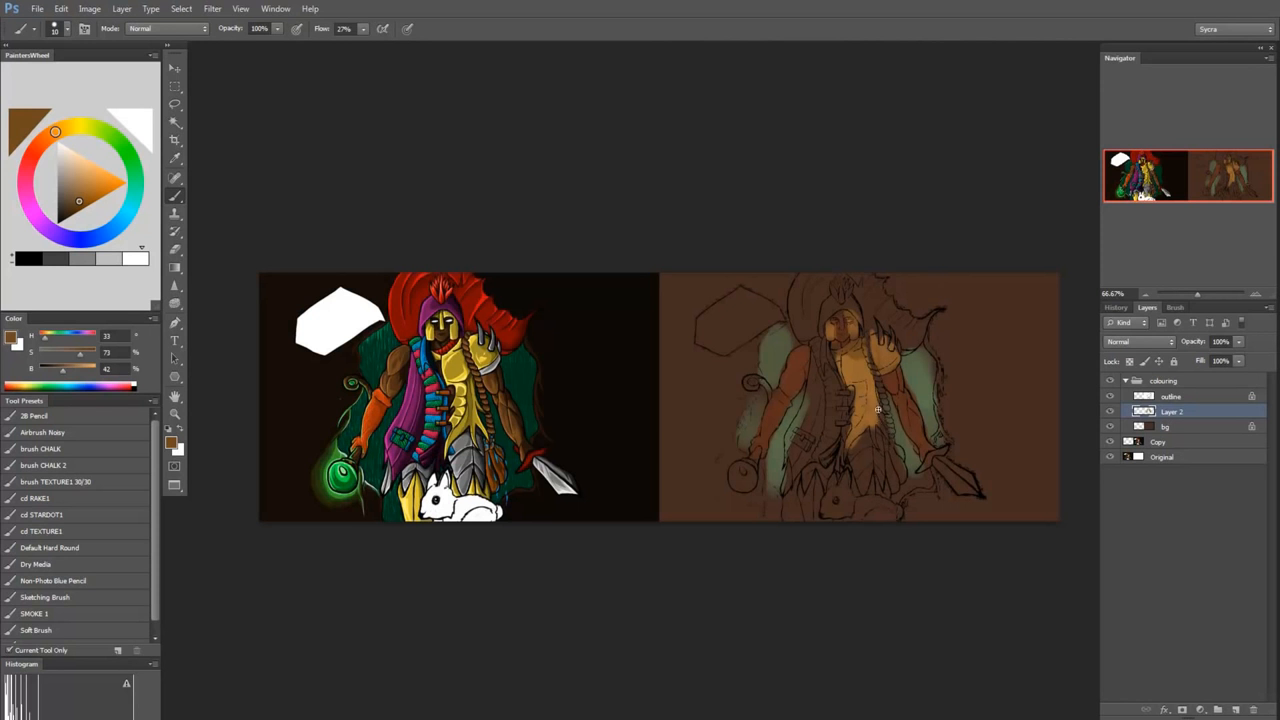
Step: Touch up the cloak and lower robe with sampled dark brown (H 18, S 52, B 26) and muted green (H 77, S 34, B 36)
{"action": "left_click", "coordinate": [862, 440], "text": "alt"}
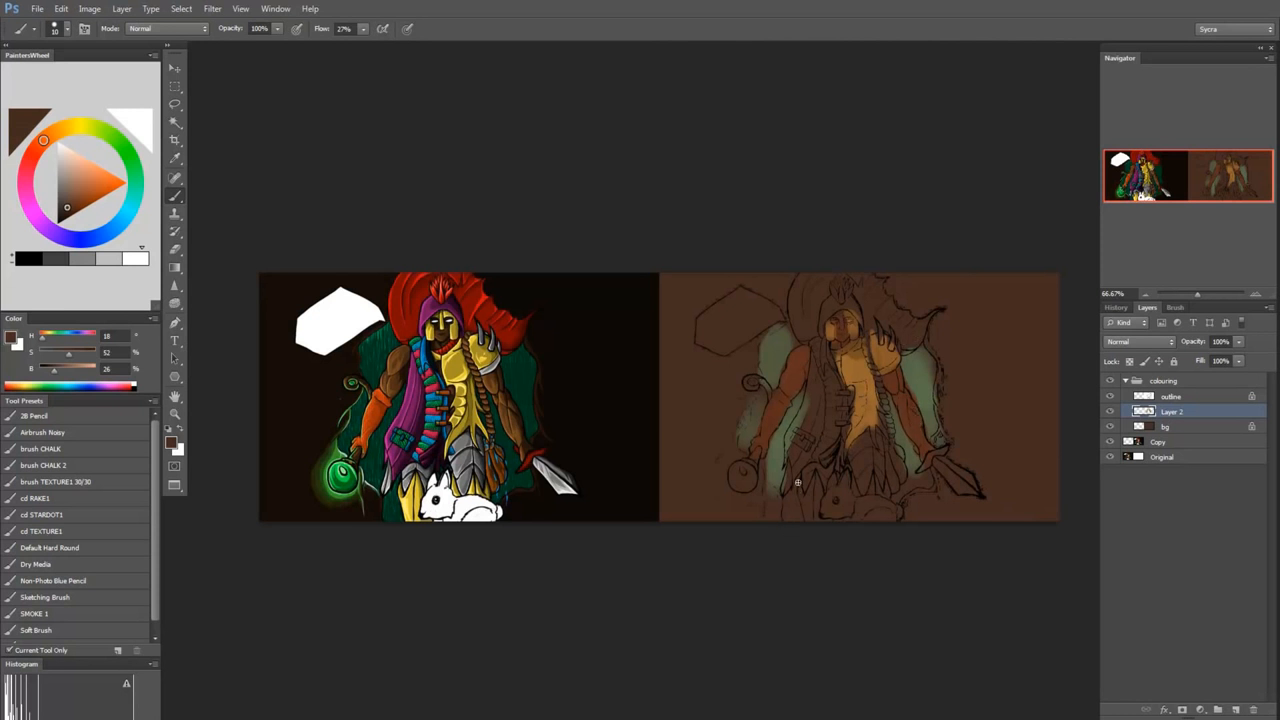
{"action": "left_click", "coordinate": [781, 353], "text": "alt"}
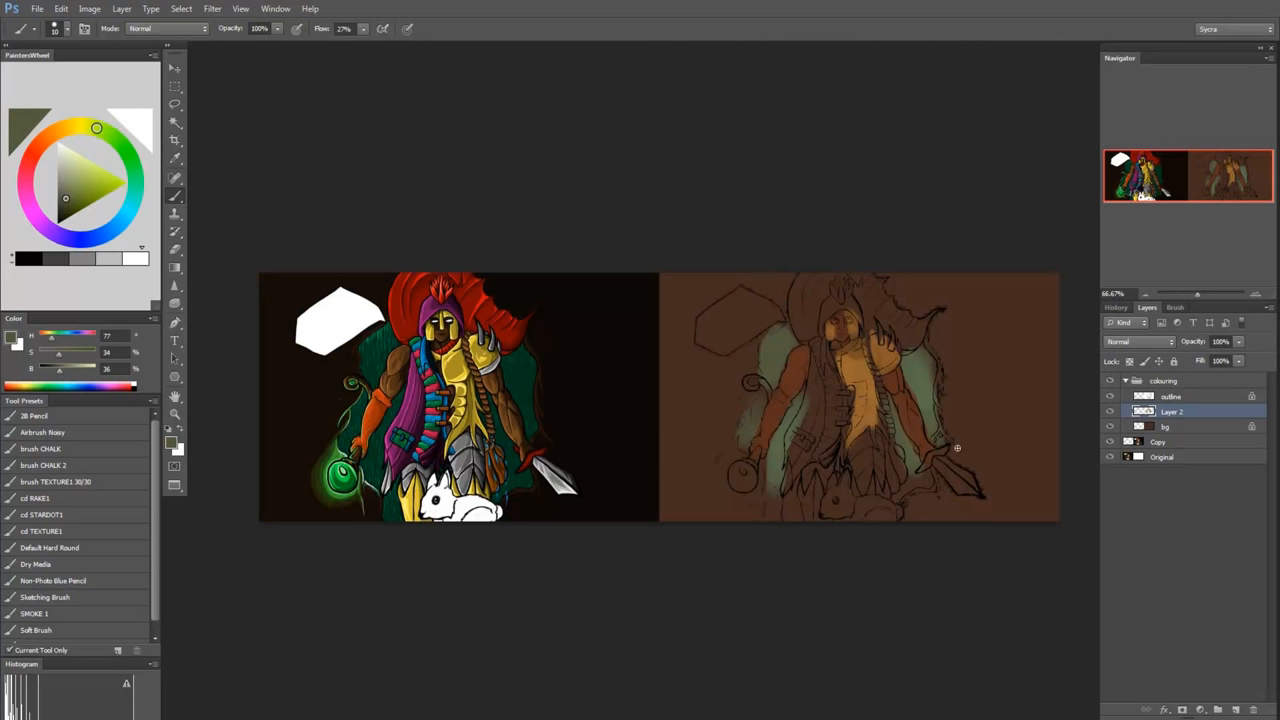
{"action": "left_click", "coordinate": [808, 408], "text": "alt"}
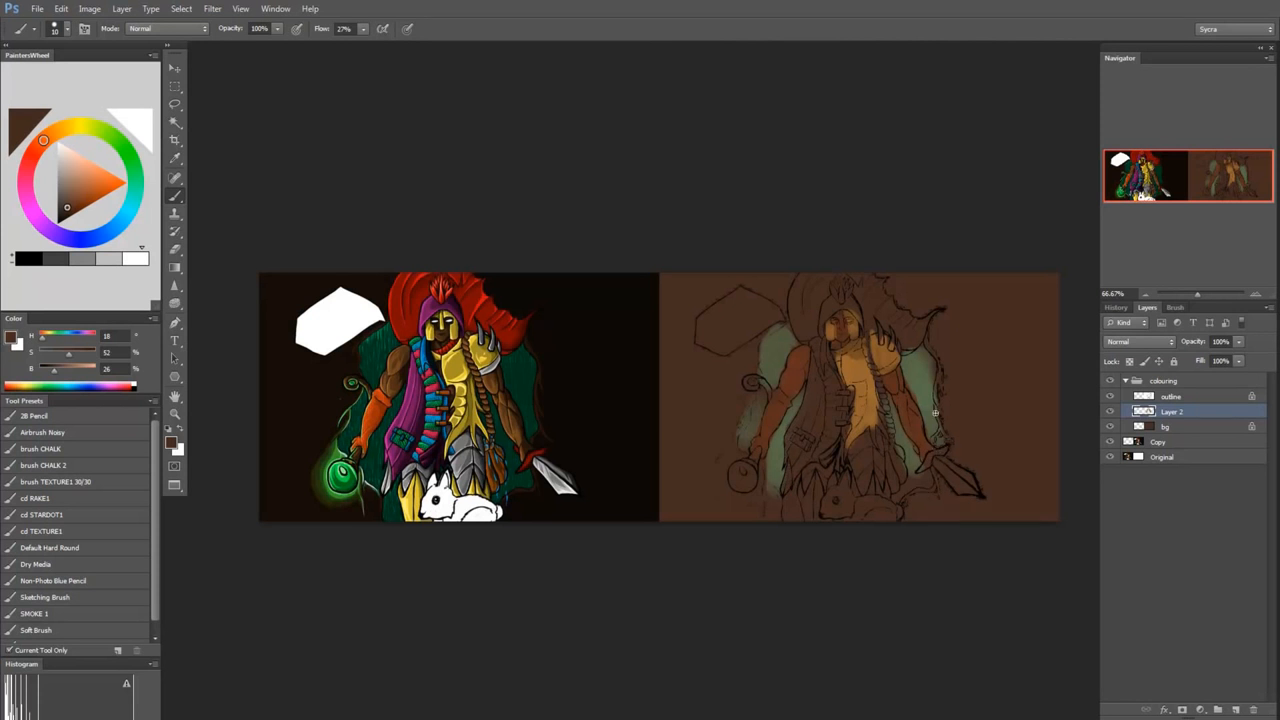
Step: Add a new layer above the outline layer and make a circular selection in the black area beside the original character
{"action": "left_click", "coordinate": [1168, 397]}
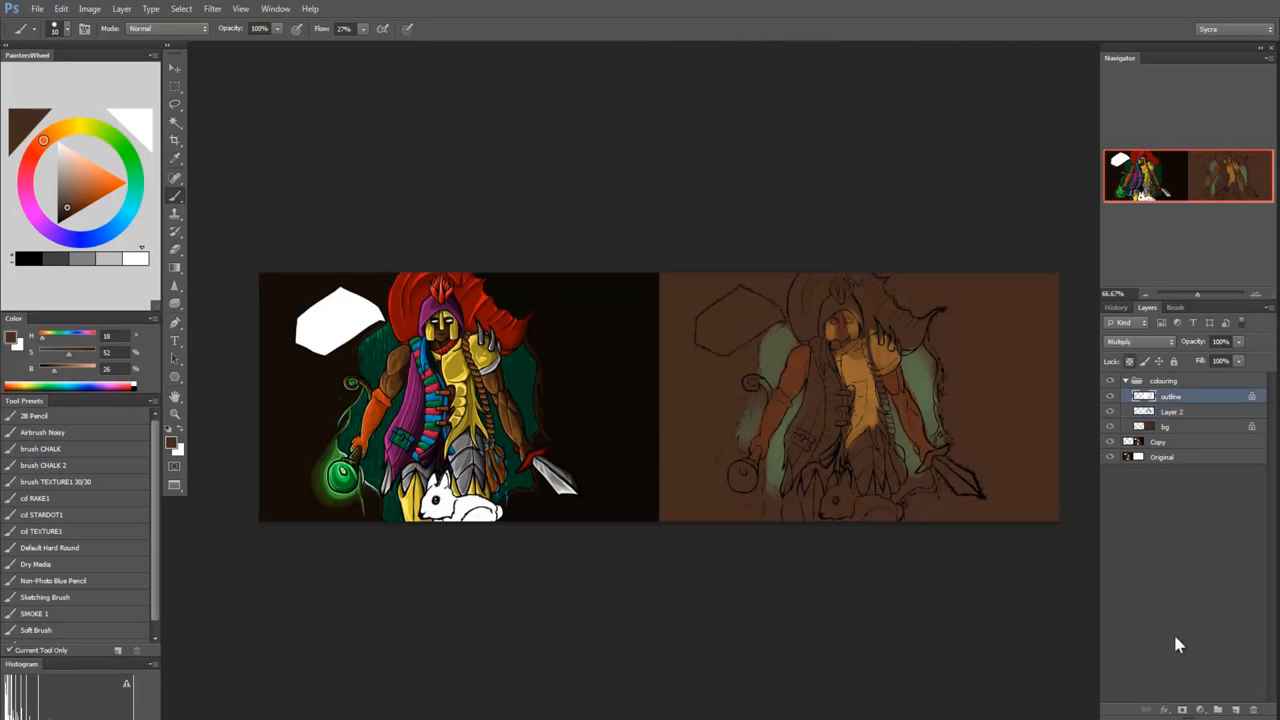
{"action": "left_click", "coordinate": [1236, 709]}
{"action": "left_click_drag", "start_coordinate": [175, 86], "coordinate": [202, 98]}
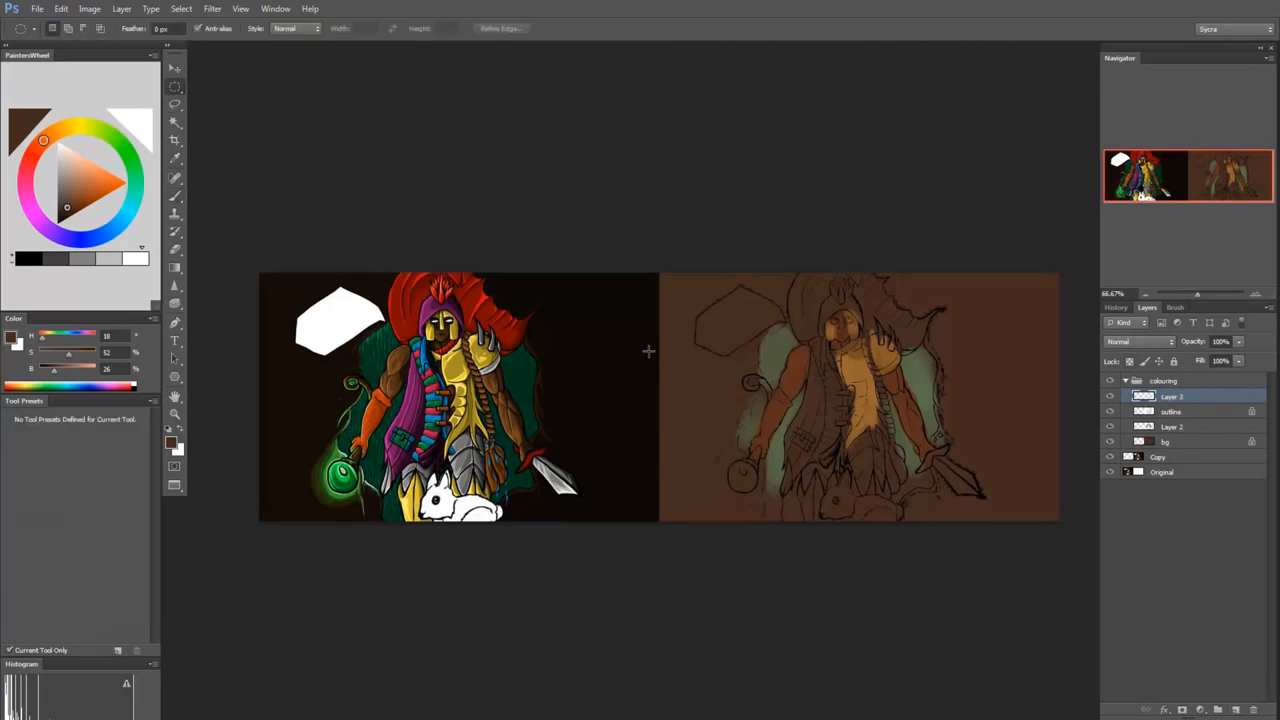
{"action": "mouse_move", "coordinate": [648, 350]}
{"action": "left_mouse_down"}
{"action": "mouse_move", "coordinate": [715, 421]}
{"action": "mouse_move", "coordinate": [634, 321]}
{"action": "mouse_move", "coordinate": [620, 337]}
{"action": "left_mouse_up"}
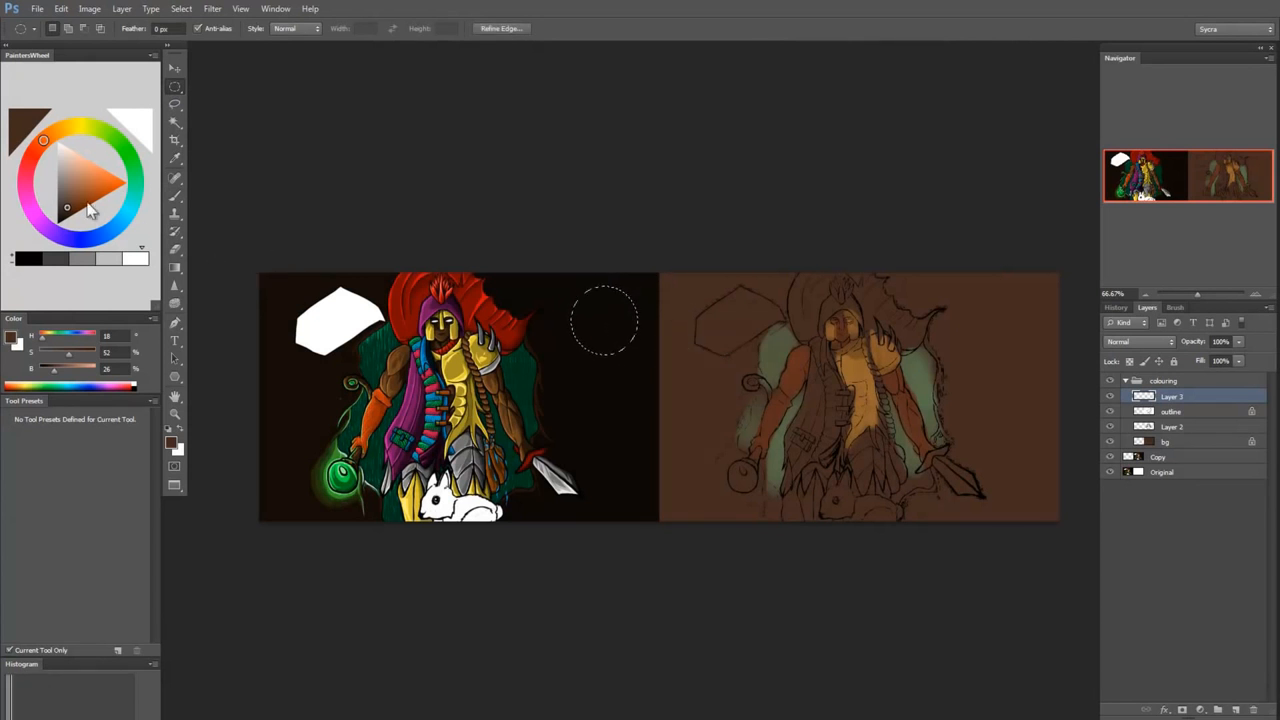
Step: Fill the circular selection with neutral grey at brightness 30, lock the layer's transparent pixels and deselect
{"action": "left_click_drag", "start_coordinate": [72, 205], "coordinate": [53, 200]}
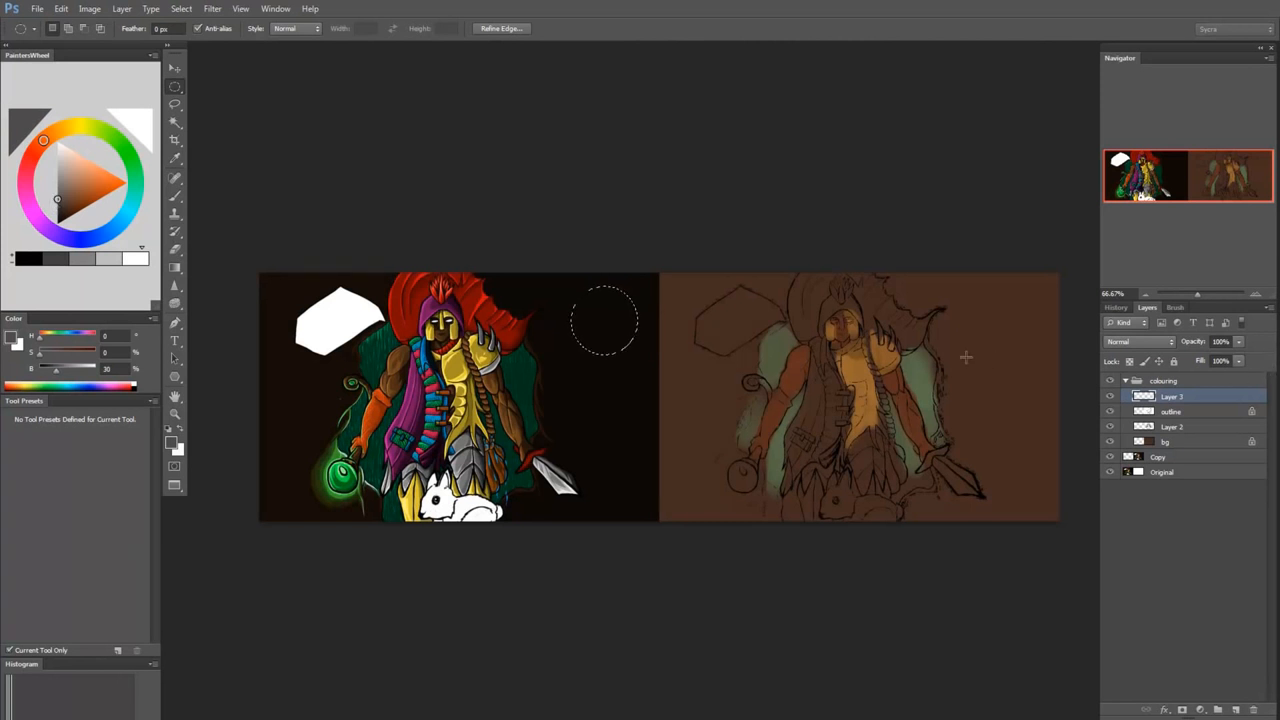
{"action": "key", "text": "alt+BackSpace"}
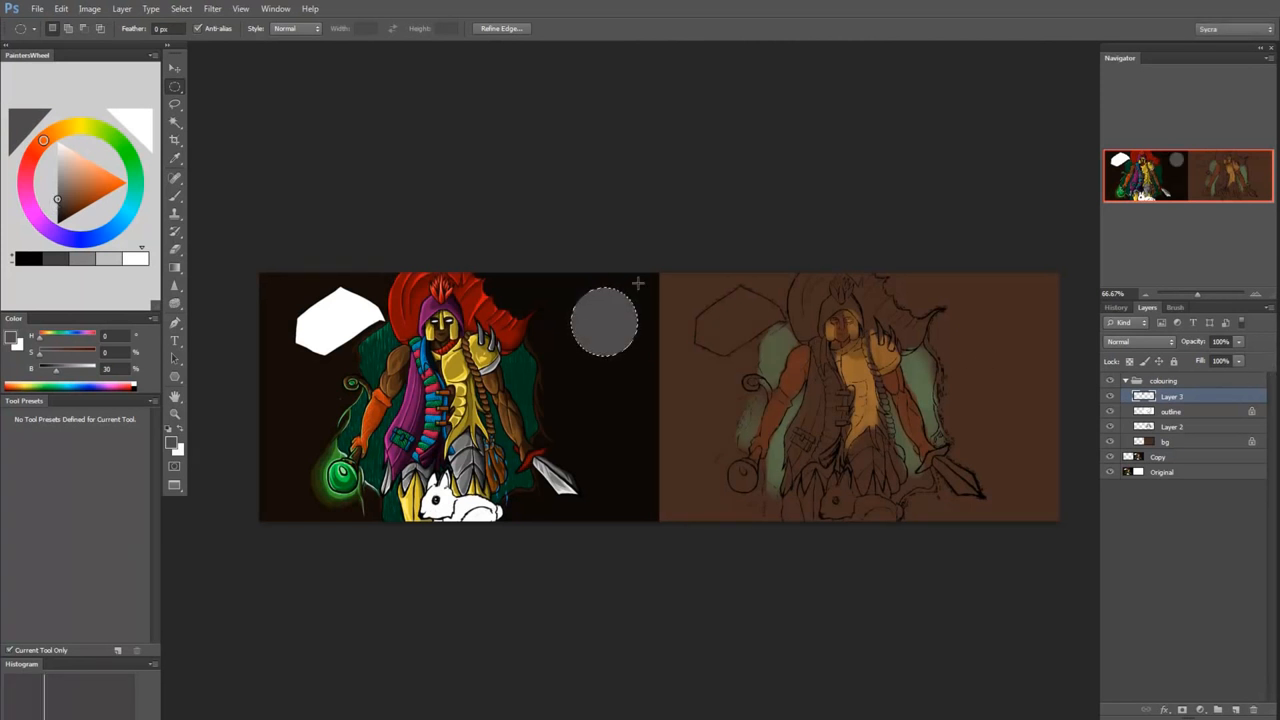
{"action": "left_click", "coordinate": [1130, 361]}
{"action": "key", "text": "ctrl+d"}
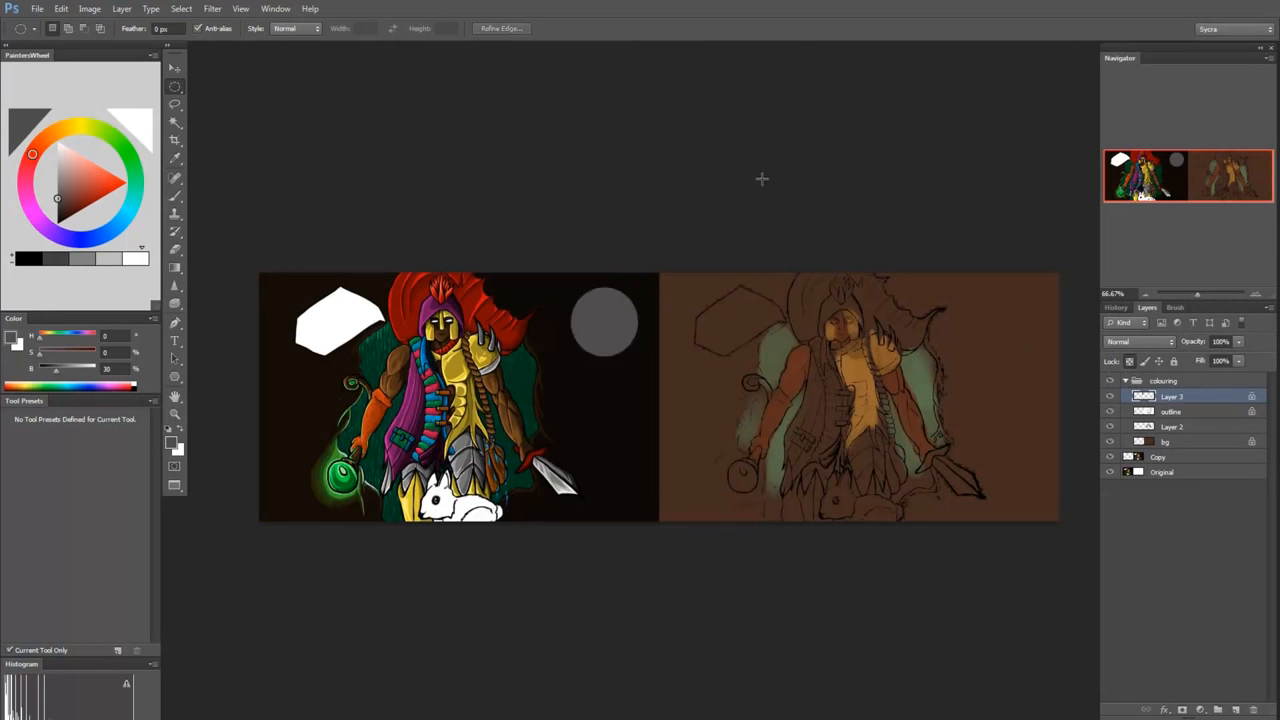
Step: Shade the right side of the grey circle with the Soft Brush at size 60 in dark grey, brightness 16
{"action": "key", "text": "b"}
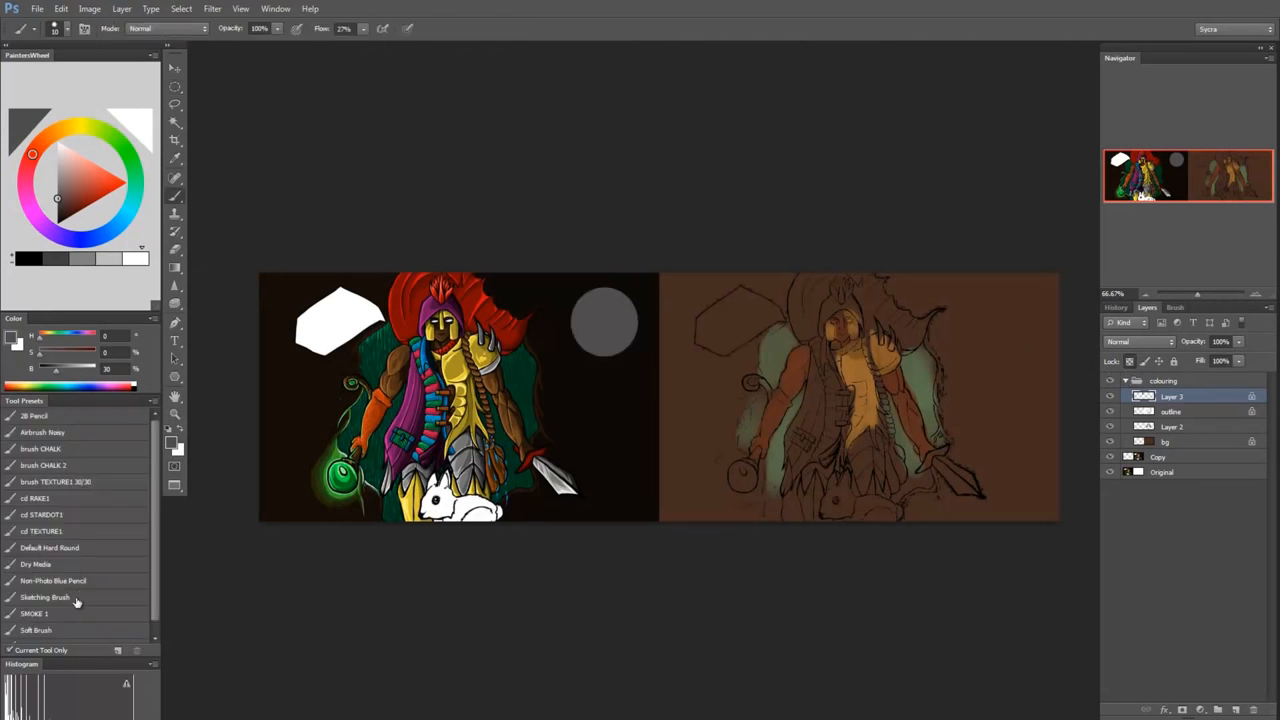
{"action": "left_click", "coordinate": [62, 628]}
{"action": "left_click_drag", "start_coordinate": [58, 199], "coordinate": [57, 211]}
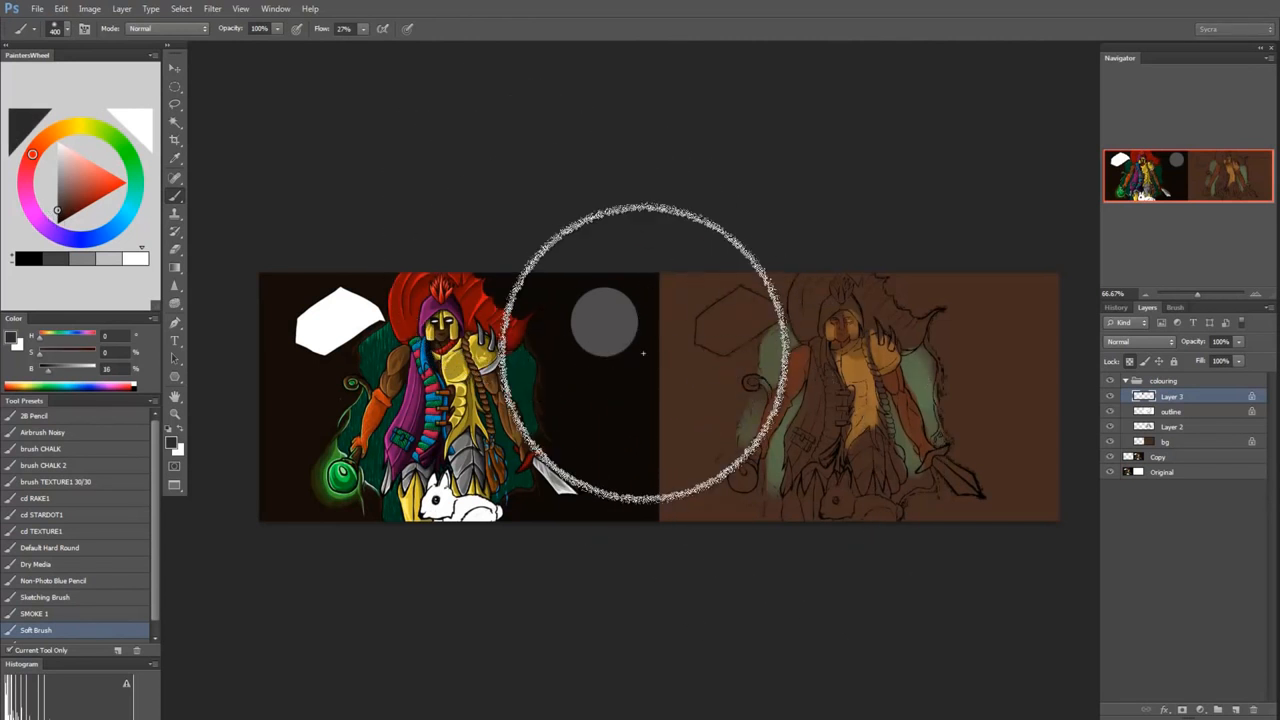
{"action": "key", "text": "bracketleft"}
{"action": "key", "text": "bracketleft"}
{"action": "key", "text": "bracketleft"}
{"action": "key", "text": "bracketleft"}
{"action": "key", "text": "bracketleft"}
{"action": "key", "text": "bracketleft"}
{"action": "key", "text": "bracketleft"}
{"action": "key", "text": "bracketleft"}
{"action": "key", "text": "bracketleft"}
{"action": "key", "text": "bracketleft"}
{"action": "key", "text": "bracketleft"}
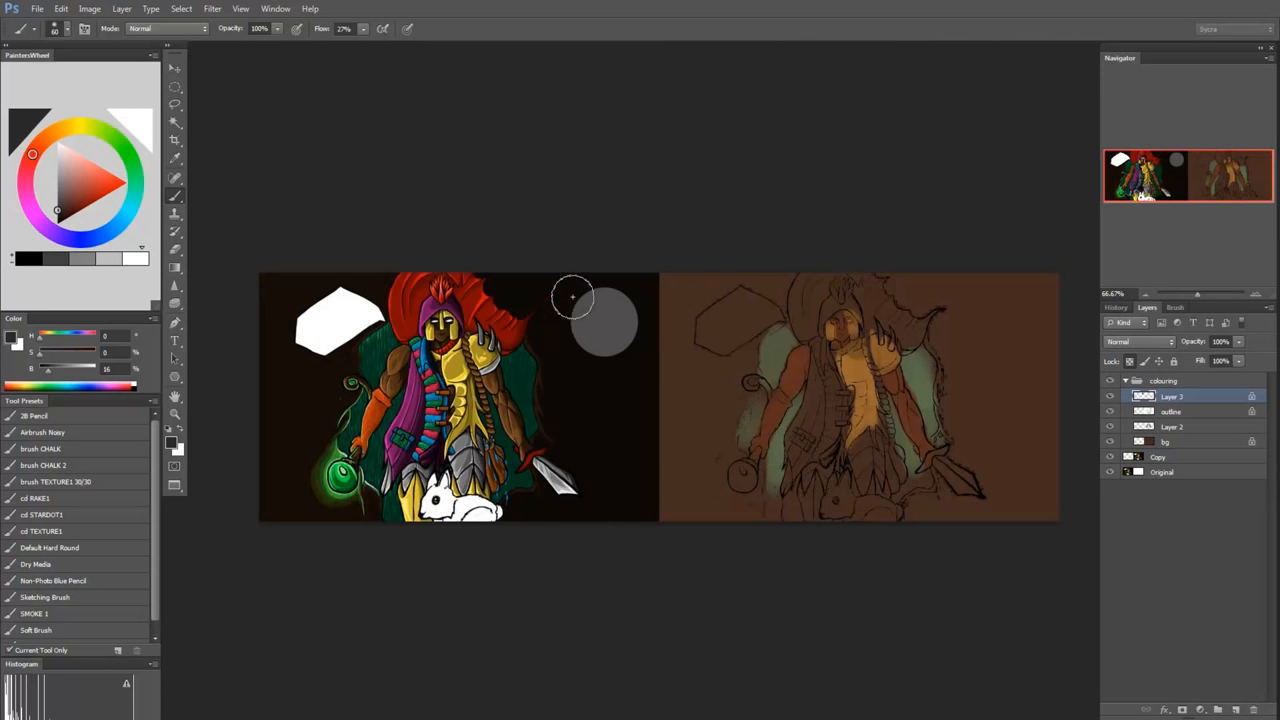
{"action": "left_click_drag", "start_coordinate": [613, 311], "coordinate": [606, 375]}
{"action": "left_click_drag", "start_coordinate": [604, 268], "coordinate": [608, 357]}
{"action": "mouse_move", "coordinate": [621, 314]}
{"action": "left_mouse_down"}
{"action": "mouse_move", "coordinate": [626, 357]}
{"action": "mouse_move", "coordinate": [637, 337]}
{"action": "left_mouse_up"}
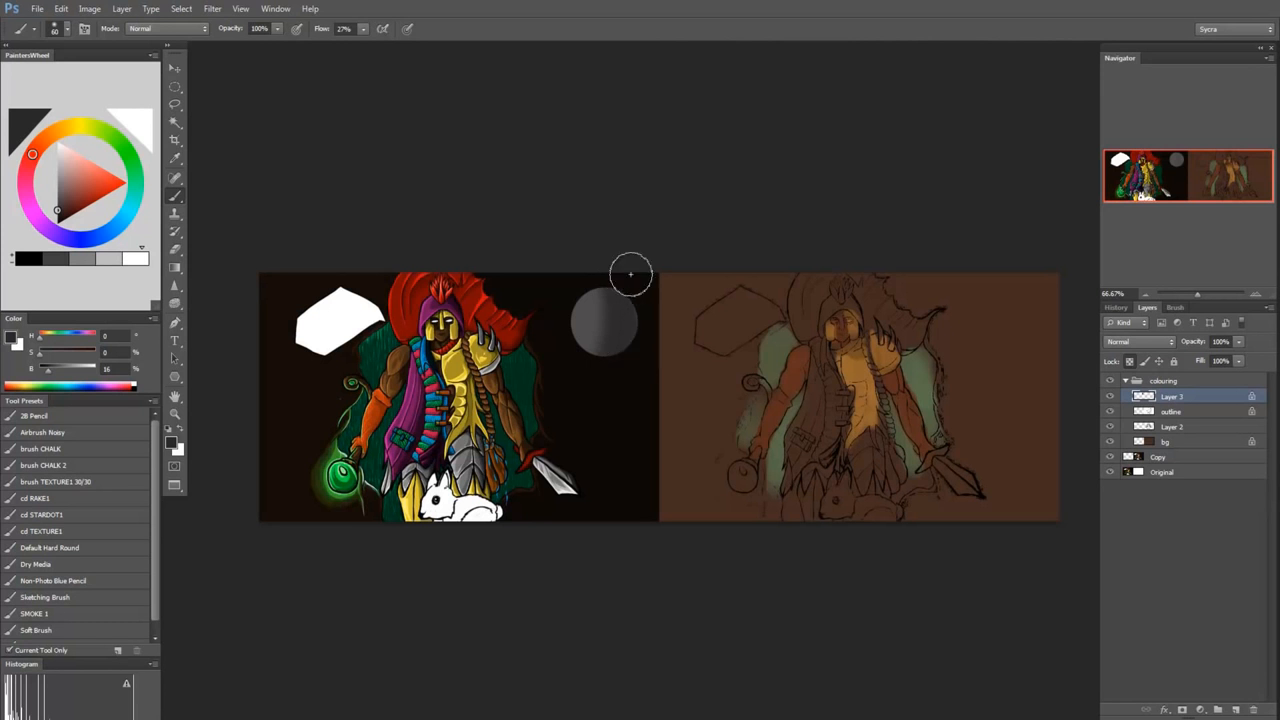
{"action": "mouse_move", "coordinate": [613, 277]}
{"action": "left_mouse_down"}
{"action": "mouse_move", "coordinate": [593, 325]}
{"action": "mouse_move", "coordinate": [591, 307]}
{"action": "mouse_move", "coordinate": [596, 336]}
{"action": "mouse_move", "coordinate": [591, 304]}
{"action": "mouse_move", "coordinate": [591, 343]}
{"action": "mouse_move", "coordinate": [589, 302]}
{"action": "mouse_move", "coordinate": [597, 353]}
{"action": "mouse_move", "coordinate": [589, 298]}
{"action": "mouse_move", "coordinate": [587, 338]}
{"action": "left_mouse_up"}
Step: Refine the sphere's shading with a size 25 brush, using sampled greys and a darker grey of brightness 9
{"action": "left_click", "coordinate": [591, 310], "text": "alt"}
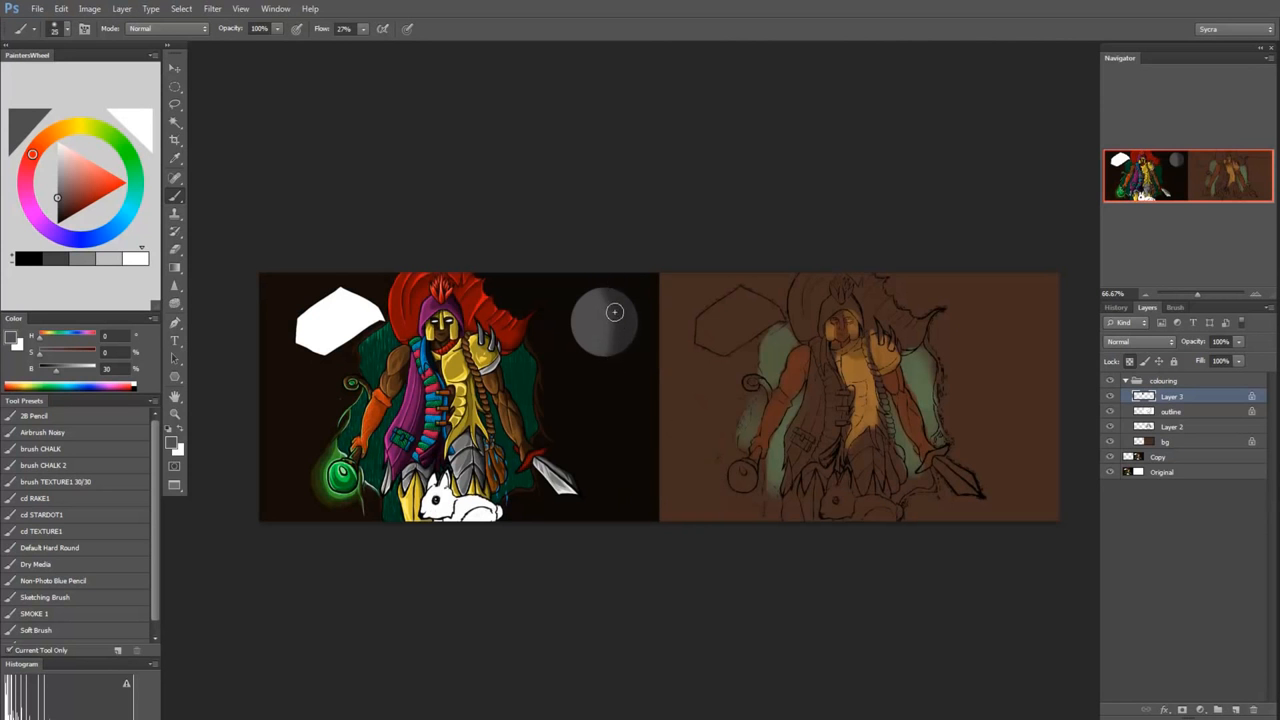
{"action": "left_click", "coordinate": [644, 295], "text": "alt"}
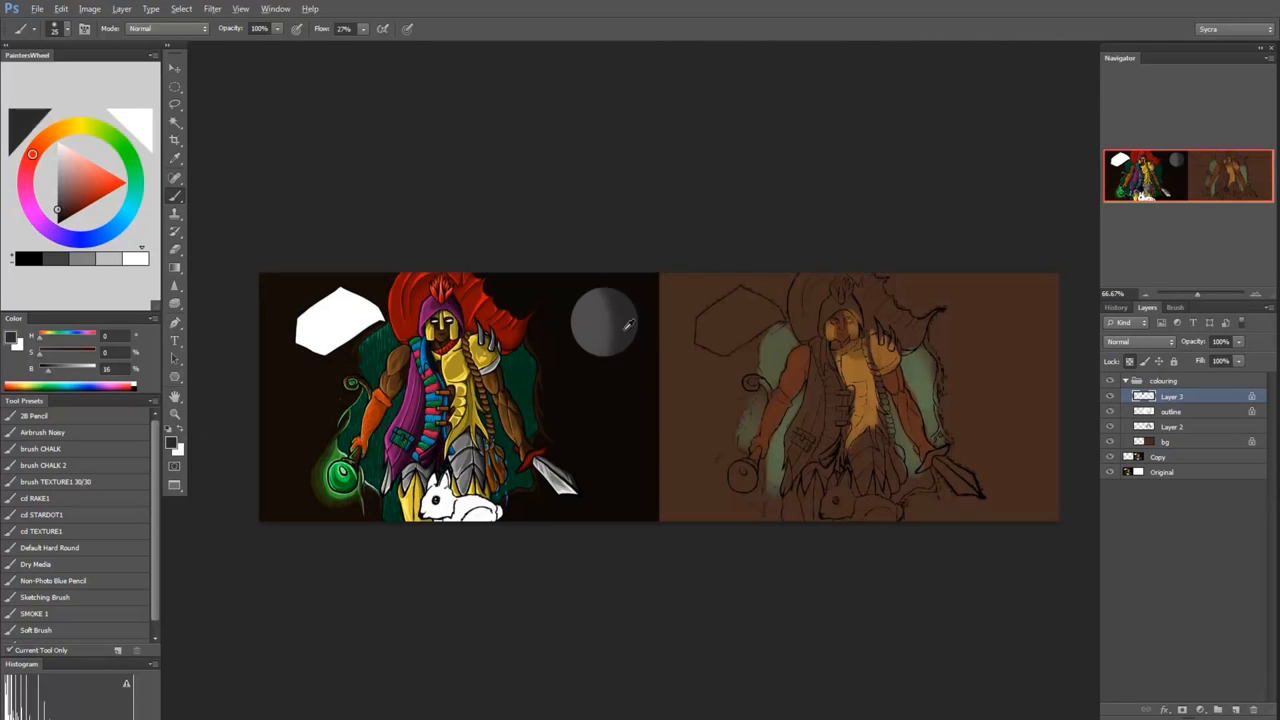
{"action": "left_click", "coordinate": [626, 325], "text": "alt"}
{"action": "left_click", "coordinate": [51, 212]}
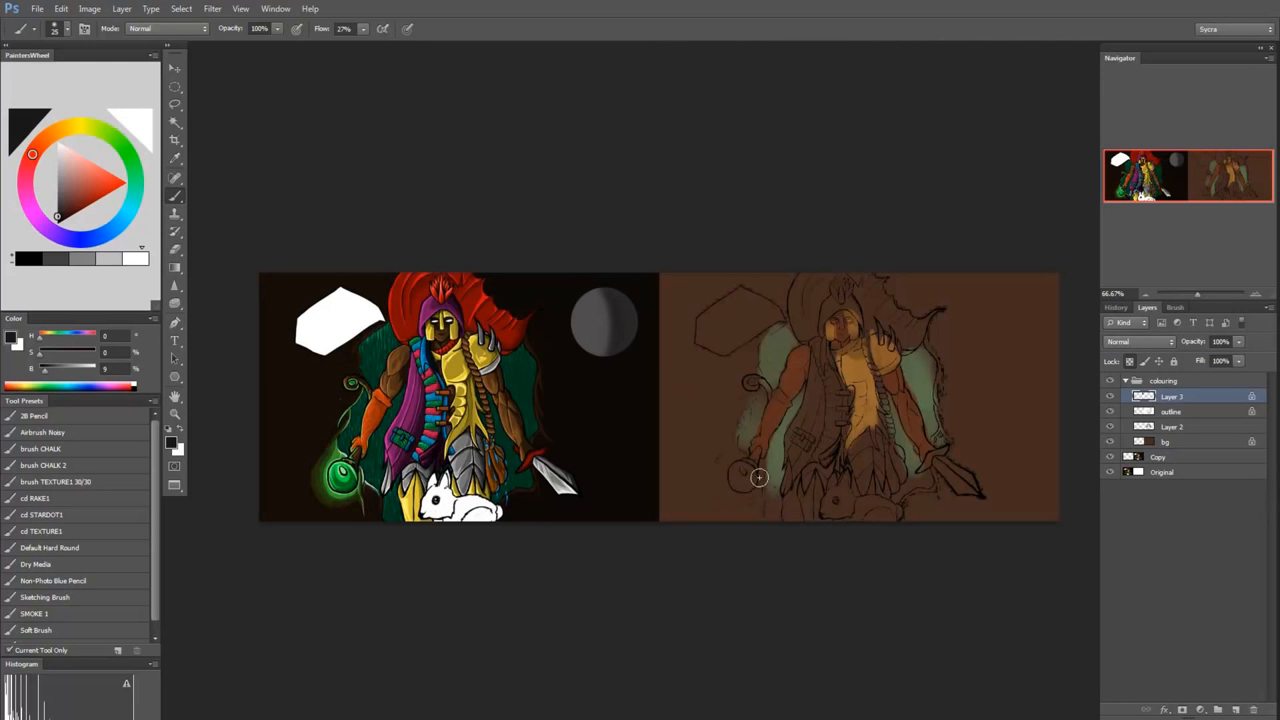
{"action": "left_click", "coordinate": [602, 288], "text": "alt"}
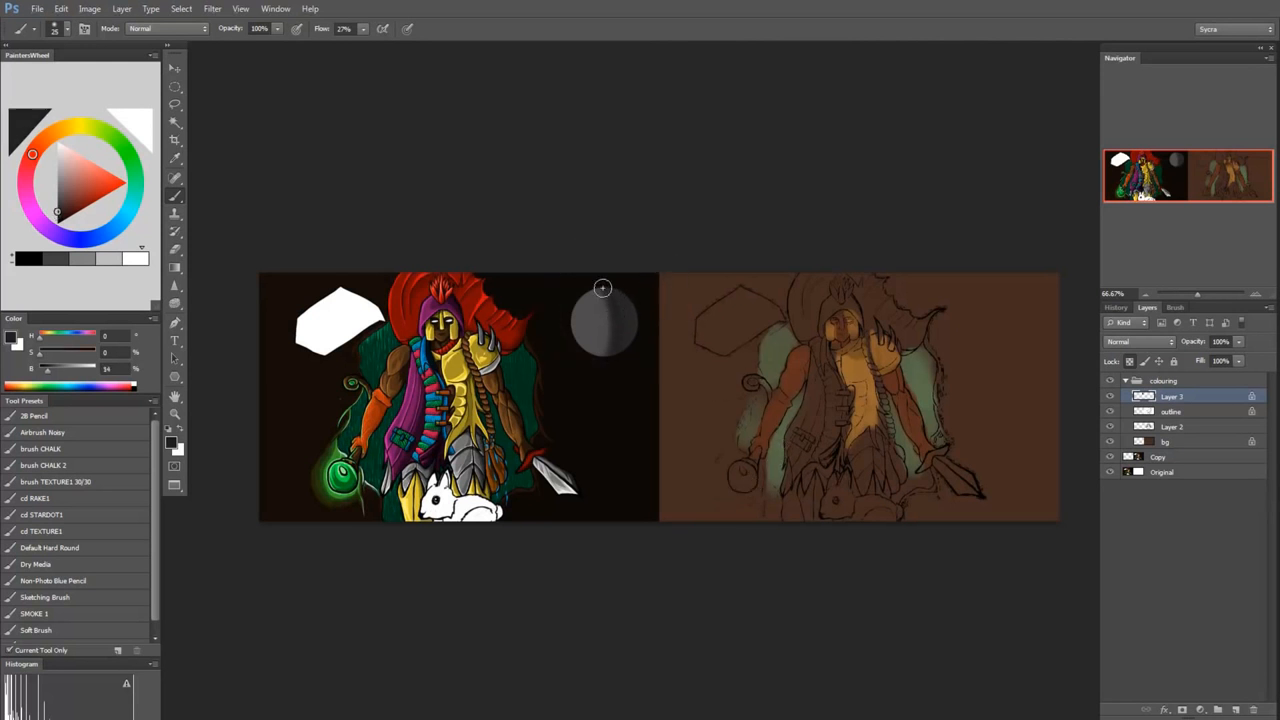
{"action": "mouse_move", "coordinate": [593, 285]}
{"action": "left_mouse_down"}
{"action": "mouse_move", "coordinate": [608, 343]}
{"action": "mouse_move", "coordinate": [590, 355]}
{"action": "left_mouse_up"}
Step: Blend the sphere's light and shadow areas with light and dark greys sampled from its surface
{"action": "left_click", "coordinate": [617, 302], "text": "alt"}
{"action": "left_click", "coordinate": [590, 294], "text": "alt"}
{"action": "left_click", "coordinate": [614, 315], "text": "alt"}
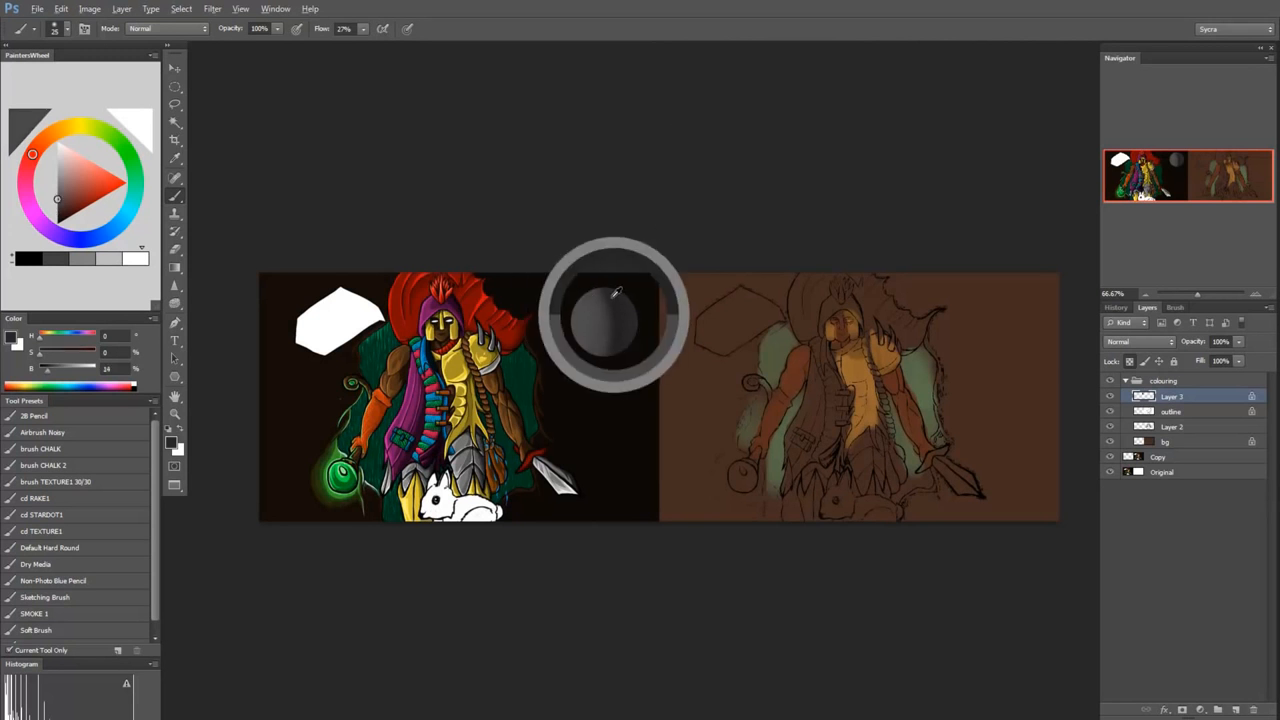
{"action": "left_click_drag", "start_coordinate": [588, 288], "coordinate": [619, 349]}
{"action": "mouse_move", "coordinate": [622, 300]}
{"action": "left_mouse_down"}
{"action": "mouse_move", "coordinate": [618, 355]}
{"action": "mouse_move", "coordinate": [602, 363]}
{"action": "left_mouse_up"}
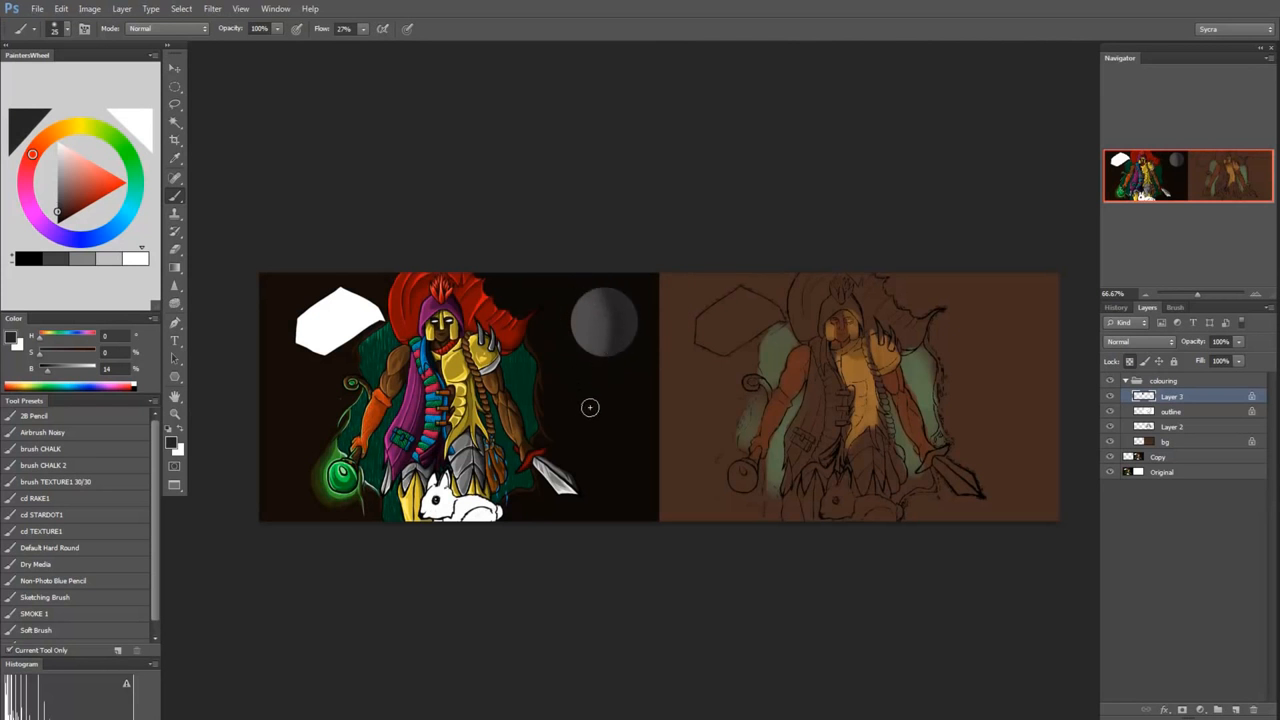
Step: Add a small highlight on the sphere's lit left side in light grey, brightness 72
{"action": "left_click", "coordinate": [593, 313], "text": "alt"}
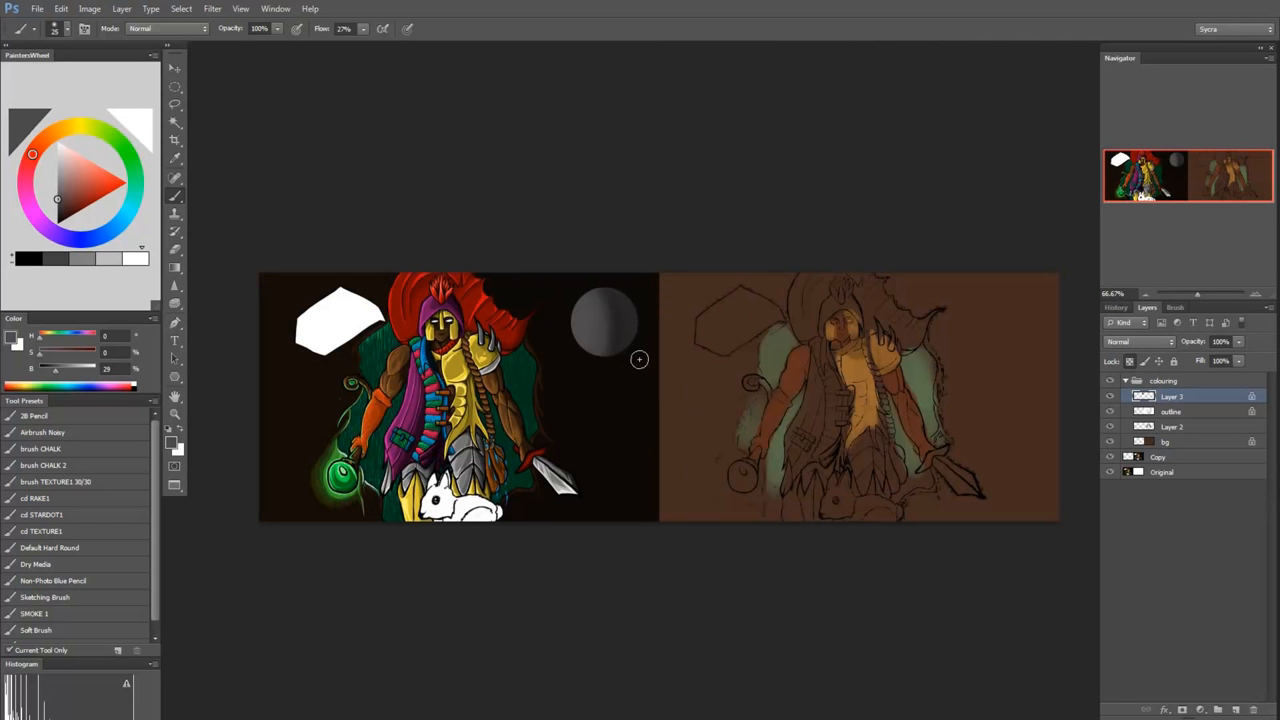
{"action": "left_click", "coordinate": [57, 164]}
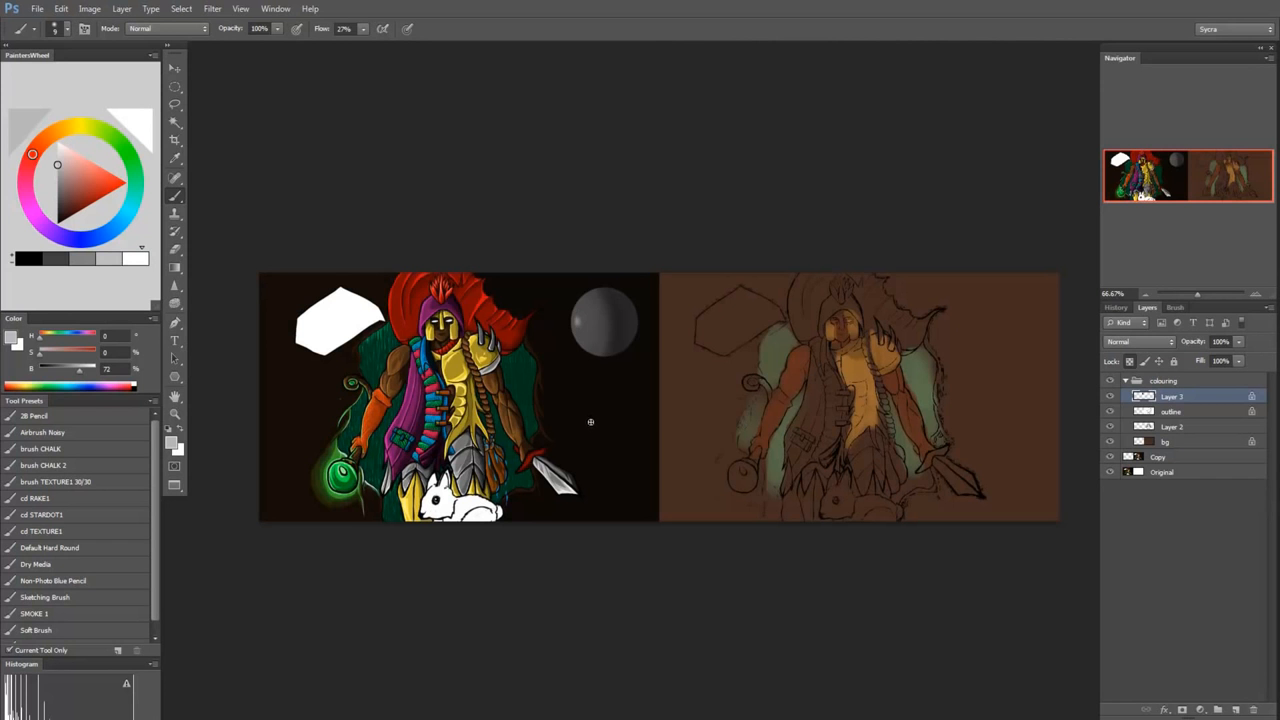
{"action": "key", "text": "bracketright"}
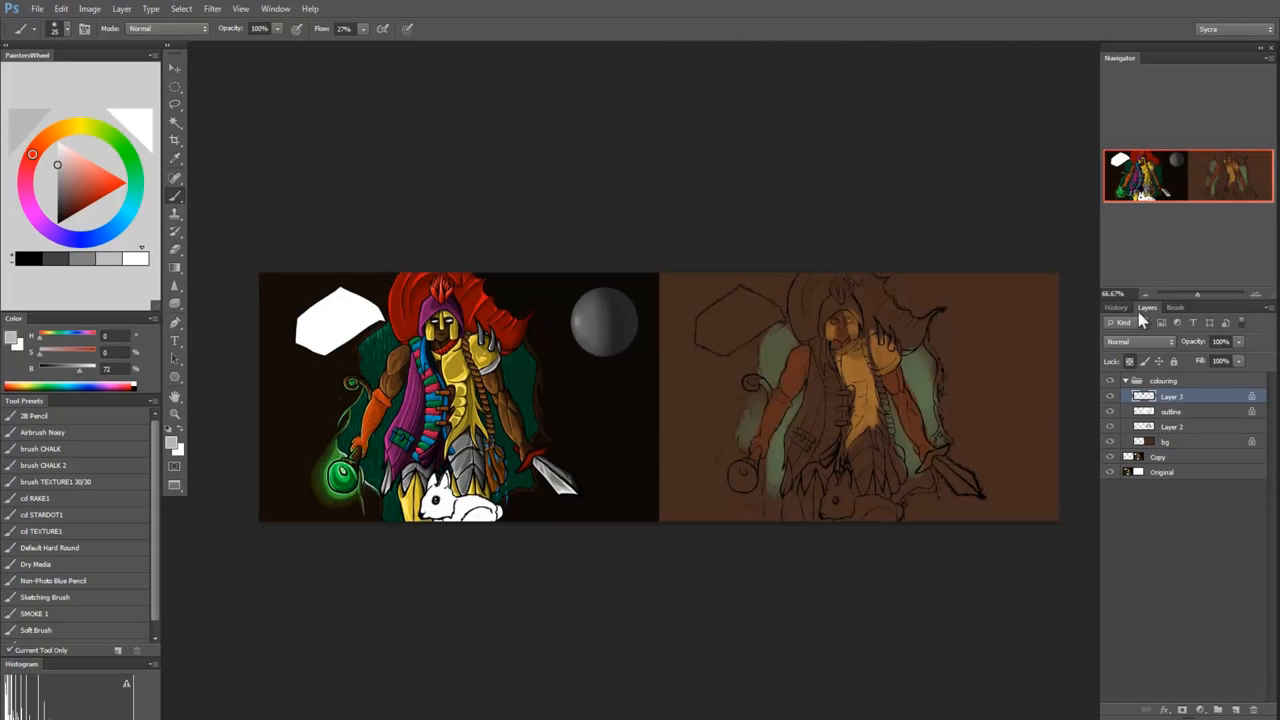
Step: Duplicate the sphere's layer and place the copy directly below the original sphere
{"action": "key", "text": "ctrl+j"}
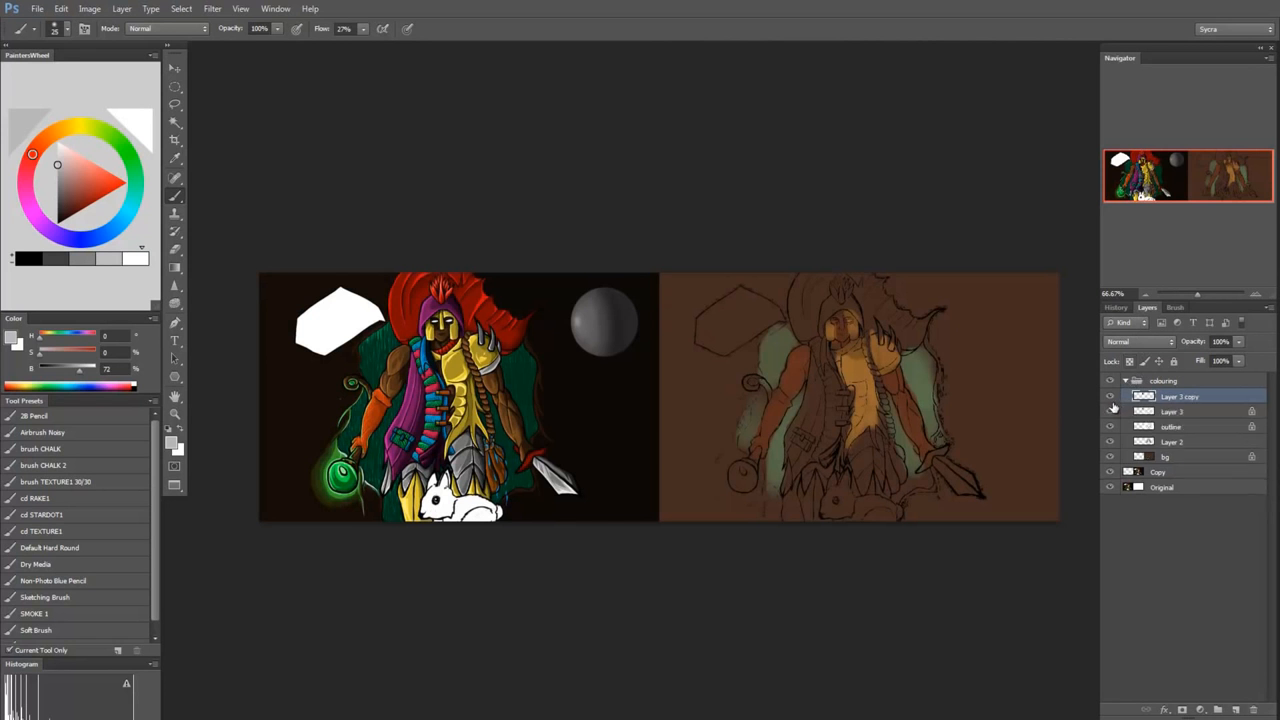
{"action": "key", "text": "v"}
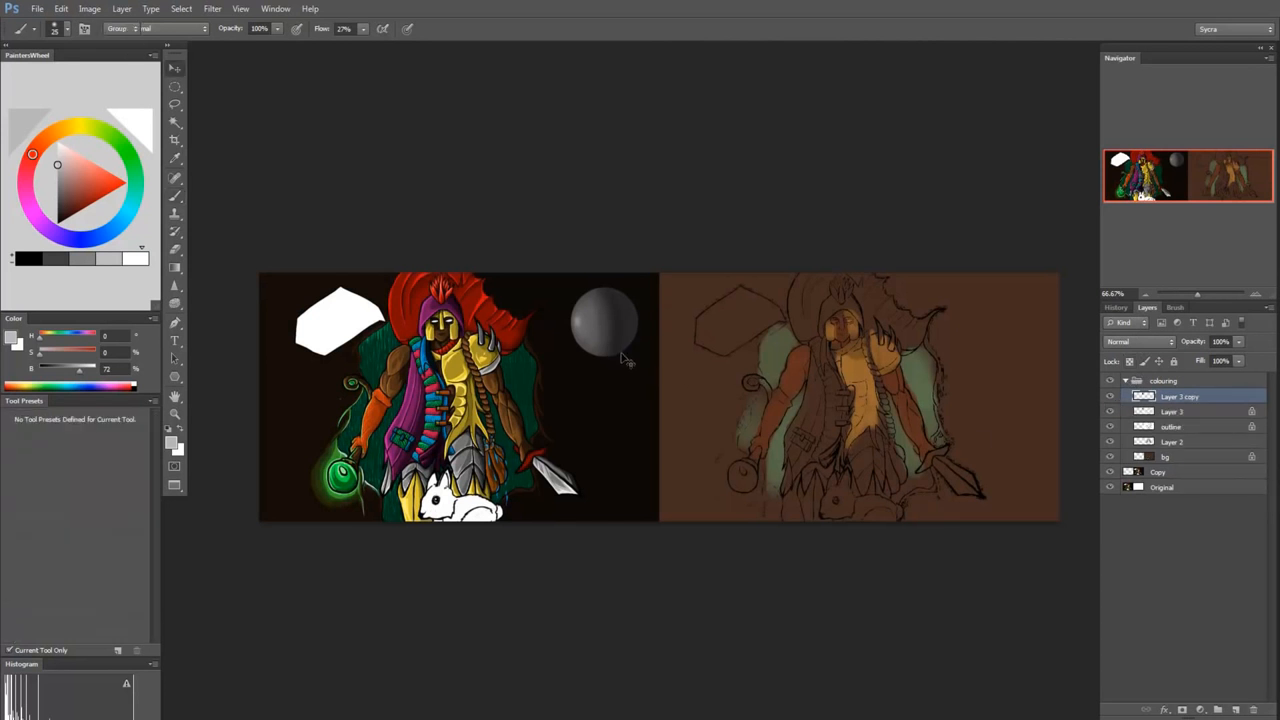
{"action": "left_click_drag", "start_coordinate": [608, 333], "coordinate": [604, 420]}
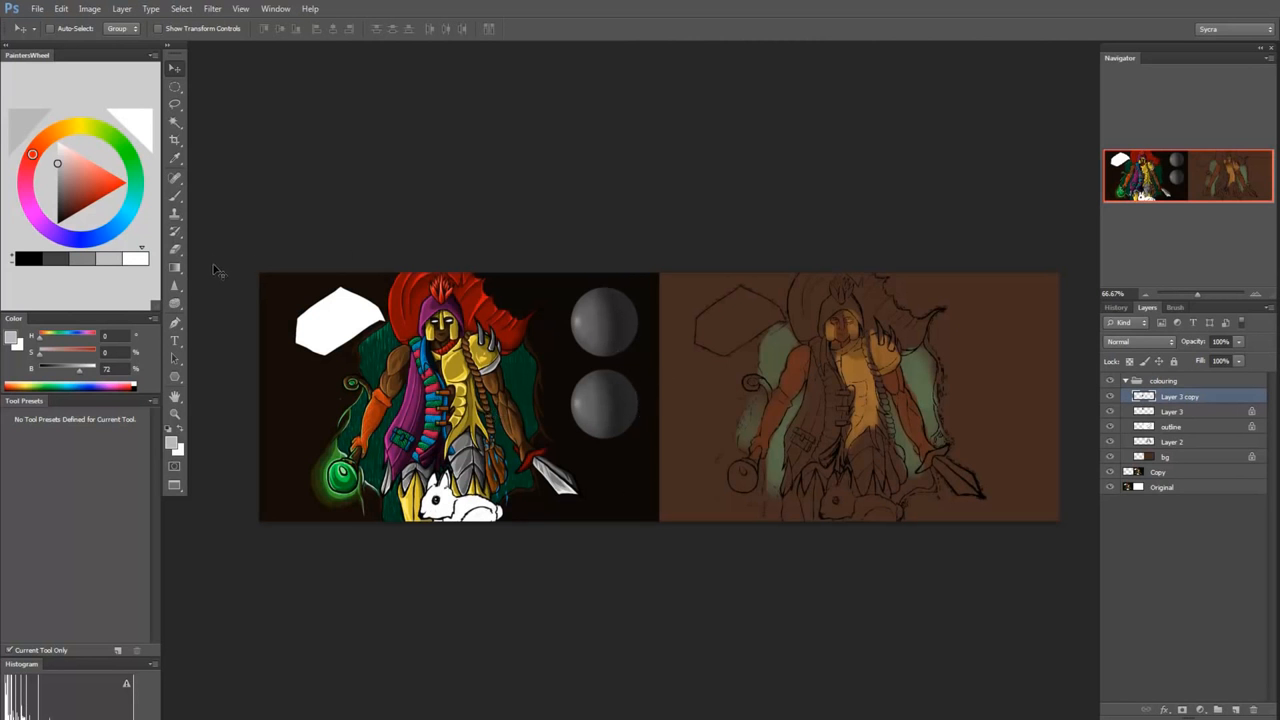
Step: On Layer 3, repaint the upper sphere with a size 45 soft brush and sampled greys, smoothing over its highlight
{"action": "left_click", "coordinate": [1172, 412]}
{"action": "key", "text": "b"}
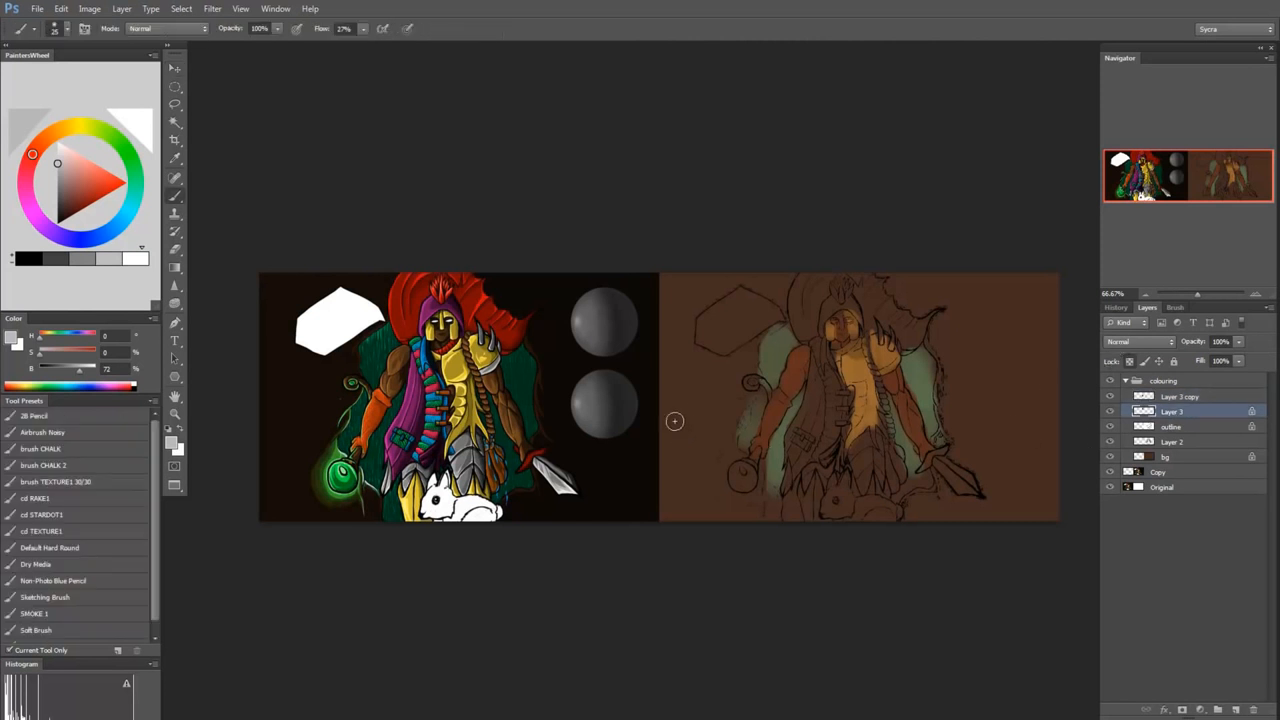
{"action": "left_click", "coordinate": [608, 310], "text": "alt"}
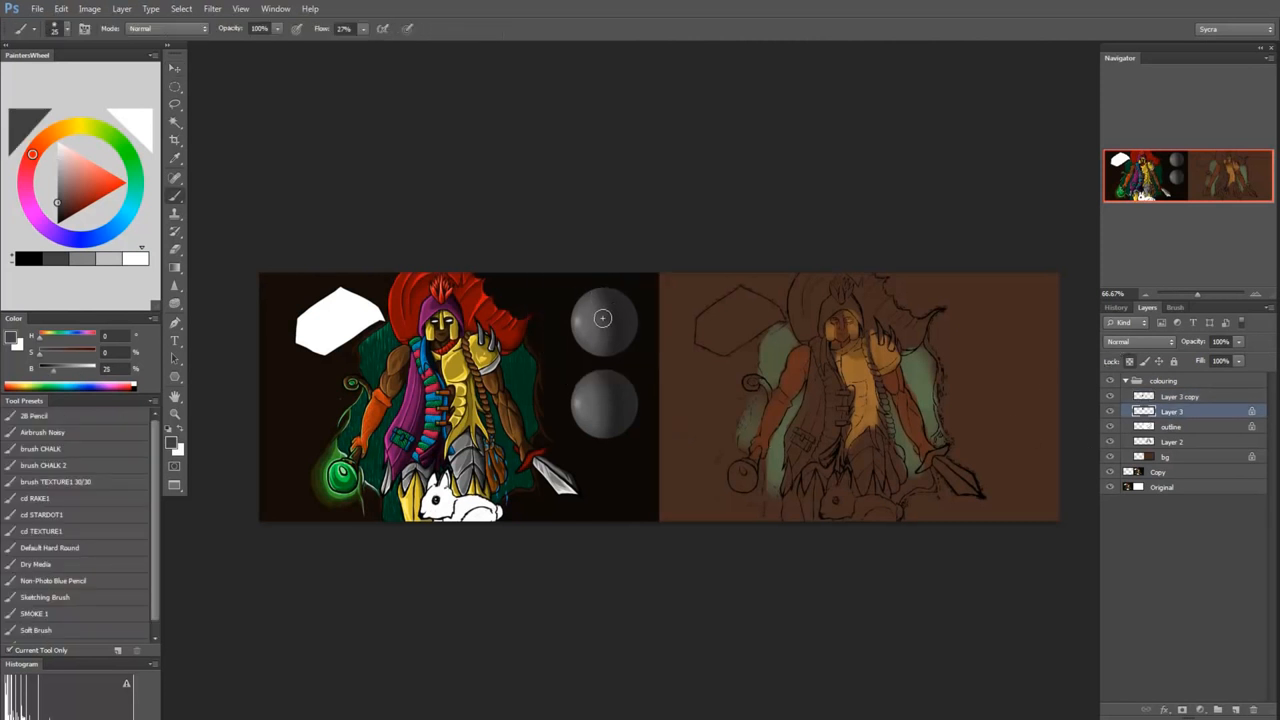
{"action": "key", "text": "bracketright"}
{"action": "key", "text": "bracketright"}
{"action": "left_click", "coordinate": [590, 312], "text": "alt"}
{"action": "mouse_move", "coordinate": [590, 299]}
{"action": "left_mouse_down"}
{"action": "mouse_move", "coordinate": [591, 343]}
{"action": "mouse_move", "coordinate": [590, 301]}
{"action": "left_mouse_up"}
{"action": "left_click", "coordinate": [614, 320], "text": "alt"}
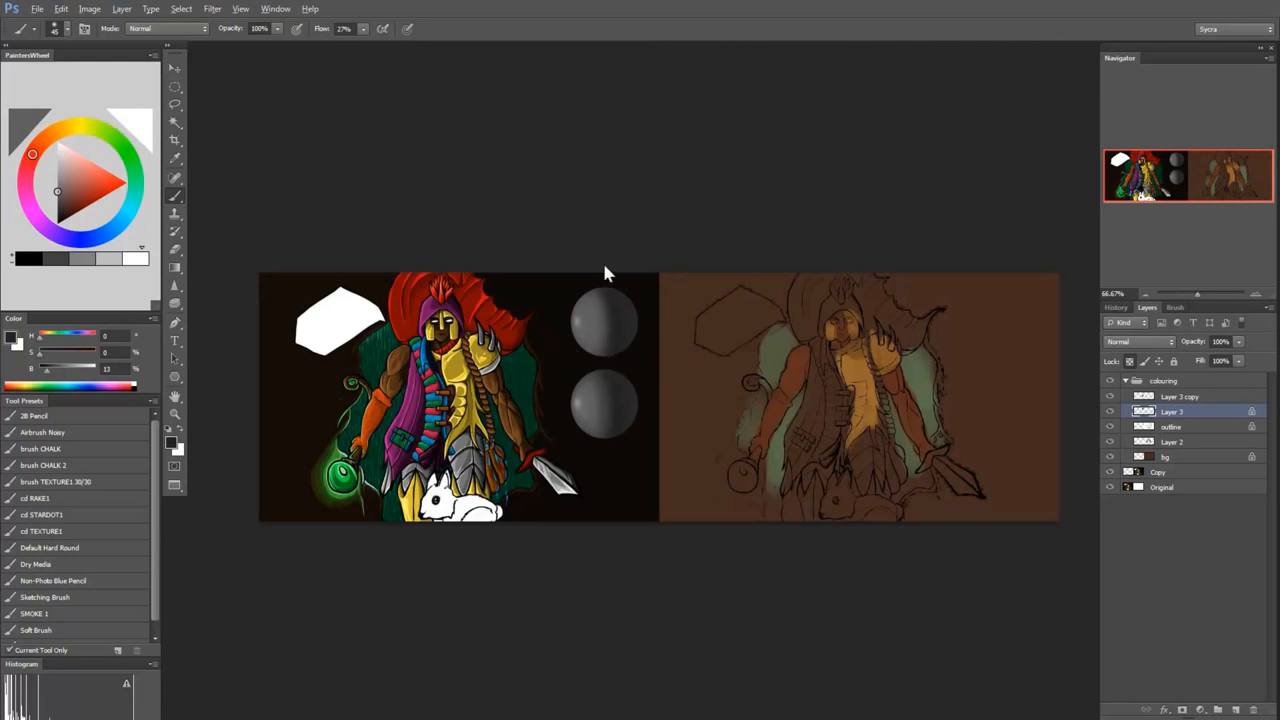
Step: On Layer 3 copy, paint the lower sphere's shadow with the Default Hard Round brush at size 45 in dark grey, brightness 9
{"action": "left_click", "coordinate": [1168, 395]}
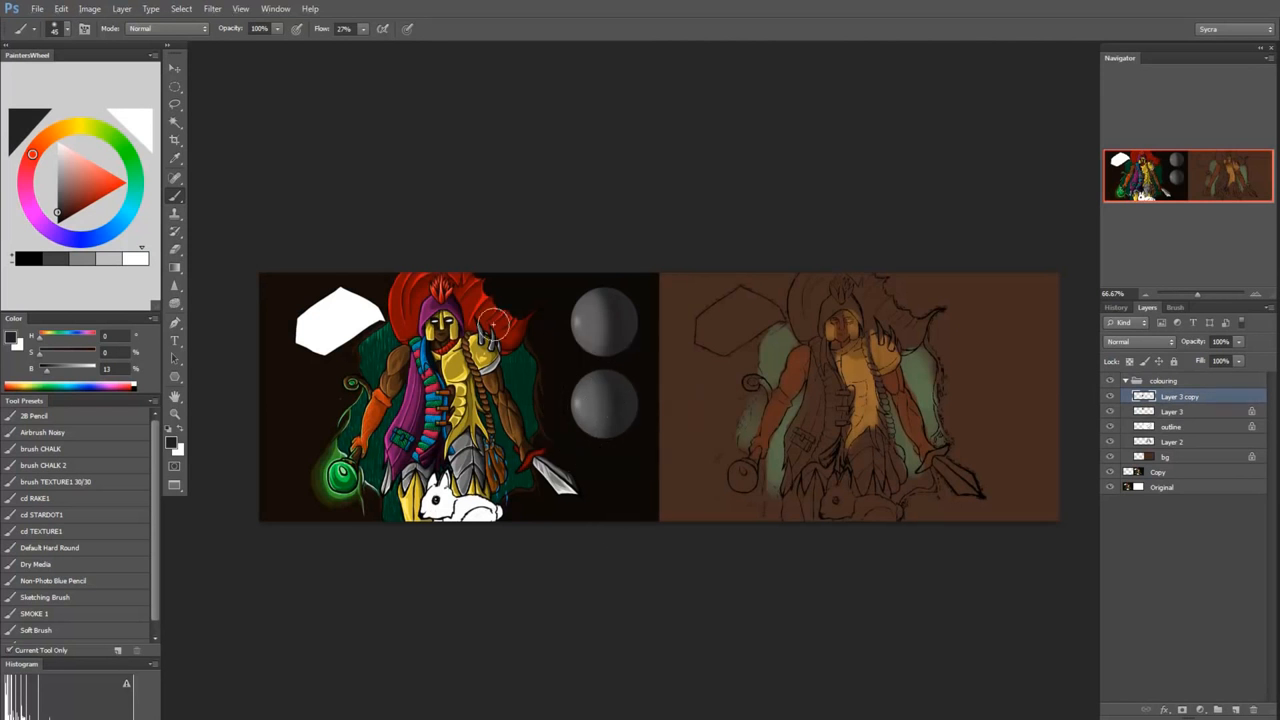
{"action": "left_click", "coordinate": [55, 222]}
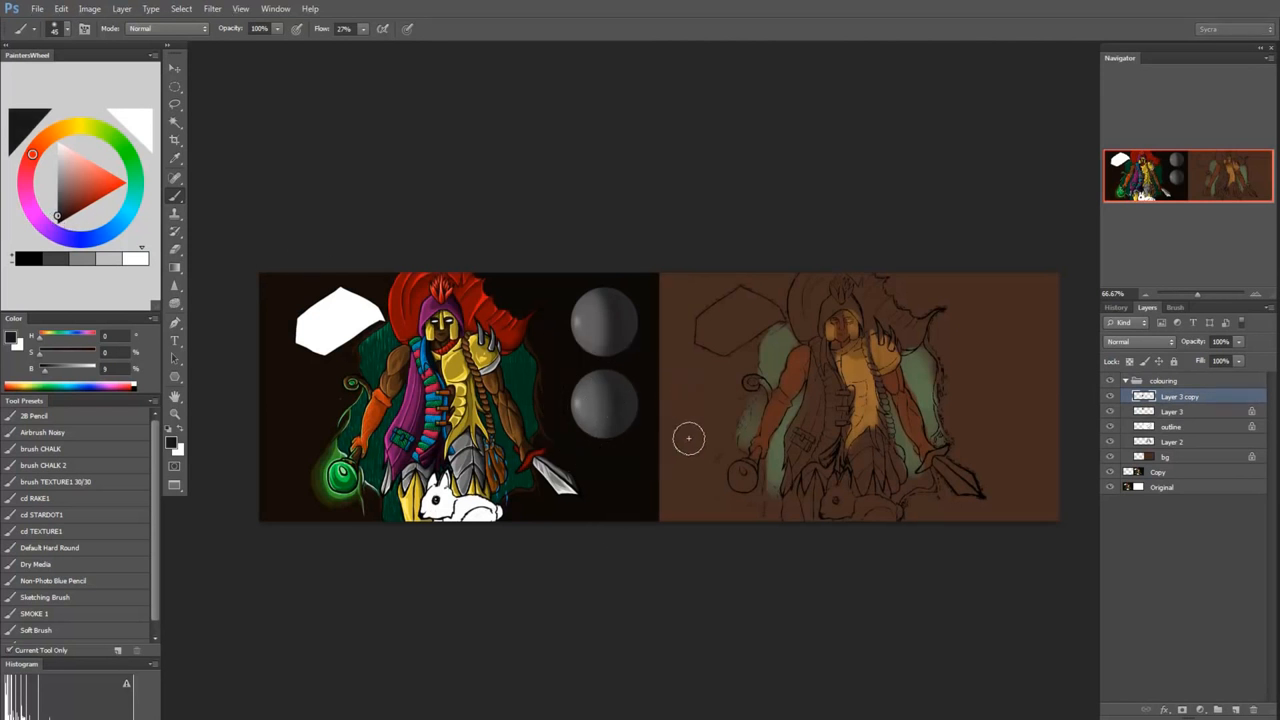
{"action": "key", "text": "bracketleft"}
{"action": "key", "text": "bracketleft"}
{"action": "key", "text": "bracketleft"}
{"action": "left_click", "coordinate": [72, 549]}
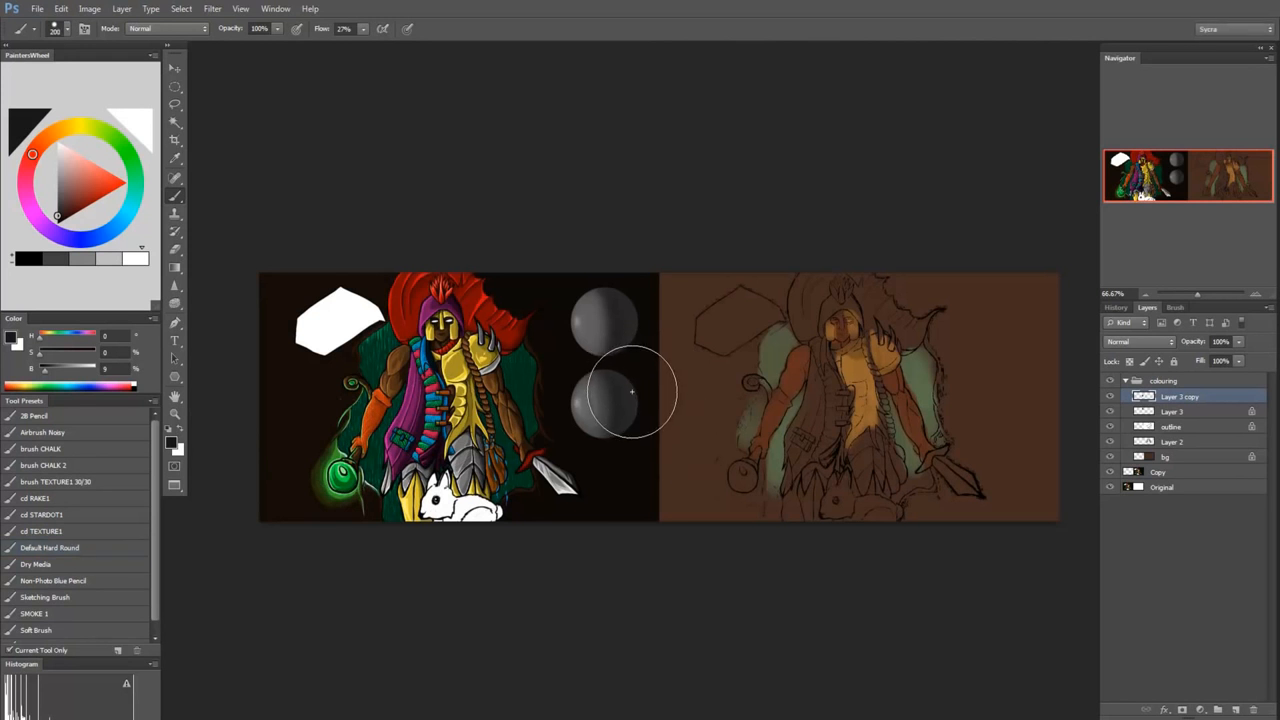
{"action": "key", "text": "bracketleft"}
{"action": "key", "text": "bracketleft"}
{"action": "key", "text": "bracketleft"}
{"action": "key", "text": "bracketleft"}
{"action": "key", "text": "bracketleft"}
{"action": "key", "text": "bracketleft"}
{"action": "key", "text": "bracketleft"}
{"action": "key", "text": "bracketleft"}
{"action": "key", "text": "bracketleft"}
{"action": "key", "text": "bracketleft"}
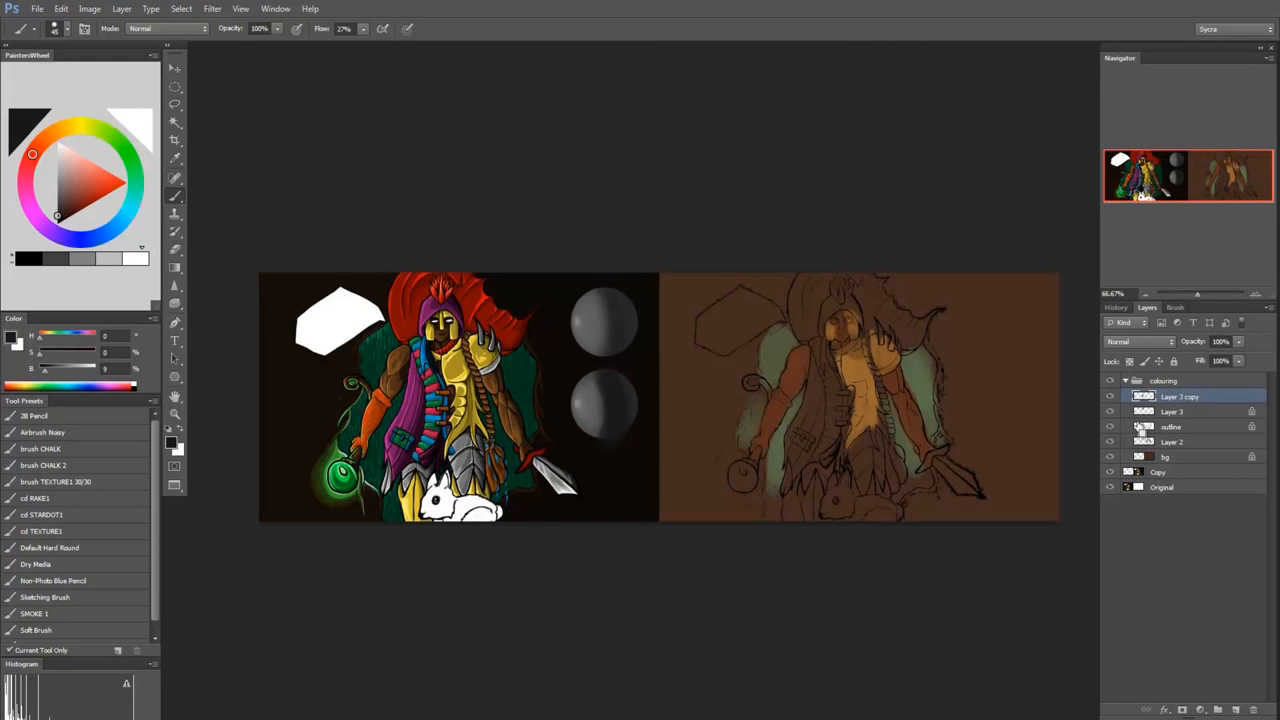
Step: Lock the sphere copy's transparent pixels and paint a crisp light-to-shadow edge in sampled grey, brightness 31
{"action": "left_click", "coordinate": [1130, 362]}
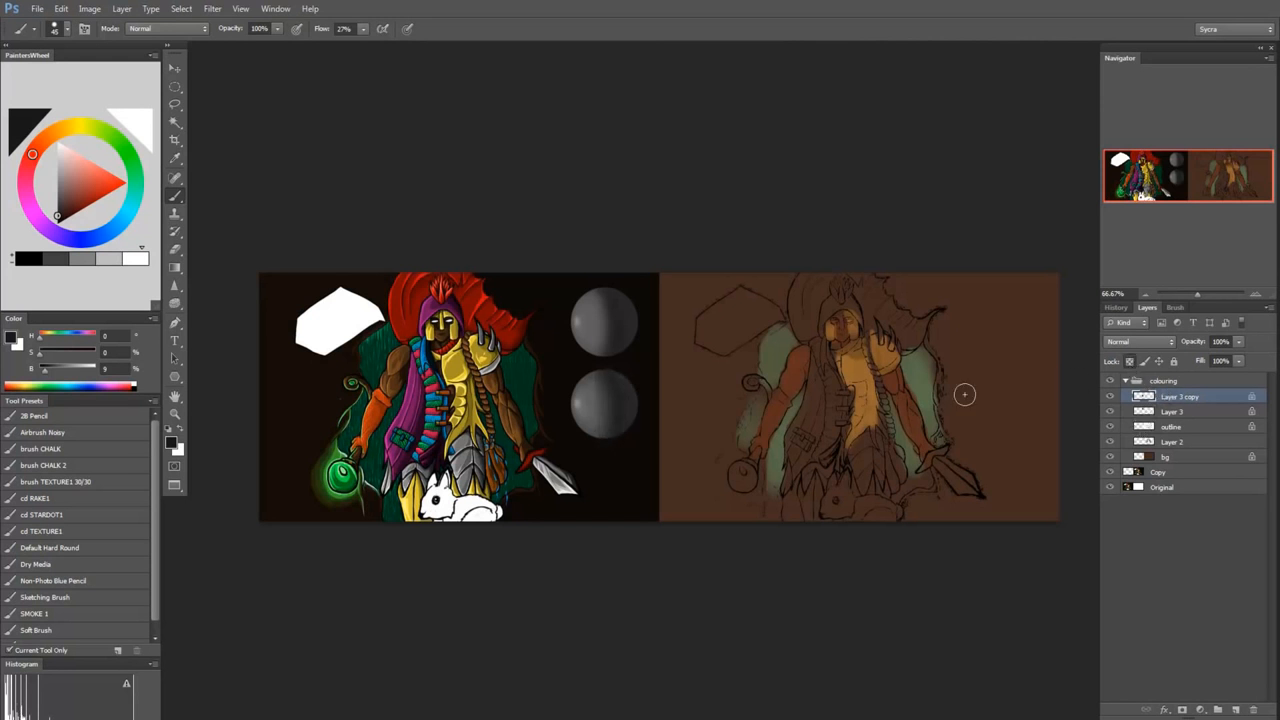
{"action": "left_click", "coordinate": [600, 400], "text": "alt"}
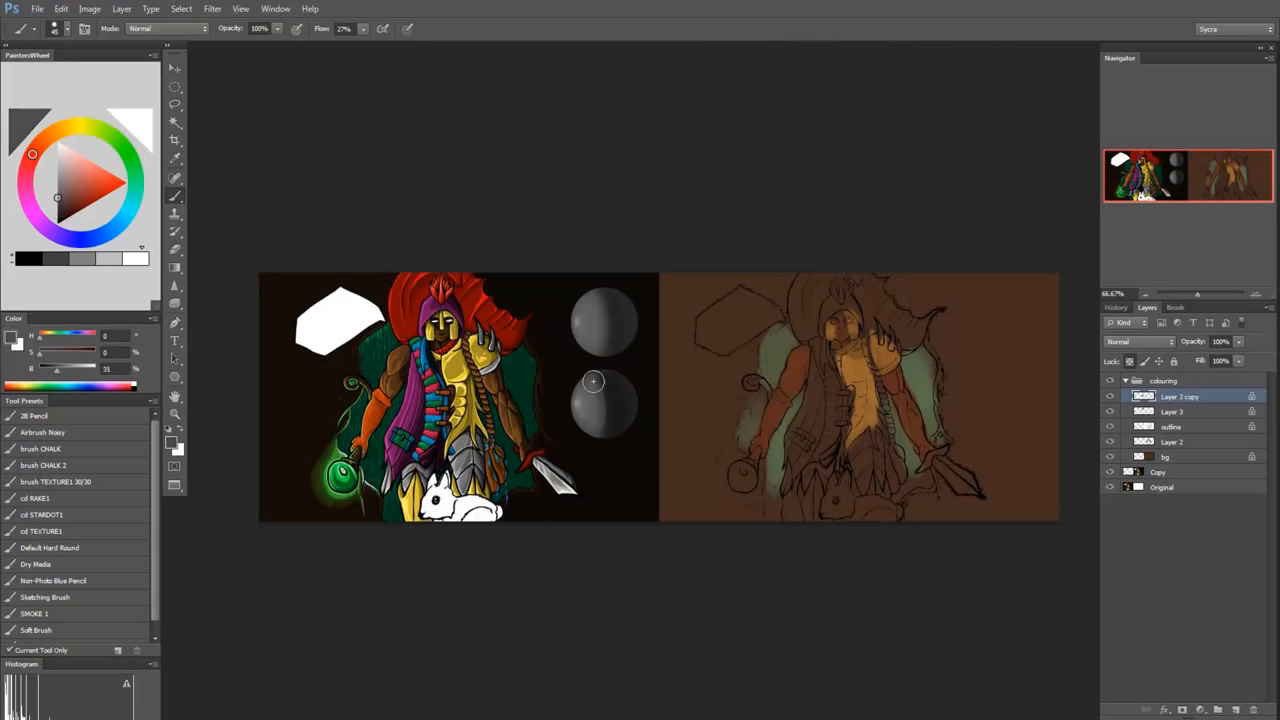
{"action": "left_click_drag", "start_coordinate": [593, 381], "coordinate": [597, 436]}
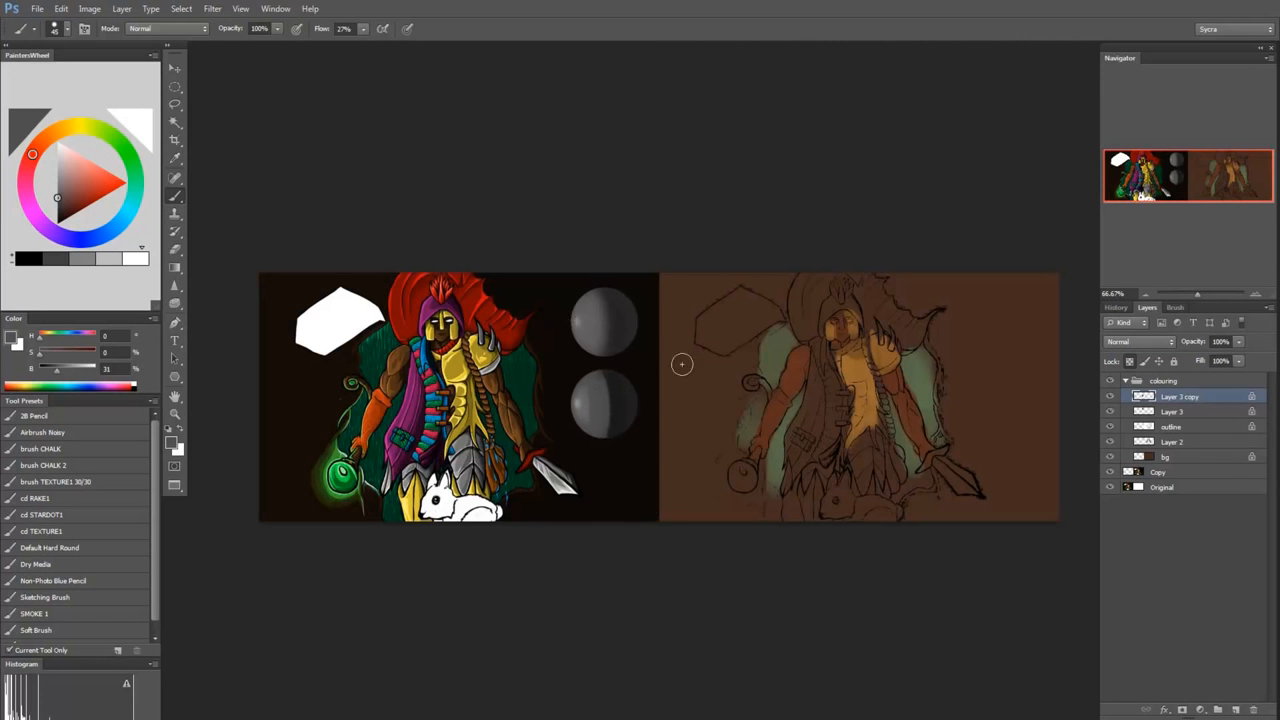
Step: Blend the lower sphere's light-to-shadow transition on Layer 3 copy with a size 25 brush and greys sampled from the sphere
{"action": "left_click", "coordinate": [617, 396], "text": "alt"}
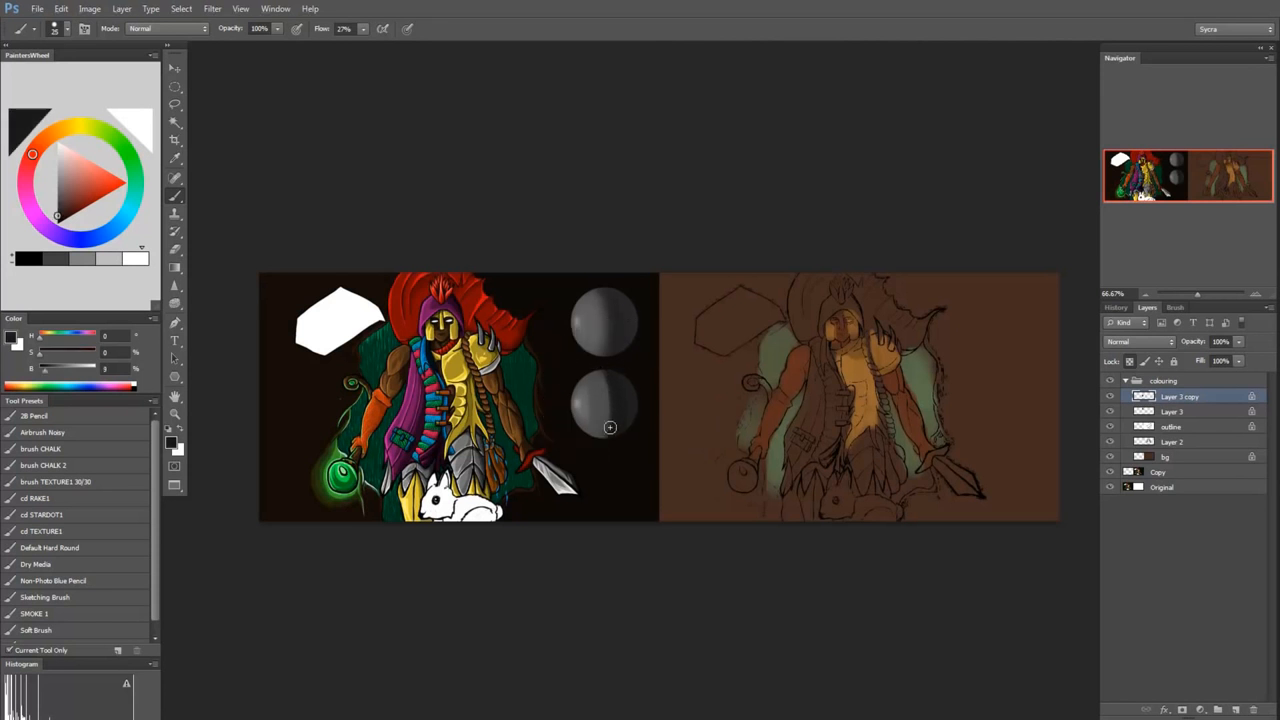
{"action": "left_click", "coordinate": [606, 378], "text": "alt"}
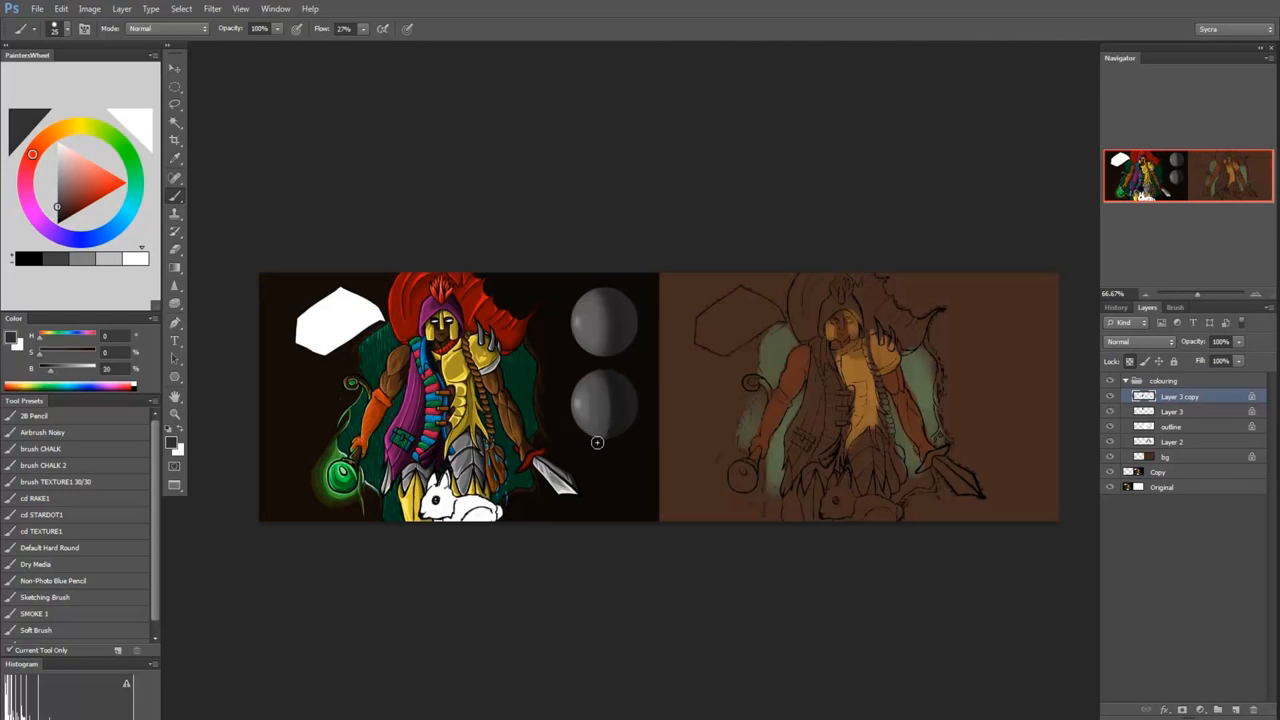
{"action": "left_click", "coordinate": [589, 391], "text": "alt"}
{"action": "left_click", "coordinate": [586, 414], "text": "alt"}
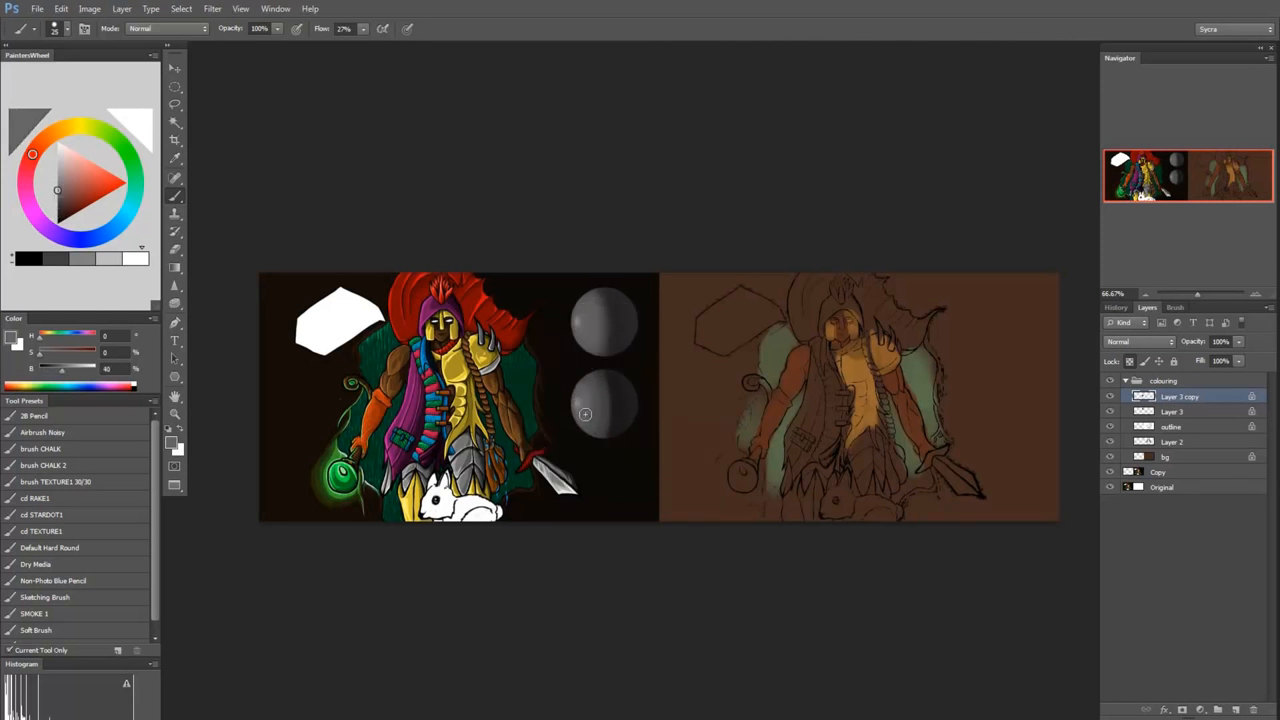
{"action": "left_click", "coordinate": [593, 391], "text": "alt"}
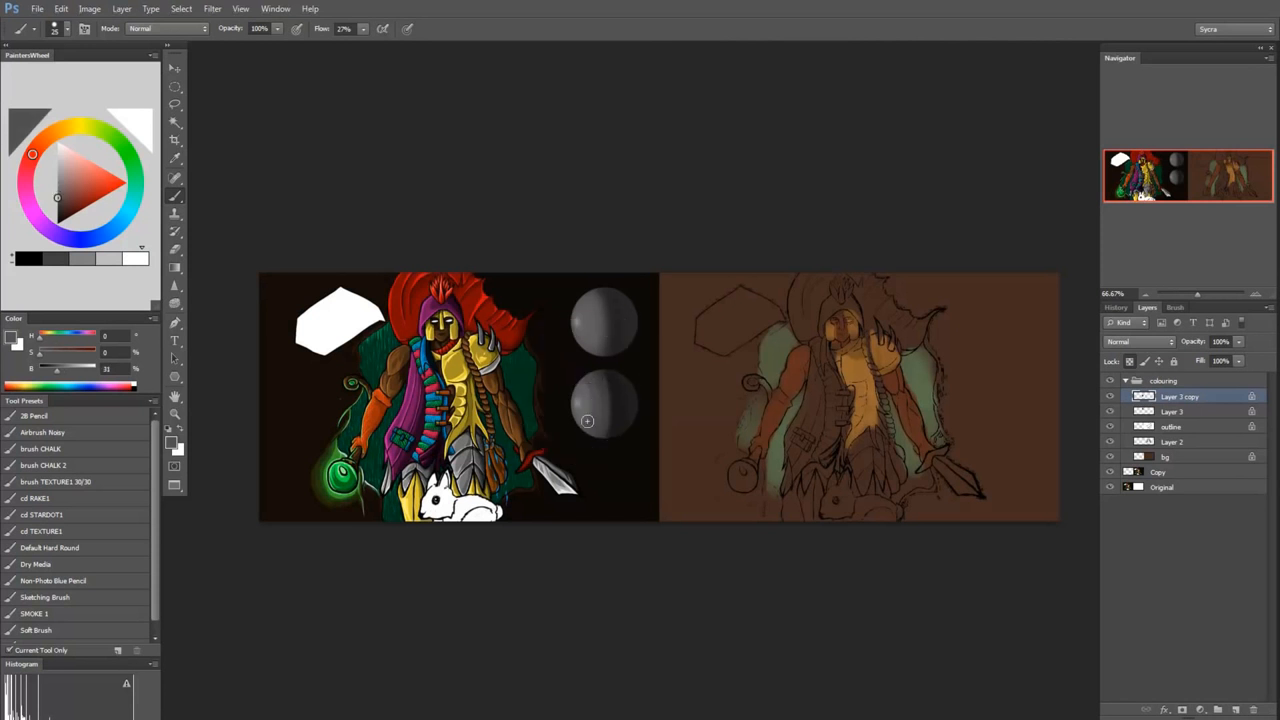
{"action": "left_click", "coordinate": [604, 374], "text": "alt"}
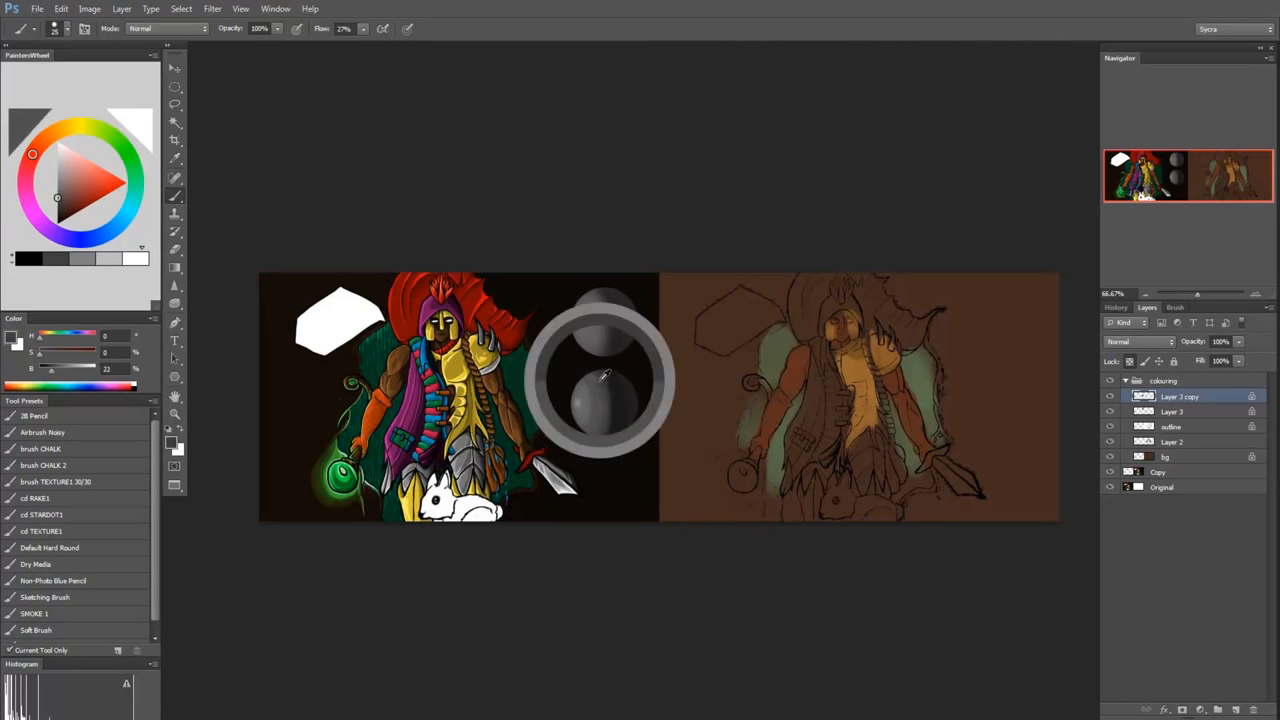
{"action": "left_click", "coordinate": [596, 420], "text": "alt"}
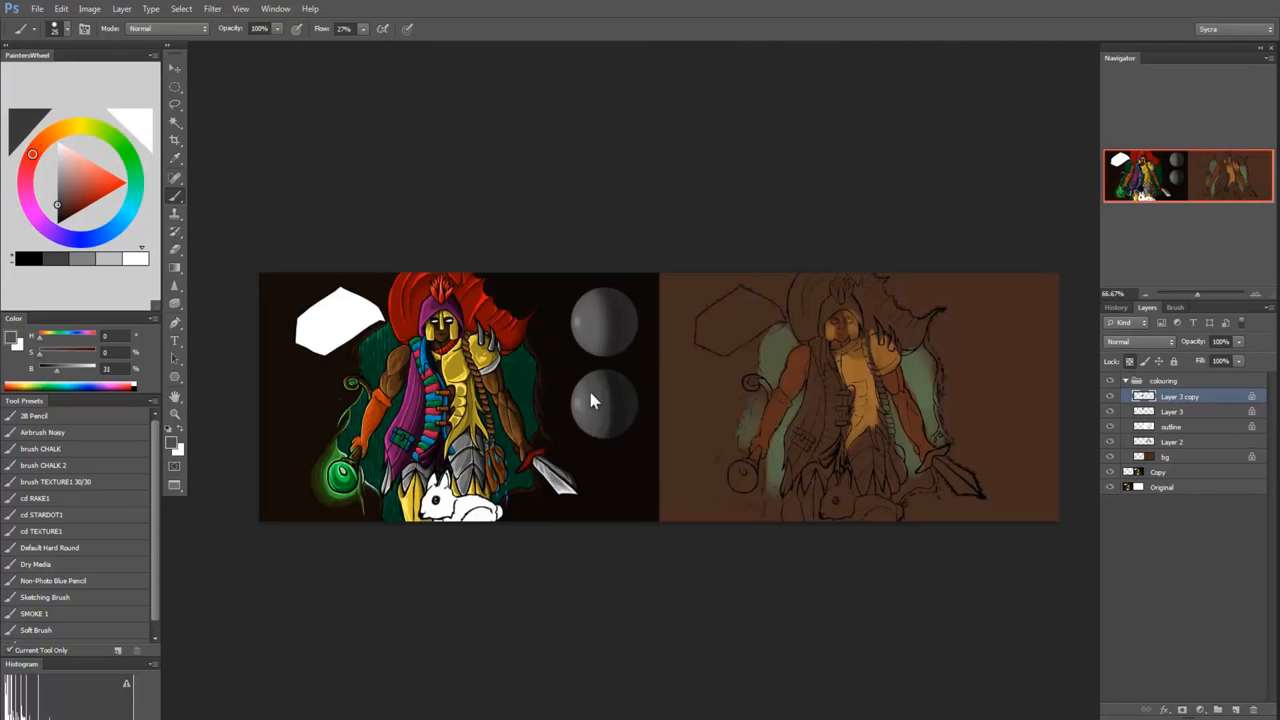
{"action": "left_click", "coordinate": [589, 395], "text": "alt"}
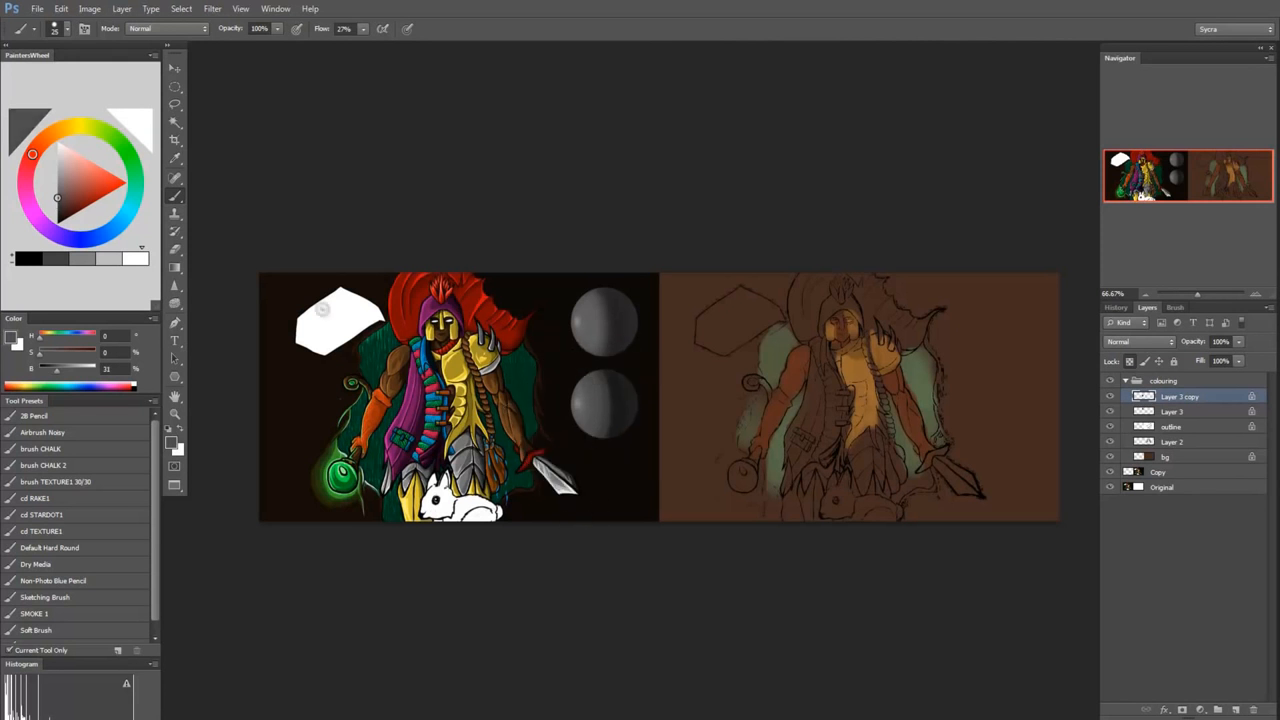
{"action": "left_click", "coordinate": [578, 391], "text": "alt"}
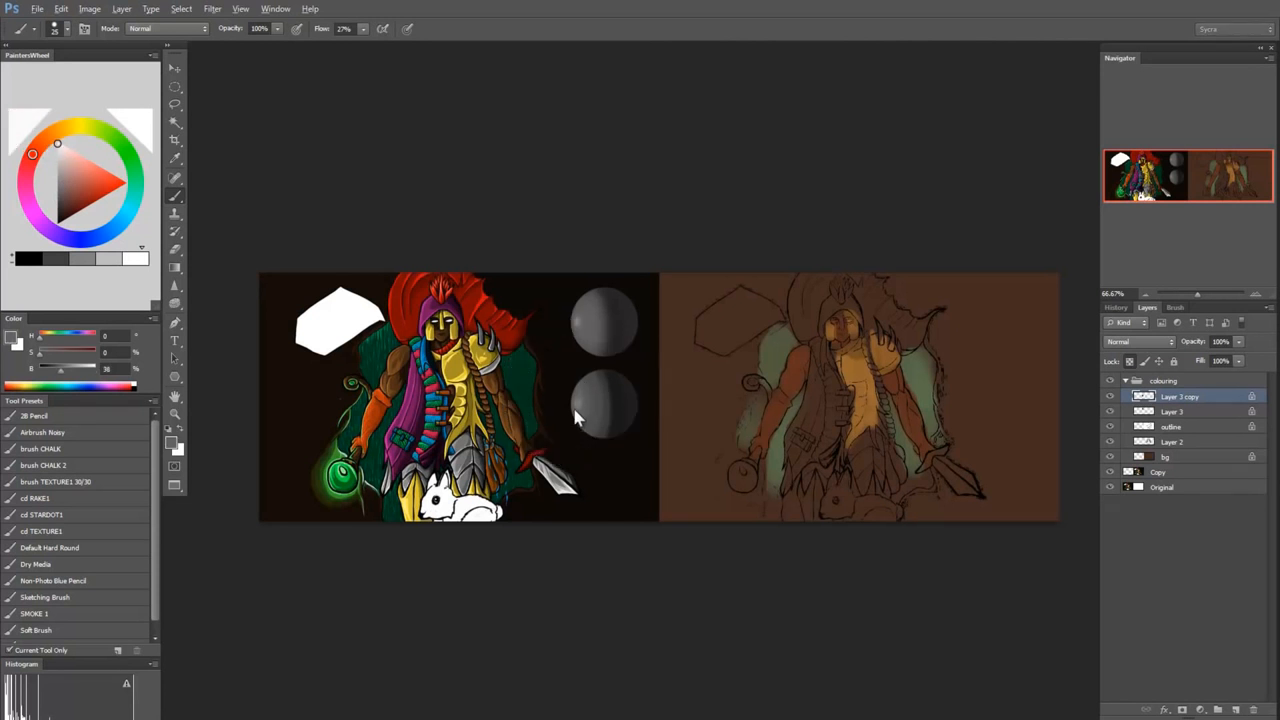
Step: Paint a small brightness 90 highlight on the lower sphere's lit side, and deepen its shadow edge with a size 45 brush down to brightness 7
{"action": "left_click", "coordinate": [52, 150]}
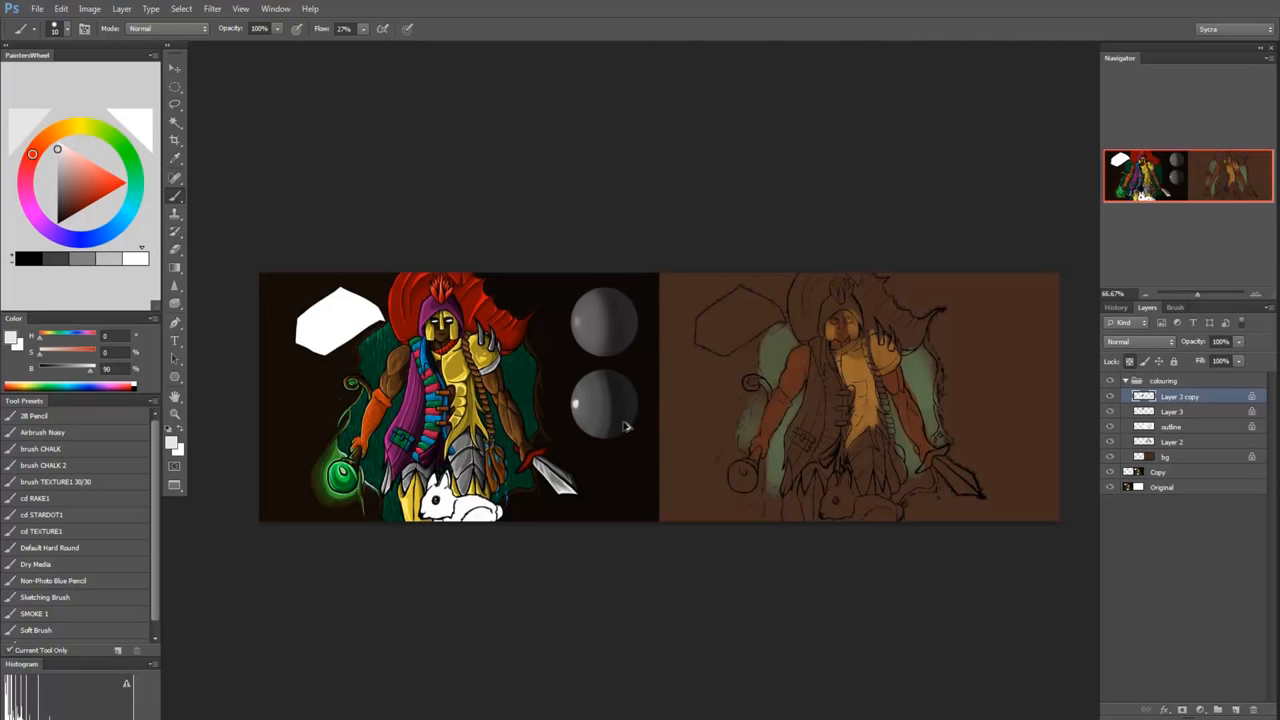
{"action": "key", "text": "ctrl+z"}
{"action": "left_click", "coordinate": [597, 400], "text": "alt"}
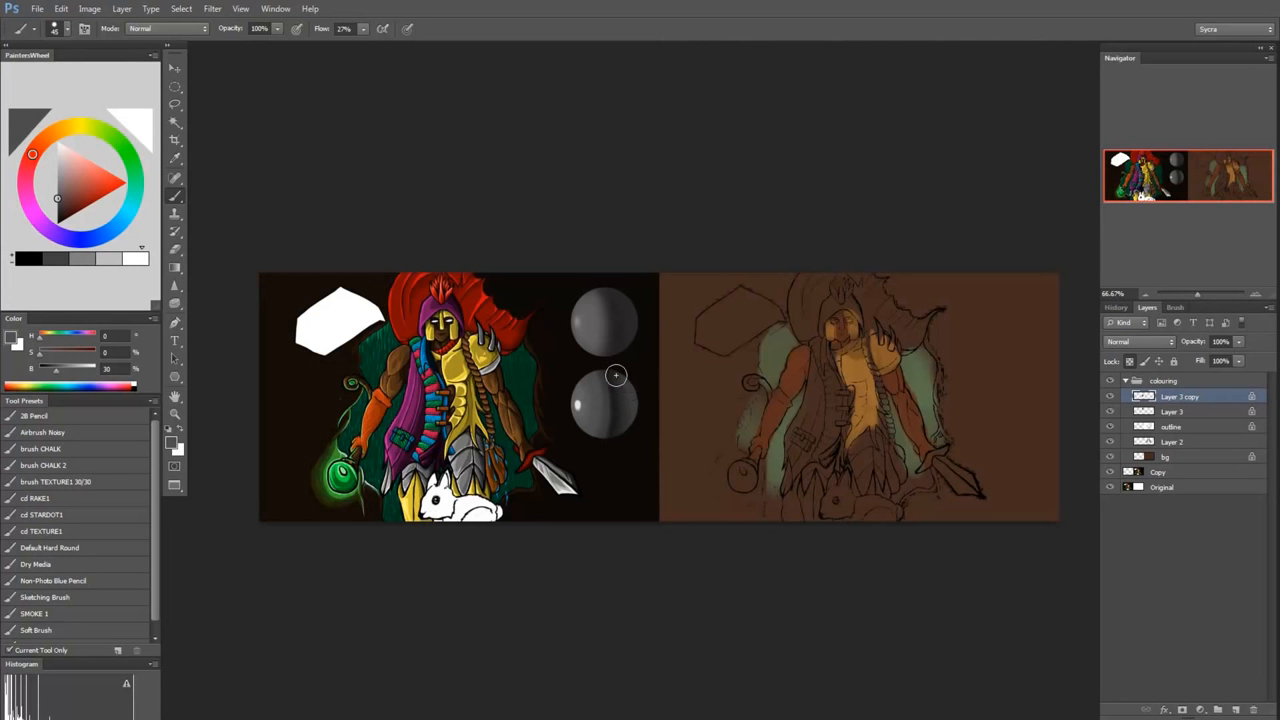
{"action": "left_click", "coordinate": [613, 372], "text": "alt"}
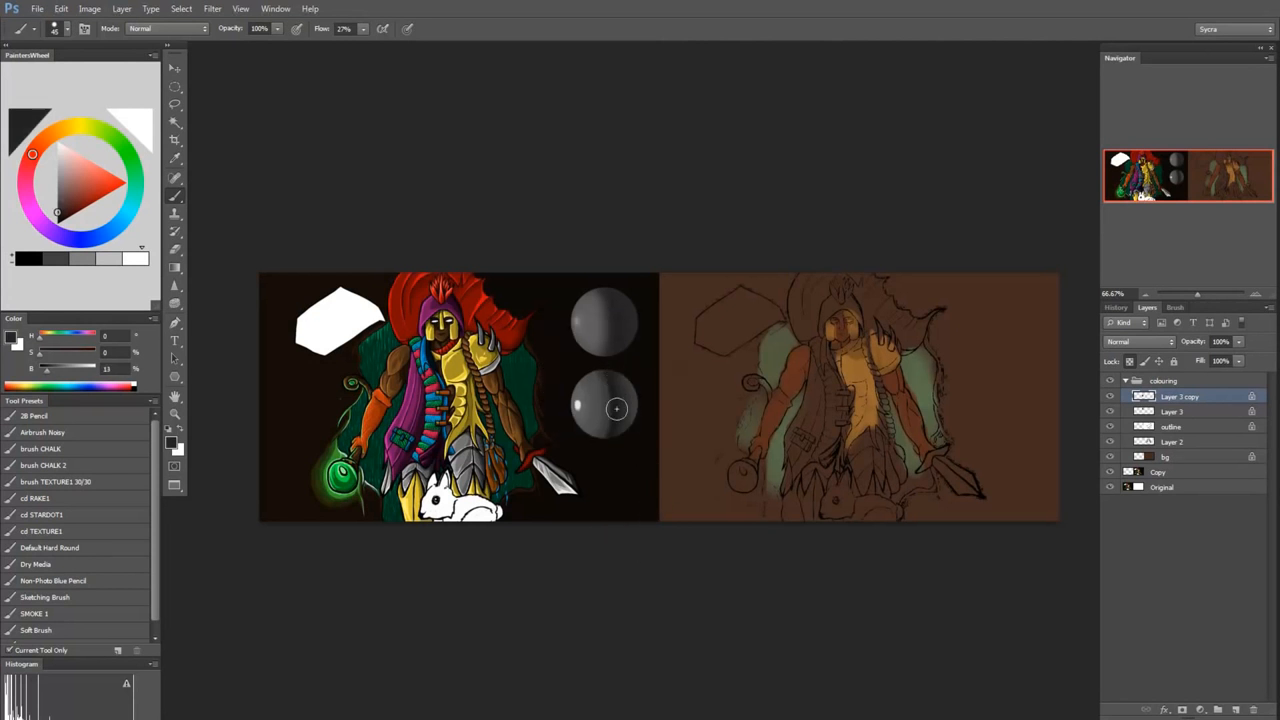
{"action": "left_click", "coordinate": [607, 389], "text": "alt"}
{"action": "left_click", "coordinate": [611, 400], "text": "alt"}
{"action": "left_click", "coordinate": [55, 219]}
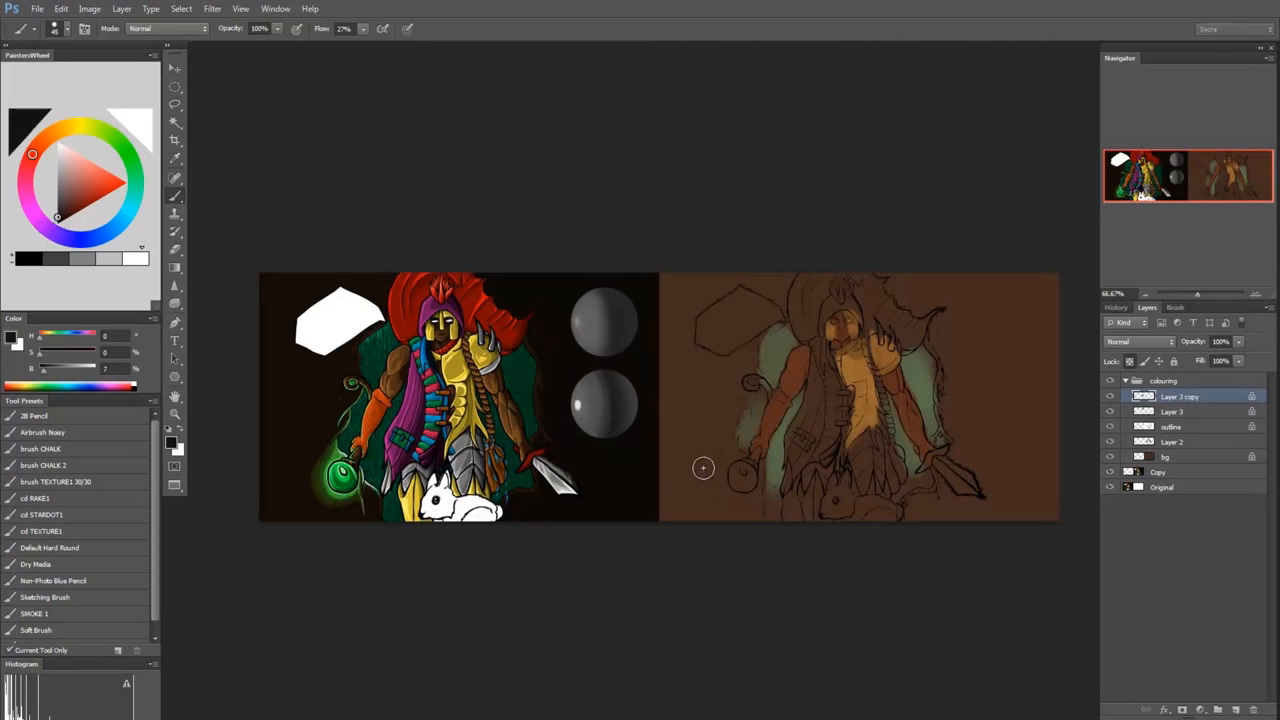
Step: Paint glossy light and dark reflections around the lower sphere's highlight with a size 20 brush and sampled greys
{"action": "key", "text": "bracketleft"}
{"action": "key", "text": "bracketleft"}
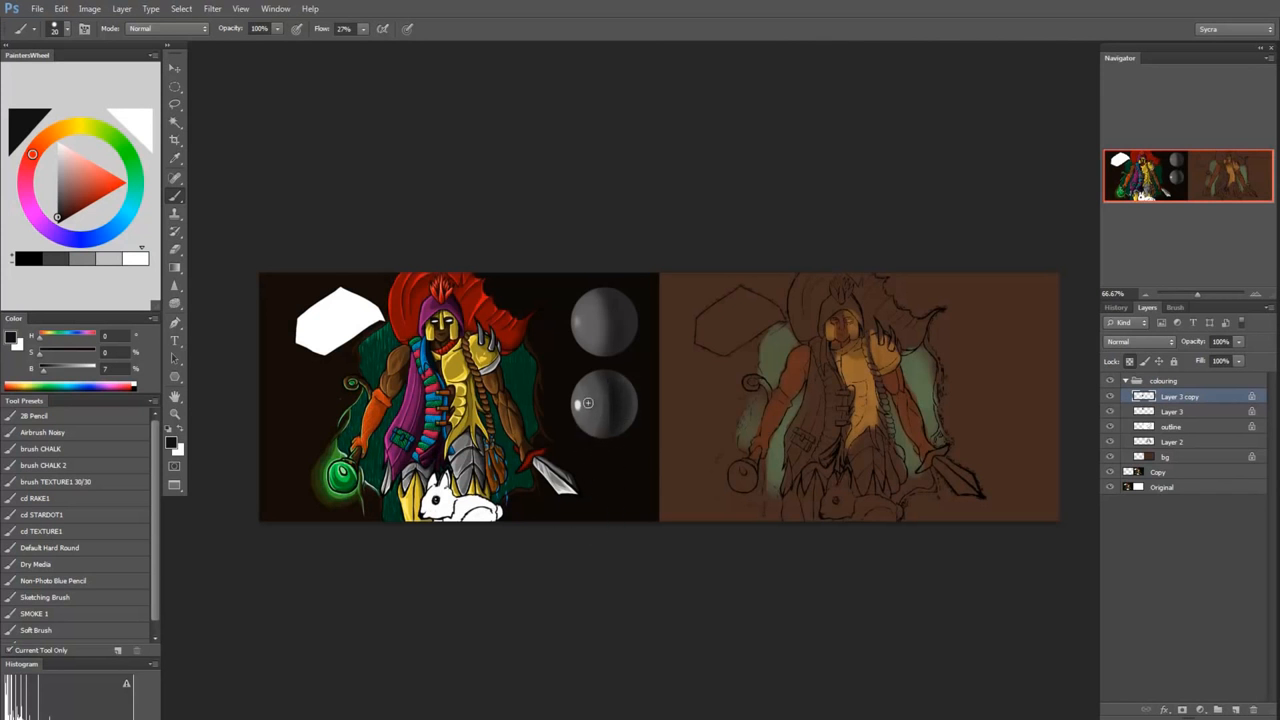
{"action": "left_click", "coordinate": [580, 402], "text": "alt"}
{"action": "left_click", "coordinate": [577, 404]}
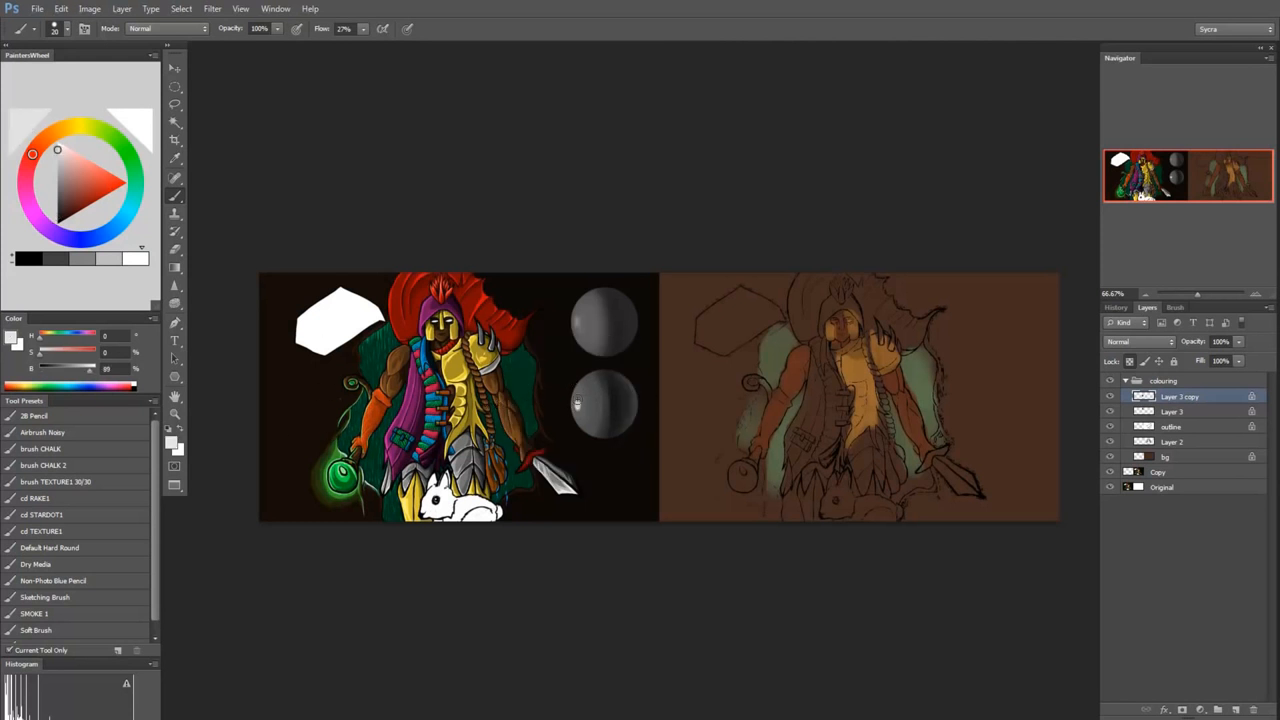
{"action": "left_click_drag", "start_coordinate": [584, 380], "coordinate": [582, 407]}
{"action": "left_click", "coordinate": [617, 404], "text": "alt"}
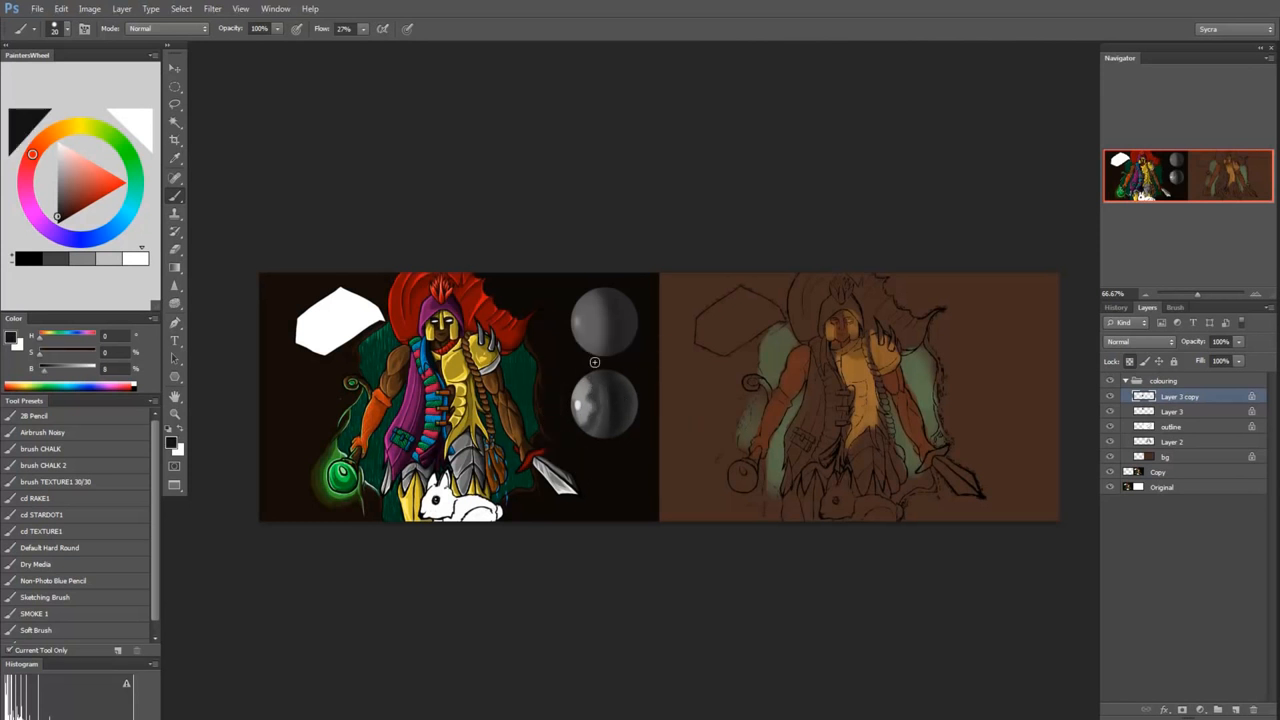
{"action": "left_click", "coordinate": [597, 390], "text": "alt"}
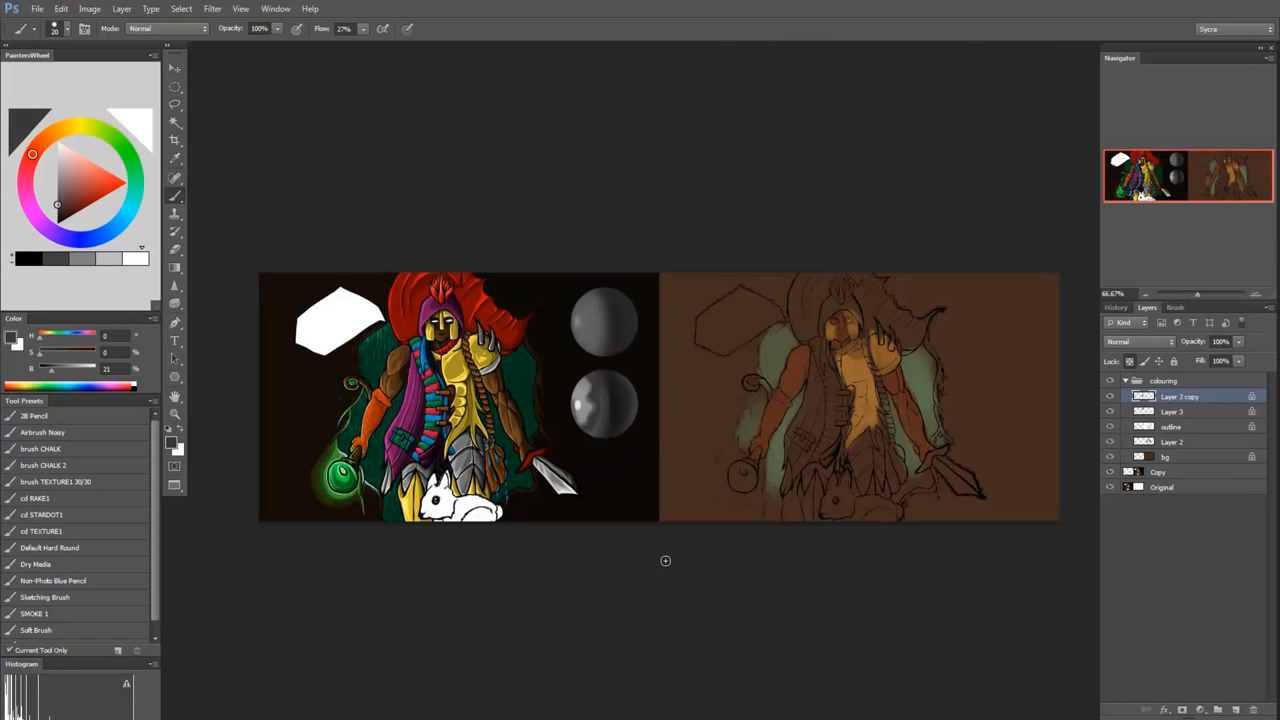
{"action": "left_click", "coordinate": [588, 413], "text": "alt"}
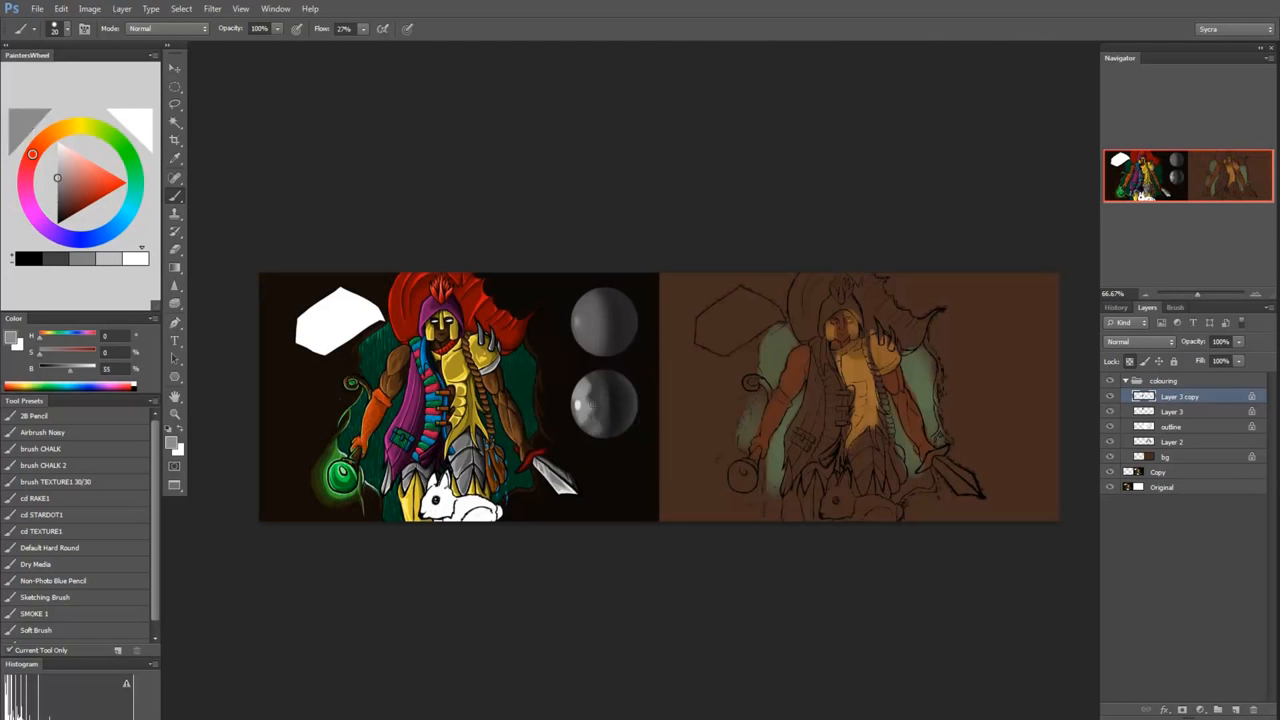
{"action": "left_click_drag", "start_coordinate": [592, 406], "coordinate": [600, 426]}
Step: Hide both sphere layers, Layer 3 copy and Layer 3, and make Layer 2 the active layer
{"action": "left_click", "coordinate": [1109, 396]}
{"action": "left_click", "coordinate": [1109, 411]}
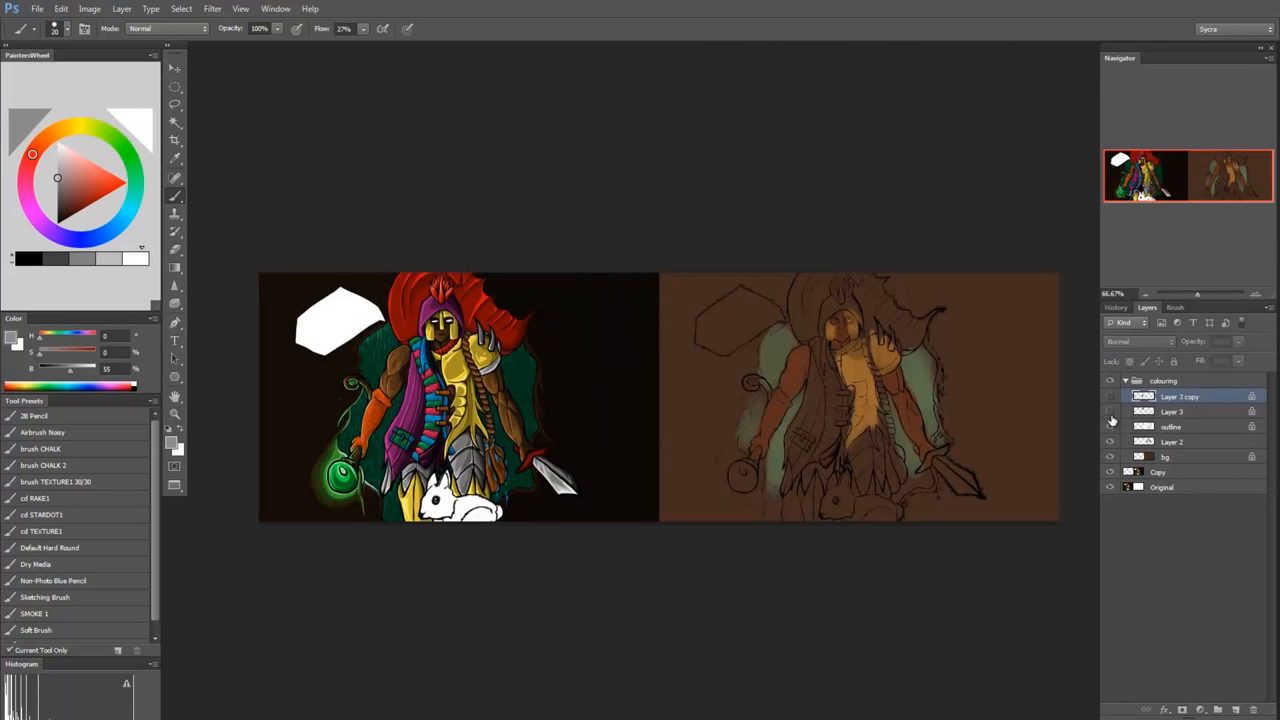
{"action": "left_click", "coordinate": [1166, 427]}
{"action": "left_click", "coordinate": [1165, 442]}
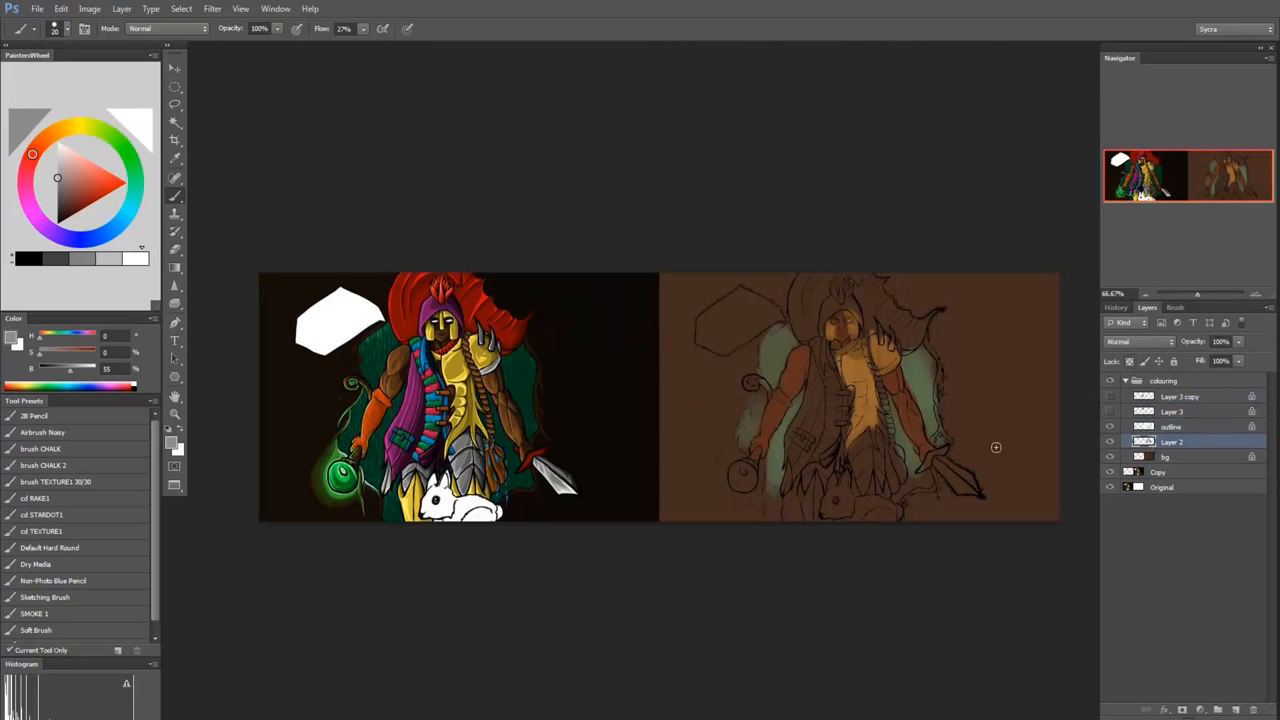
Step: On Layer 2, paint the outer left edge of the sketched character's cape in a saturated red of hue 3
{"action": "left_click", "coordinate": [799, 361], "text": "alt"}
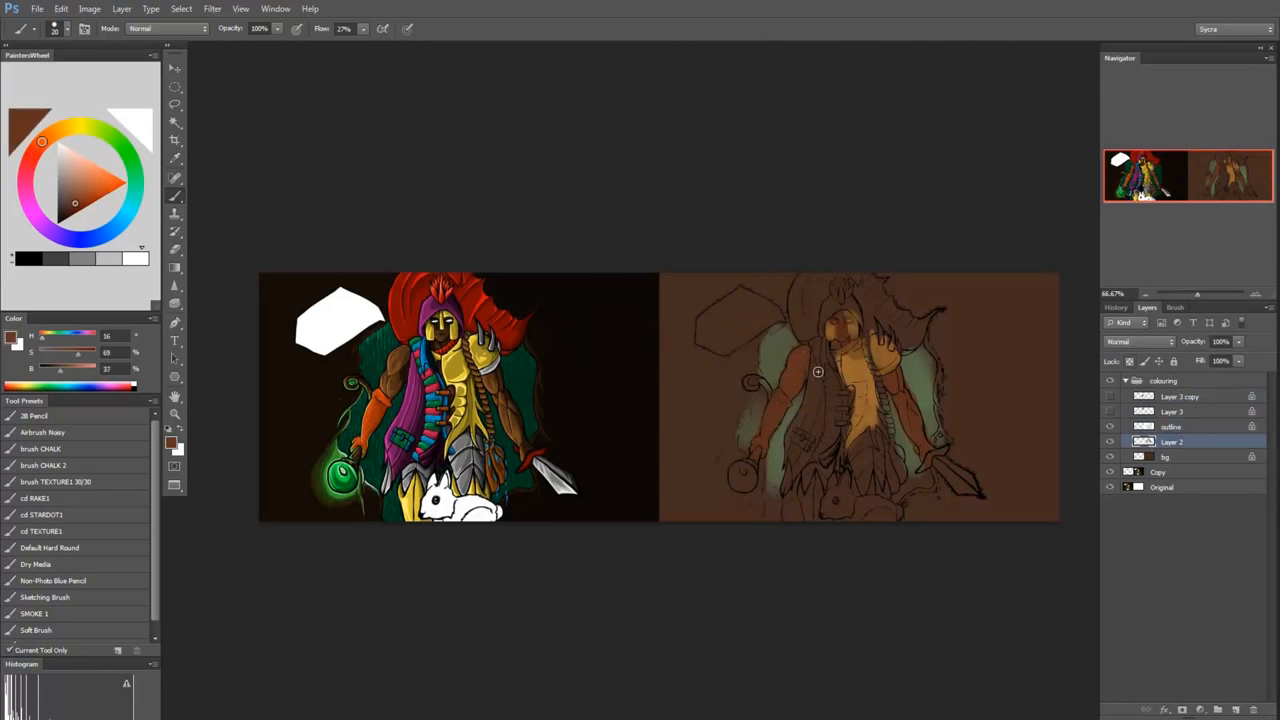
{"action": "left_click", "coordinate": [859, 366], "text": "alt"}
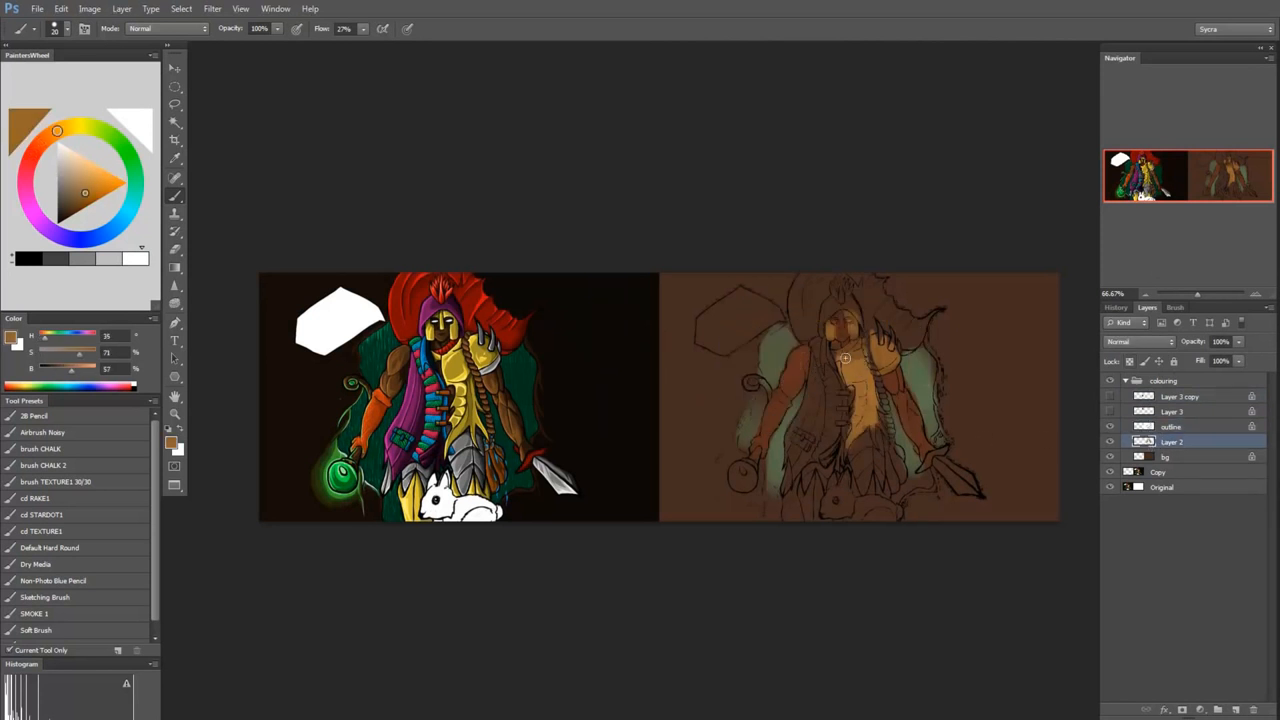
{"action": "left_click", "coordinate": [34, 151]}
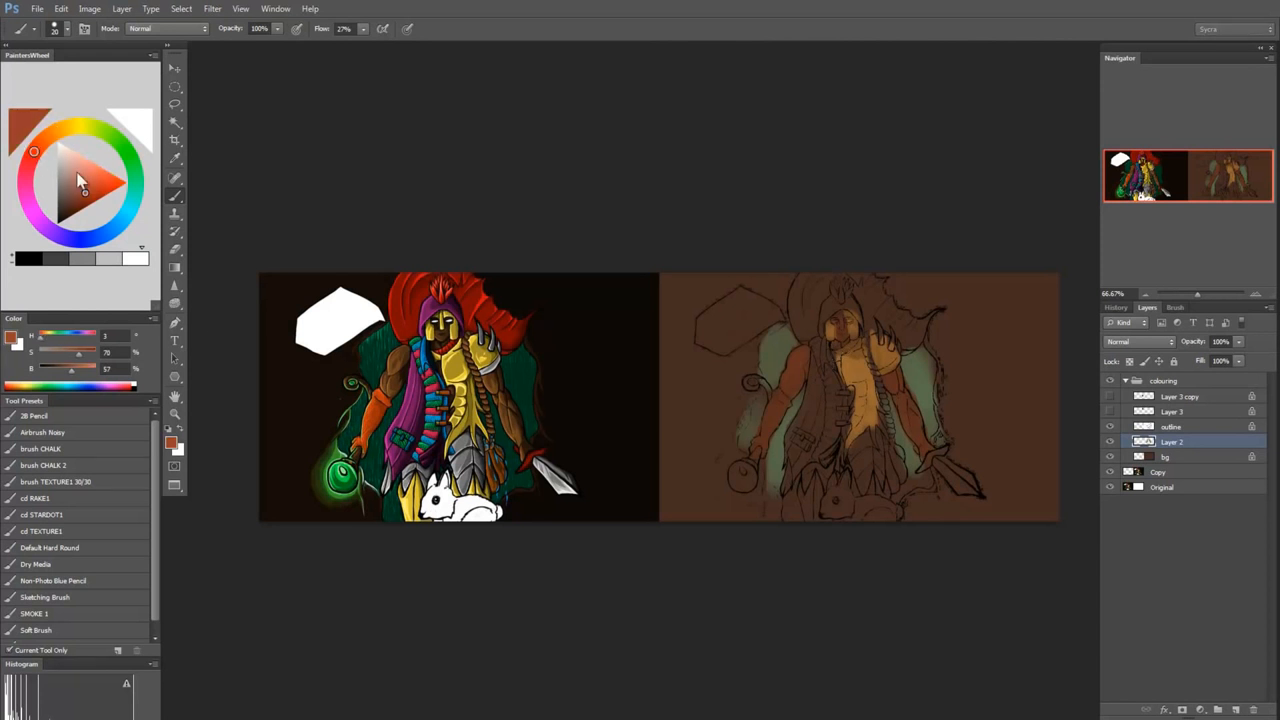
{"action": "left_click", "coordinate": [77, 203]}
{"action": "left_click_drag", "start_coordinate": [77, 206], "coordinate": [83, 206]}
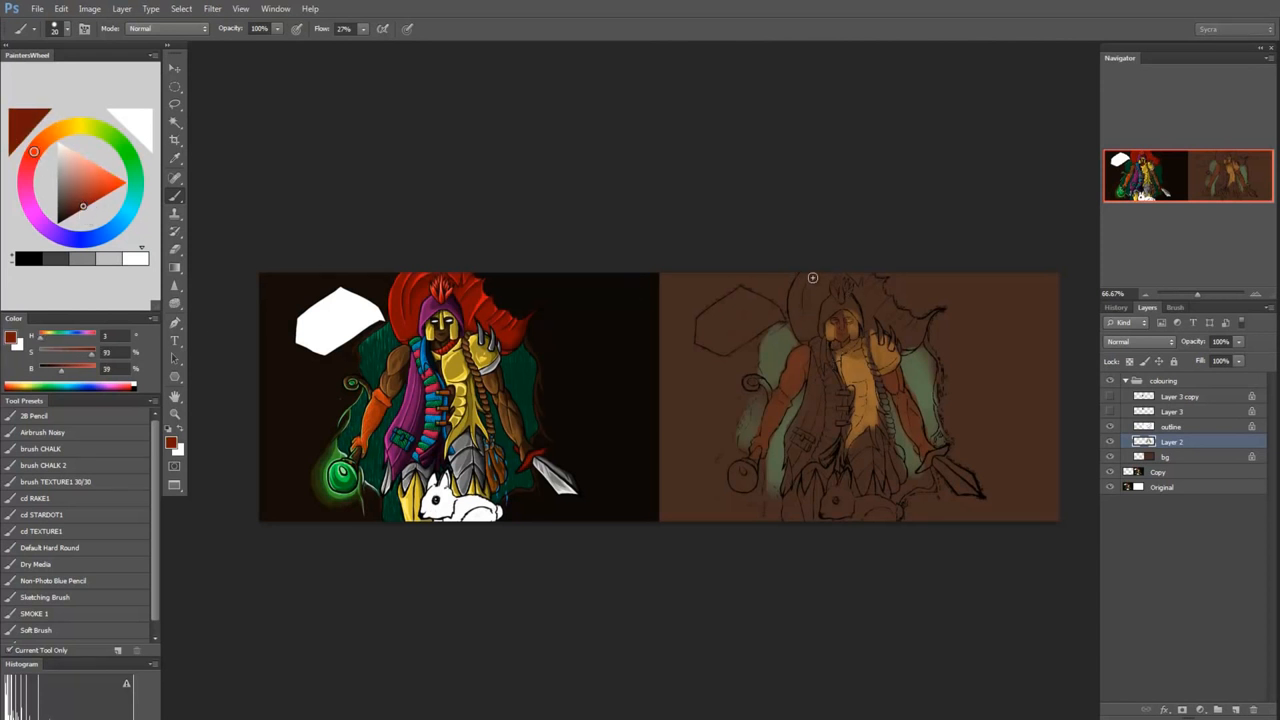
{"action": "left_click", "coordinate": [88, 199]}
{"action": "left_click_drag", "start_coordinate": [790, 330], "coordinate": [794, 318]}
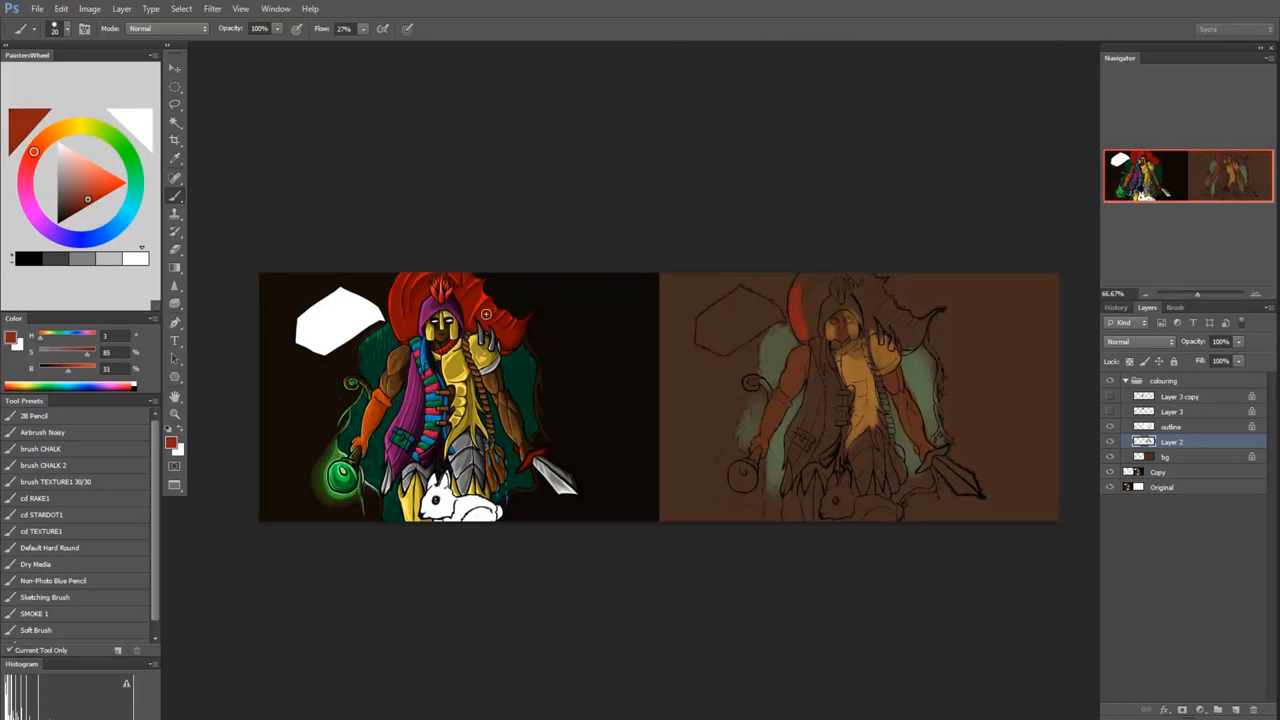
Step: Fill the cape area inside its left edge with a duller red, hue 358, saturation 75, brightness 31
{"action": "left_click", "coordinate": [80, 204]}
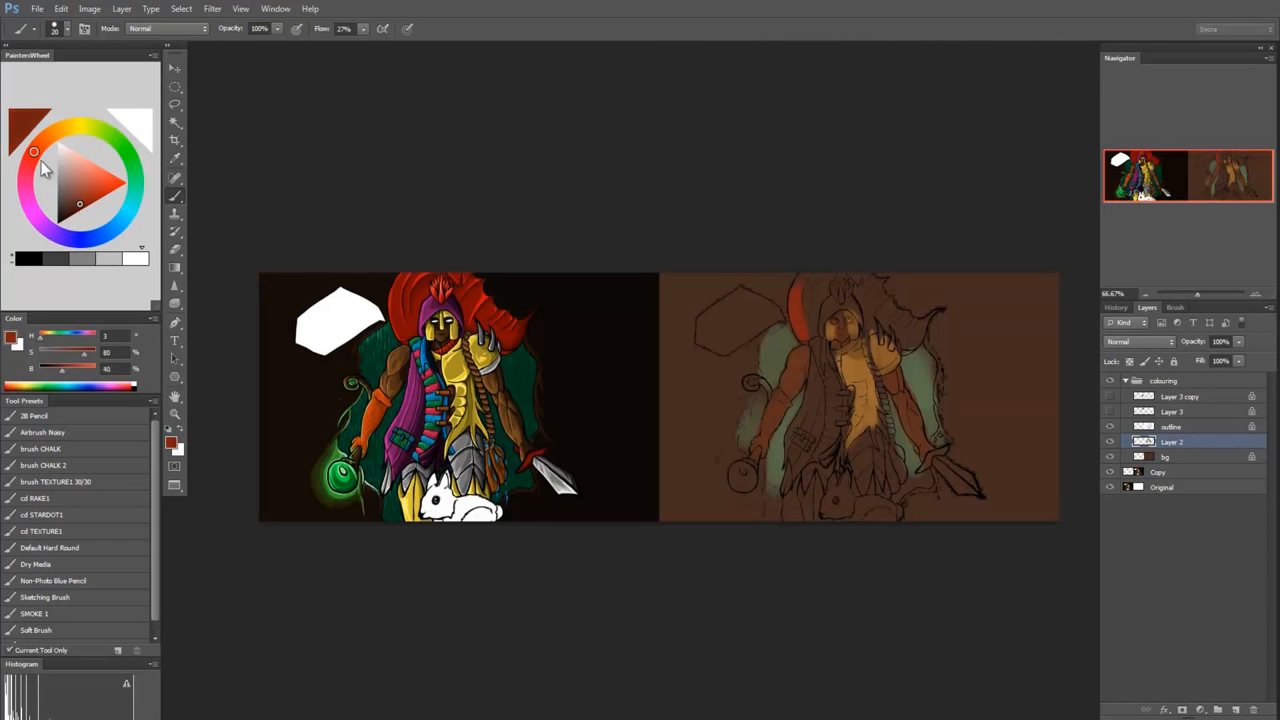
{"action": "left_click", "coordinate": [33, 156]}
{"action": "left_click", "coordinate": [74, 208]}
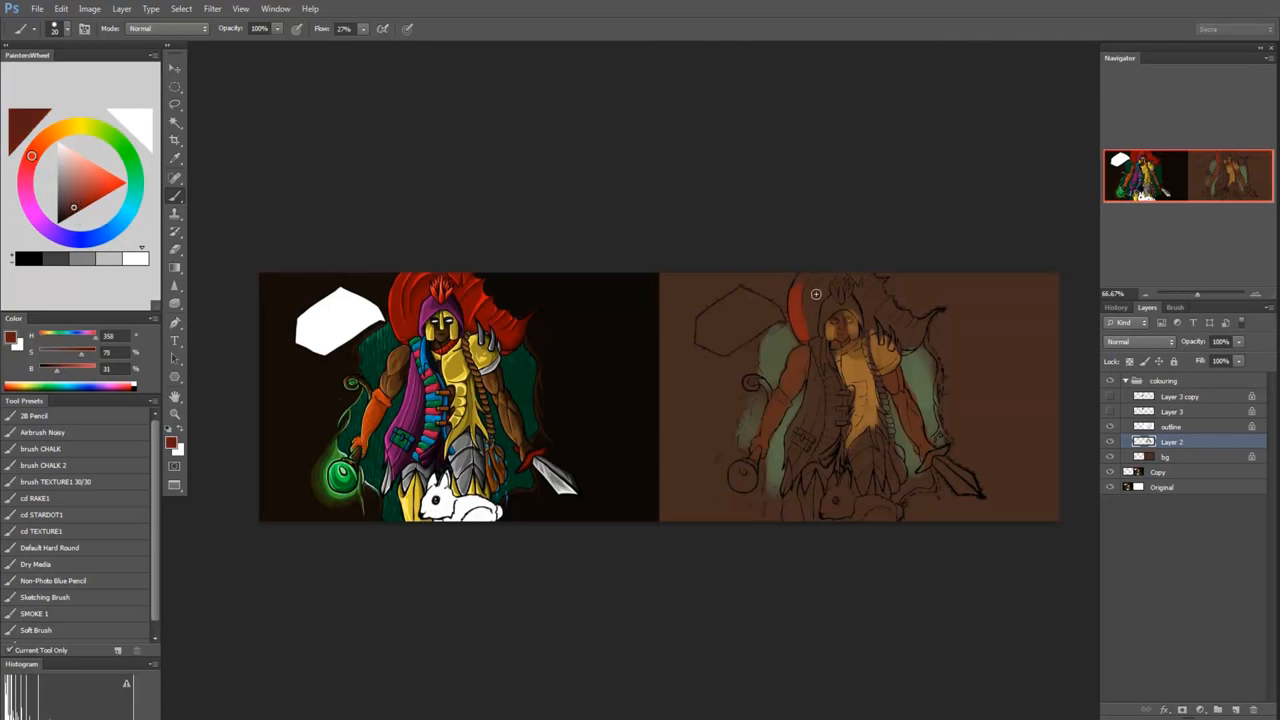
{"action": "left_click_drag", "start_coordinate": [796, 284], "coordinate": [804, 338]}
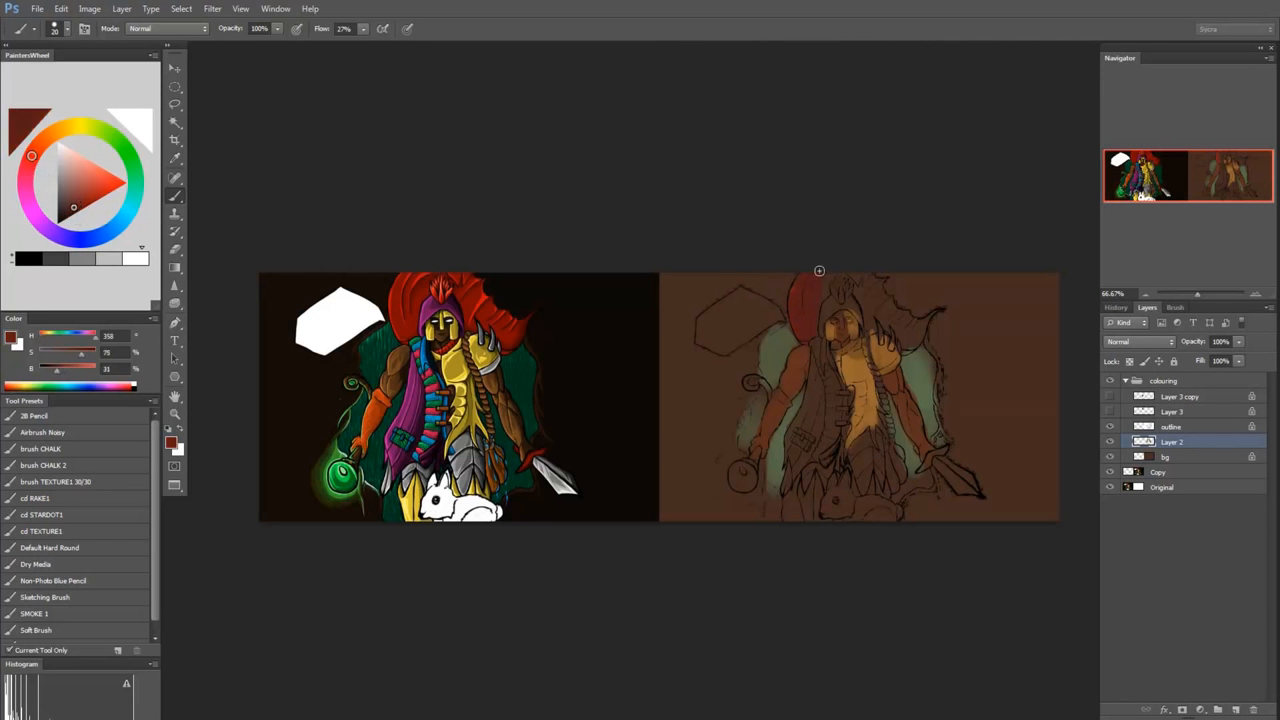
Step: Cover the rest of the cape, around the hood and over to its right side, with deep red, saturation 98, brightness 38
{"action": "left_click", "coordinate": [84, 207]}
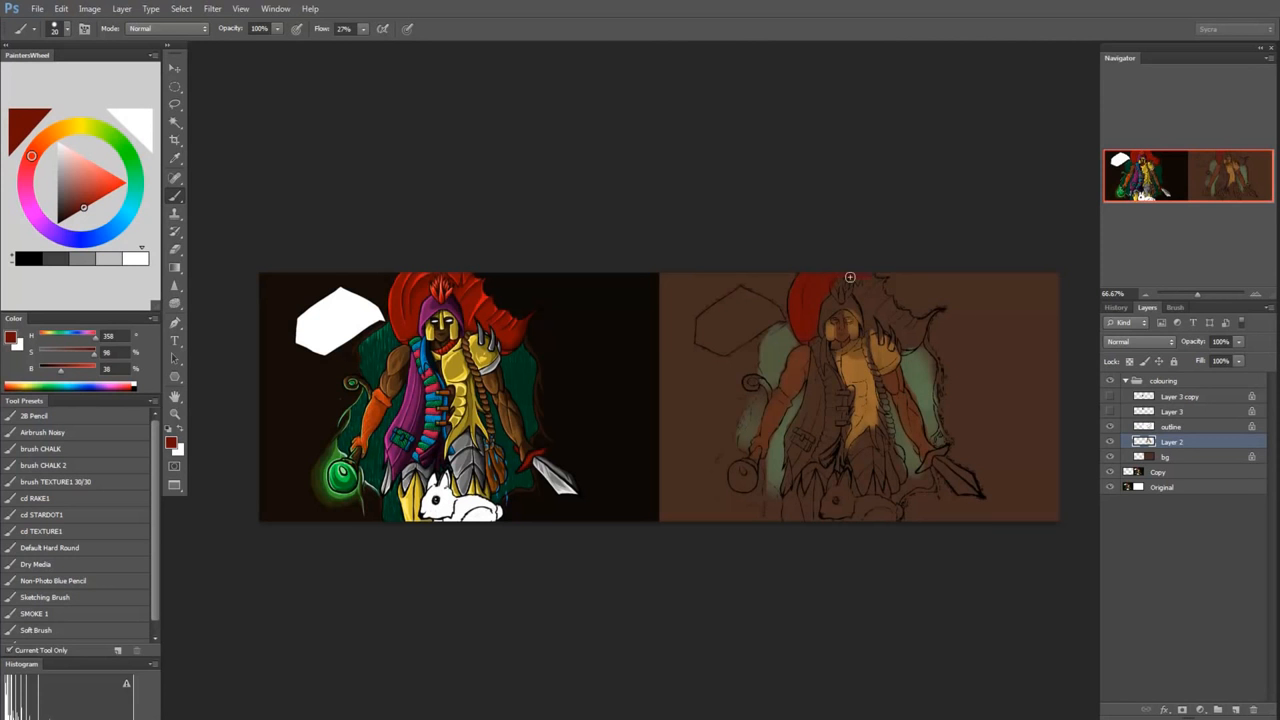
{"action": "left_click_drag", "start_coordinate": [856, 297], "coordinate": [870, 334]}
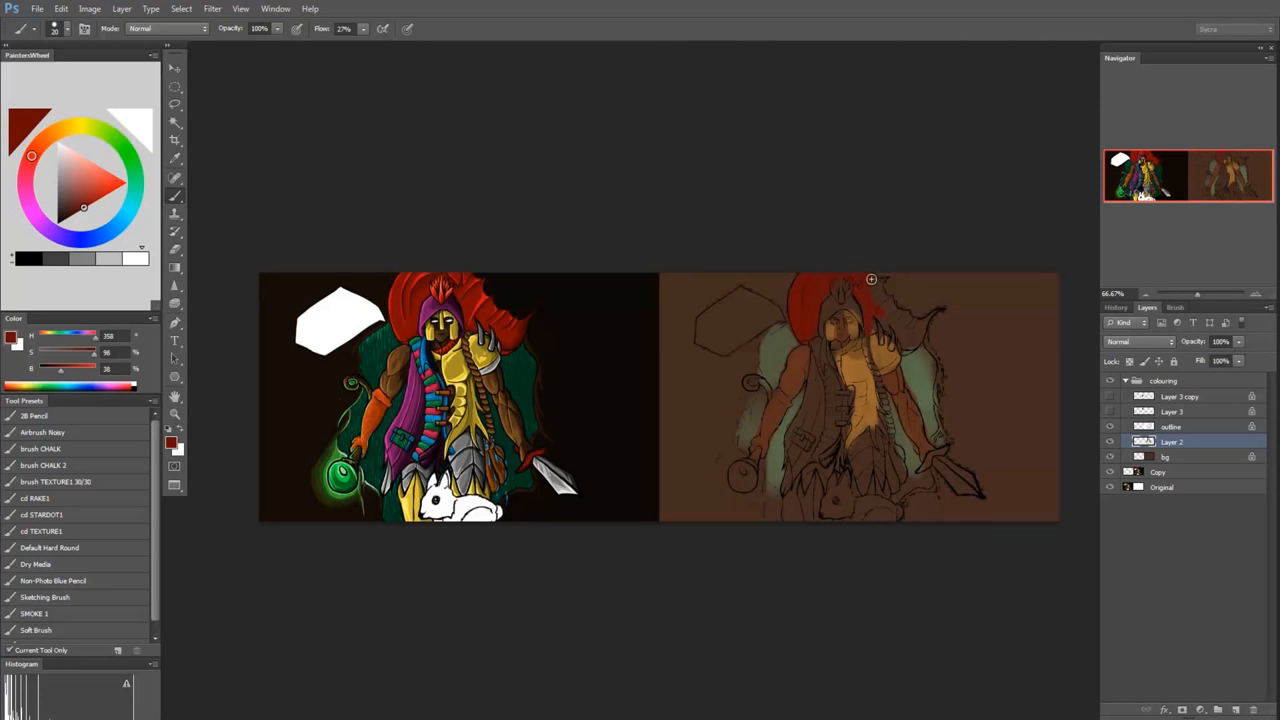
{"action": "mouse_move", "coordinate": [876, 284]}
{"action": "left_mouse_down"}
{"action": "mouse_move", "coordinate": [912, 343]}
{"action": "mouse_move", "coordinate": [882, 320]}
{"action": "mouse_move", "coordinate": [881, 304]}
{"action": "mouse_move", "coordinate": [907, 341]}
{"action": "mouse_move", "coordinate": [894, 307]}
{"action": "left_mouse_up"}
Step: Shade the cape's folds in dark reds of brightness 23 and 15, blending them with reds sampled from the cape
{"action": "left_click", "coordinate": [73, 213]}
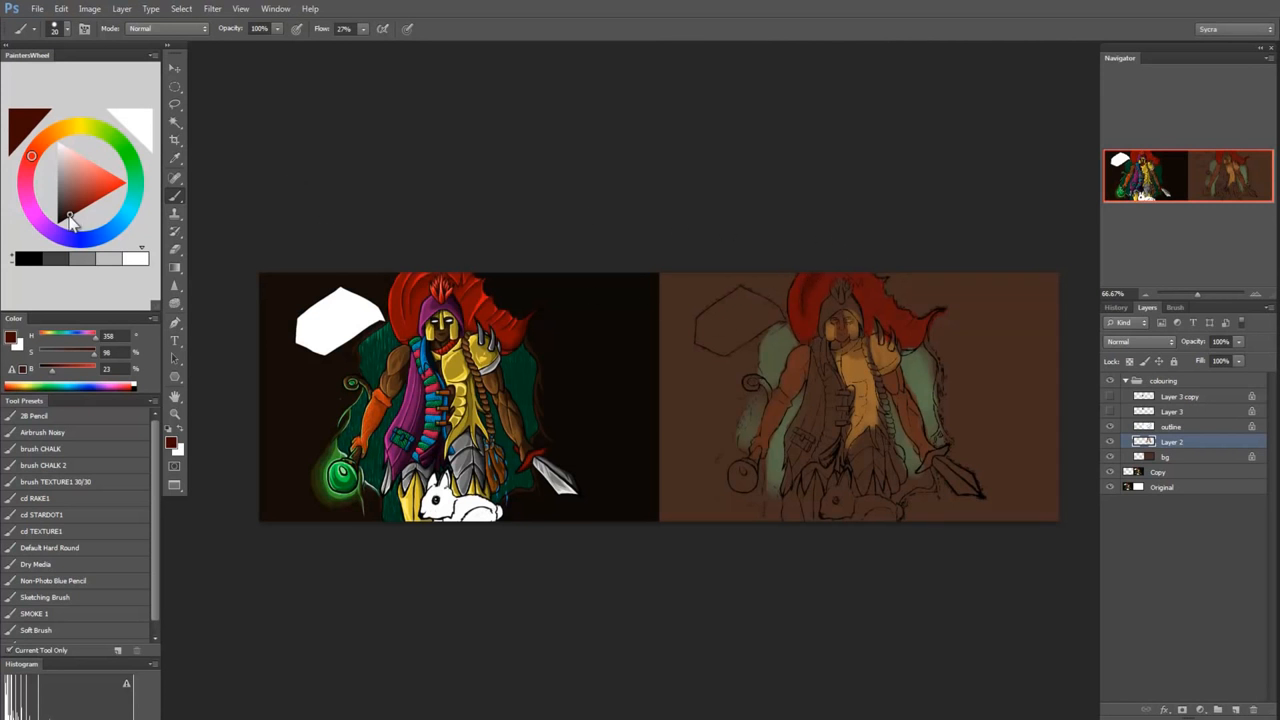
{"action": "left_click", "coordinate": [68, 216]}
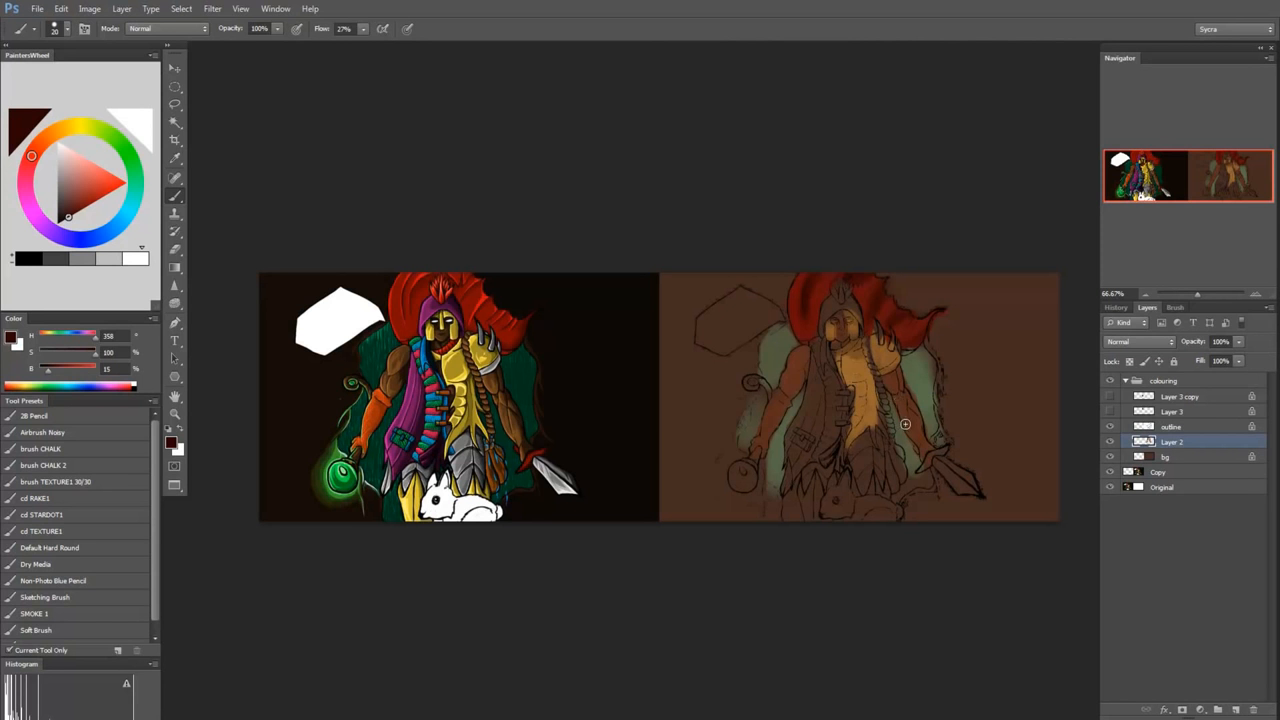
{"action": "left_click", "coordinate": [798, 308], "text": "alt"}
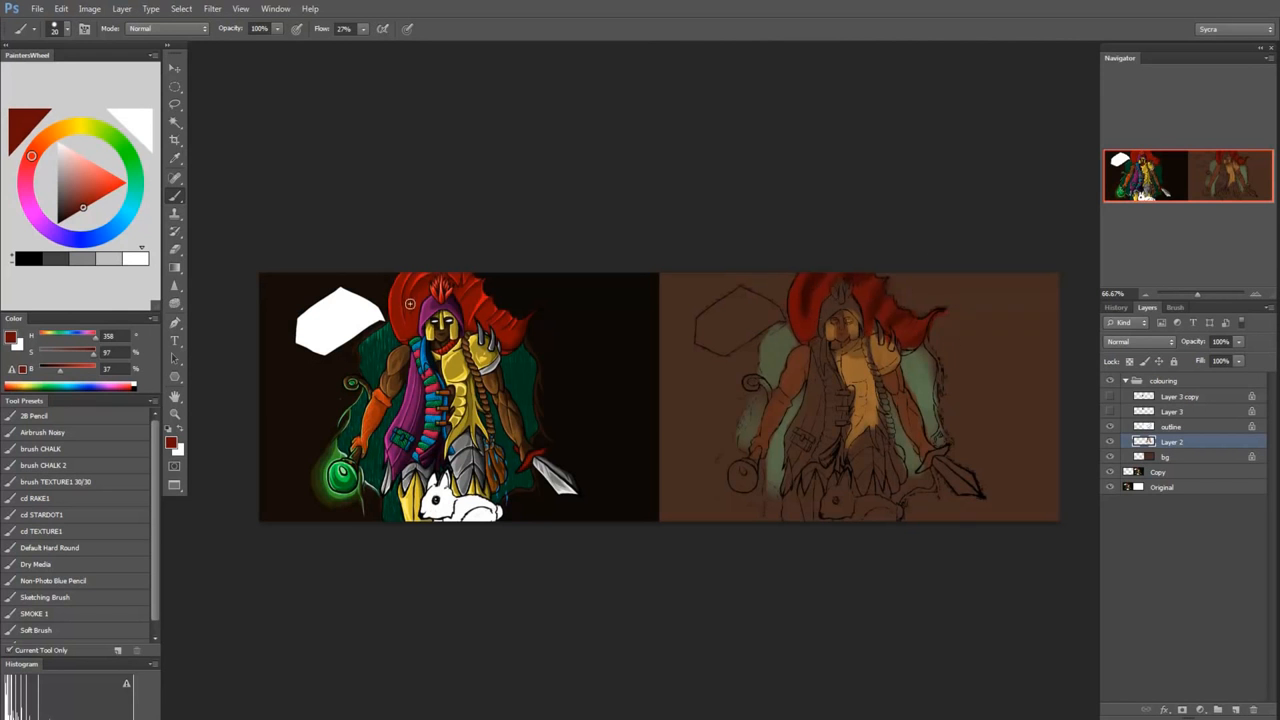
{"action": "left_click", "coordinate": [871, 288], "text": "alt"}
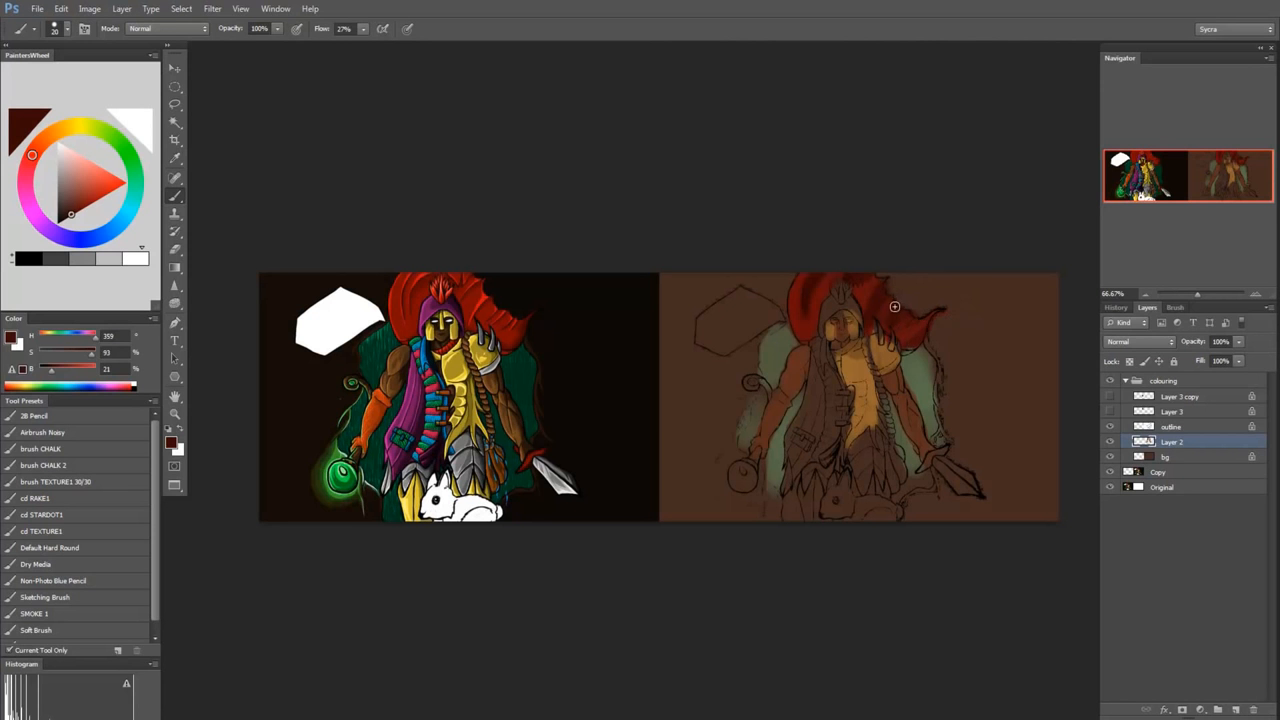
Step: Deepen the darkest folds on the cape's right side with a smaller brush in dark red of saturation 94, brightness 11
{"action": "left_click", "coordinate": [880, 297], "text": "alt"}
{"action": "left_click", "coordinate": [66, 220]}
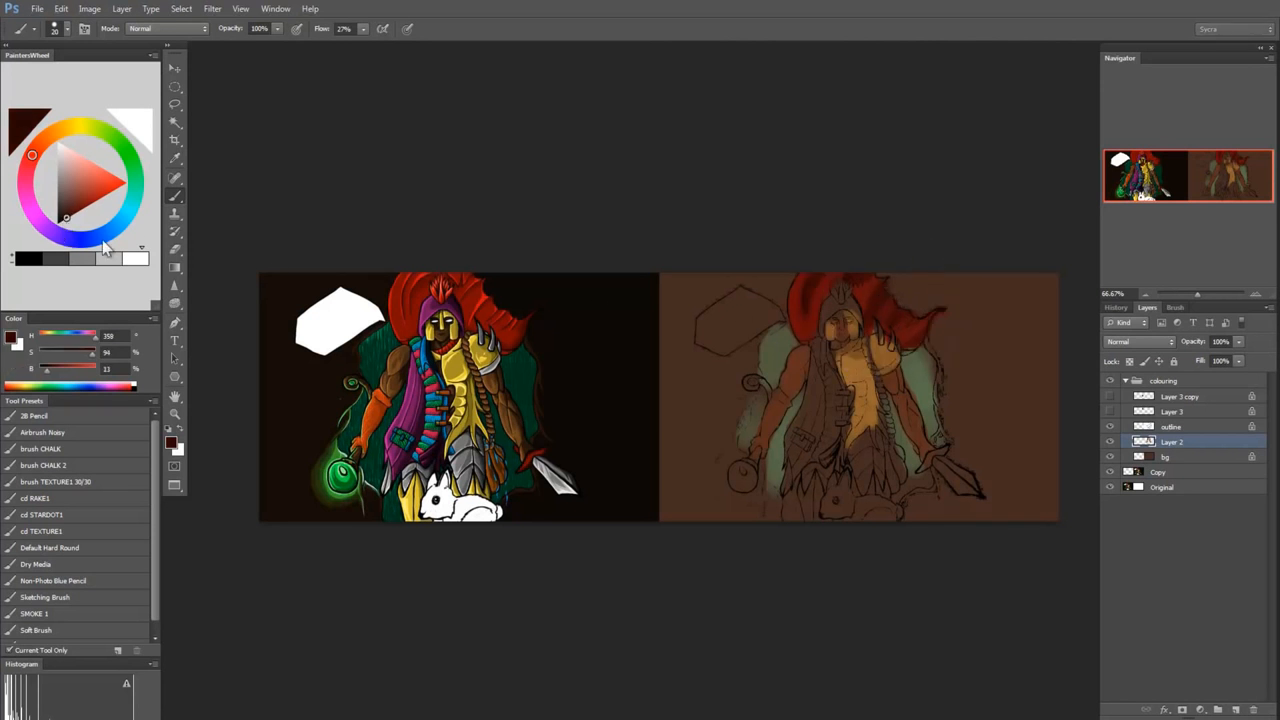
{"action": "key", "text": "bracketleft"}
{"action": "key", "text": "bracketleft"}
{"action": "left_click", "coordinate": [868, 290], "text": "alt"}
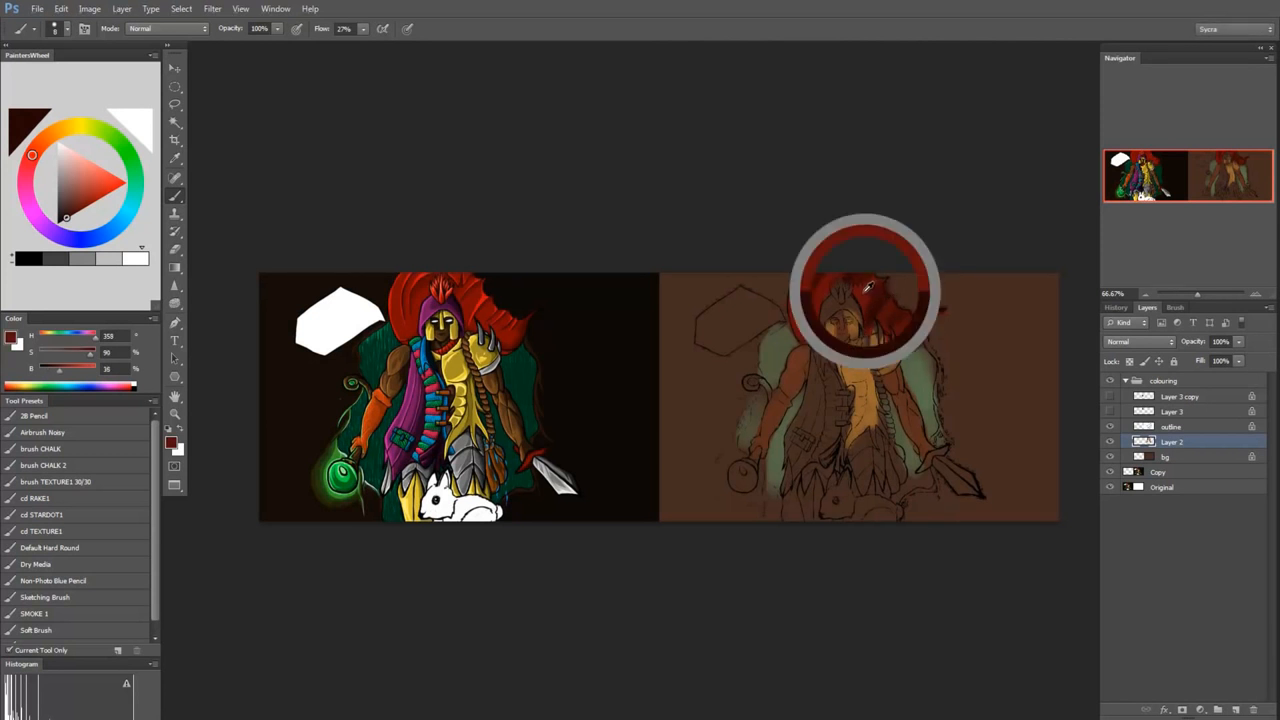
Step: Paint bright red highlights on the cape, hue 353, saturation 99, brightness 78, and blend them with reds sampled from its left side
{"action": "left_click_drag", "start_coordinate": [84, 204], "coordinate": [111, 190]}
{"action": "left_click_drag", "start_coordinate": [33, 158], "coordinate": [30, 161]}
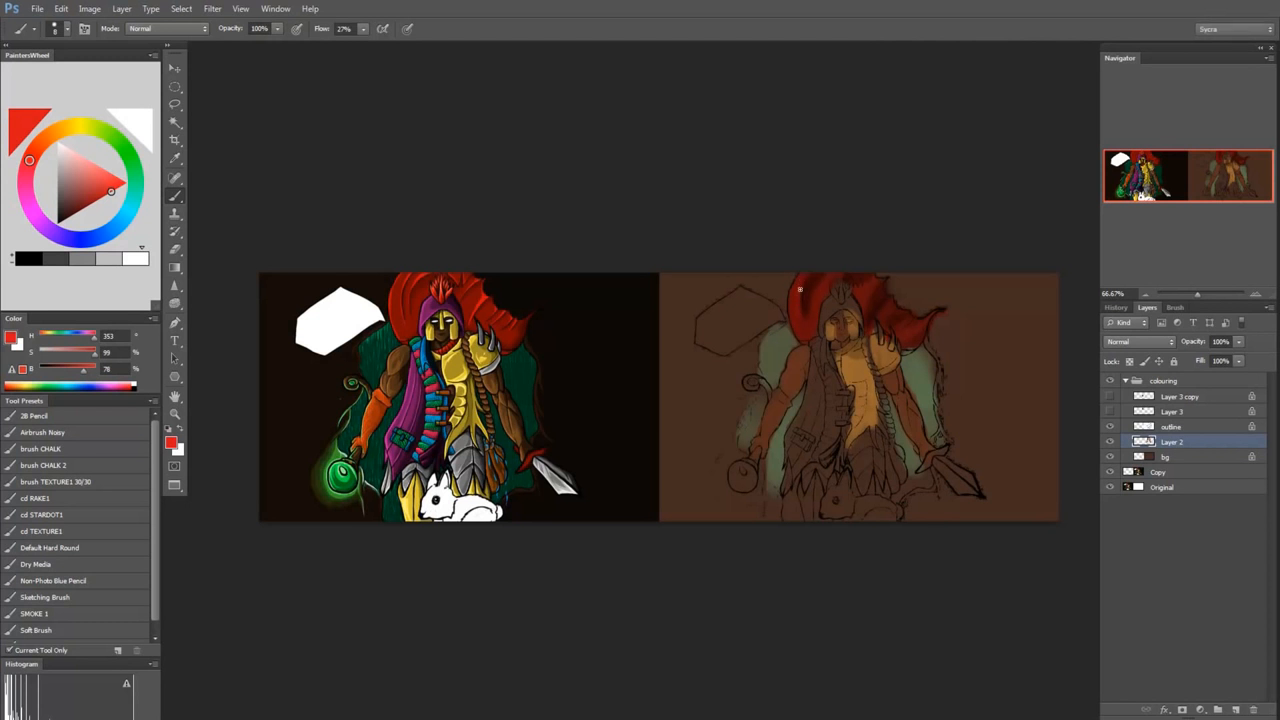
{"action": "left_click", "coordinate": [795, 301], "text": "alt"}
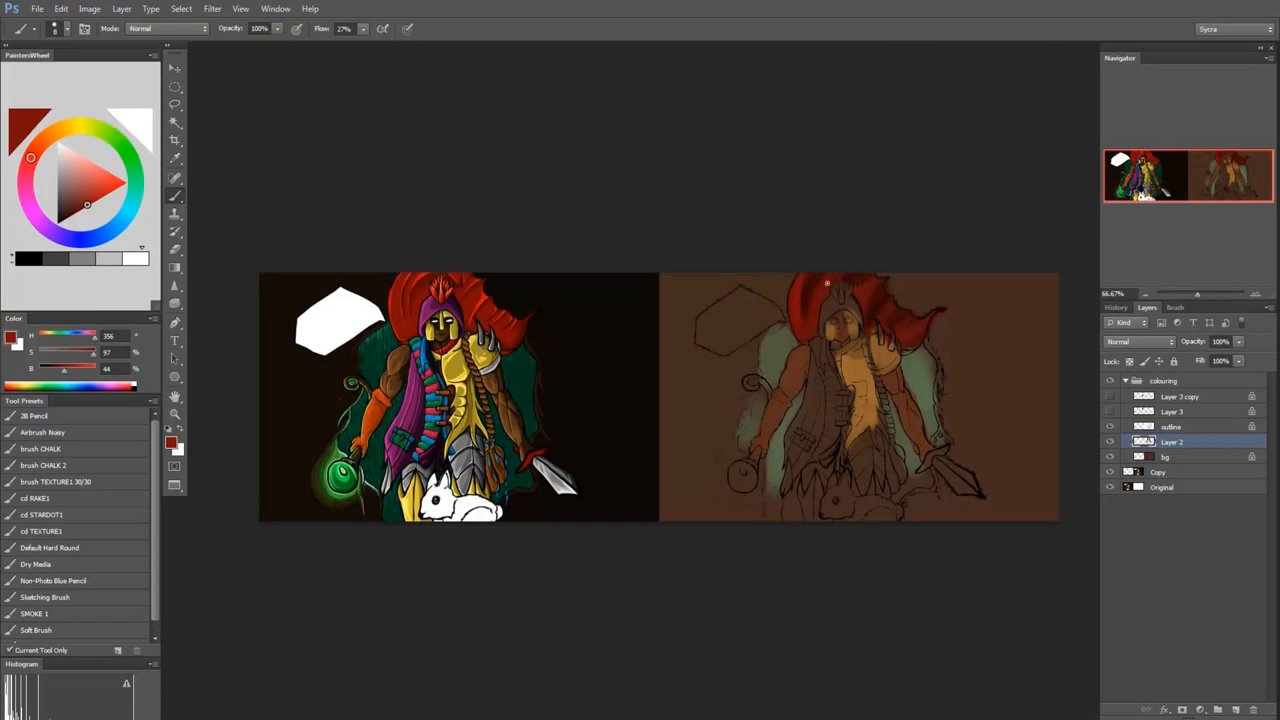
{"action": "left_click", "coordinate": [797, 307], "text": "alt"}
Step: Shade the sketched character's arms in dark reddish brown, hue 9, saturation 75, brightness 27, sampling the arm's brown for blending
{"action": "left_click", "coordinate": [790, 363], "text": "alt"}
{"action": "left_click", "coordinate": [72, 208]}
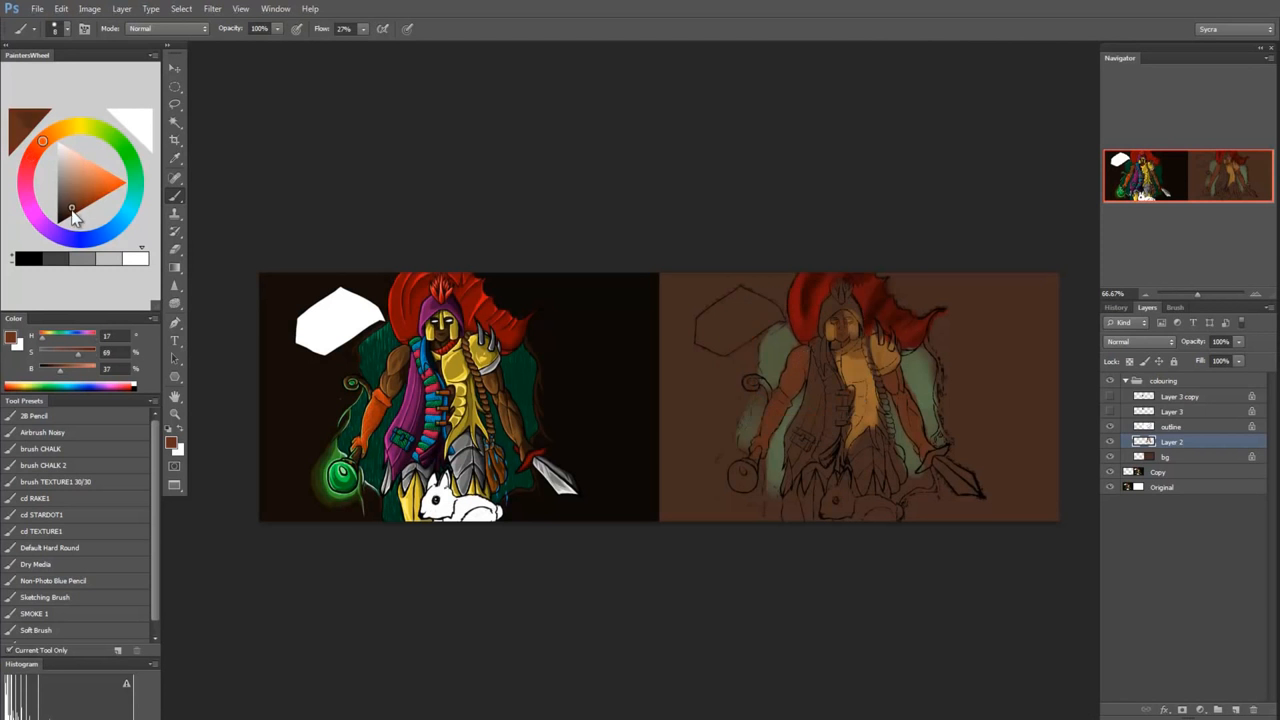
{"action": "left_click_drag", "start_coordinate": [40, 141], "coordinate": [33, 152]}
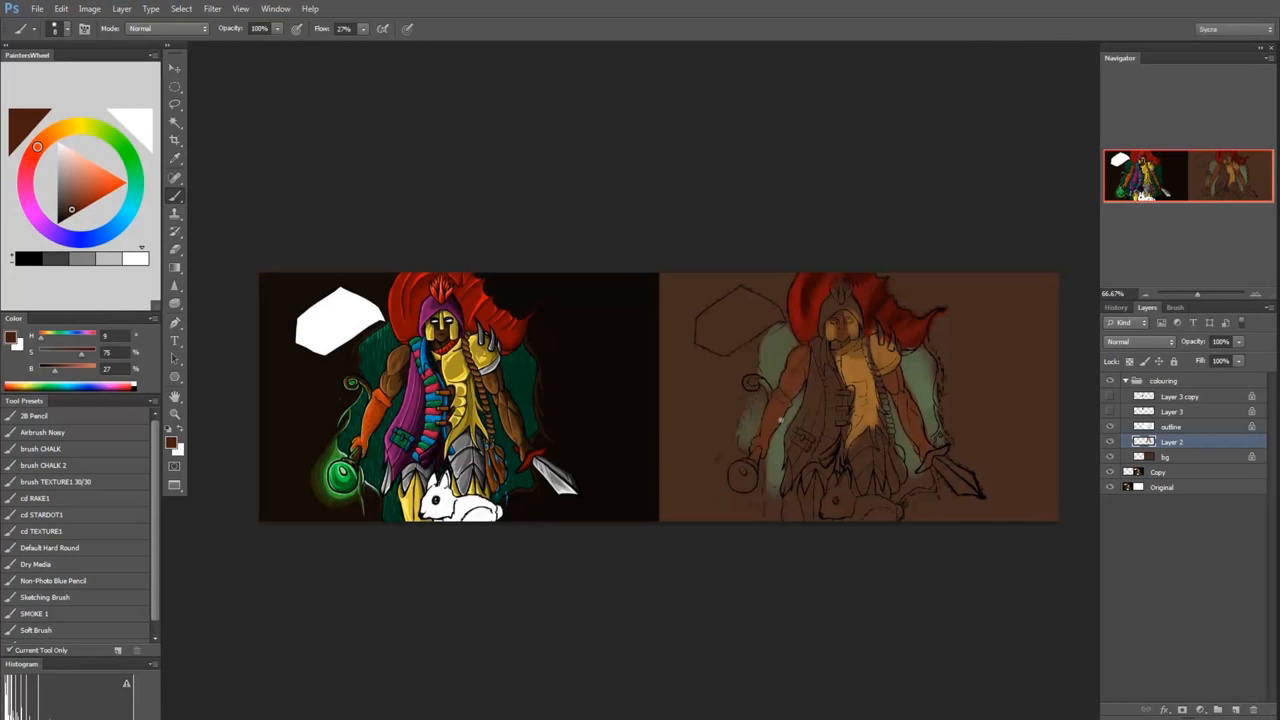
{"action": "left_click", "coordinate": [801, 352], "text": "alt"}
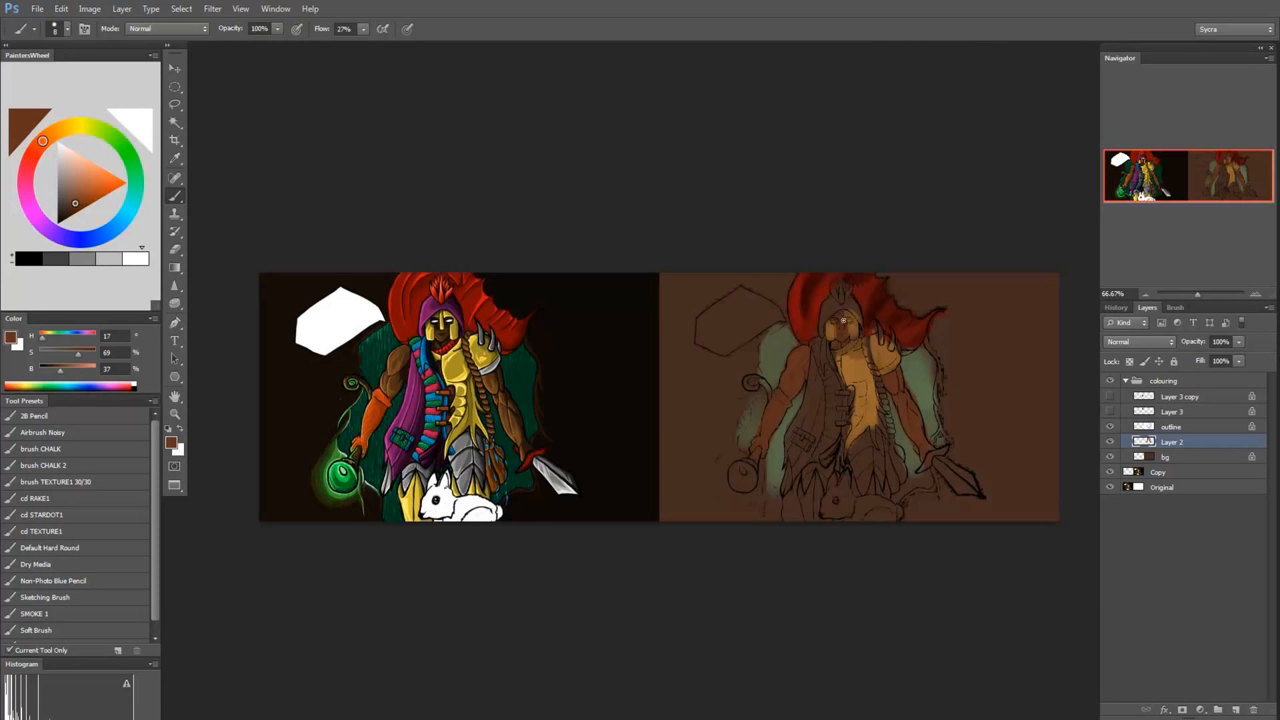
Step: Refine the shadows around the left shoulder with muted dark browns, including hue 6, saturation 33, brightness 24, and sampled shoulder tones
{"action": "left_click", "coordinate": [808, 352], "text": "alt"}
{"action": "left_click", "coordinate": [72, 207]}
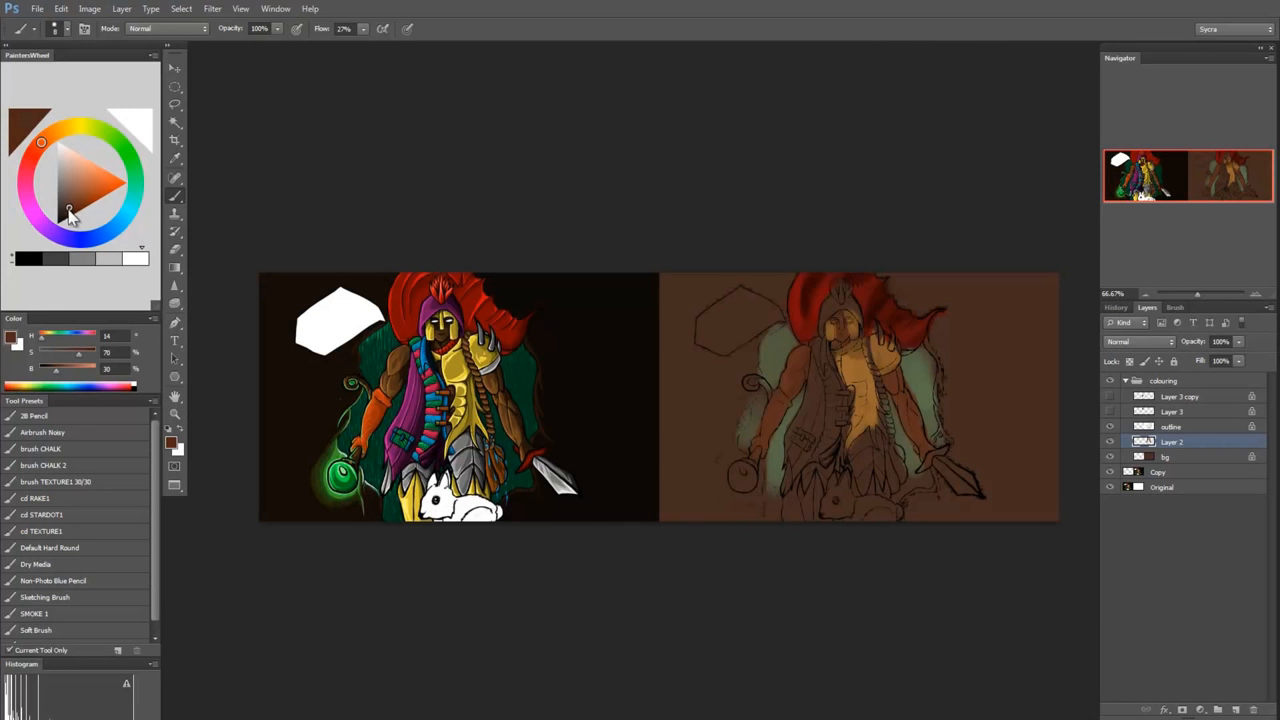
{"action": "left_click_drag", "start_coordinate": [69, 209], "coordinate": [67, 210]}
{"action": "left_click_drag", "start_coordinate": [33, 160], "coordinate": [31, 162]}
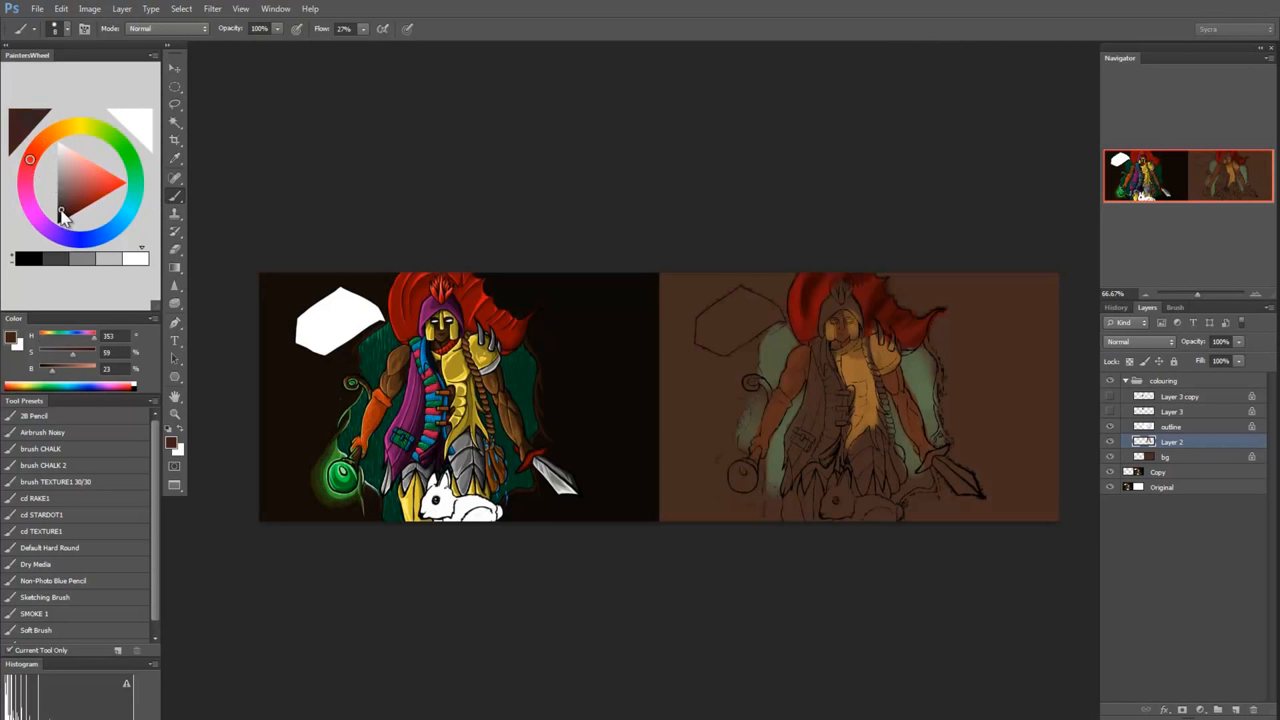
{"action": "left_click_drag", "start_coordinate": [61, 210], "coordinate": [63, 207]}
{"action": "left_click_drag", "start_coordinate": [33, 154], "coordinate": [37, 151]}
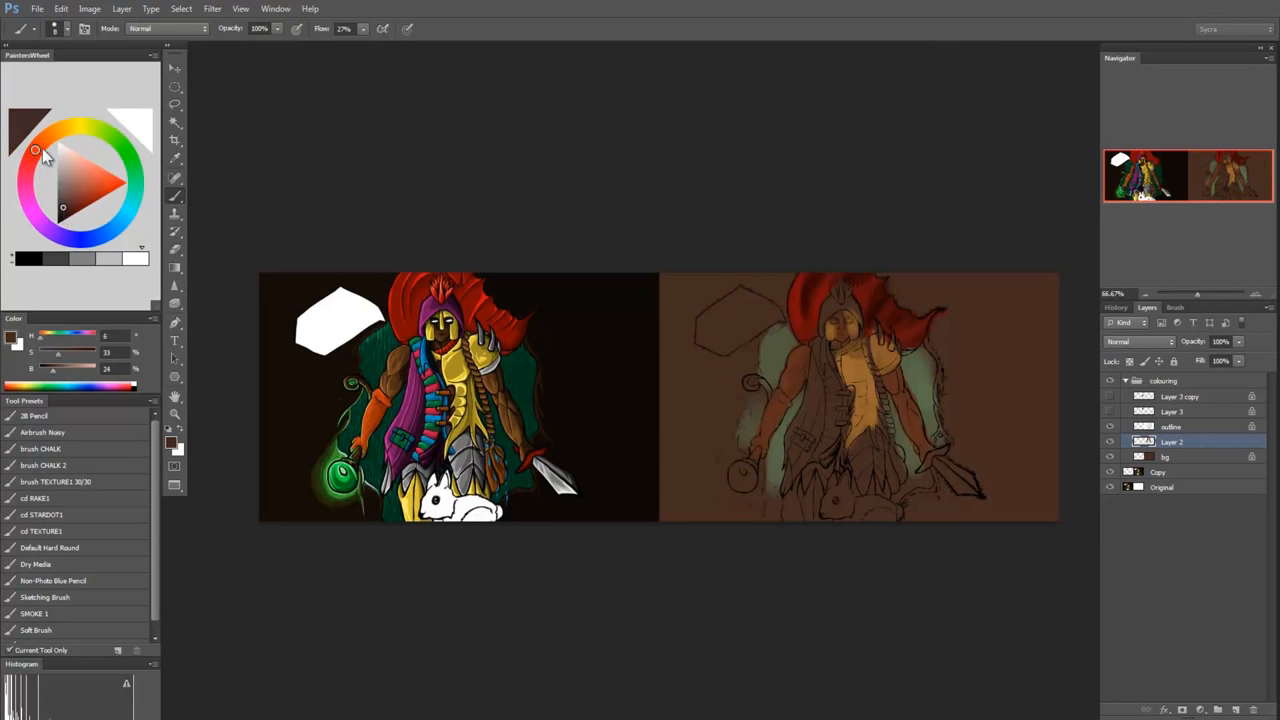
{"action": "left_click", "coordinate": [808, 347], "text": "alt"}
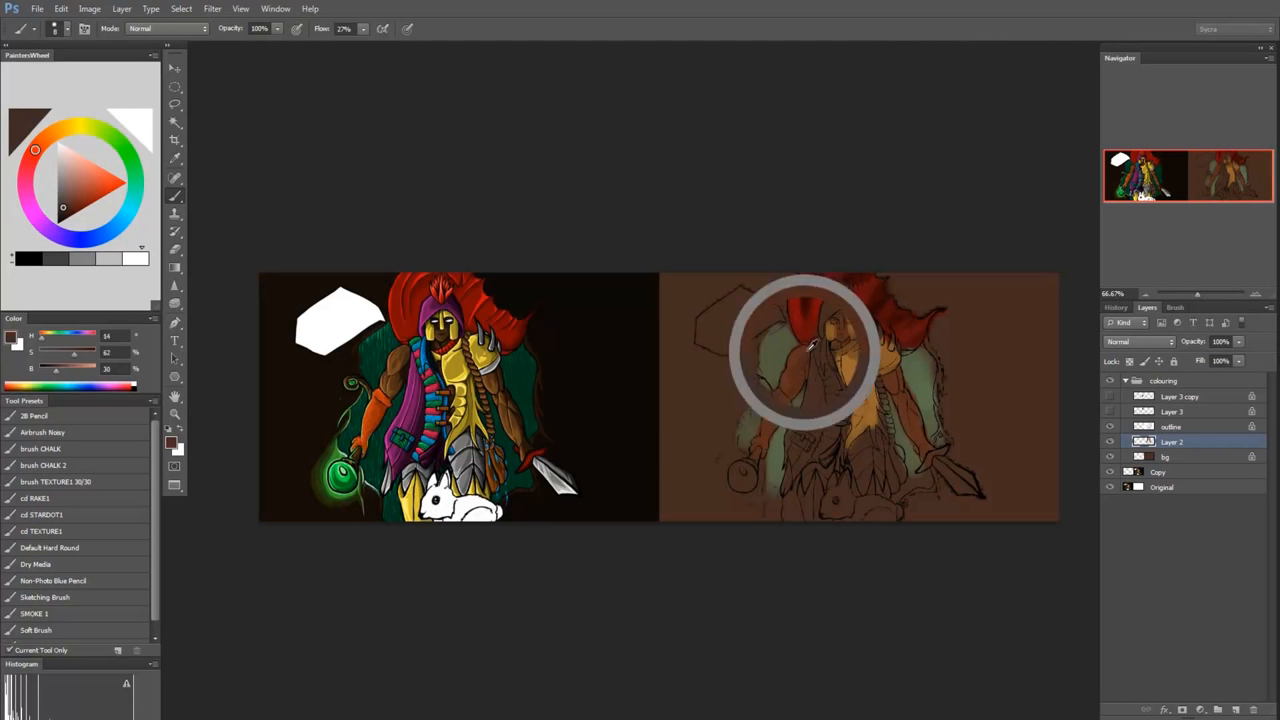
{"action": "left_click", "coordinate": [803, 356], "text": "alt"}
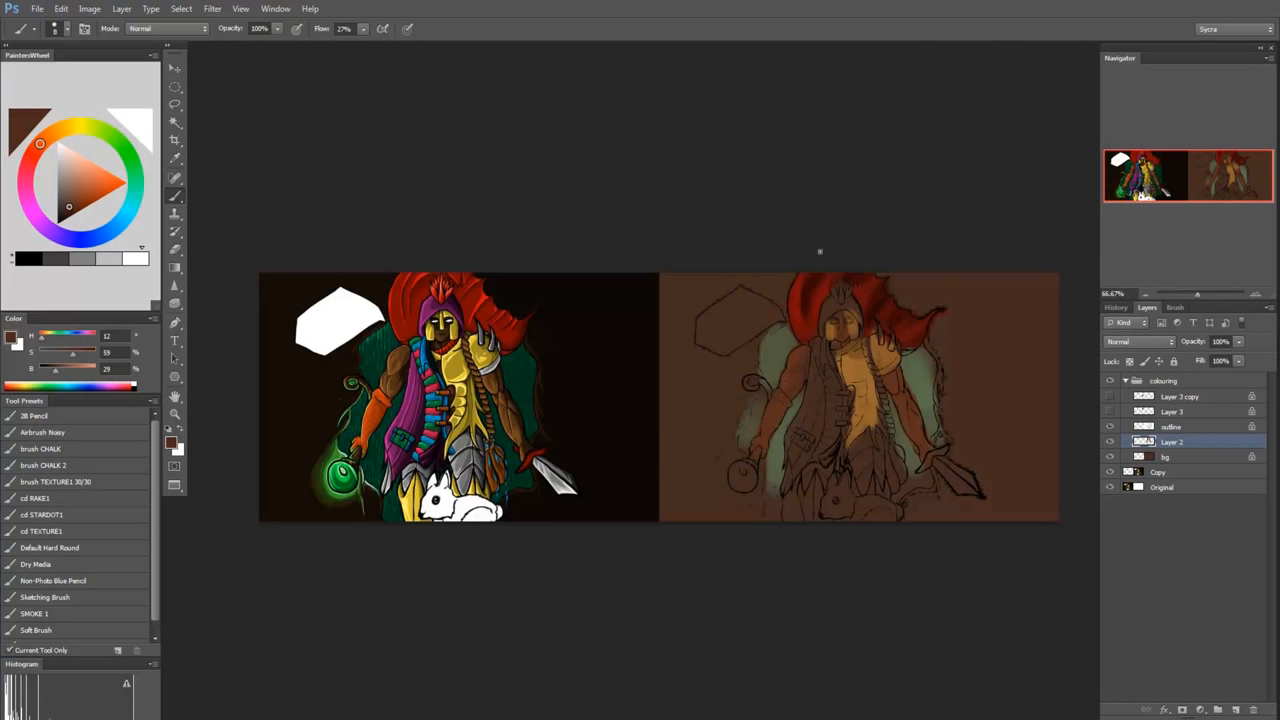
Step: Shade the gold breastplate and shoulder armour in dark brown, hue 22, saturation 81, brightness 19
{"action": "left_click", "coordinate": [860, 366], "text": "alt"}
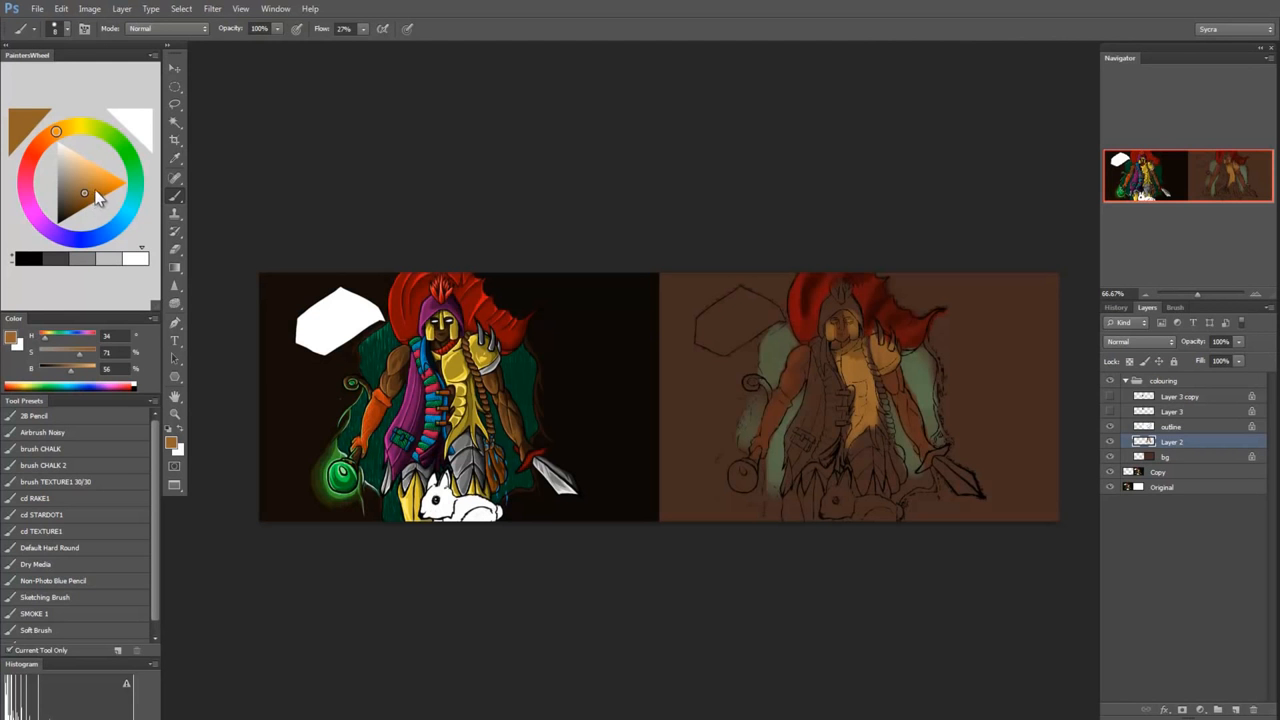
{"action": "left_click_drag", "start_coordinate": [55, 133], "coordinate": [41, 145]}
{"action": "left_click_drag", "start_coordinate": [89, 203], "coordinate": [88, 206]}
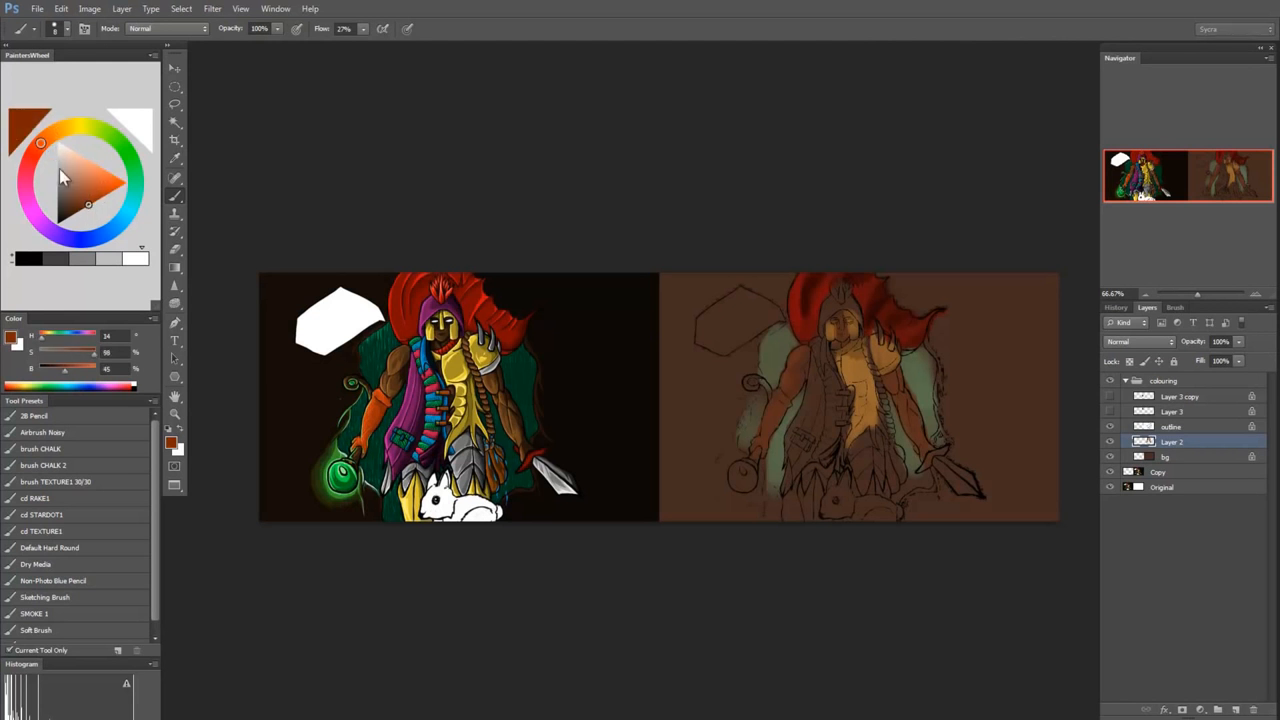
{"action": "left_click_drag", "start_coordinate": [35, 149], "coordinate": [42, 143]}
{"action": "mouse_move", "coordinate": [89, 205]}
{"action": "left_mouse_down"}
{"action": "mouse_move", "coordinate": [76, 210]}
{"action": "mouse_move", "coordinate": [86, 218]}
{"action": "left_mouse_up"}
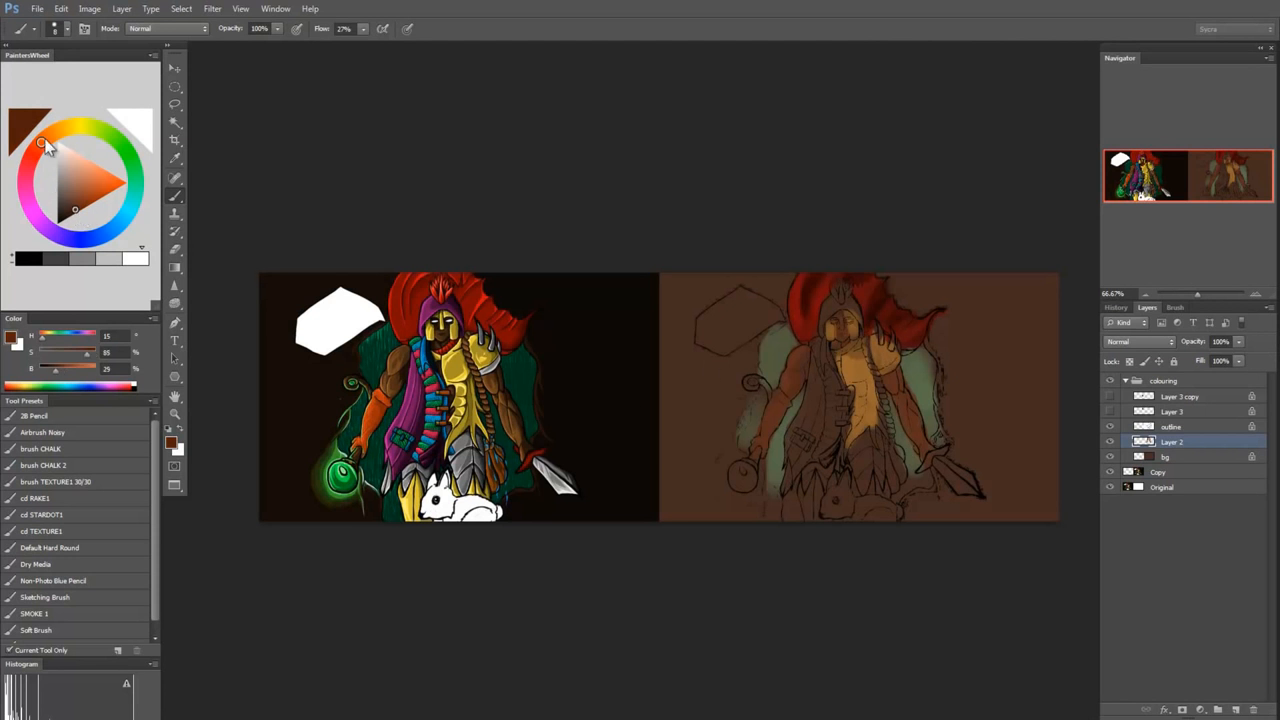
{"action": "left_click_drag", "start_coordinate": [42, 144], "coordinate": [45, 138]}
{"action": "left_click", "coordinate": [70, 214]}
{"action": "left_click", "coordinate": [68, 213]}
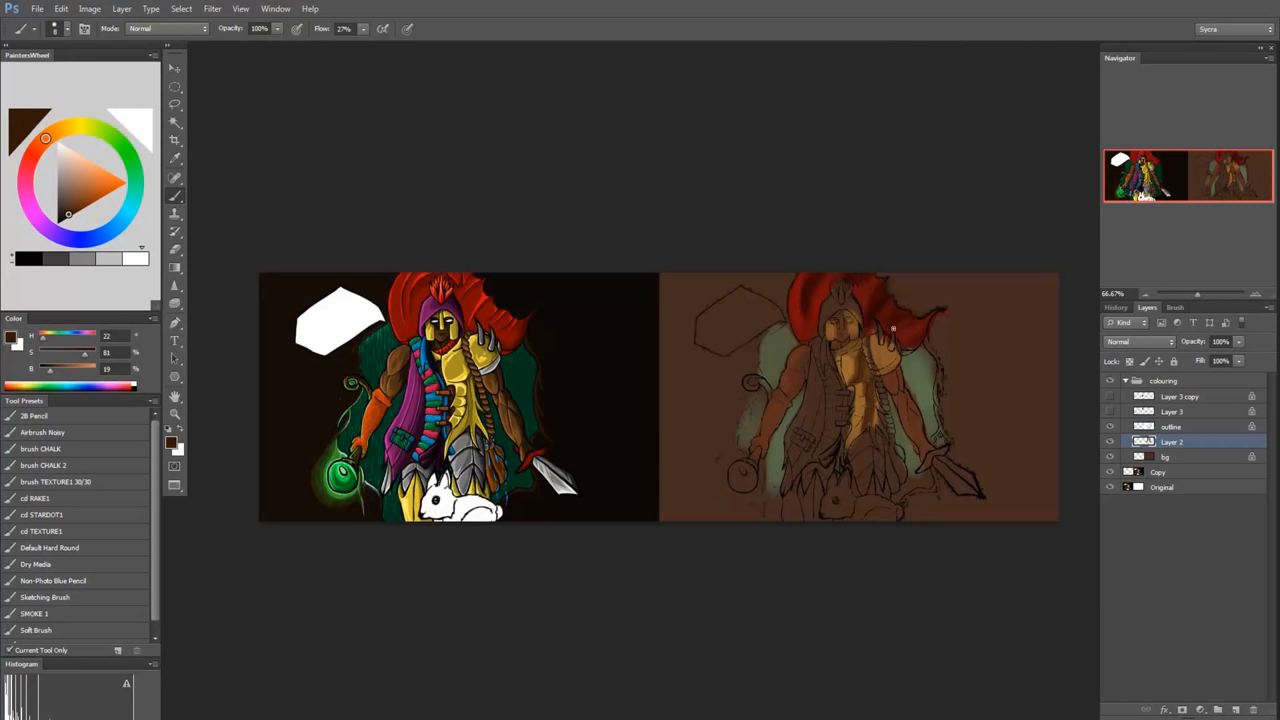
{"action": "mouse_move", "coordinate": [881, 350]}
{"action": "left_mouse_down"}
{"action": "mouse_move", "coordinate": [872, 342]}
{"action": "mouse_move", "coordinate": [900, 364]}
{"action": "mouse_move", "coordinate": [886, 342]}
{"action": "left_mouse_up"}
{"action": "left_click_drag", "start_coordinate": [900, 362], "coordinate": [892, 345]}
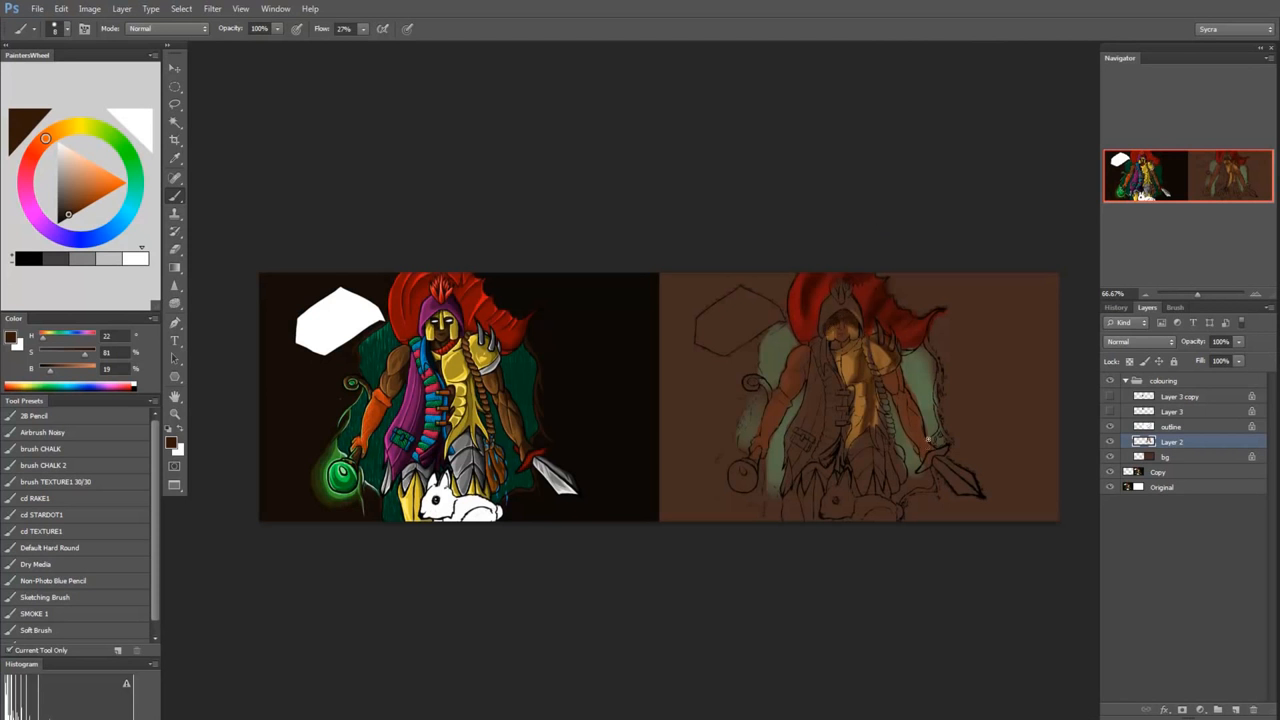
Step: Add light gold highlights to the breastplate, hue 44, saturation 63, brightness 99, and blend them towards the shoulder armour with sampled gold
{"action": "left_click", "coordinate": [881, 349], "text": "alt"}
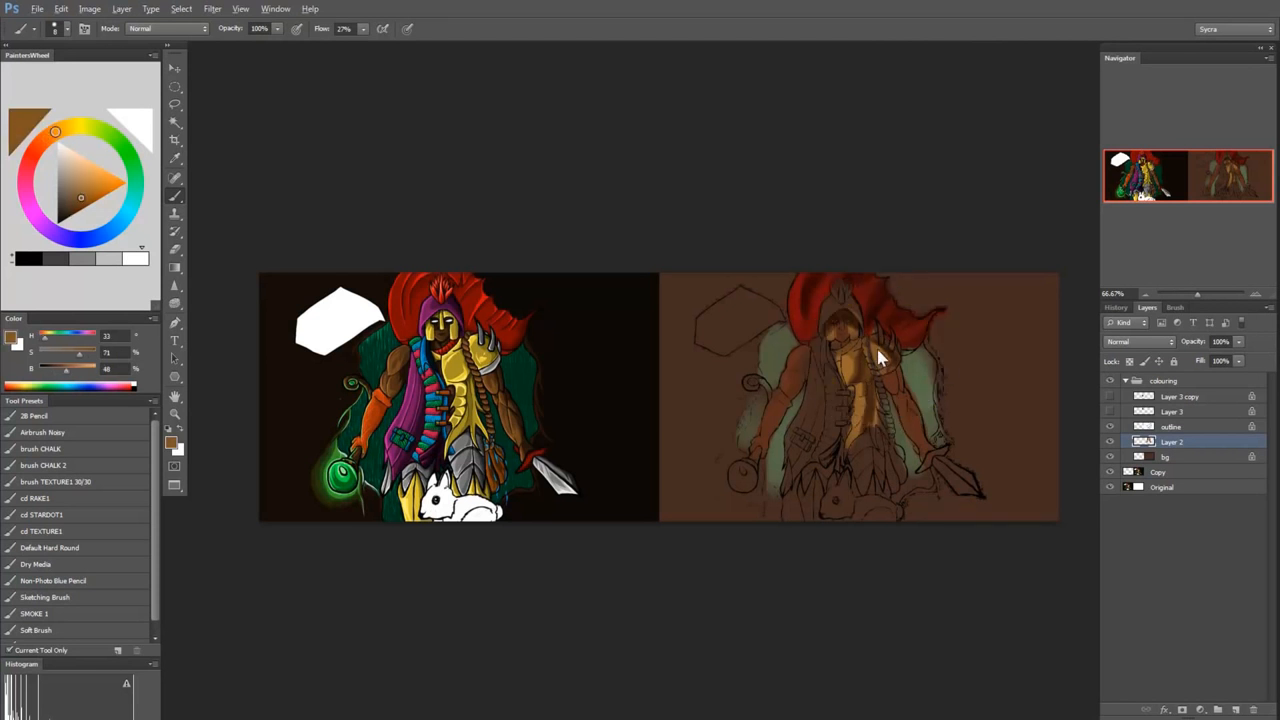
{"action": "left_click", "coordinate": [881, 352], "text": "alt"}
{"action": "left_click", "coordinate": [100, 199]}
{"action": "mouse_move", "coordinate": [100, 204]}
{"action": "left_mouse_down"}
{"action": "mouse_move", "coordinate": [103, 166]}
{"action": "mouse_move", "coordinate": [68, 140]}
{"action": "left_mouse_up"}
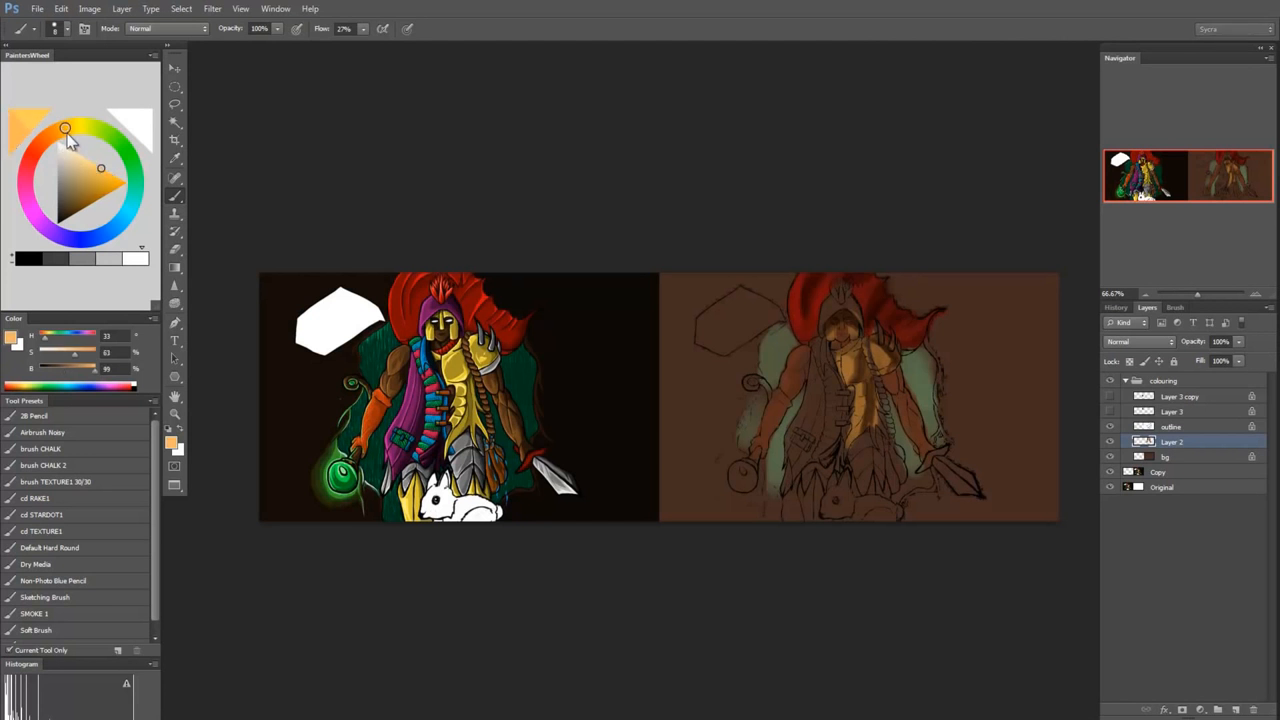
{"action": "left_click", "coordinate": [66, 133]}
{"action": "left_click_drag", "start_coordinate": [843, 360], "coordinate": [846, 364]}
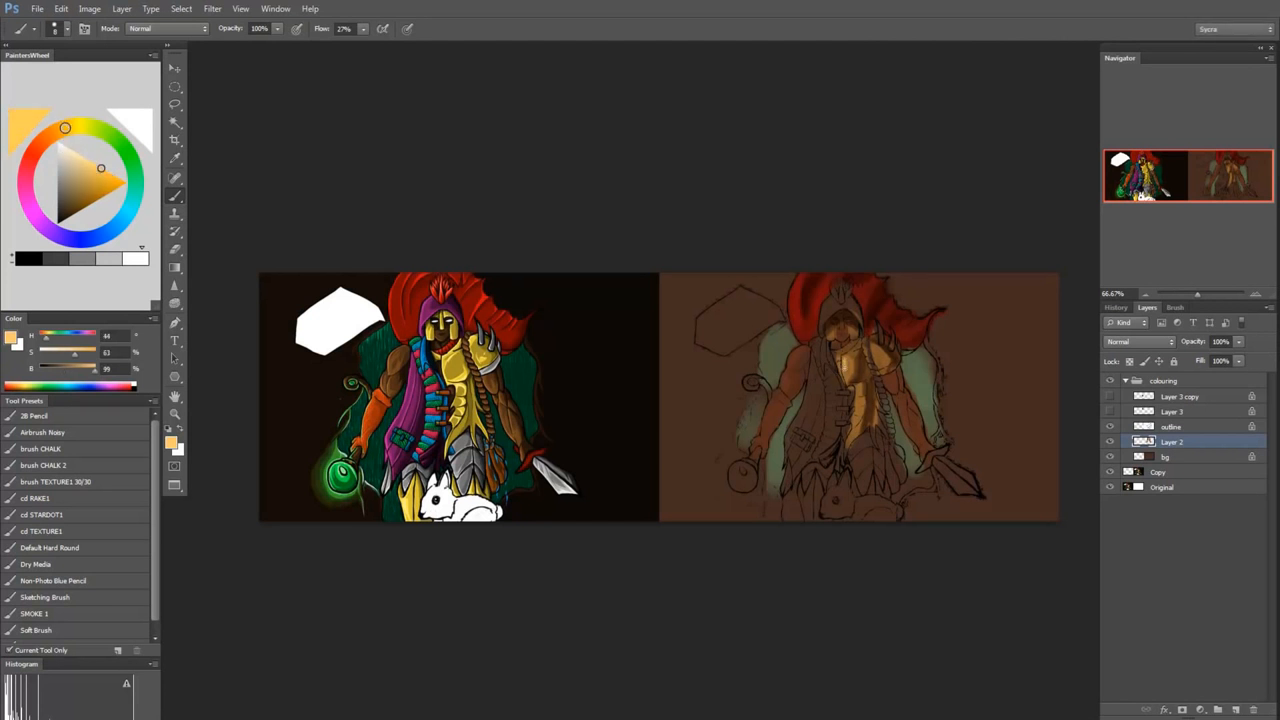
{"action": "left_click", "coordinate": [845, 363], "text": "alt"}
{"action": "mouse_move", "coordinate": [845, 365]}
{"action": "left_mouse_down"}
{"action": "mouse_move", "coordinate": [847, 386]}
{"action": "mouse_move", "coordinate": [850, 353]}
{"action": "mouse_move", "coordinate": [882, 362]}
{"action": "left_mouse_up"}
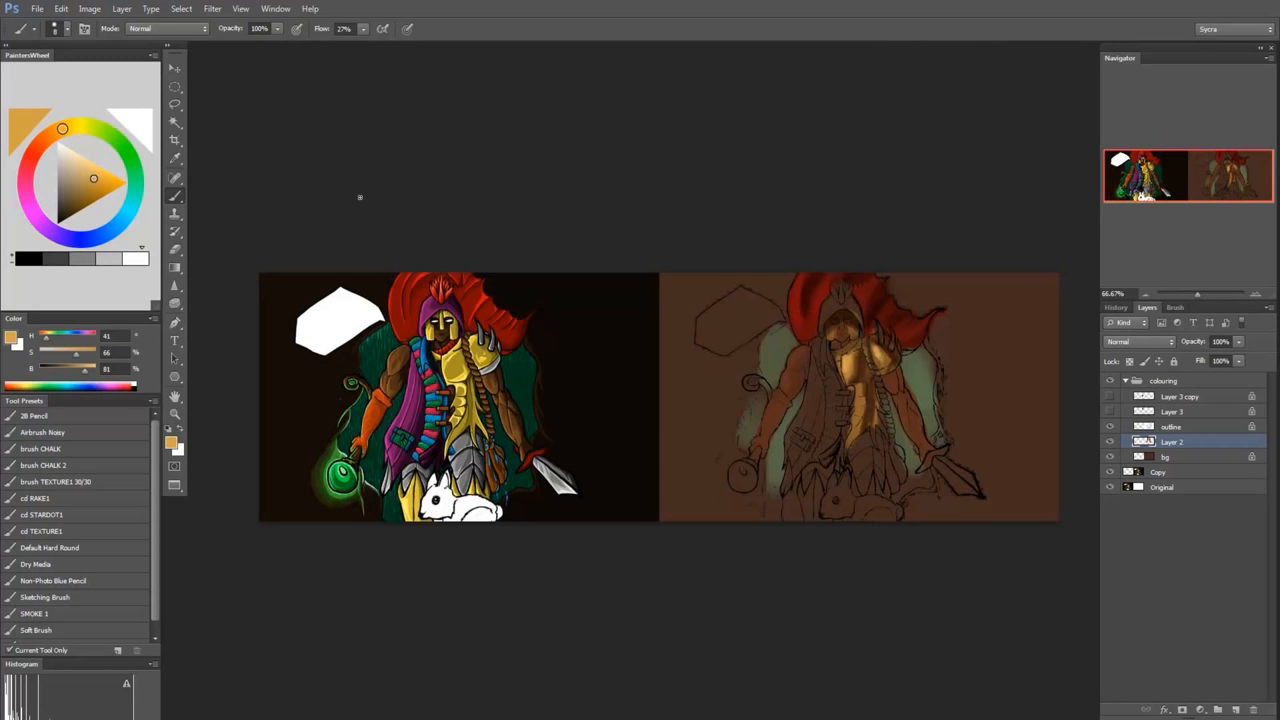
Step: Brighten the shoulder armour, lower torso armour and face mask with yellow-gold, reaching hue 50, saturation 72, brightness 85
{"action": "left_click", "coordinate": [103, 173]}
{"action": "mouse_move", "coordinate": [884, 359]}
{"action": "left_mouse_down"}
{"action": "mouse_move", "coordinate": [853, 391]}
{"action": "mouse_move", "coordinate": [855, 438]}
{"action": "left_mouse_up"}
{"action": "mouse_move", "coordinate": [848, 338]}
{"action": "left_mouse_down"}
{"action": "mouse_move", "coordinate": [852, 328]}
{"action": "mouse_move", "coordinate": [829, 337]}
{"action": "left_mouse_up"}
{"action": "left_click", "coordinate": [70, 127]}
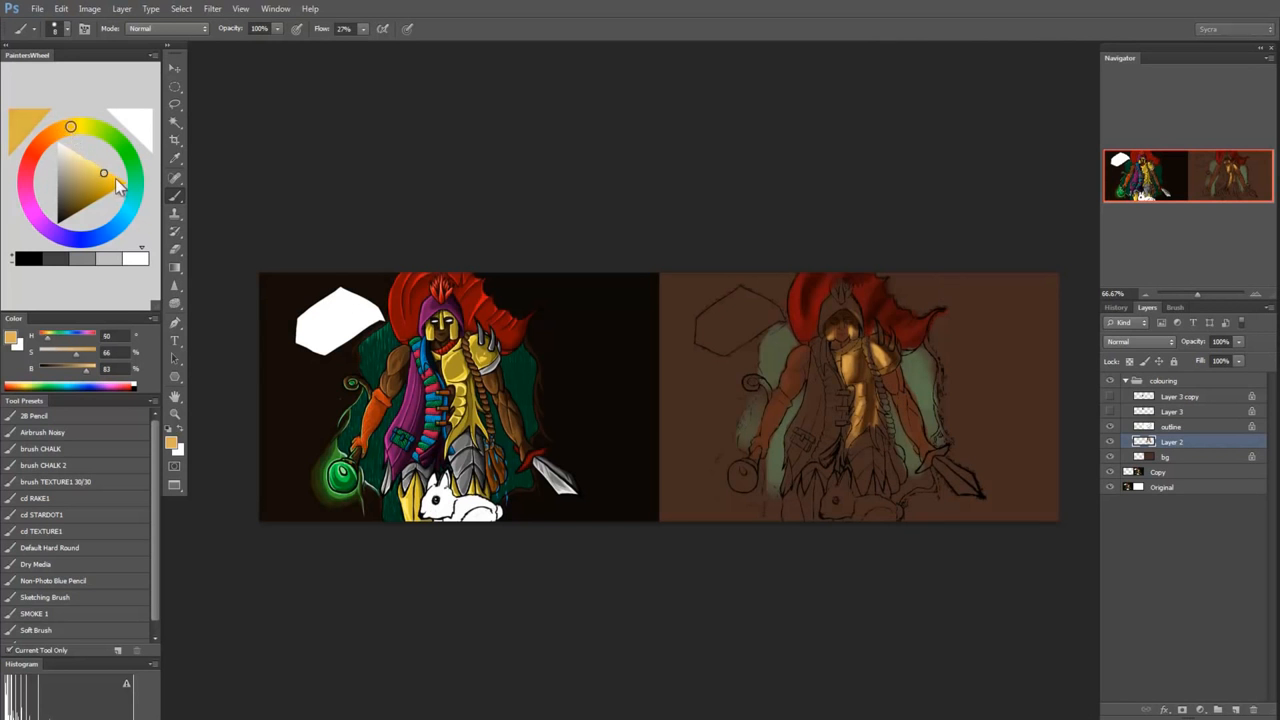
{"action": "left_click_drag", "start_coordinate": [110, 174], "coordinate": [109, 173]}
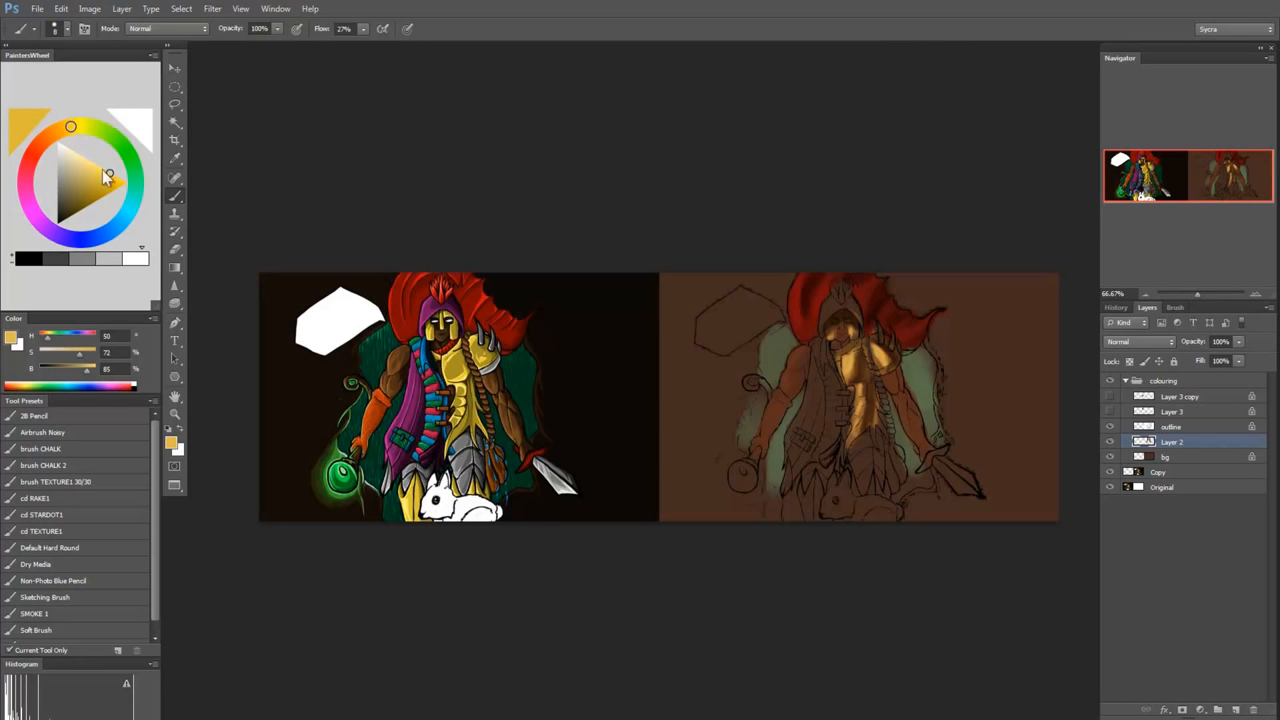
Step: Warm the breastplate and shoulder armour with orange-gold, hue 37, saturation 82, brightness 88
{"action": "left_click", "coordinate": [59, 133]}
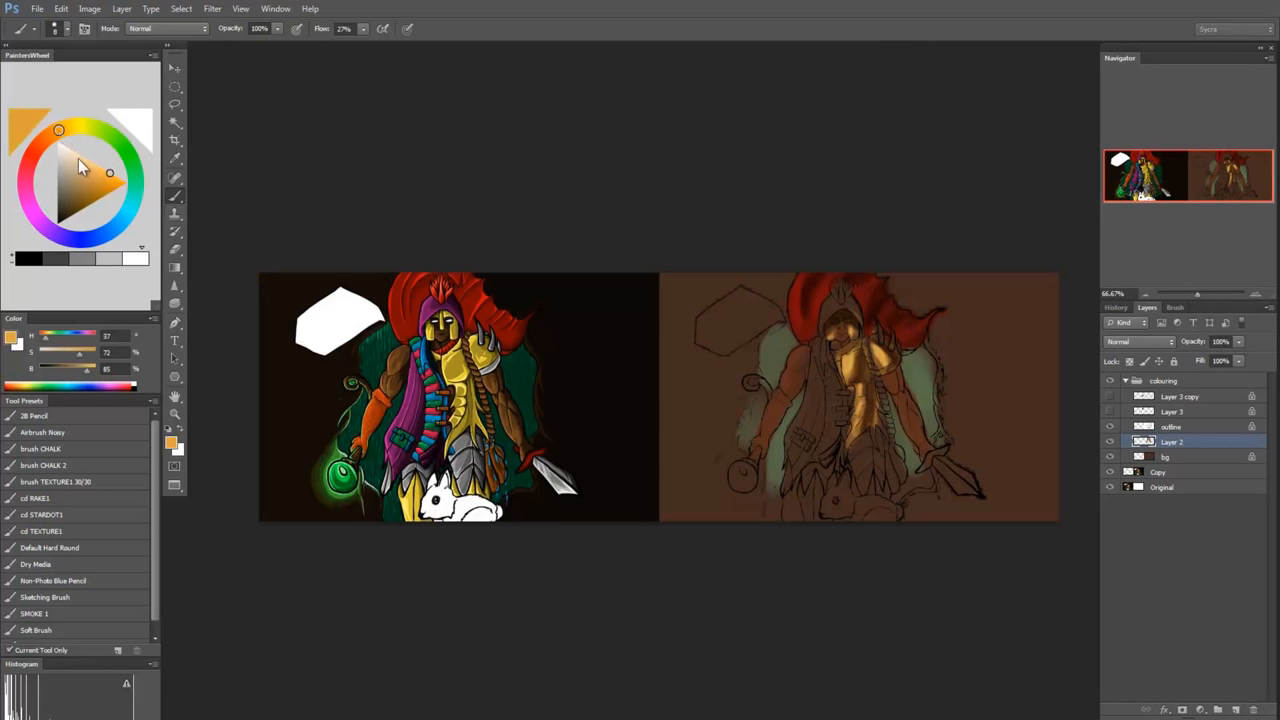
{"action": "left_click", "coordinate": [115, 177]}
{"action": "mouse_move", "coordinate": [855, 357]}
{"action": "left_mouse_down"}
{"action": "mouse_move", "coordinate": [854, 368]}
{"action": "mouse_move", "coordinate": [891, 362]}
{"action": "left_mouse_up"}
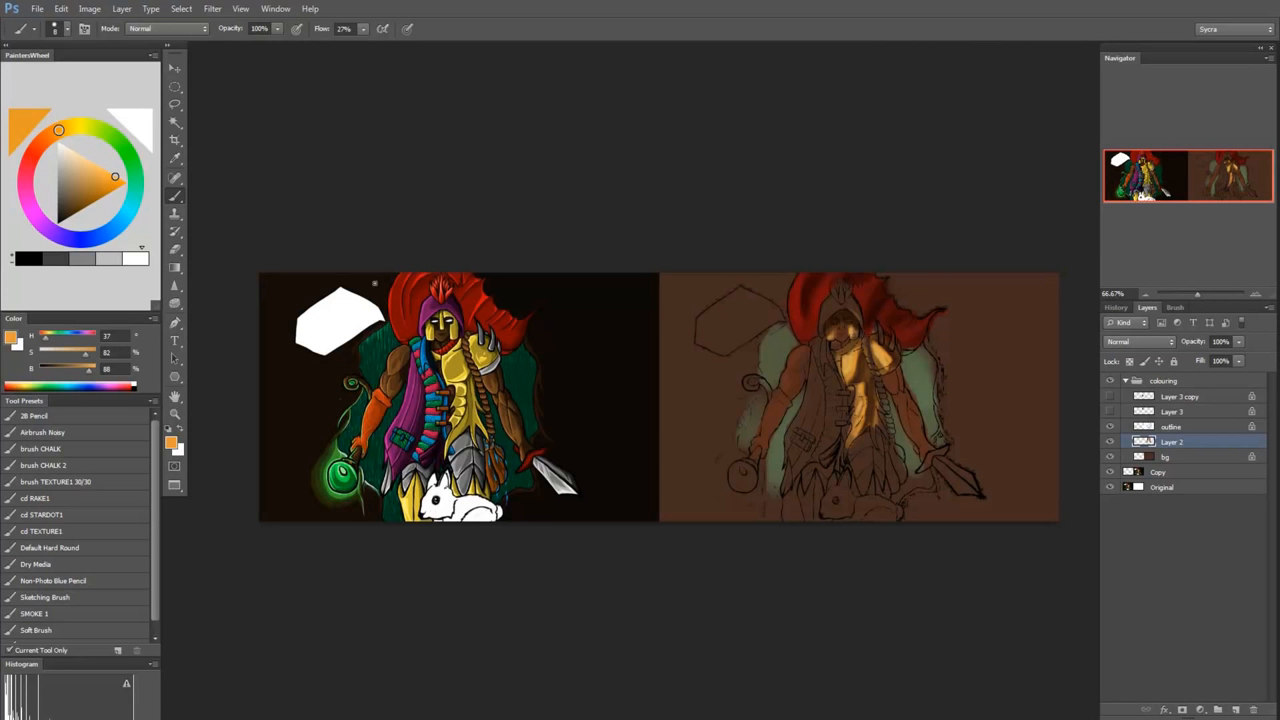
Step: Add dark accents to the figure in deep brown, hue 14, saturation 76, brightness 16, and sample the armour's brown-gold for blending
{"action": "left_click", "coordinate": [70, 216]}
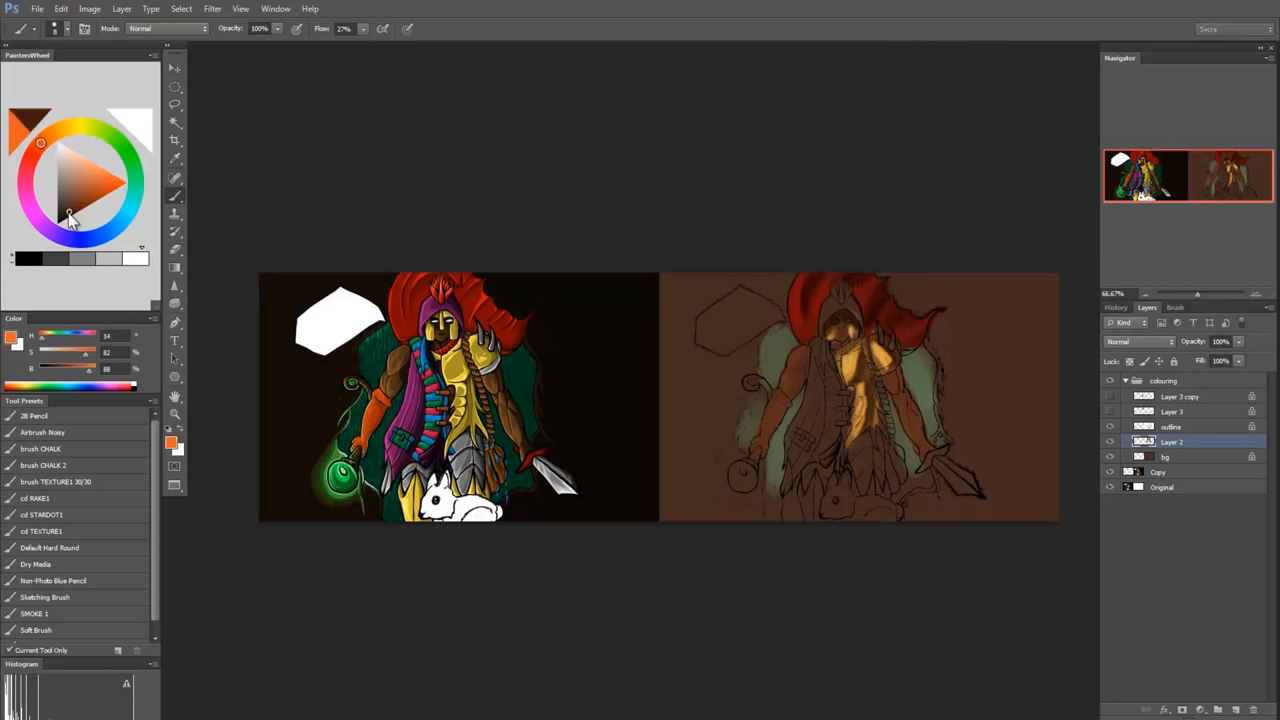
{"action": "left_click_drag", "start_coordinate": [70, 216], "coordinate": [66, 214]}
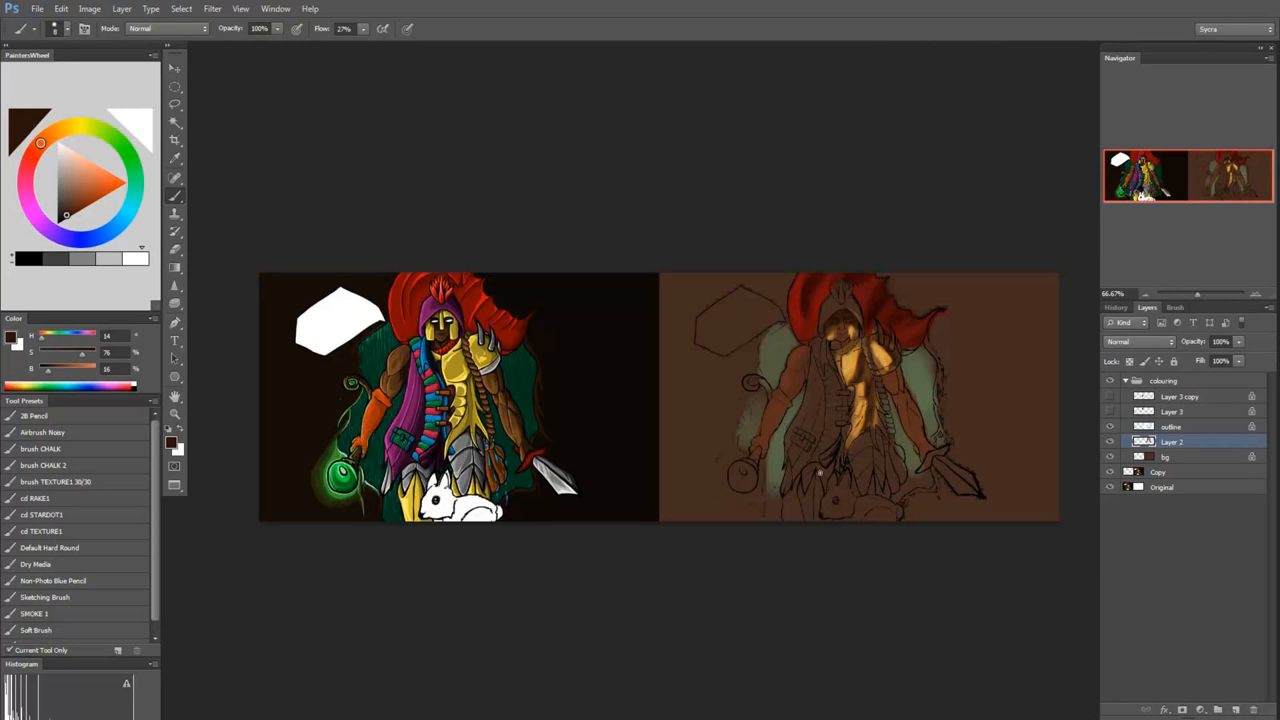
{"action": "left_click", "coordinate": [877, 364], "text": "alt"}
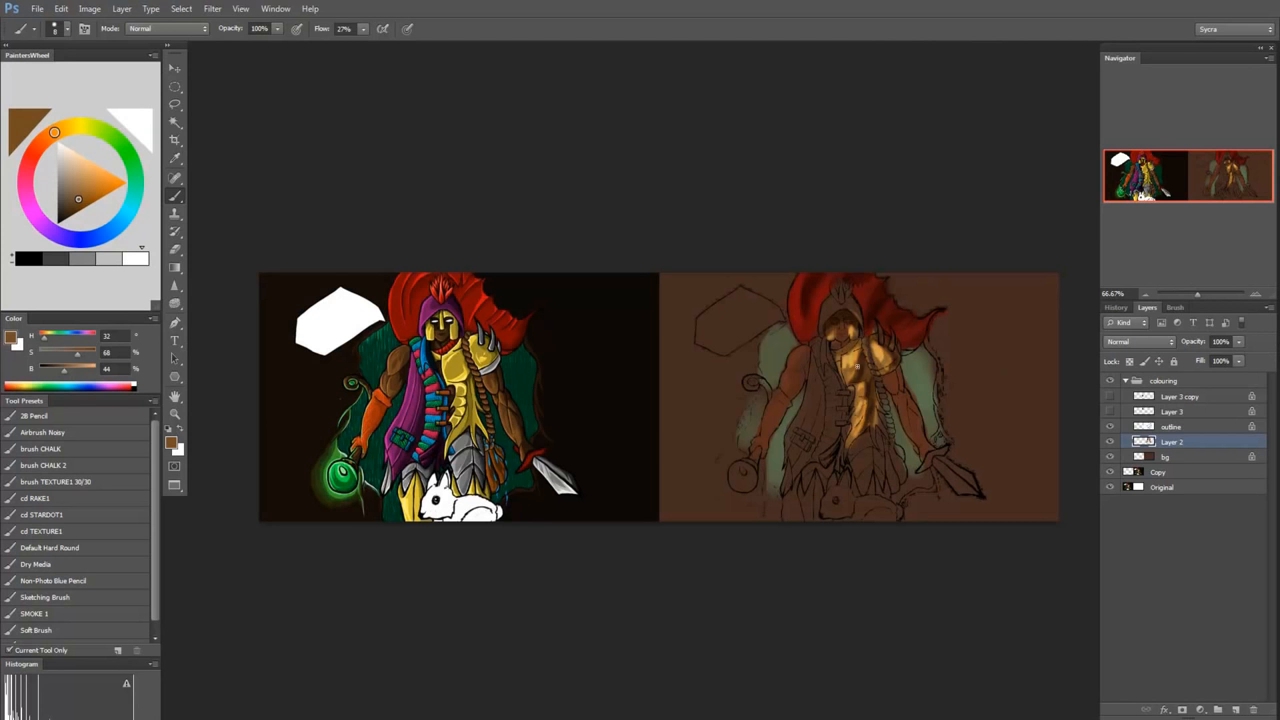
Step: Lighten the left shoulder and upper arm with a soft brown of hue 21, brightness 53, blending with browns sampled from the arm
{"action": "left_click", "coordinate": [805, 367], "text": "alt"}
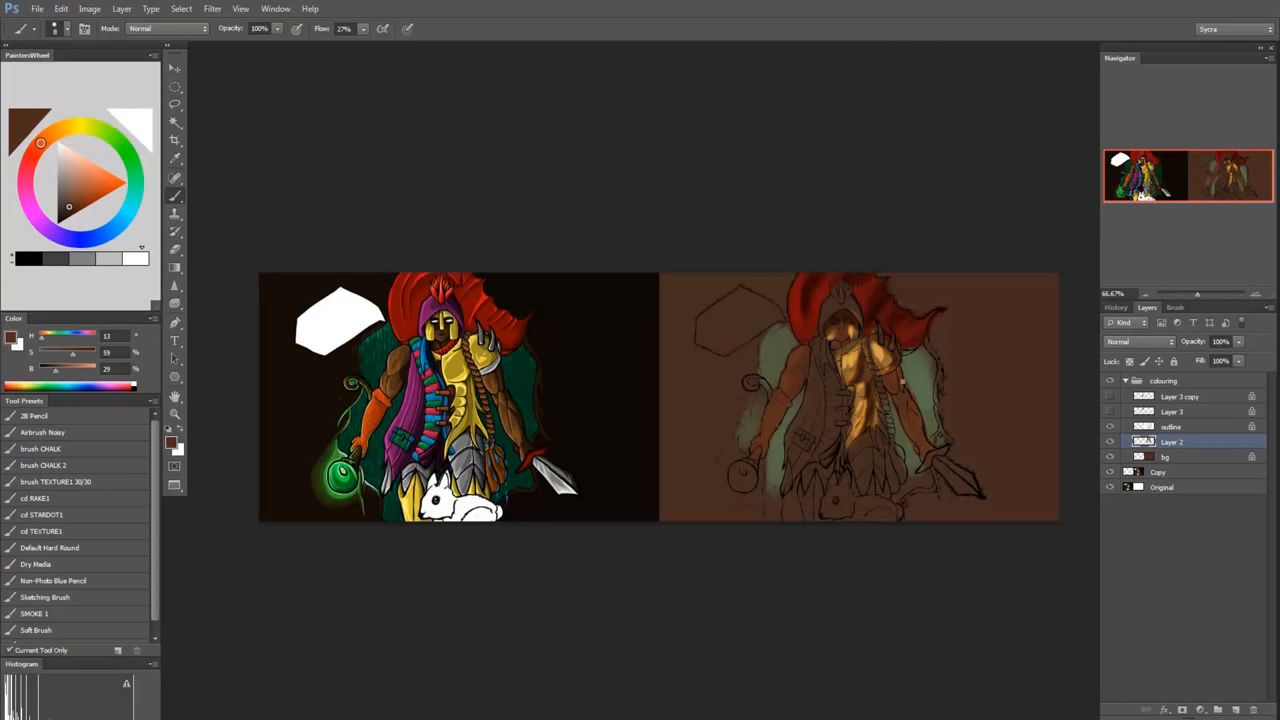
{"action": "left_click", "coordinate": [798, 352], "text": "alt"}
{"action": "left_click", "coordinate": [800, 352], "text": "alt"}
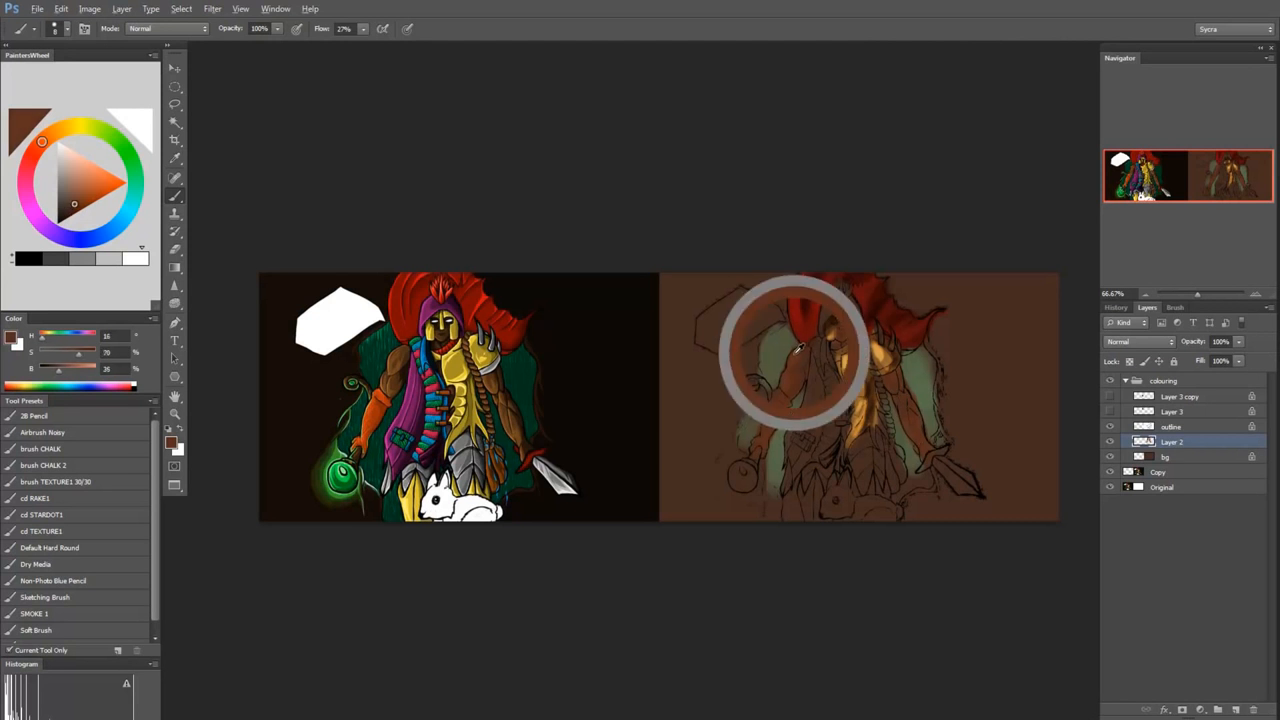
{"action": "left_click", "coordinate": [77, 196]}
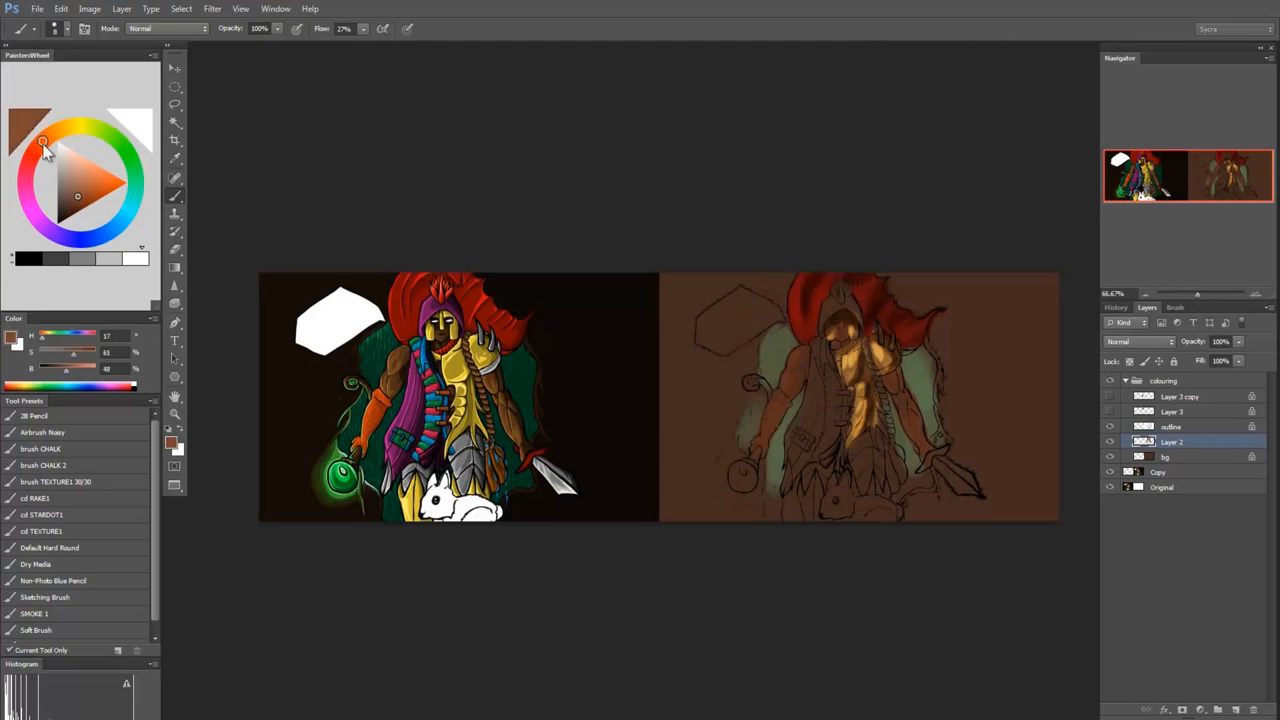
{"action": "left_click_drag", "start_coordinate": [38, 150], "coordinate": [49, 144]}
{"action": "left_click", "coordinate": [75, 190]}
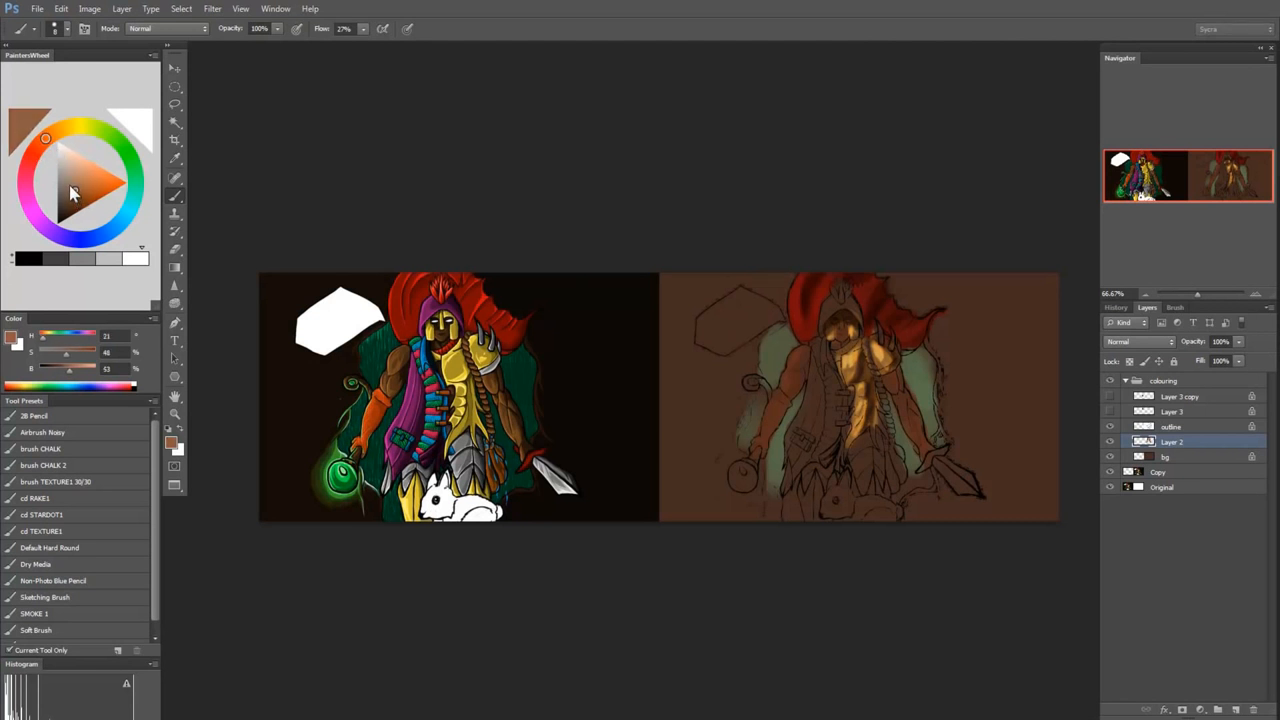
{"action": "left_click", "coordinate": [798, 350], "text": "alt"}
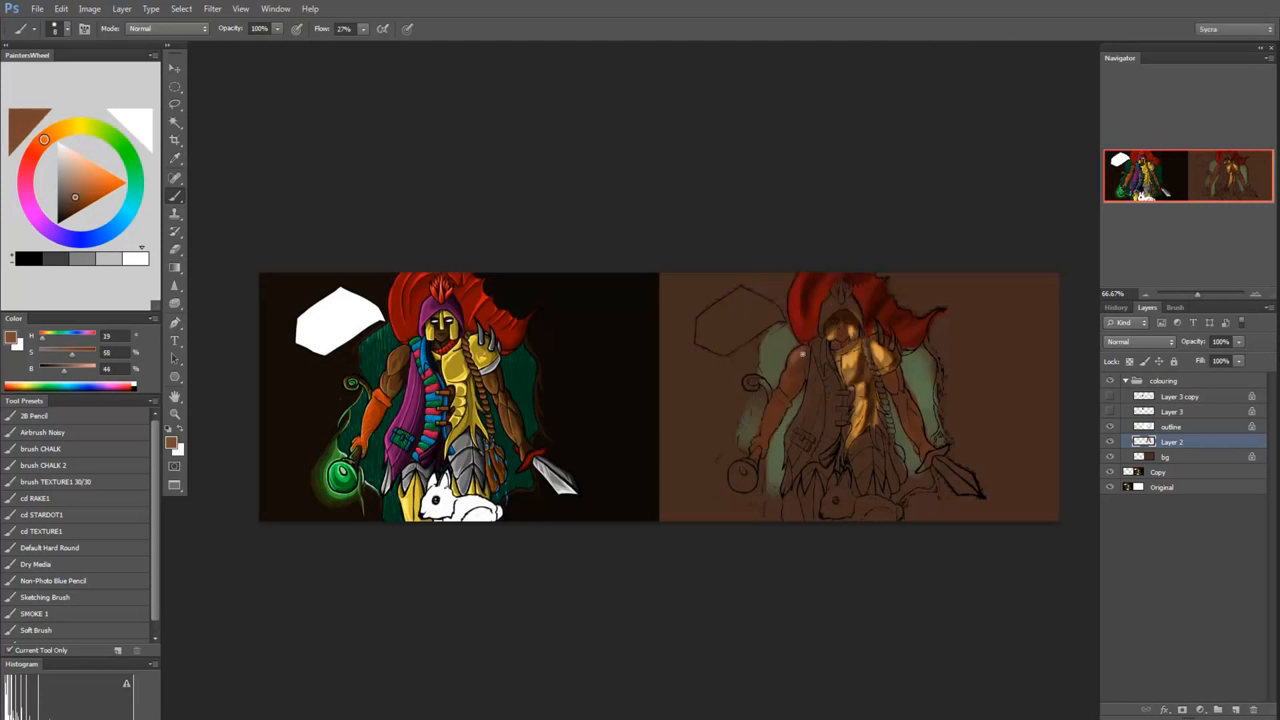
{"action": "left_click_drag", "start_coordinate": [783, 384], "coordinate": [781, 395]}
Step: Add small highlights to the mask and gold shoulder armour in pale cream, hue 44, saturation 12, brightness 99, using a smaller brush
{"action": "left_click", "coordinate": [850, 360], "text": "alt"}
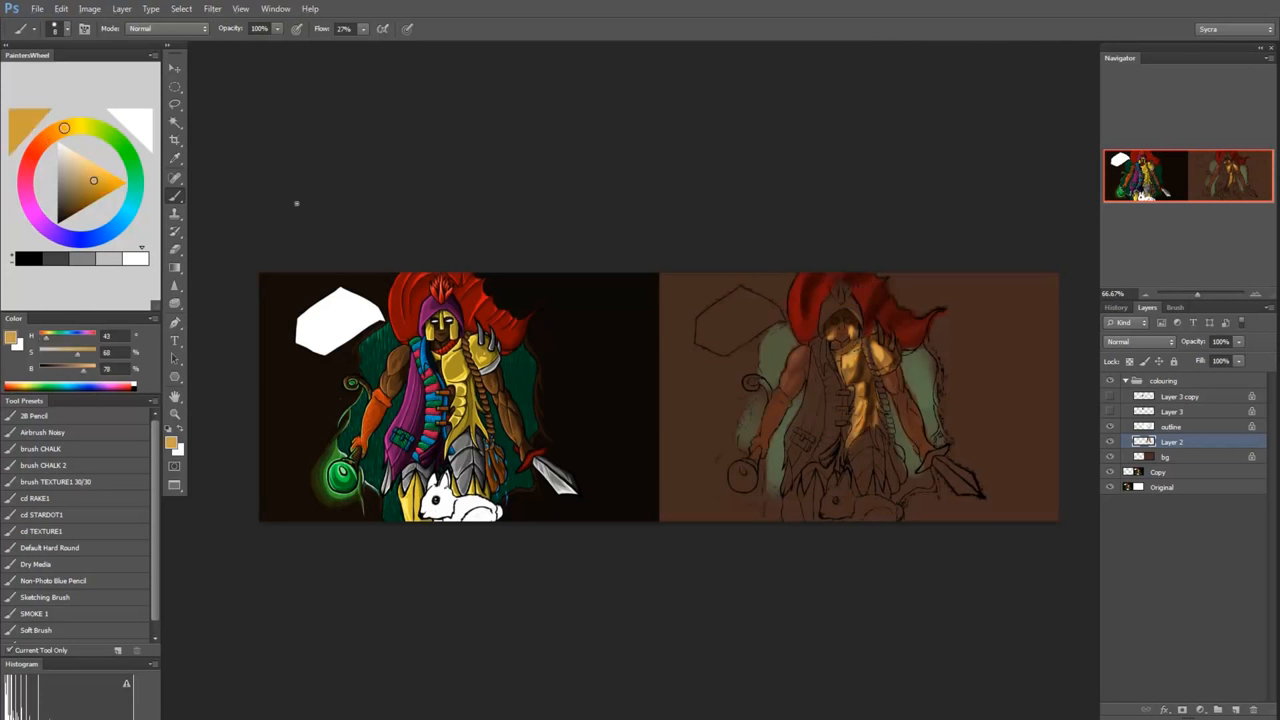
{"action": "left_click", "coordinate": [66, 147]}
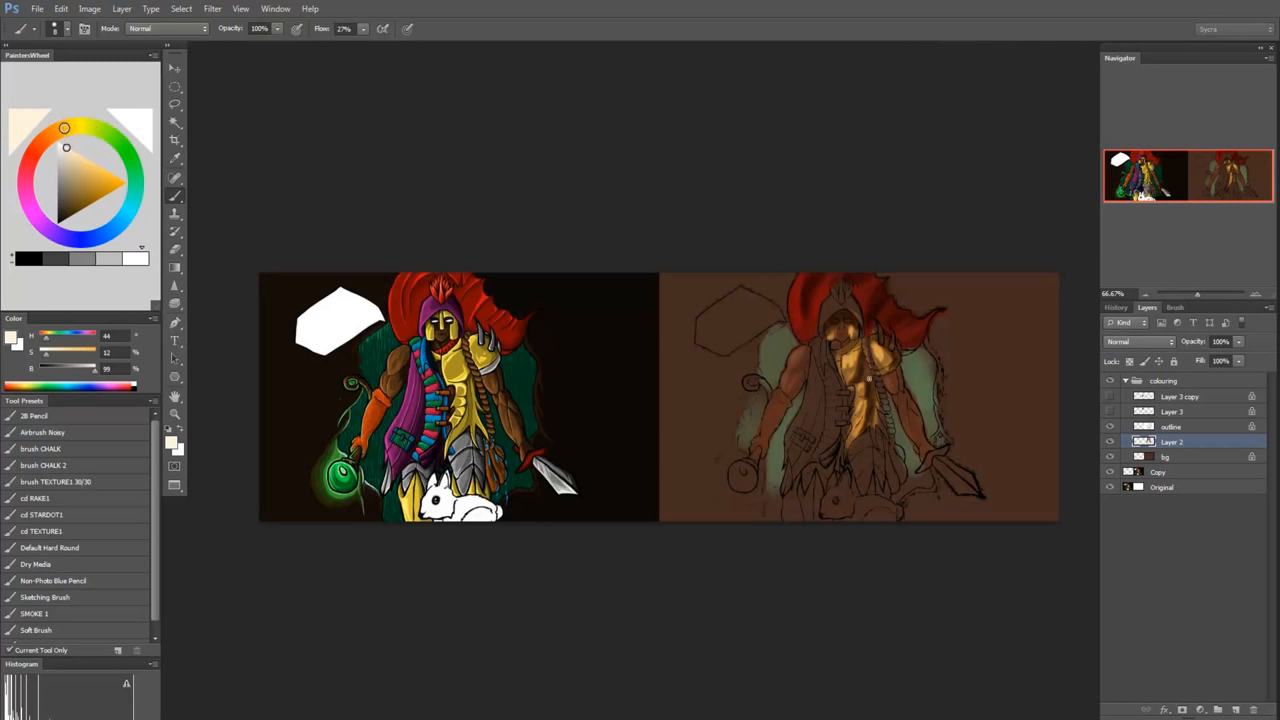
{"action": "key", "text": "bracketleft"}
{"action": "key", "text": "bracketleft"}
{"action": "key", "text": "bracketleft"}
{"action": "left_click_drag", "start_coordinate": [874, 344], "coordinate": [880, 352]}
{"action": "left_click_drag", "start_coordinate": [851, 327], "coordinate": [850, 335]}
{"action": "left_click", "coordinate": [808, 362], "text": "alt"}
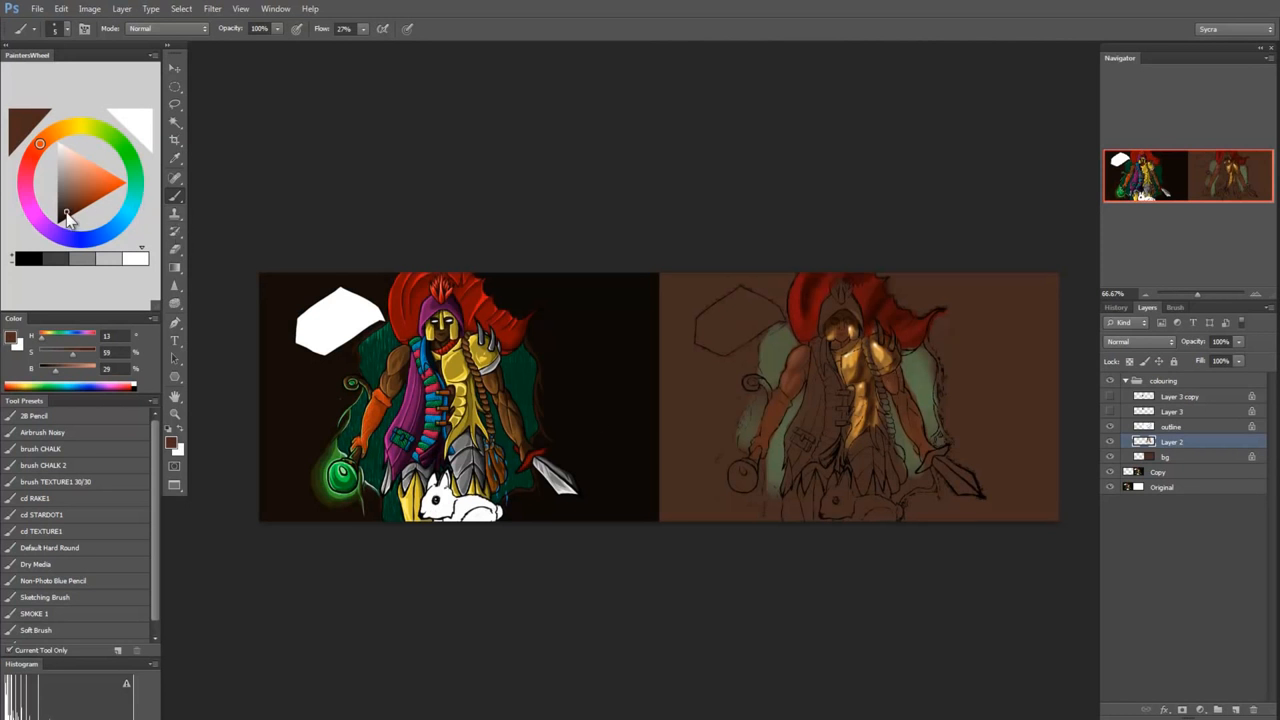
{"action": "left_click", "coordinate": [65, 211]}
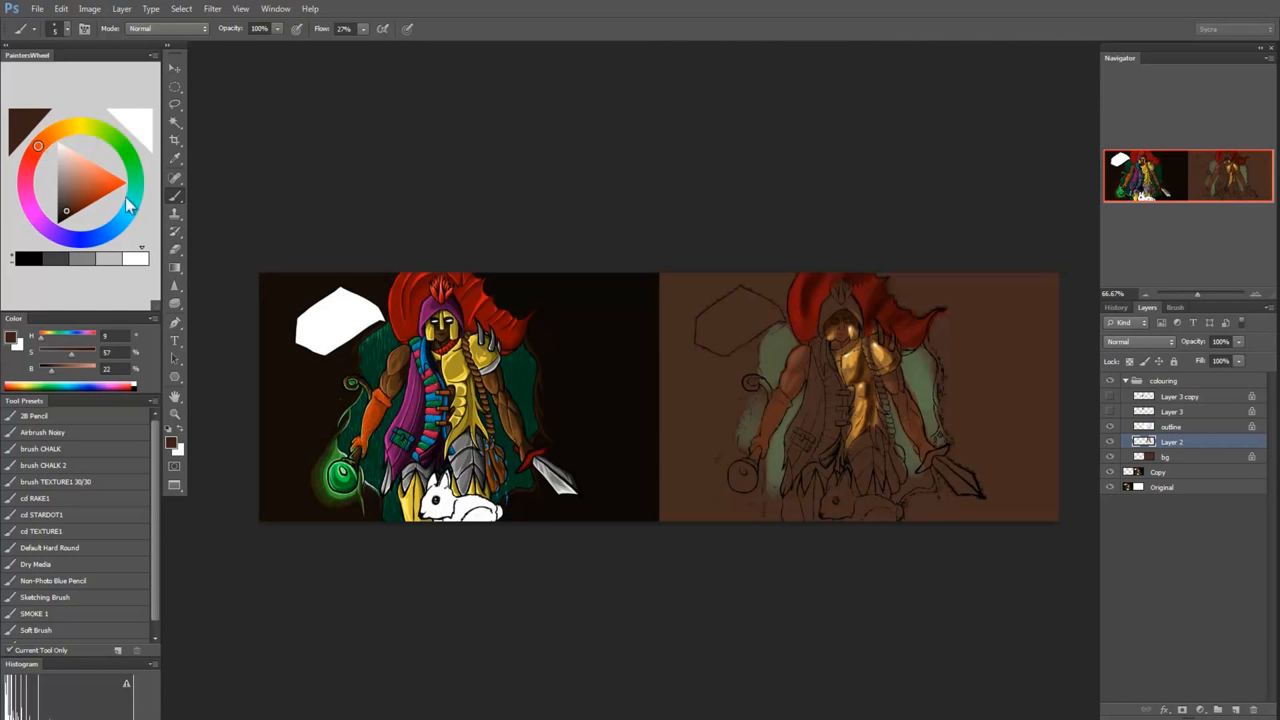
{"action": "left_click", "coordinate": [13, 341]}
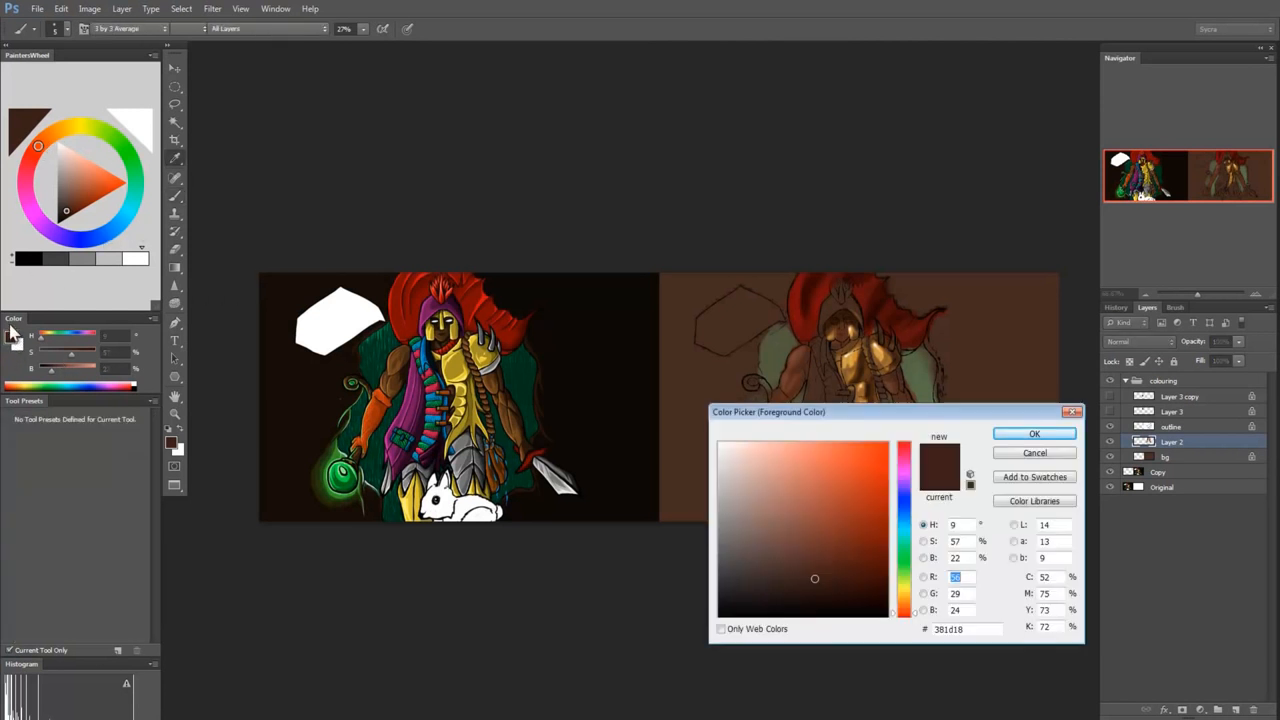
{"action": "left_click_drag", "start_coordinate": [897, 420], "coordinate": [674, 127]}
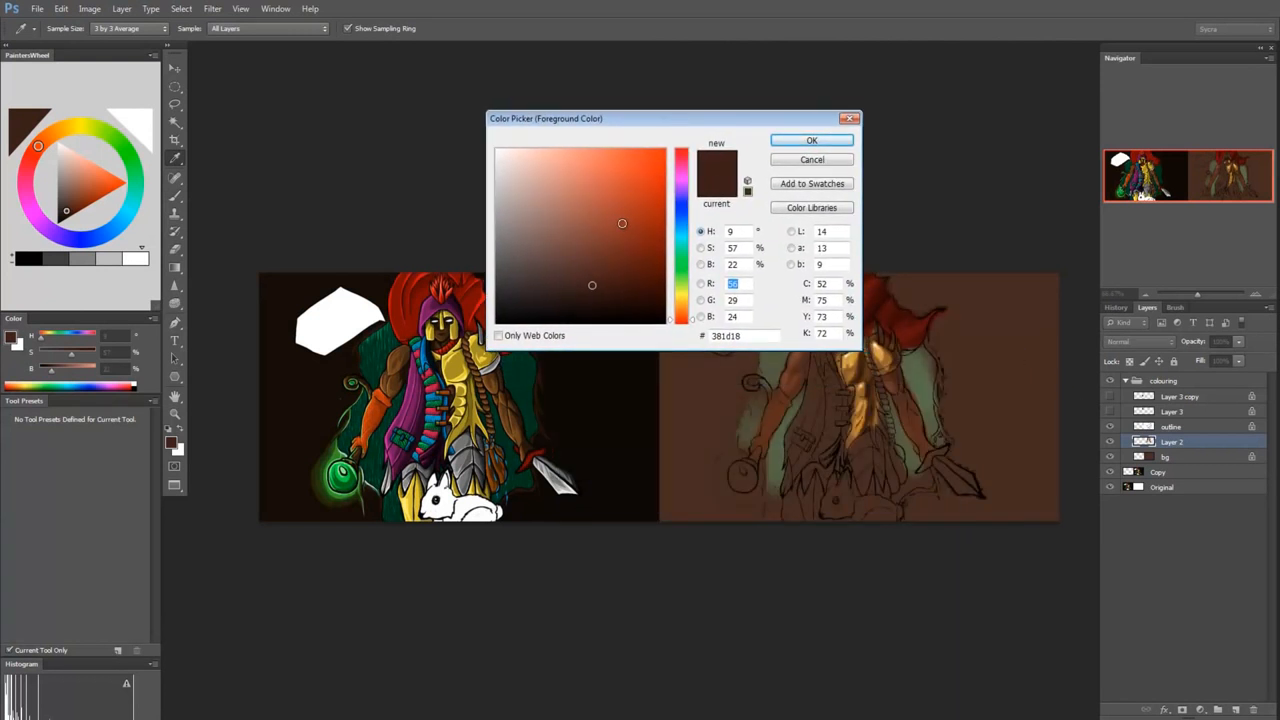
{"action": "mouse_move", "coordinate": [607, 230]}
{"action": "left_mouse_down"}
{"action": "mouse_move", "coordinate": [652, 150]}
{"action": "mouse_move", "coordinate": [669, 147]}
{"action": "left_mouse_up"}
{"action": "mouse_move", "coordinate": [680, 288]}
{"action": "left_mouse_down"}
{"action": "mouse_move", "coordinate": [690, 136]}
{"action": "mouse_move", "coordinate": [681, 322]}
{"action": "mouse_move", "coordinate": [680, 149]}
{"action": "left_mouse_up"}
{"action": "left_click", "coordinate": [659, 206]}
{"action": "left_click", "coordinate": [656, 205]}
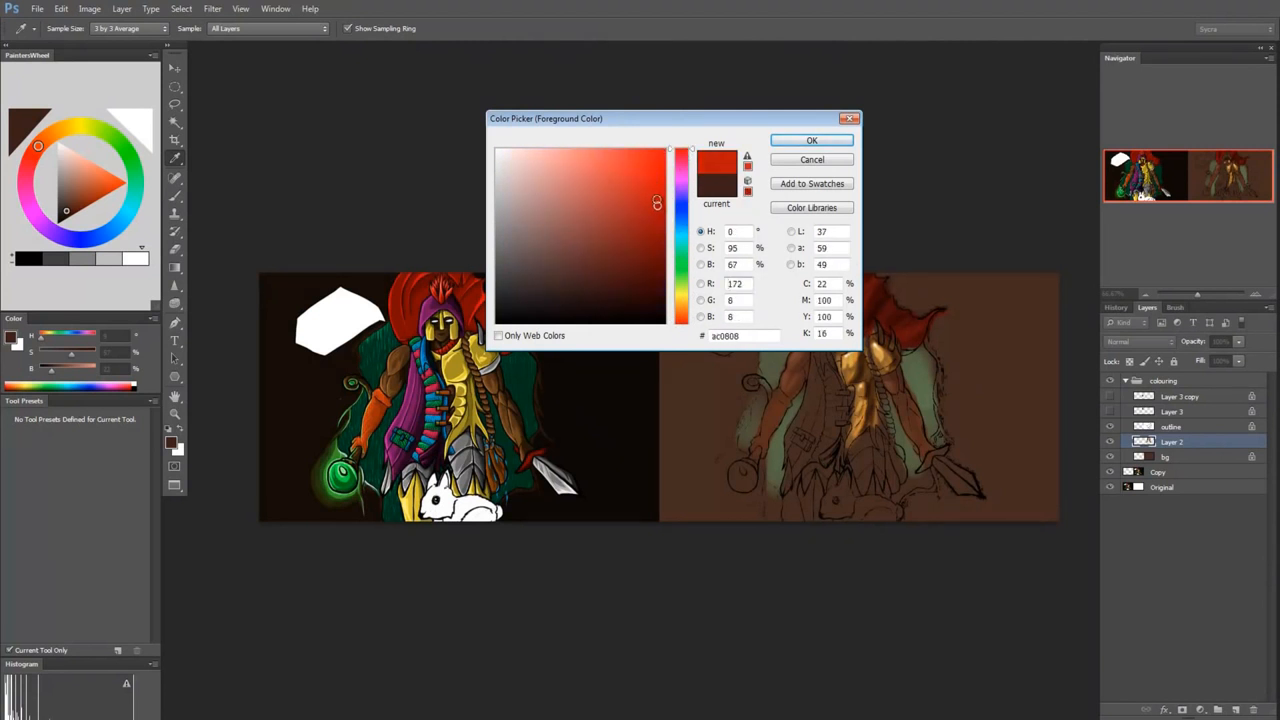
{"action": "left_click", "coordinate": [647, 188]}
{"action": "mouse_move", "coordinate": [680, 236]}
{"action": "left_mouse_down"}
{"action": "mouse_move", "coordinate": [680, 309]}
{"action": "mouse_move", "coordinate": [681, 164]}
{"action": "left_mouse_up"}
{"action": "mouse_move", "coordinate": [655, 165]}
{"action": "left_mouse_down"}
{"action": "mouse_move", "coordinate": [665, 151]}
{"action": "mouse_move", "coordinate": [650, 155]}
{"action": "mouse_move", "coordinate": [656, 234]}
{"action": "mouse_move", "coordinate": [655, 153]}
{"action": "left_mouse_up"}
{"action": "mouse_move", "coordinate": [605, 201]}
{"action": "left_mouse_down"}
{"action": "mouse_move", "coordinate": [560, 185]}
{"action": "mouse_move", "coordinate": [505, 250]}
{"action": "mouse_move", "coordinate": [552, 180]}
{"action": "mouse_move", "coordinate": [508, 195]}
{"action": "mouse_move", "coordinate": [523, 175]}
{"action": "mouse_move", "coordinate": [578, 194]}
{"action": "mouse_move", "coordinate": [560, 240]}
{"action": "mouse_move", "coordinate": [551, 178]}
{"action": "mouse_move", "coordinate": [560, 215]}
{"action": "mouse_move", "coordinate": [626, 174]}
{"action": "mouse_move", "coordinate": [528, 256]}
{"action": "mouse_move", "coordinate": [623, 180]}
{"action": "left_mouse_up"}
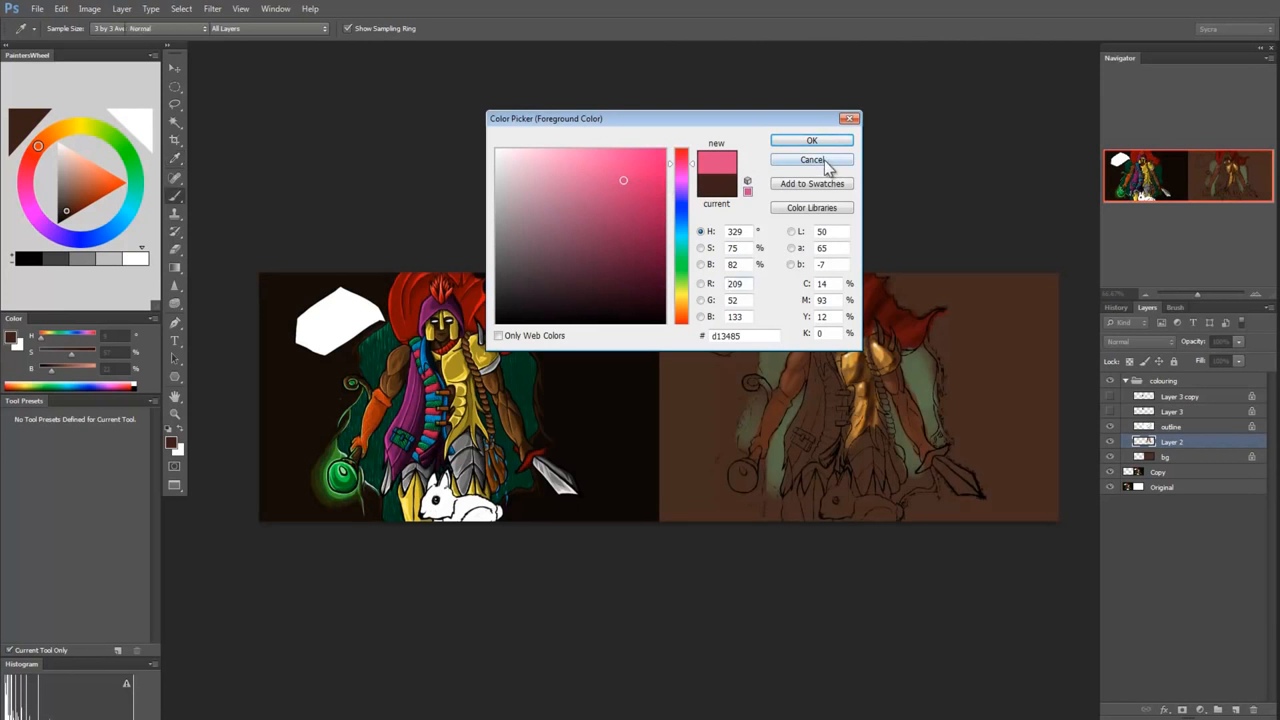
{"action": "left_click", "coordinate": [828, 163]}
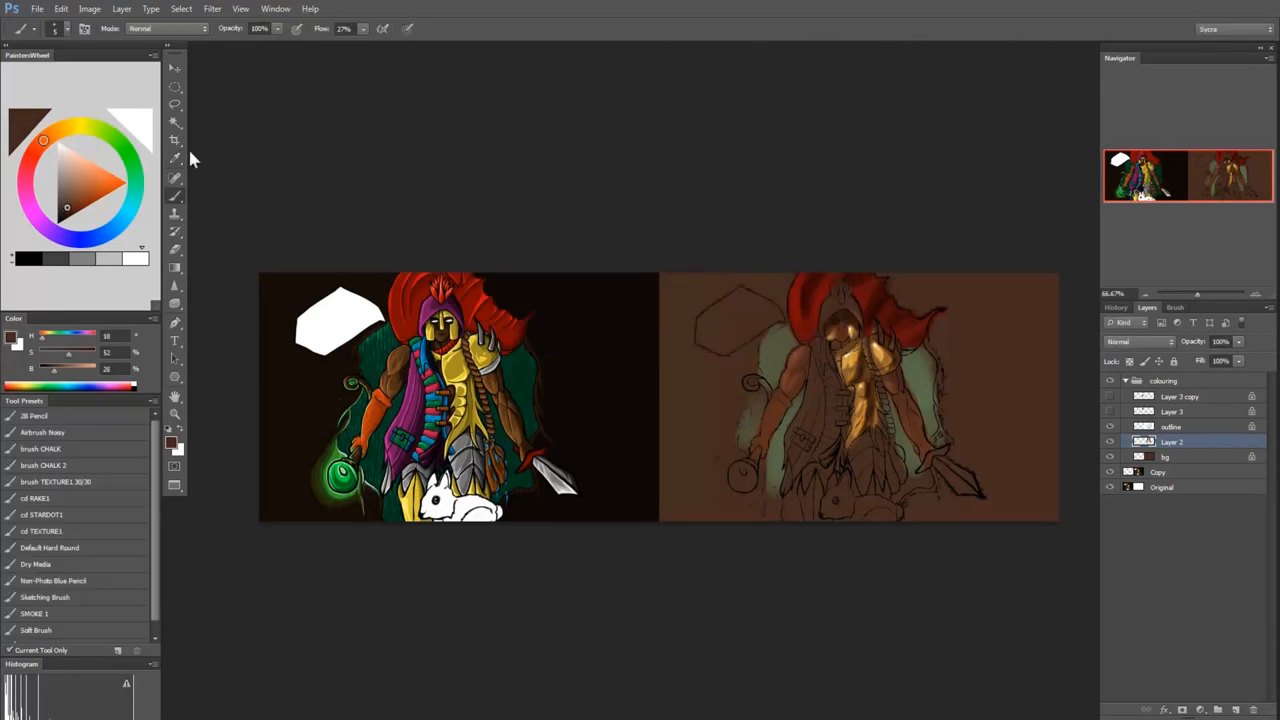
Step: Darken the background around the polygon shape beside the recoloured figure with dark brown, hue 19, saturation 58, brightness 17
{"action": "left_click", "coordinate": [70, 218]}
{"action": "left_click", "coordinate": [67, 214]}
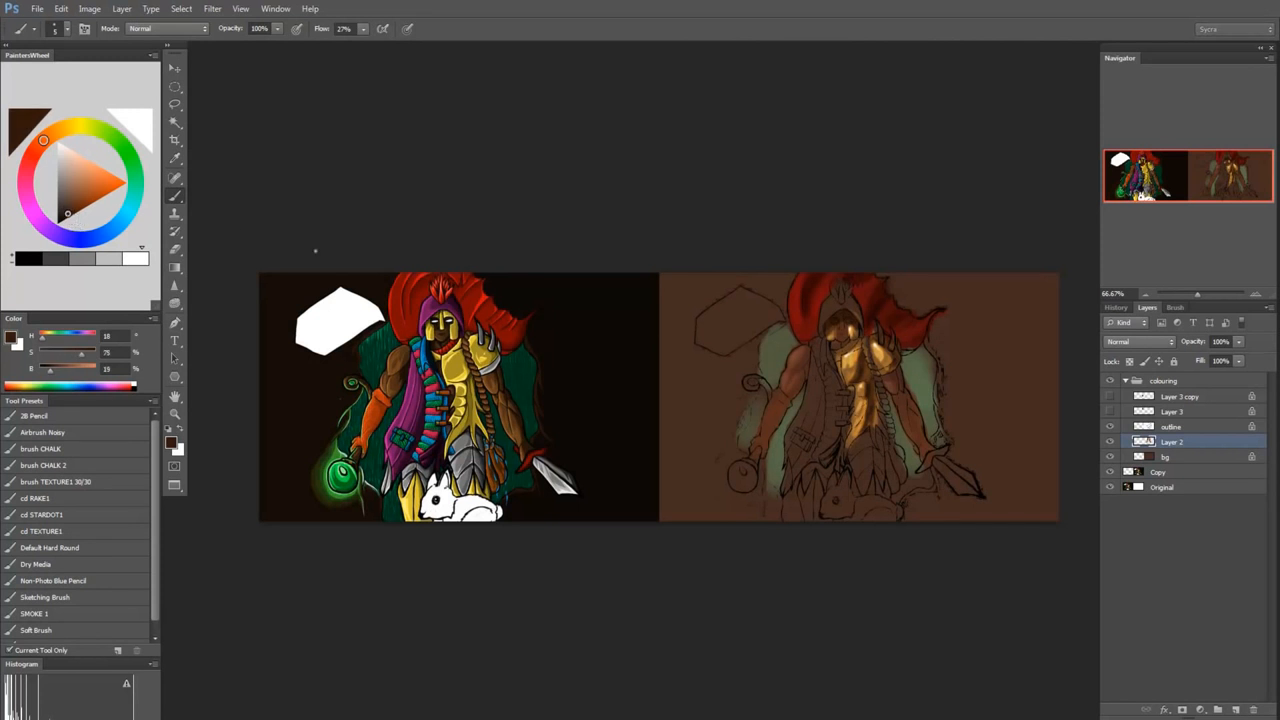
{"action": "left_click", "coordinate": [63, 212]}
{"action": "key", "text": "bracketright"}
{"action": "key", "text": "bracketright"}
{"action": "mouse_move", "coordinate": [771, 283]}
{"action": "left_mouse_down"}
{"action": "mouse_move", "coordinate": [783, 284]}
{"action": "mouse_move", "coordinate": [781, 304]}
{"action": "mouse_move", "coordinate": [780, 292]}
{"action": "mouse_move", "coordinate": [772, 322]}
{"action": "mouse_move", "coordinate": [771, 266]}
{"action": "mouse_move", "coordinate": [748, 340]}
{"action": "mouse_move", "coordinate": [733, 263]}
{"action": "mouse_move", "coordinate": [694, 398]}
{"action": "left_mouse_up"}
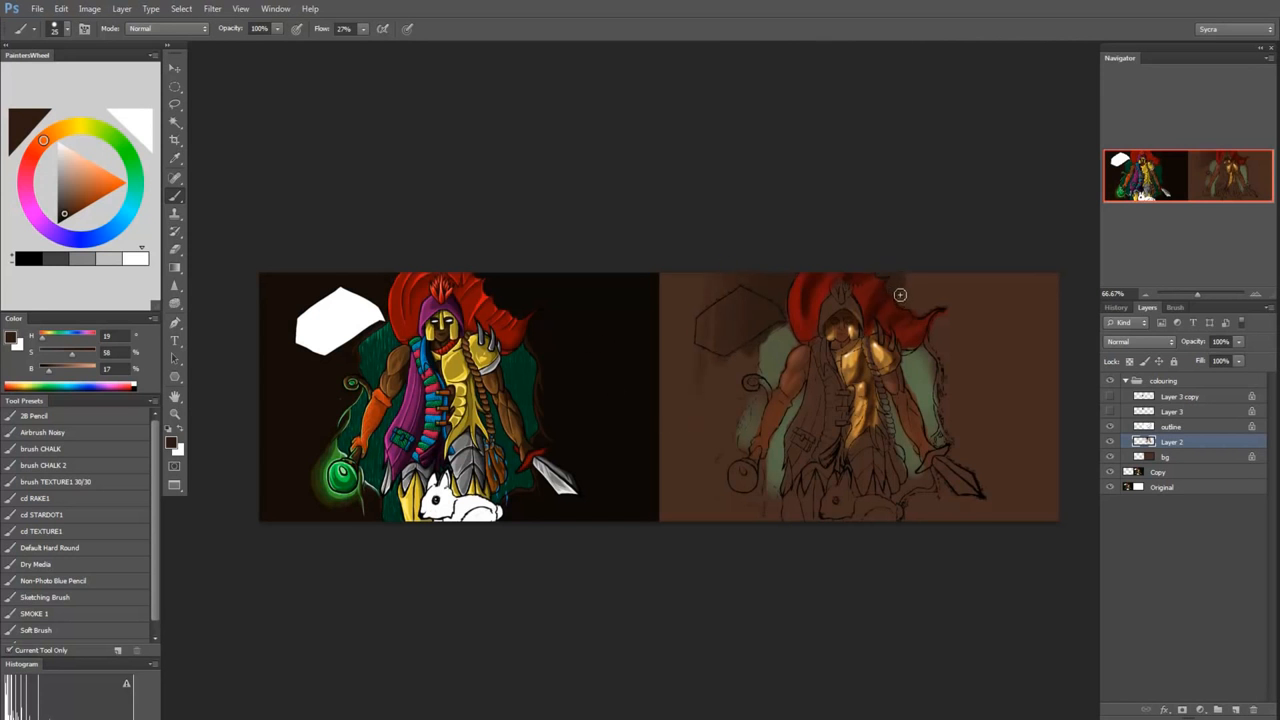
Step: Deepen the background on both sides of the recoloured figure with near-black brown, hue 18, saturation 36, brightness 11
{"action": "left_click", "coordinate": [60, 217]}
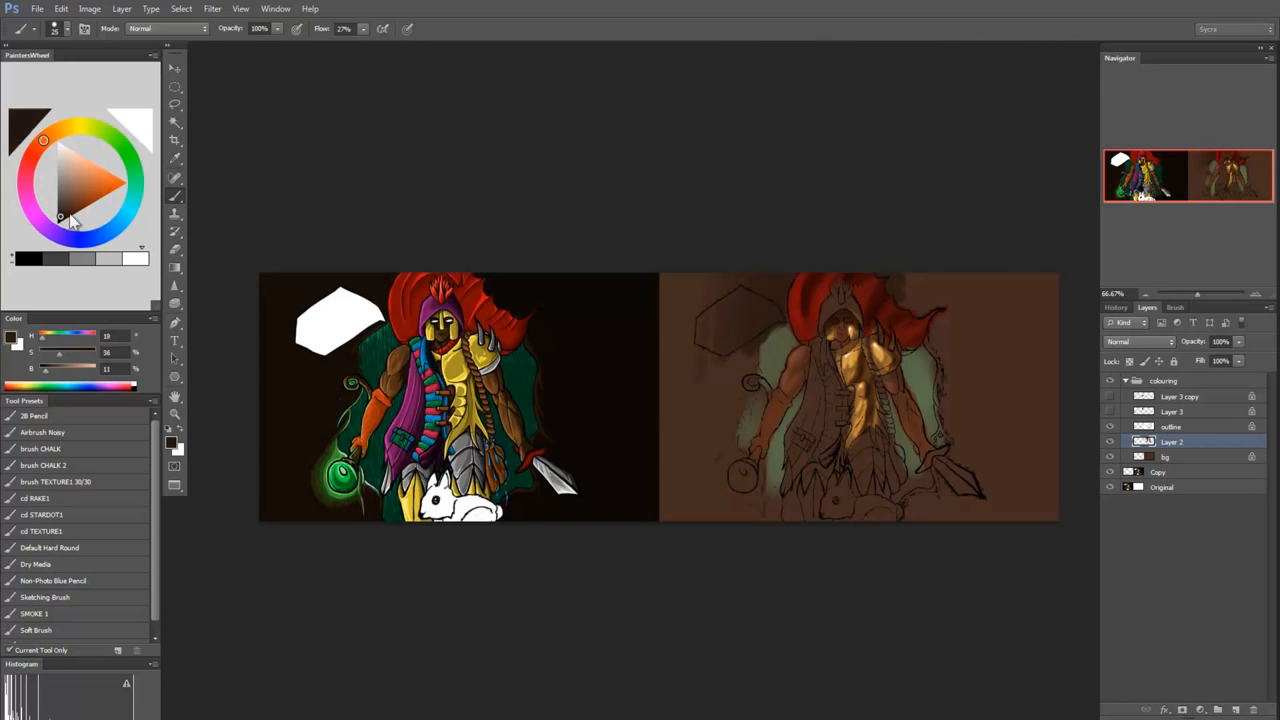
{"action": "mouse_move", "coordinate": [781, 289]}
{"action": "left_mouse_down"}
{"action": "mouse_move", "coordinate": [733, 359]}
{"action": "mouse_move", "coordinate": [736, 298]}
{"action": "mouse_move", "coordinate": [754, 370]}
{"action": "mouse_move", "coordinate": [732, 423]}
{"action": "mouse_move", "coordinate": [733, 284]}
{"action": "mouse_move", "coordinate": [707, 364]}
{"action": "mouse_move", "coordinate": [709, 299]}
{"action": "mouse_move", "coordinate": [696, 280]}
{"action": "mouse_move", "coordinate": [703, 370]}
{"action": "left_mouse_up"}
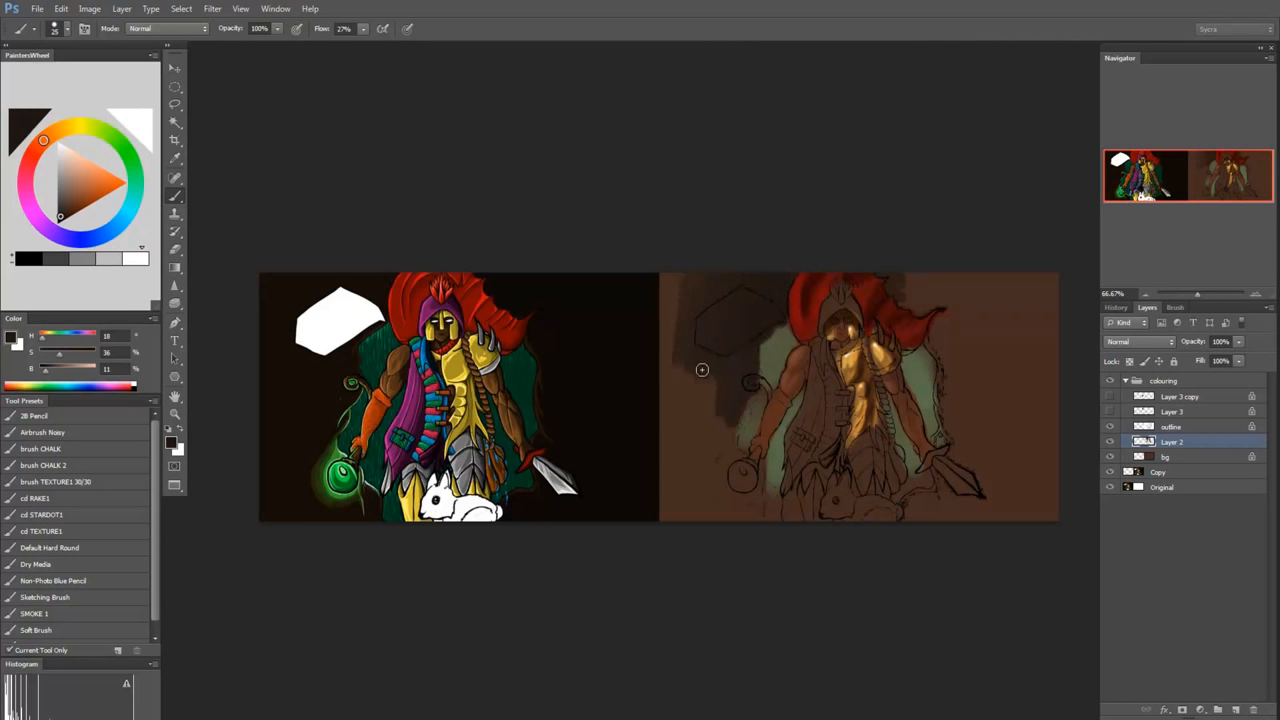
{"action": "mouse_move", "coordinate": [902, 272]}
{"action": "left_mouse_down"}
{"action": "mouse_move", "coordinate": [920, 307]}
{"action": "mouse_move", "coordinate": [915, 280]}
{"action": "mouse_move", "coordinate": [940, 303]}
{"action": "mouse_move", "coordinate": [953, 296]}
{"action": "mouse_move", "coordinate": [932, 304]}
{"action": "mouse_move", "coordinate": [930, 282]}
{"action": "mouse_move", "coordinate": [968, 294]}
{"action": "mouse_move", "coordinate": [931, 333]}
{"action": "mouse_move", "coordinate": [942, 365]}
{"action": "mouse_move", "coordinate": [958, 335]}
{"action": "mouse_move", "coordinate": [961, 366]}
{"action": "mouse_move", "coordinate": [964, 283]}
{"action": "mouse_move", "coordinate": [955, 311]}
{"action": "mouse_move", "coordinate": [965, 304]}
{"action": "mouse_move", "coordinate": [945, 281]}
{"action": "mouse_move", "coordinate": [967, 297]}
{"action": "mouse_move", "coordinate": [964, 383]}
{"action": "mouse_move", "coordinate": [949, 352]}
{"action": "mouse_move", "coordinate": [948, 394]}
{"action": "mouse_move", "coordinate": [942, 370]}
{"action": "mouse_move", "coordinate": [951, 410]}
{"action": "mouse_move", "coordinate": [958, 392]}
{"action": "mouse_move", "coordinate": [965, 408]}
{"action": "mouse_move", "coordinate": [983, 262]}
{"action": "mouse_move", "coordinate": [988, 490]}
{"action": "left_mouse_up"}
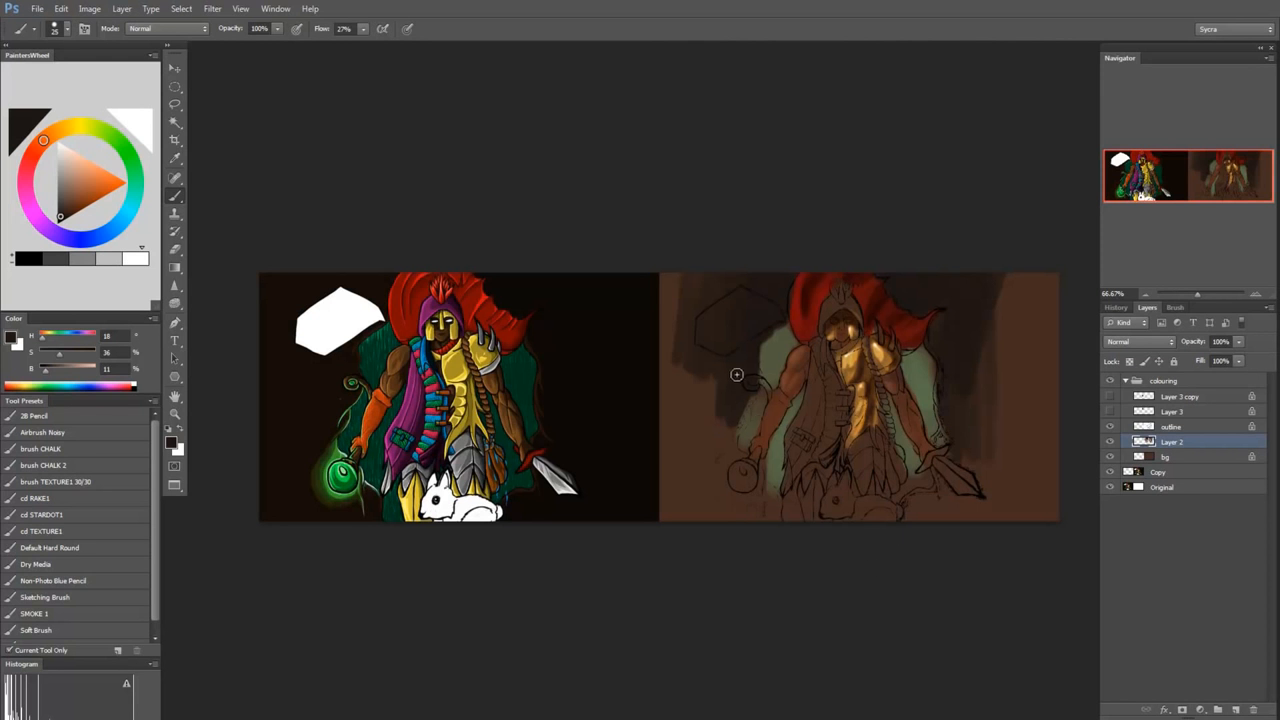
{"action": "left_click_drag", "start_coordinate": [737, 375], "coordinate": [709, 430]}
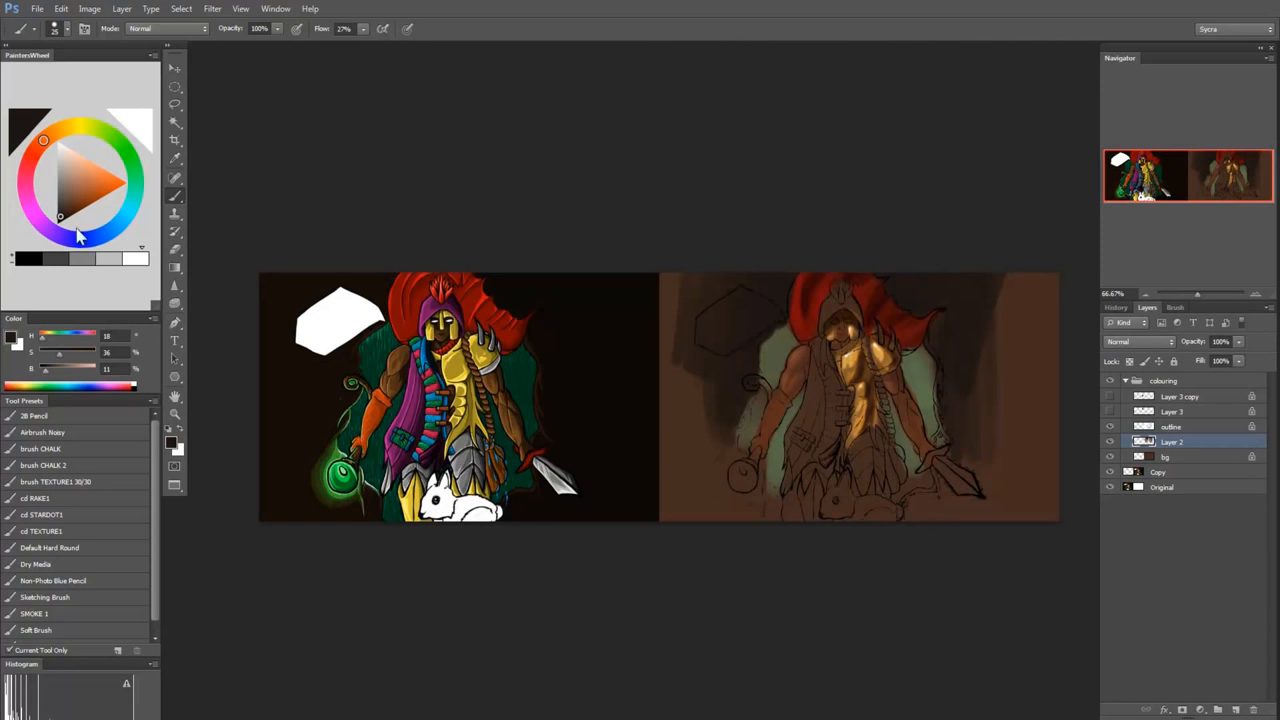
Step: Choose a neutral light grey of brightness 91 and show Layer 3 copy and Layer 3 with the grey spheres
{"action": "mouse_move", "coordinate": [64, 196]}
{"action": "left_mouse_down"}
{"action": "mouse_move", "coordinate": [31, 180]}
{"action": "mouse_move", "coordinate": [12, 145]}
{"action": "left_mouse_up"}
{"action": "left_click", "coordinate": [1140, 400]}
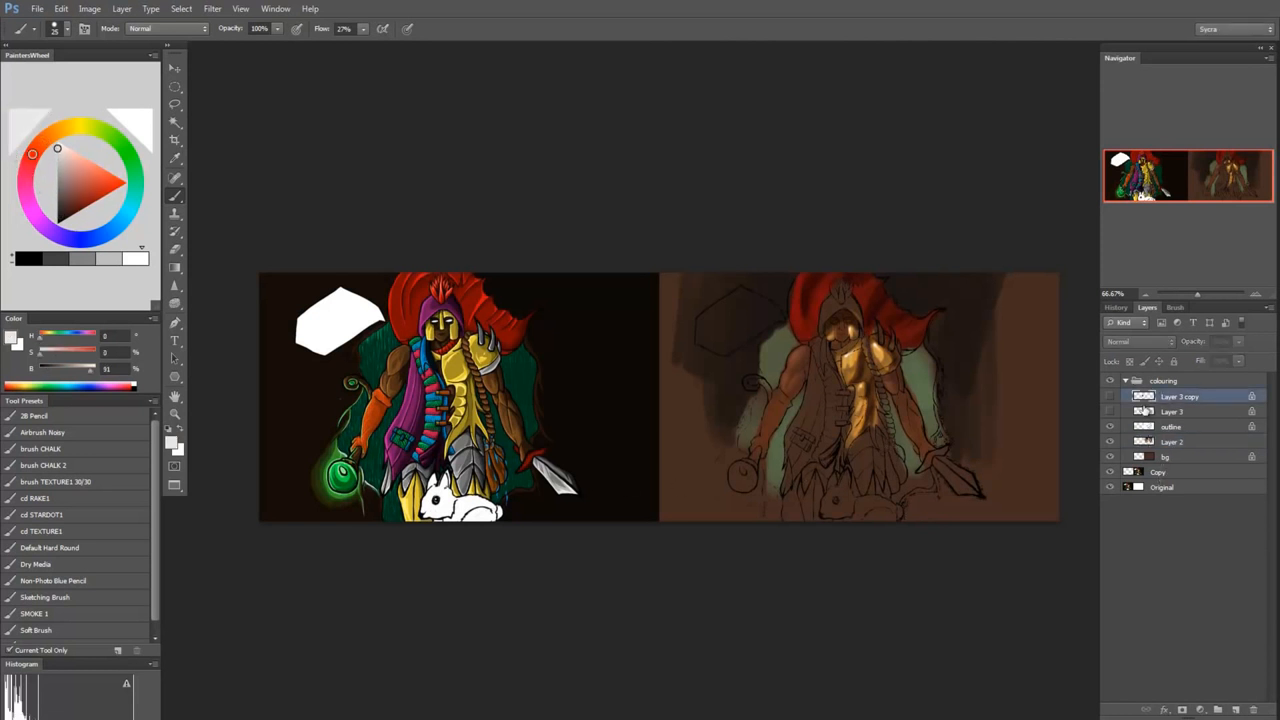
{"action": "left_click", "coordinate": [1109, 397]}
{"action": "left_click", "coordinate": [1110, 411]}
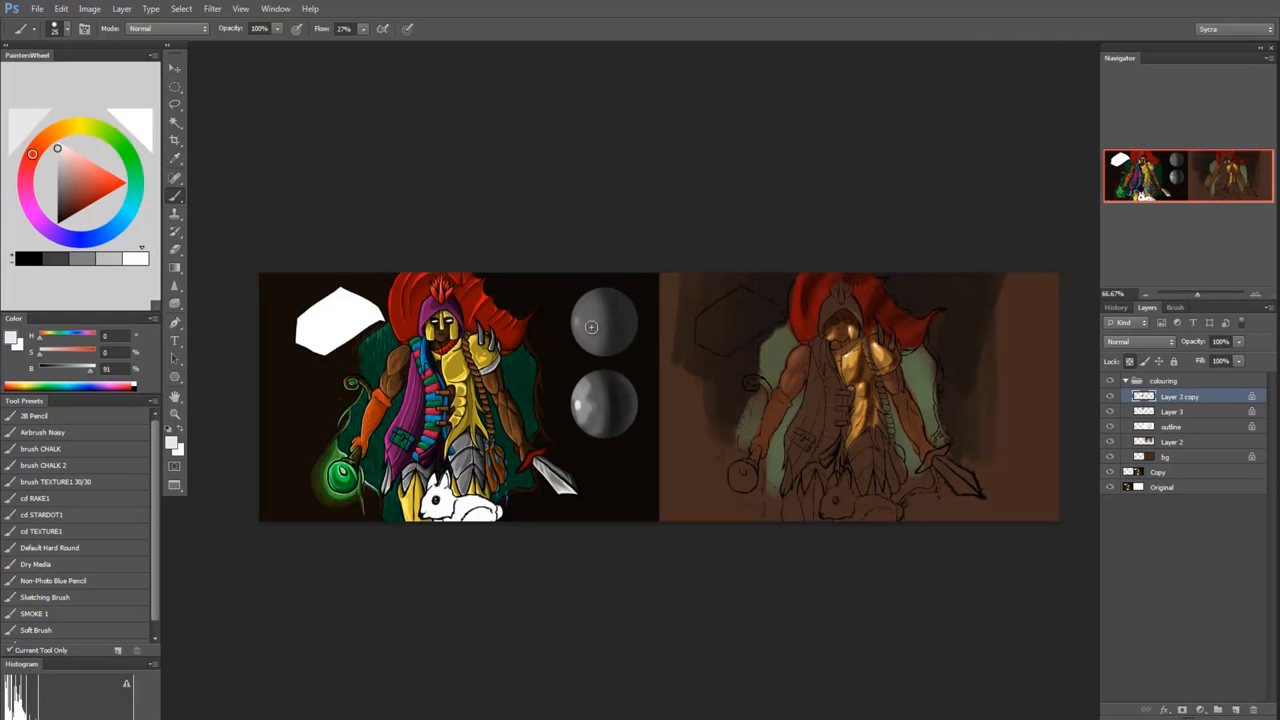
Step: Whiten the upper sphere on Layer 3 with light grey of brightness 94, using a brush of size 50
{"action": "left_click", "coordinate": [55, 147]}
{"action": "key", "text": "bracketright"}
{"action": "key", "text": "bracketright"}
{"action": "key", "text": "bracketright"}
{"action": "key", "text": "bracketright"}
{"action": "key", "text": "bracketright"}
{"action": "left_click", "coordinate": [1112, 397]}
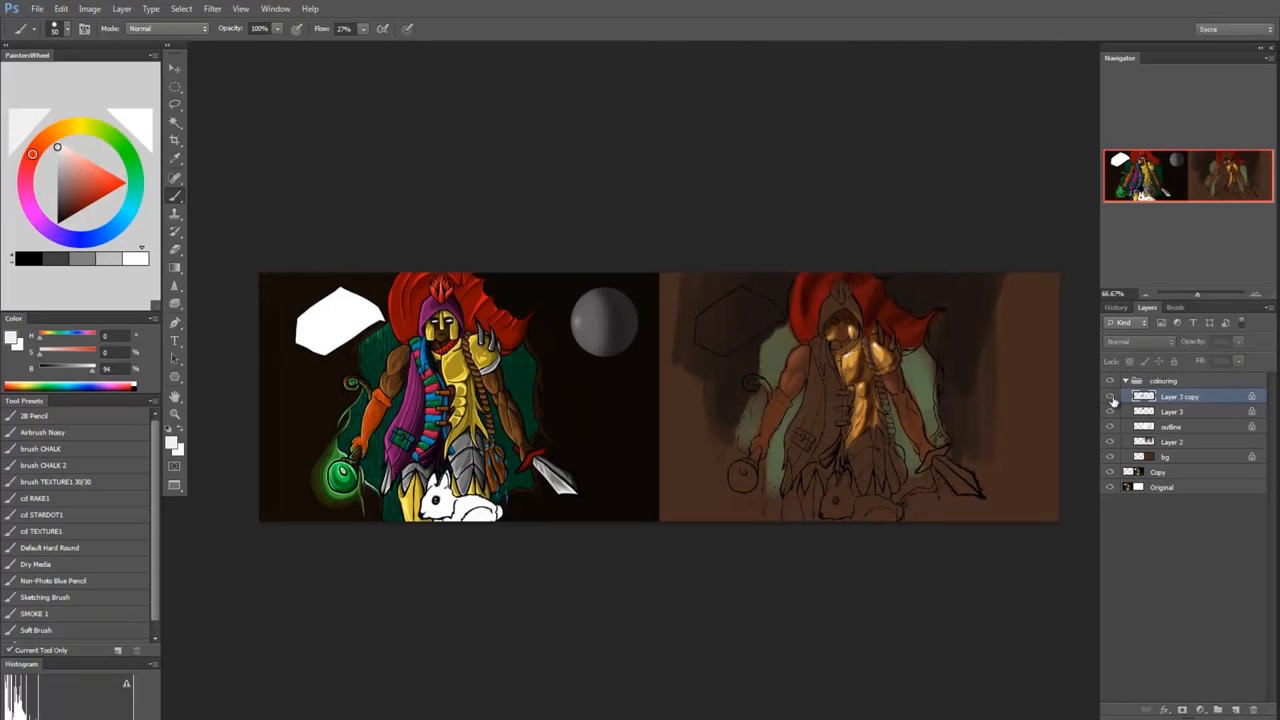
{"action": "left_click", "coordinate": [1112, 397]}
{"action": "left_click", "coordinate": [1138, 412]}
{"action": "mouse_move", "coordinate": [577, 308]}
{"action": "left_mouse_down"}
{"action": "mouse_move", "coordinate": [594, 330]}
{"action": "mouse_move", "coordinate": [580, 347]}
{"action": "mouse_move", "coordinate": [602, 362]}
{"action": "mouse_move", "coordinate": [582, 347]}
{"action": "mouse_move", "coordinate": [623, 307]}
{"action": "mouse_move", "coordinate": [593, 317]}
{"action": "mouse_move", "coordinate": [596, 334]}
{"action": "mouse_move", "coordinate": [614, 280]}
{"action": "left_mouse_up"}
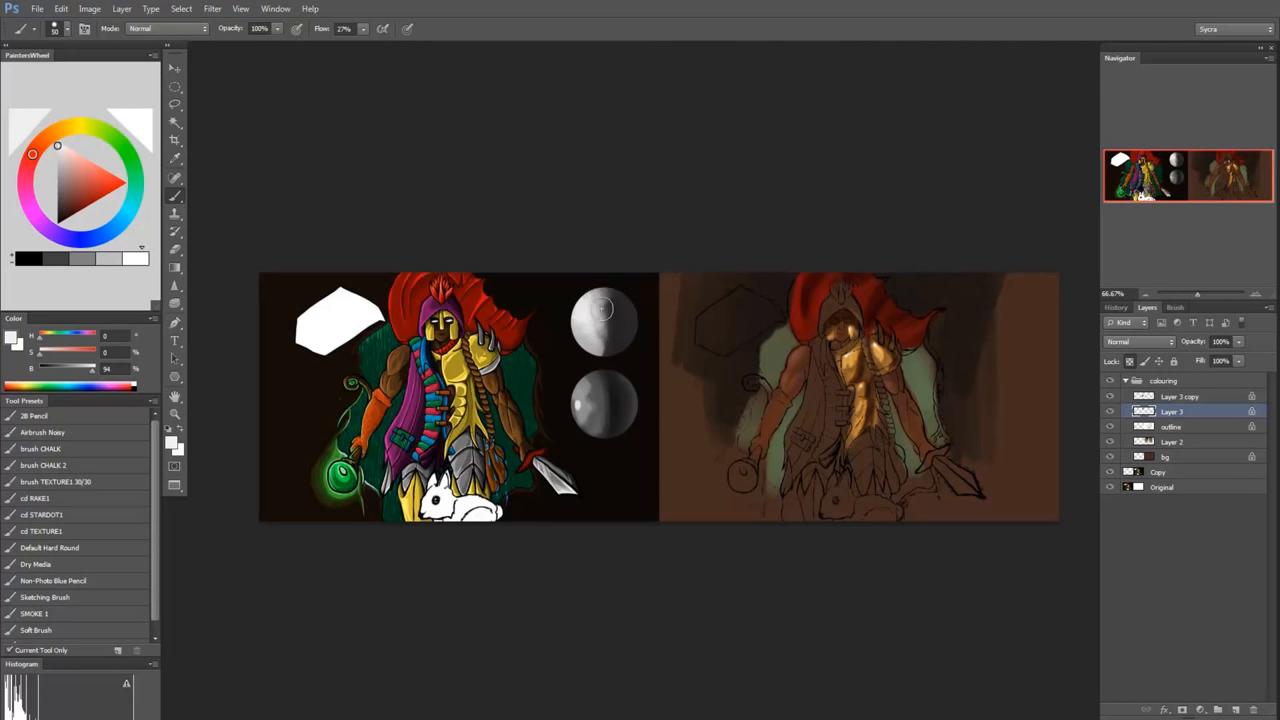
Step: Blend the upper sphere's light and shadow areas with greys sampled from it, using a brush of size 25
{"action": "left_click", "coordinate": [608, 316], "text": "alt"}
{"action": "left_click", "coordinate": [610, 322], "text": "alt"}
{"action": "key", "text": "["}
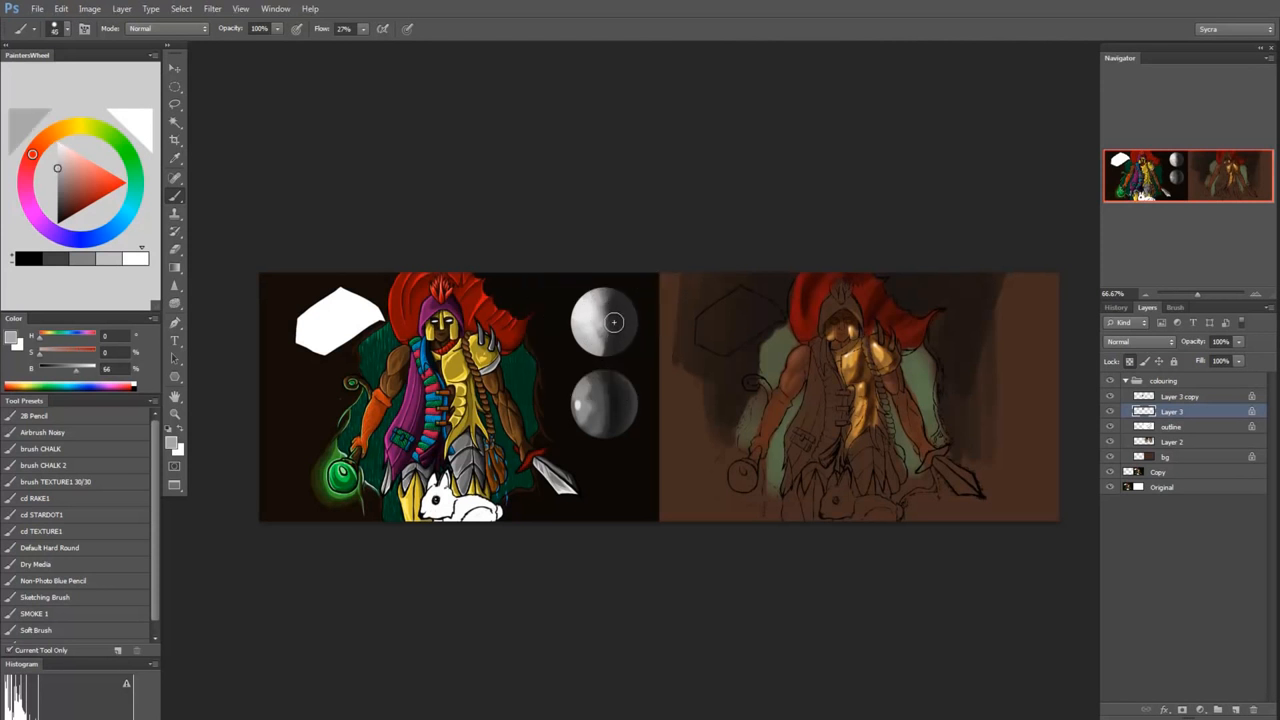
{"action": "left_click", "coordinate": [586, 312], "text": "alt"}
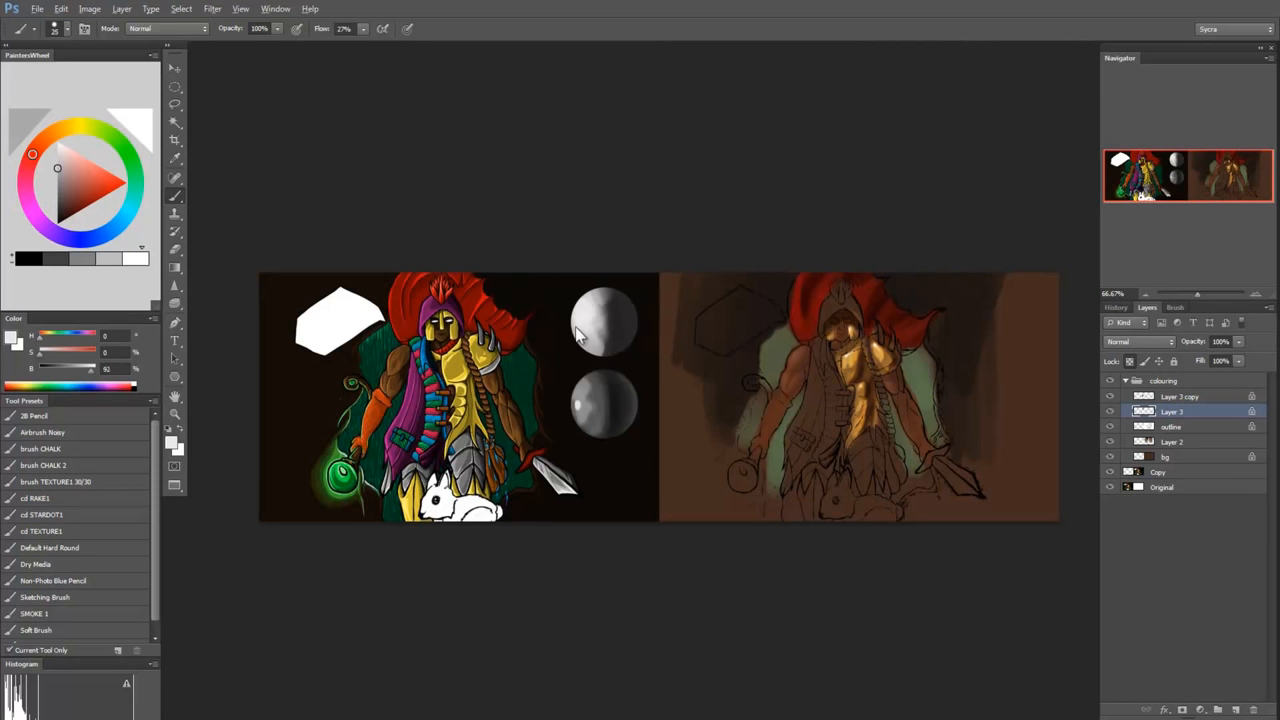
{"action": "left_click", "coordinate": [598, 320], "text": "alt"}
{"action": "mouse_move", "coordinate": [602, 316]}
{"action": "left_mouse_down"}
{"action": "mouse_move", "coordinate": [608, 292]}
{"action": "mouse_move", "coordinate": [622, 300]}
{"action": "left_mouse_up"}
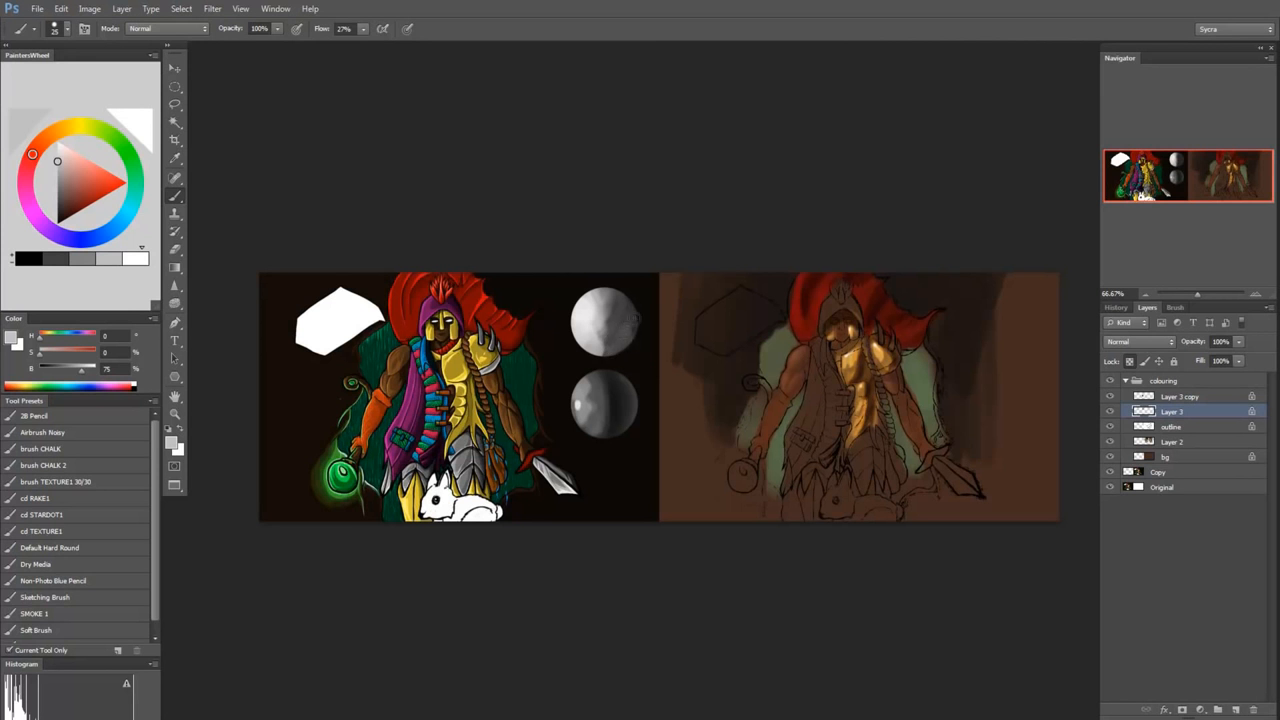
Step: Brighten the lit side of the upper sphere with a sampled light grey of brightness 91
{"action": "left_click", "coordinate": [622, 335], "text": "alt"}
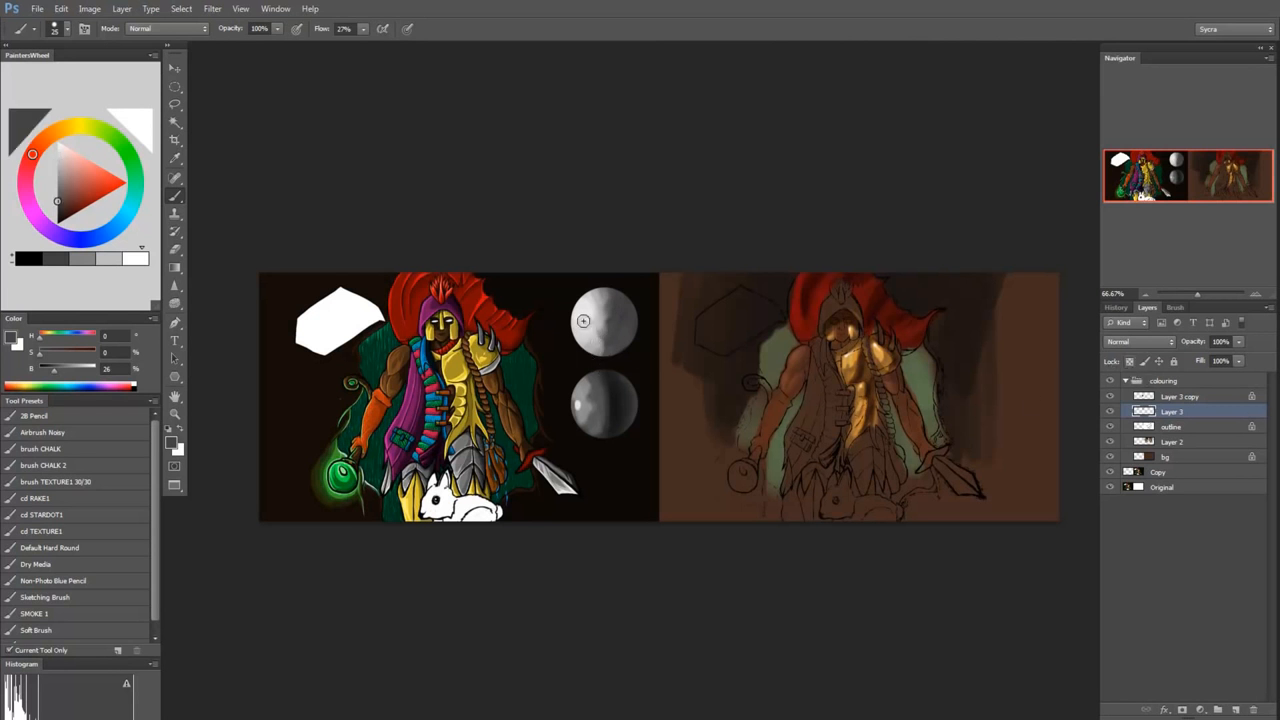
{"action": "left_click", "coordinate": [587, 309], "text": "alt"}
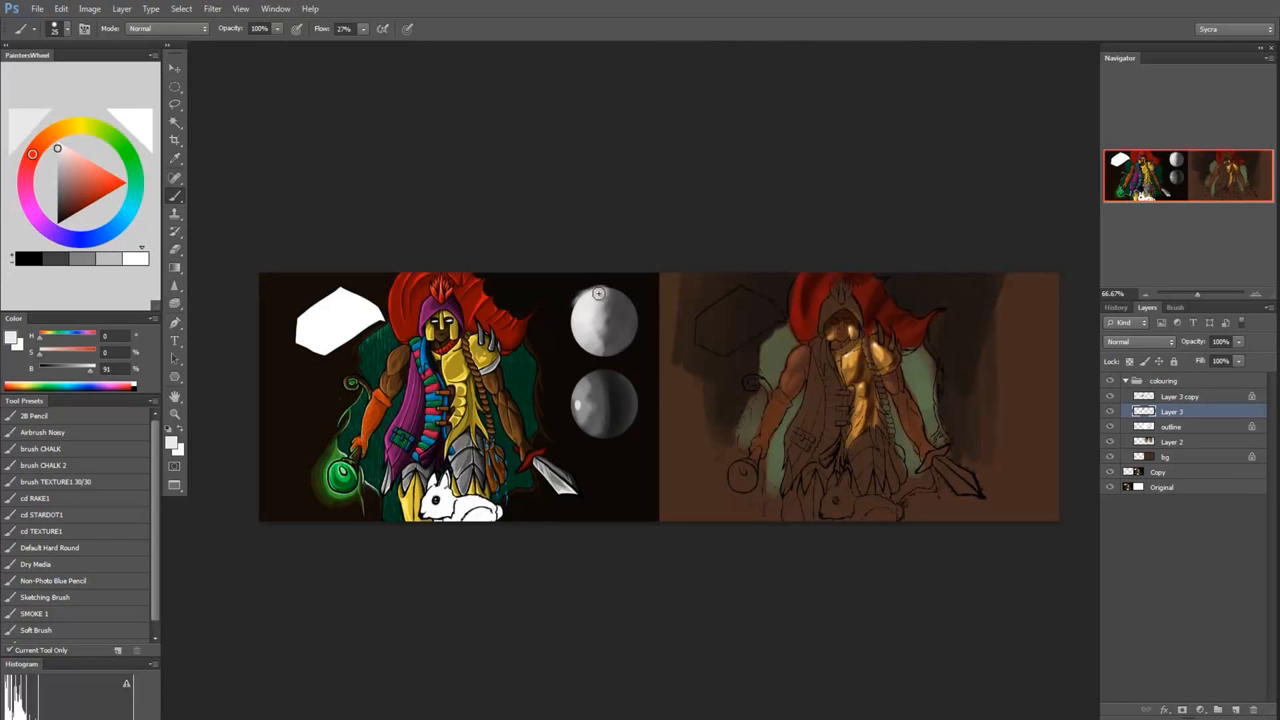
{"action": "mouse_move", "coordinate": [598, 293]}
{"action": "left_mouse_down"}
{"action": "mouse_move", "coordinate": [575, 330]}
{"action": "mouse_move", "coordinate": [572, 320]}
{"action": "mouse_move", "coordinate": [592, 349]}
{"action": "mouse_move", "coordinate": [577, 337]}
{"action": "mouse_move", "coordinate": [582, 346]}
{"action": "left_mouse_up"}
Step: Give the upper sphere a rough, fur-like surface and edge with a small brush and greys sampled from both spheres
{"action": "left_click", "coordinate": [606, 390], "text": "alt"}
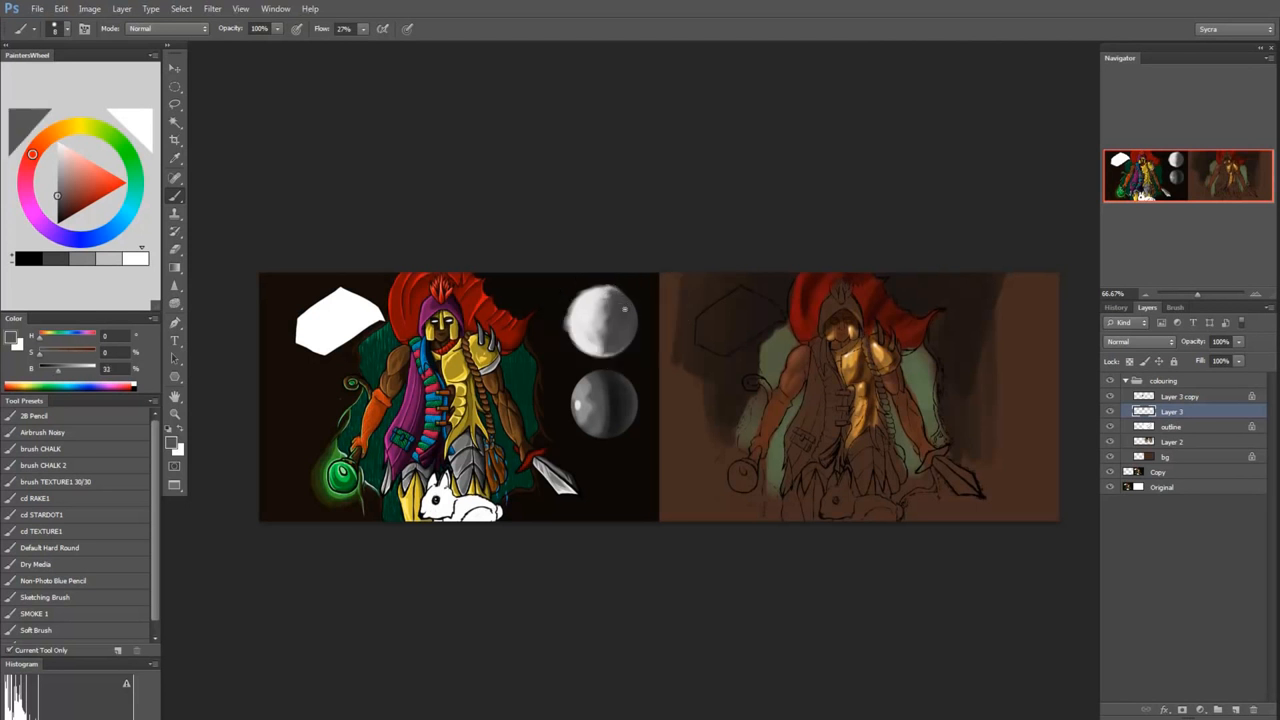
{"action": "left_click", "coordinate": [598, 316], "text": "alt"}
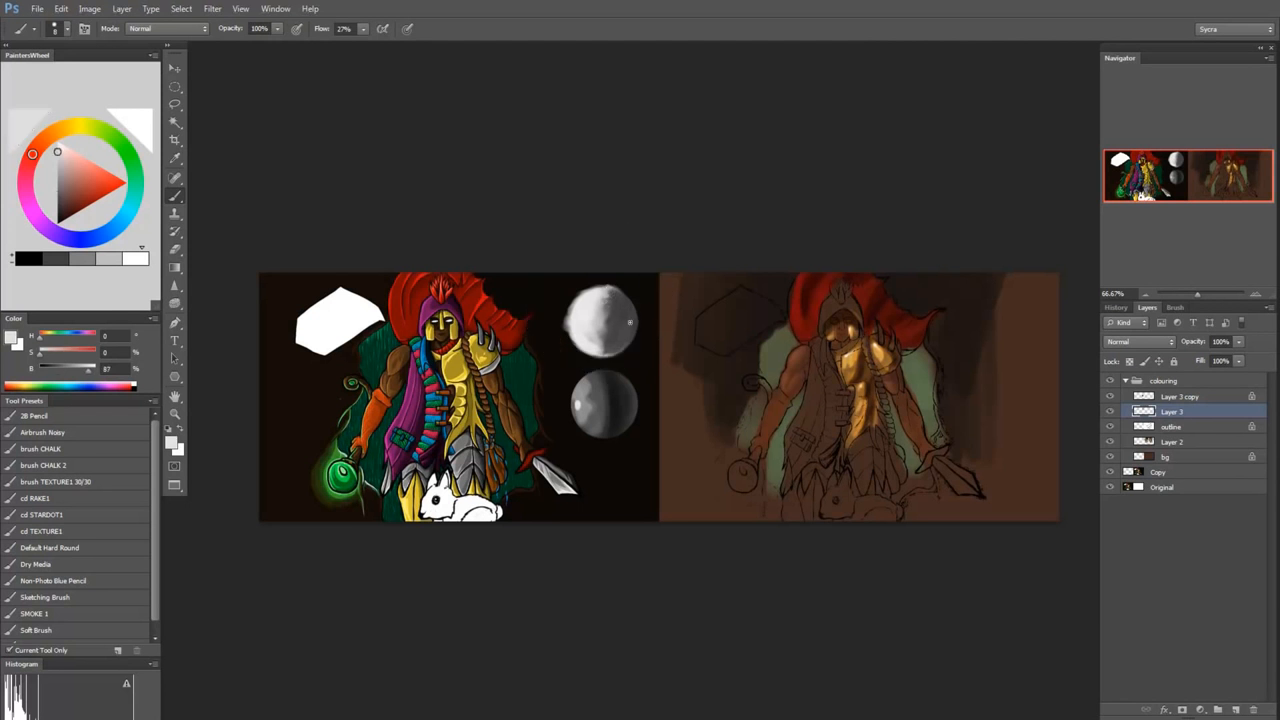
{"action": "left_click", "coordinate": [627, 328], "text": "alt"}
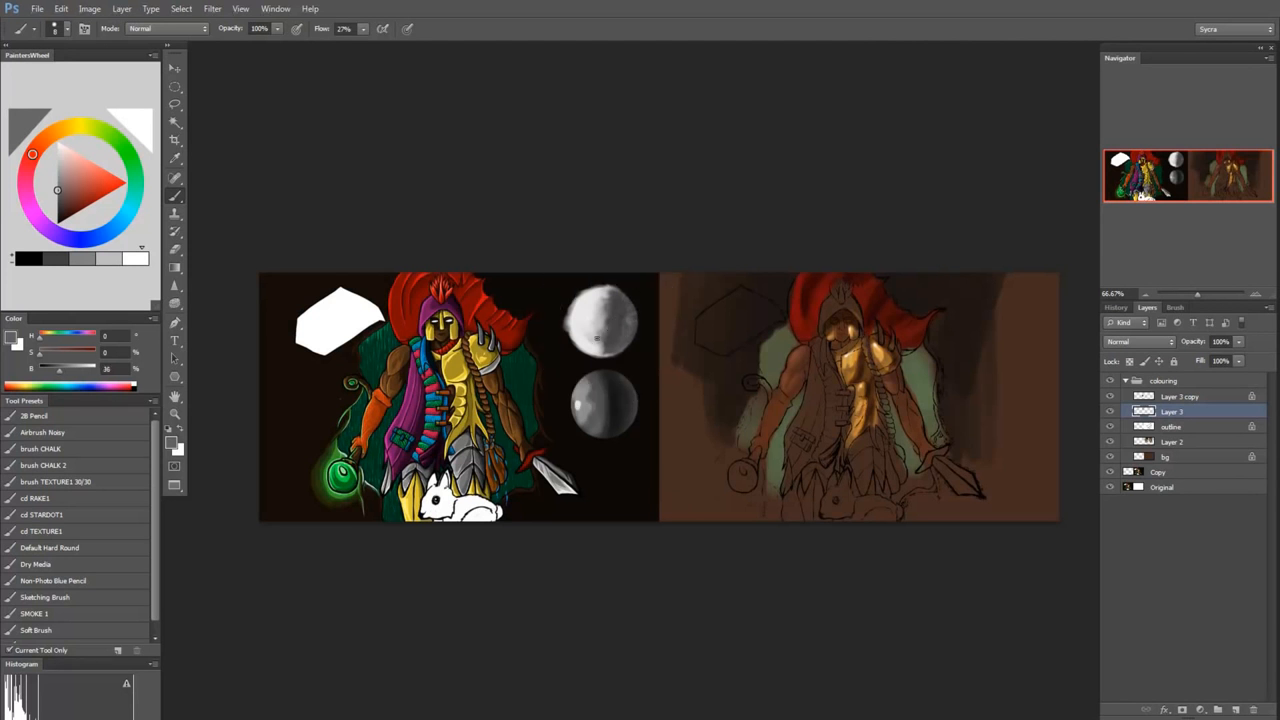
{"action": "left_click", "coordinate": [605, 328], "text": "alt"}
{"action": "left_click_drag", "start_coordinate": [583, 350], "coordinate": [601, 292]}
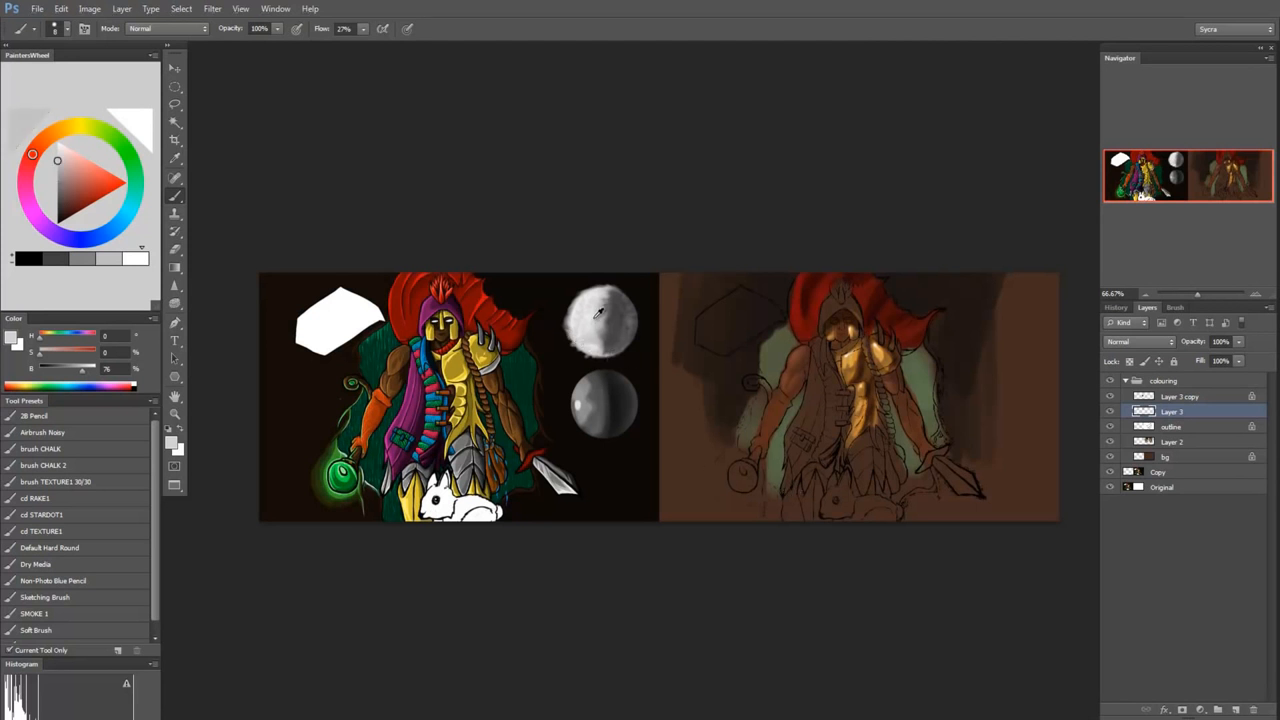
Step: Hide both sphere layers and paint the rabbit on Layer 2 in grey of brightness 79, shaded at 50 and highlighted at 89
{"action": "left_click_drag", "start_coordinate": [1110, 396], "coordinate": [1110, 411]}
{"action": "left_click", "coordinate": [1143, 427]}
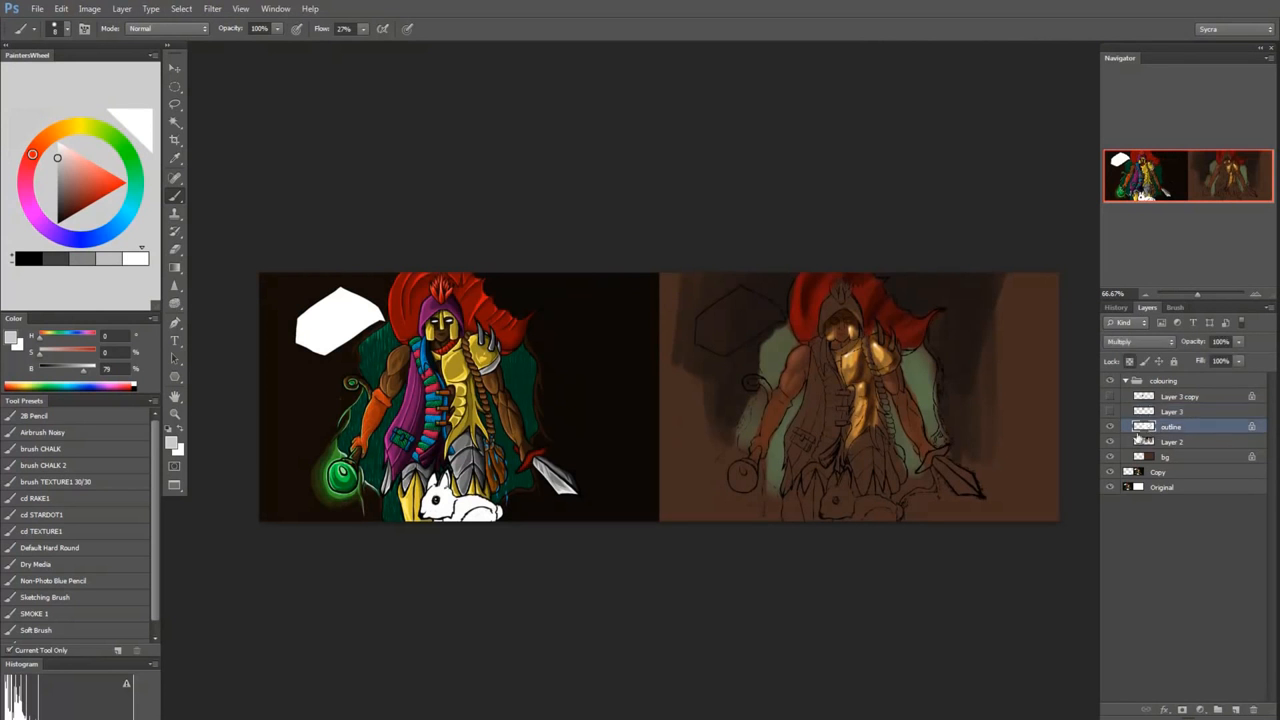
{"action": "left_click", "coordinate": [1163, 443]}
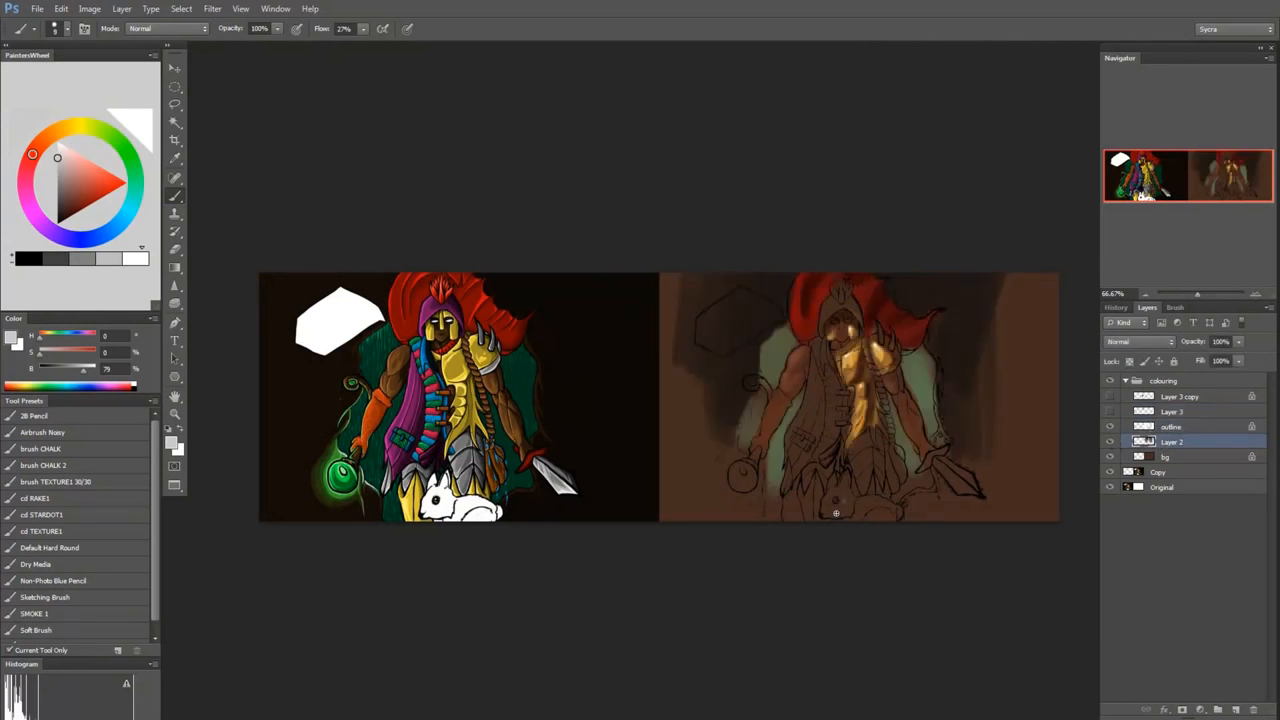
{"action": "mouse_move", "coordinate": [836, 509]}
{"action": "left_mouse_down"}
{"action": "mouse_move", "coordinate": [853, 508]}
{"action": "mouse_move", "coordinate": [825, 511]}
{"action": "mouse_move", "coordinate": [834, 491]}
{"action": "mouse_move", "coordinate": [856, 512]}
{"action": "mouse_move", "coordinate": [877, 506]}
{"action": "mouse_move", "coordinate": [876, 521]}
{"action": "mouse_move", "coordinate": [862, 502]}
{"action": "mouse_move", "coordinate": [868, 506]}
{"action": "left_mouse_up"}
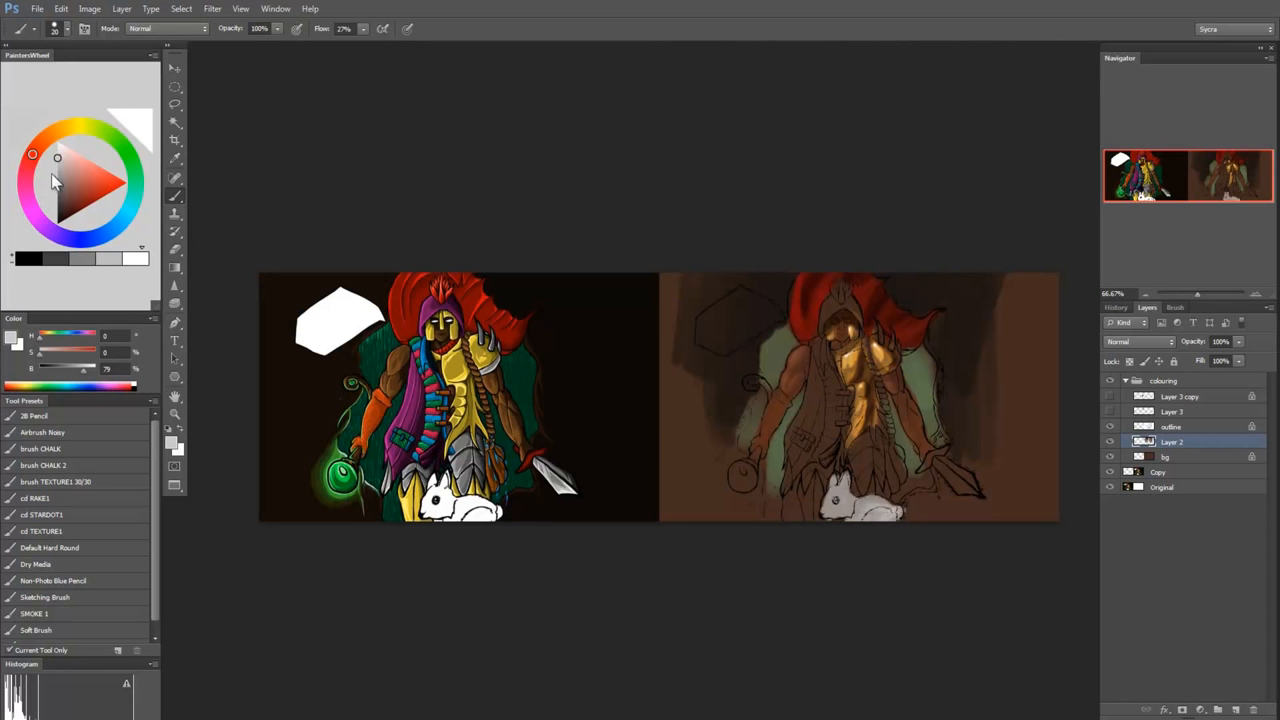
{"action": "left_click_drag", "start_coordinate": [53, 180], "coordinate": [60, 212]}
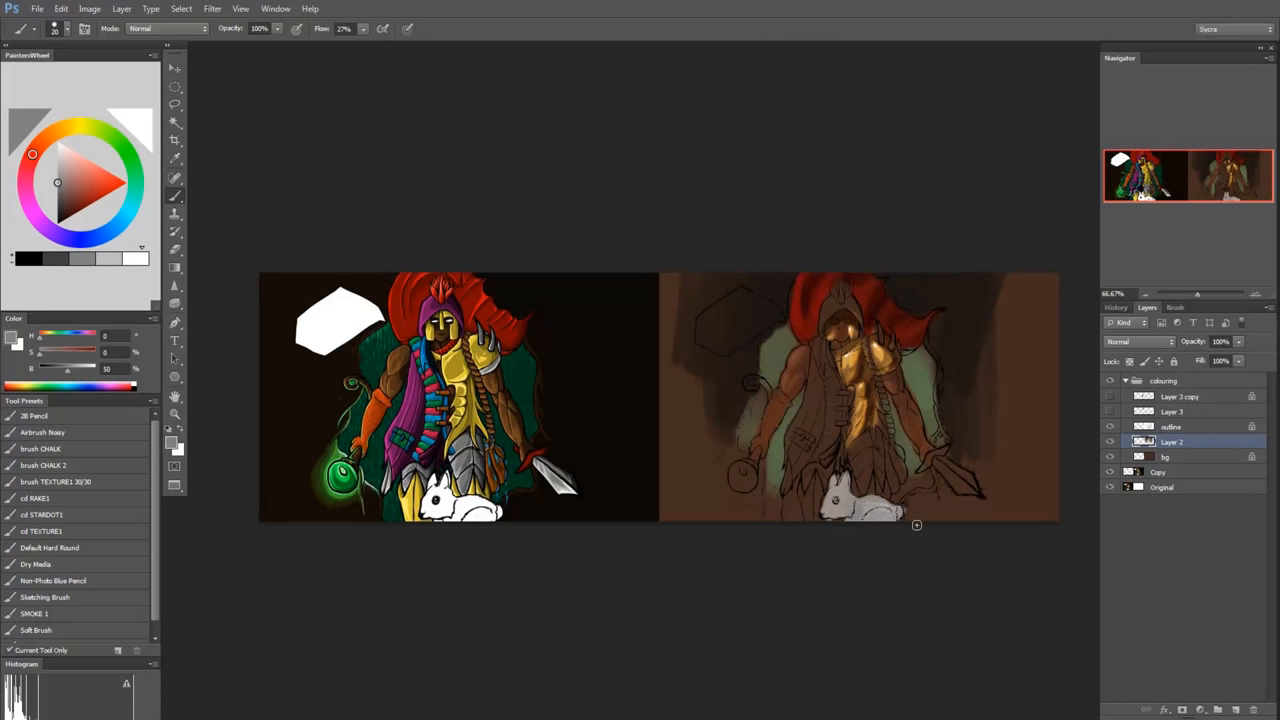
{"action": "left_click_drag", "start_coordinate": [62, 164], "coordinate": [47, 151]}
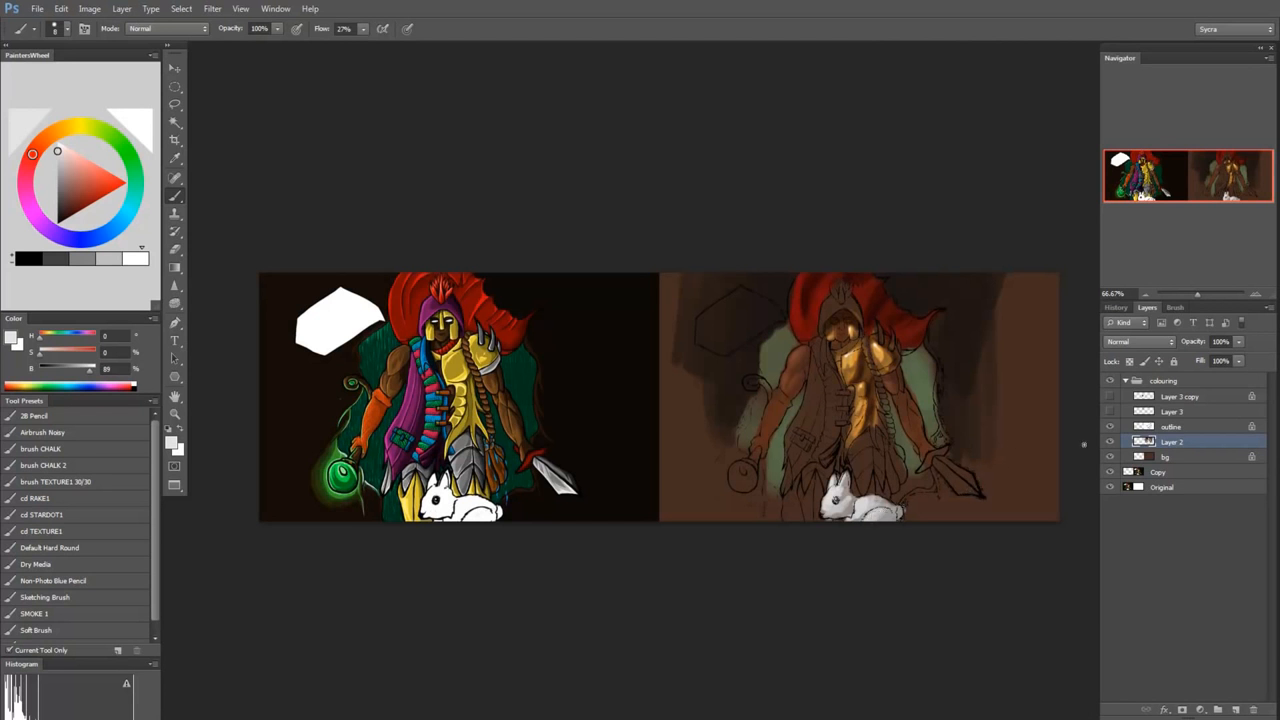
Step: Add a new empty layer directly above the outline layer
{"action": "left_click", "coordinate": [1163, 429]}
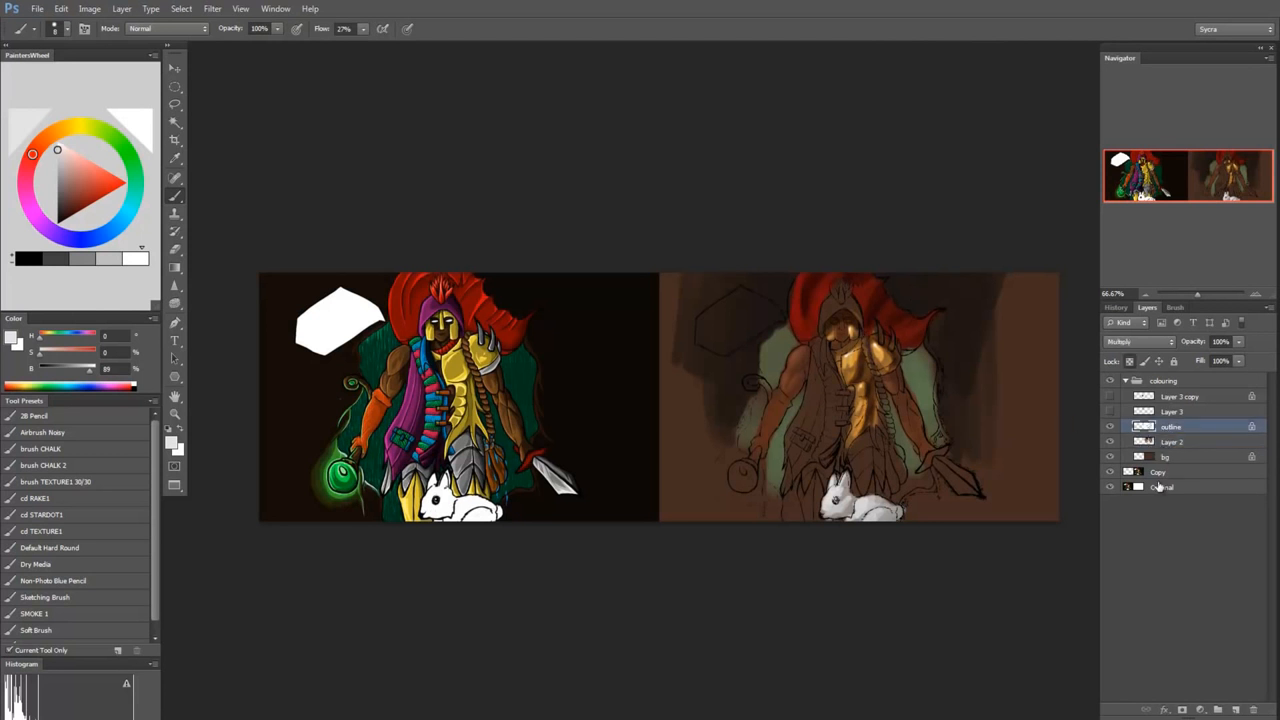
{"action": "left_click", "coordinate": [1231, 694]}
{"action": "left_click", "coordinate": [1236, 709]}
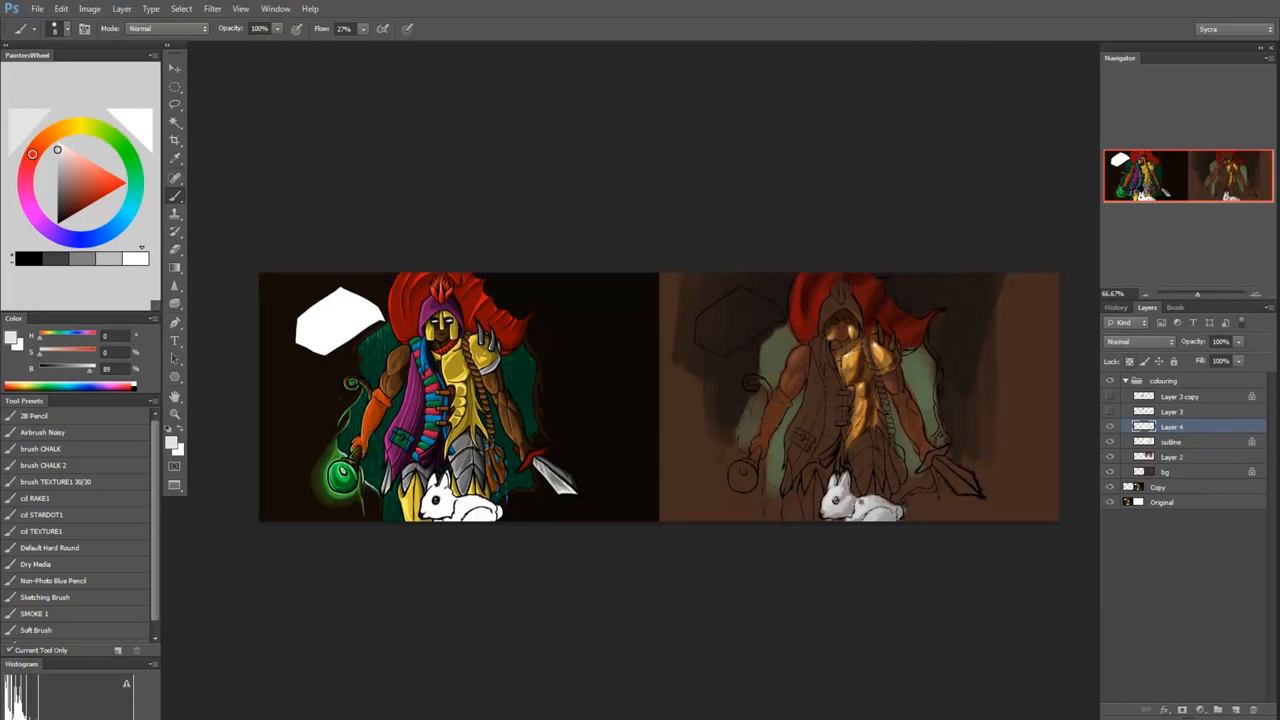
Step: Refine the white rabbit's body and lower edge on Layer 4 with light and mid greys sampled from its fur
{"action": "left_click", "coordinate": [854, 508], "text": "alt"}
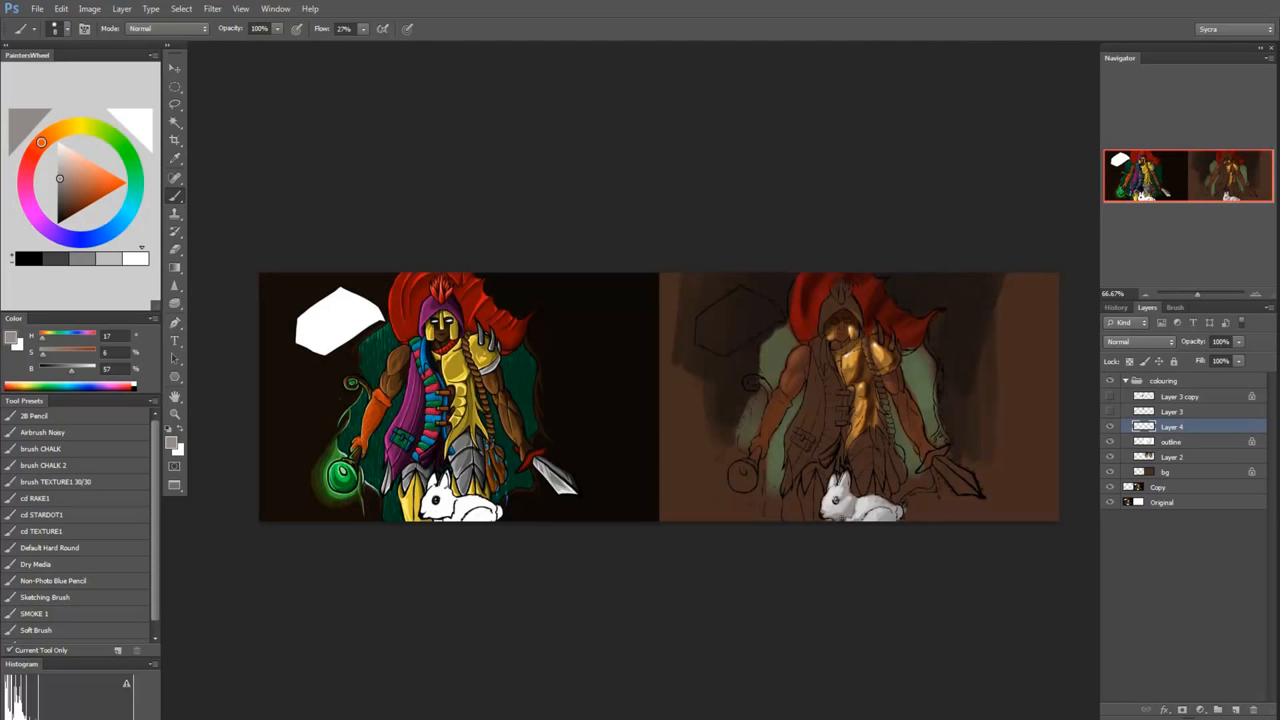
{"action": "left_click_drag", "start_coordinate": [833, 501], "coordinate": [860, 508]}
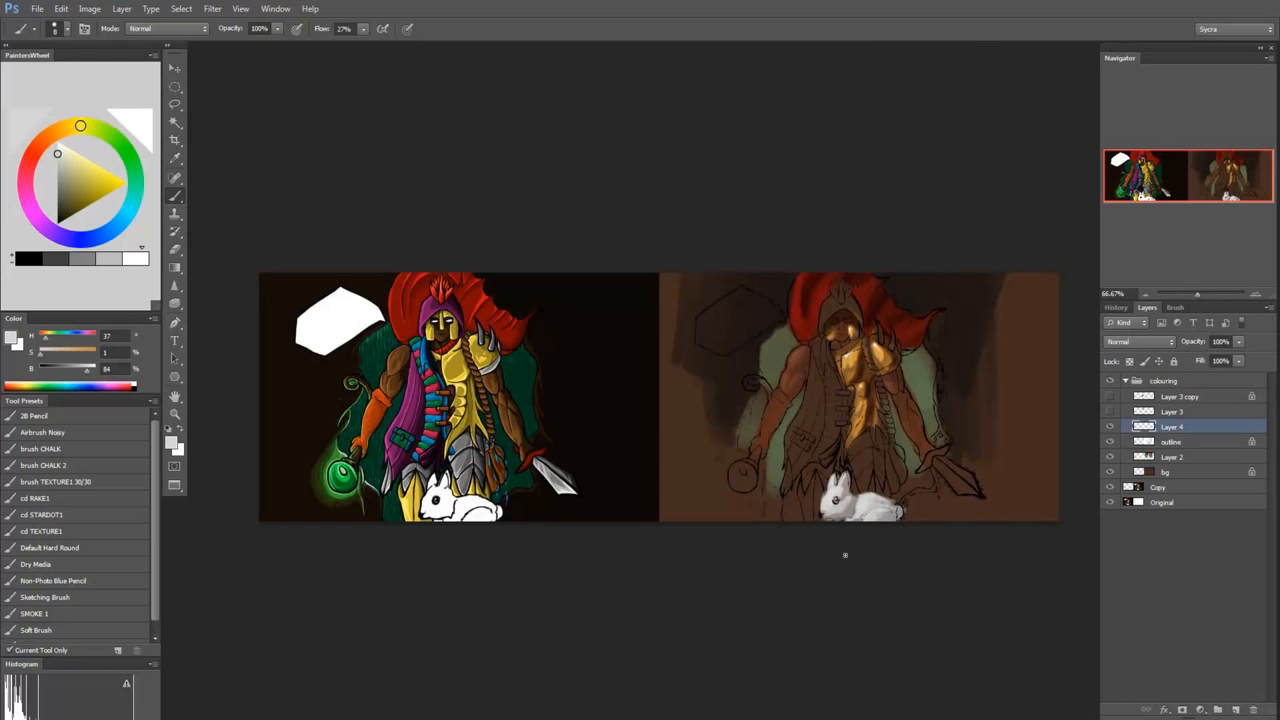
{"action": "left_click", "coordinate": [888, 527], "text": "alt"}
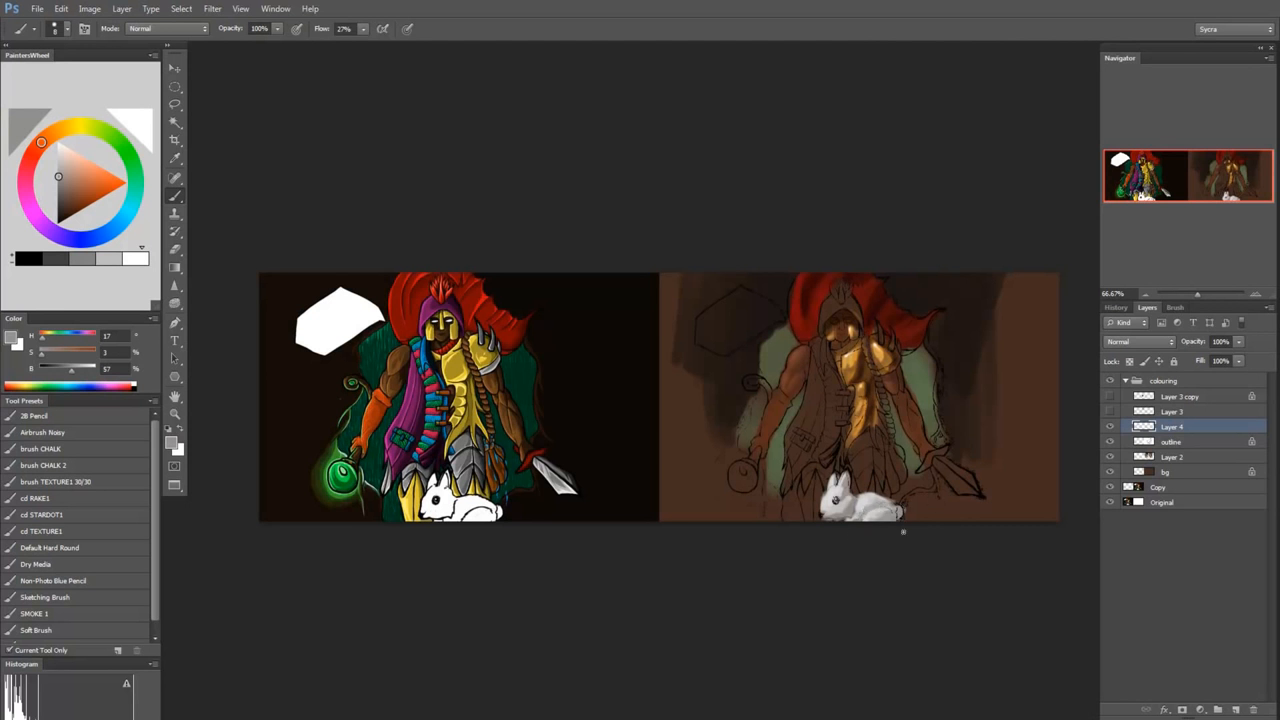
{"action": "left_click", "coordinate": [898, 508], "text": "alt"}
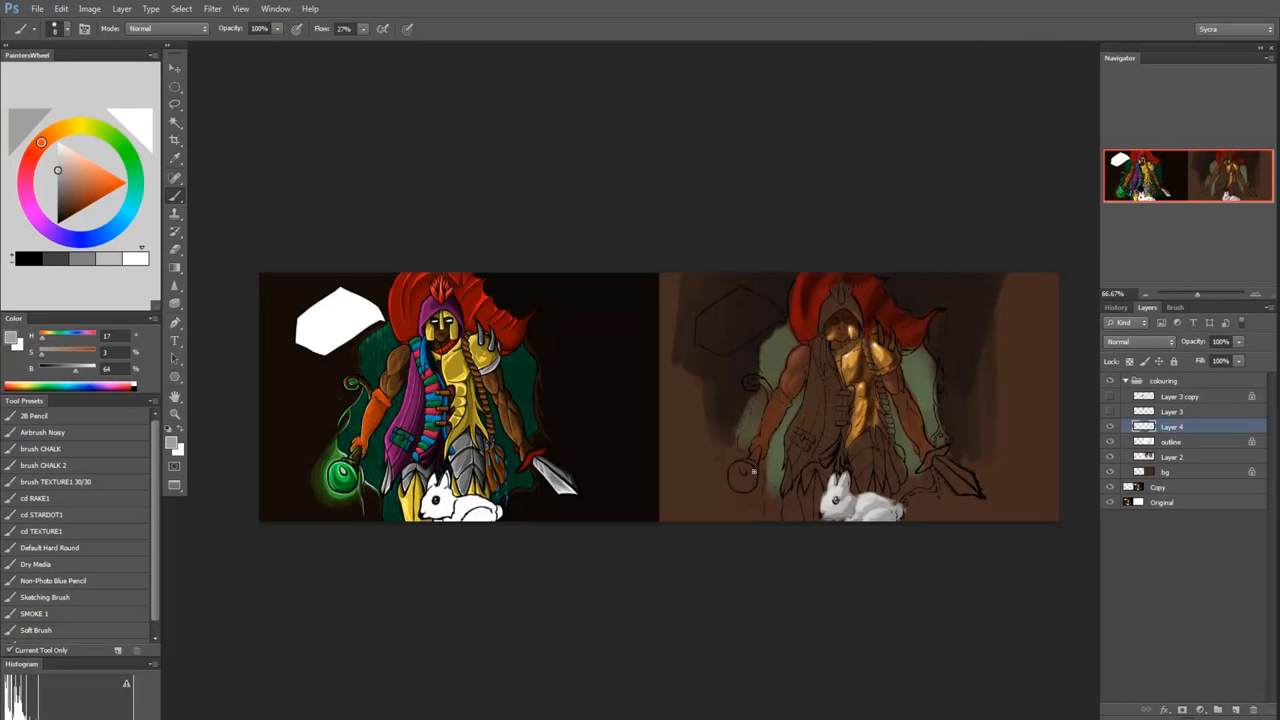
Step: Fill the orb below the character's hand with dark green of hue about 110, using a brush of size 40
{"action": "left_click", "coordinate": [118, 148]}
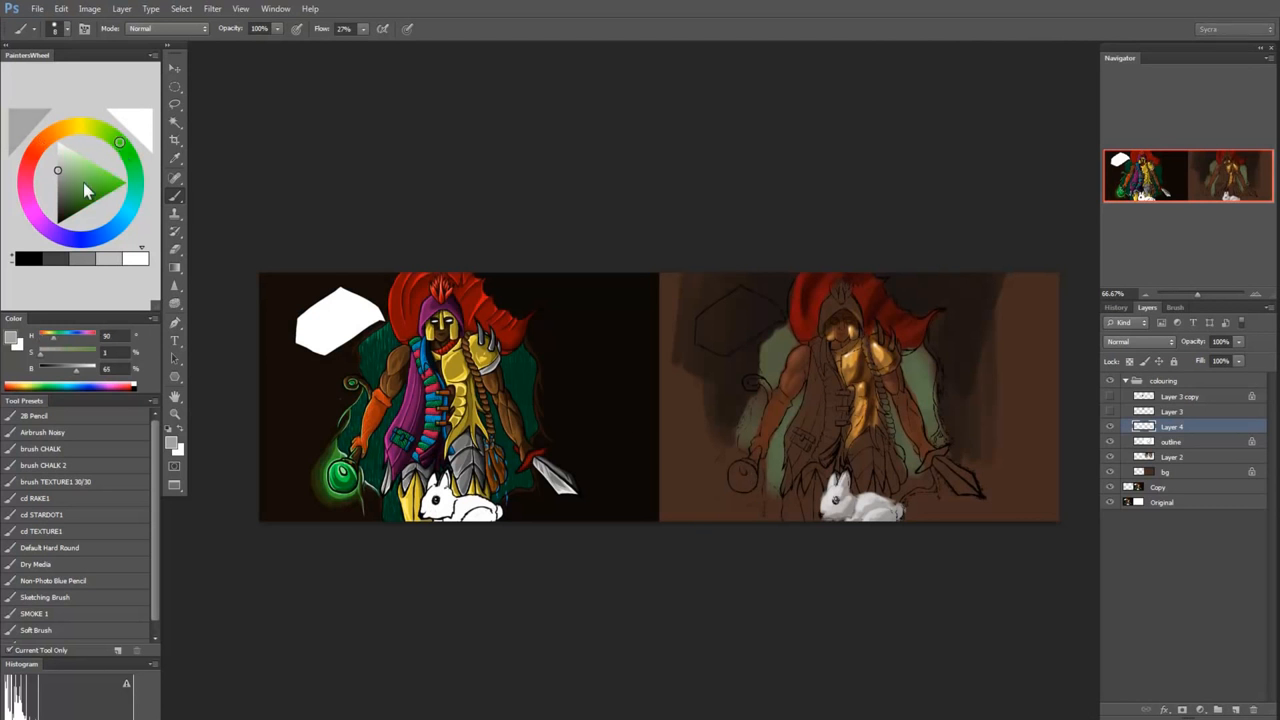
{"action": "left_click_drag", "start_coordinate": [75, 169], "coordinate": [87, 162]}
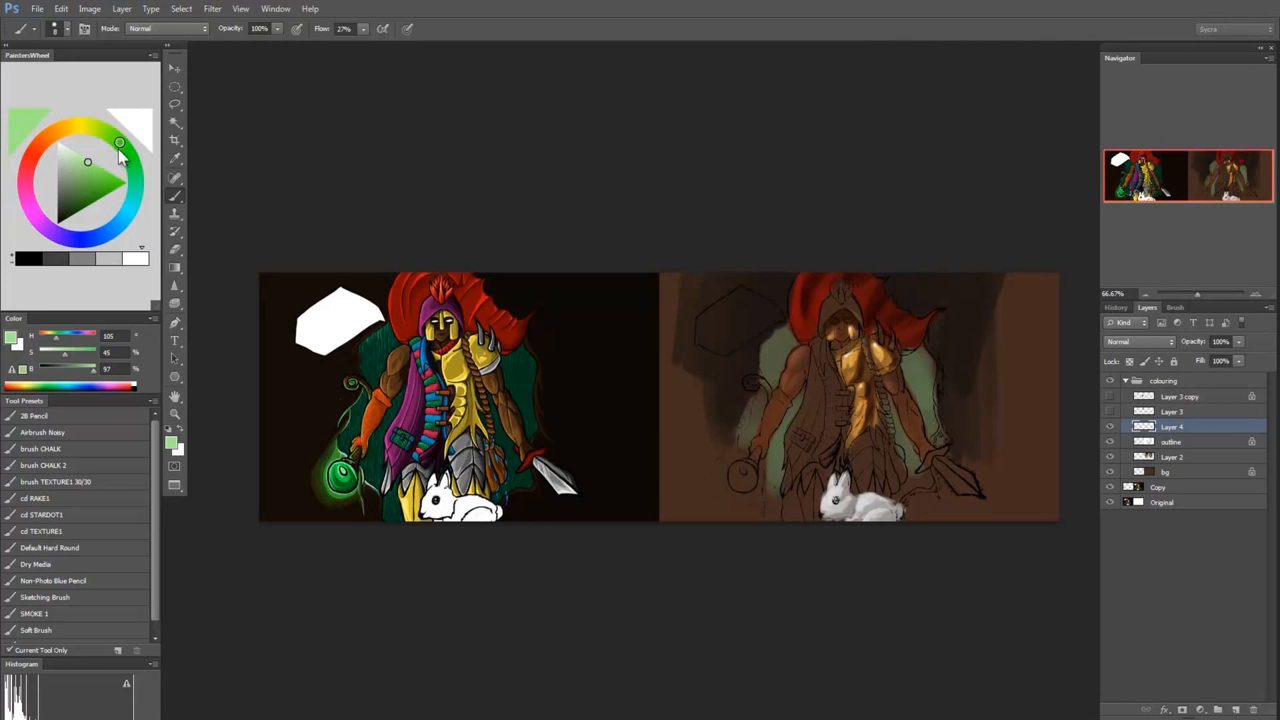
{"action": "left_click", "coordinate": [122, 149]}
{"action": "left_click_drag", "start_coordinate": [73, 205], "coordinate": [88, 245]}
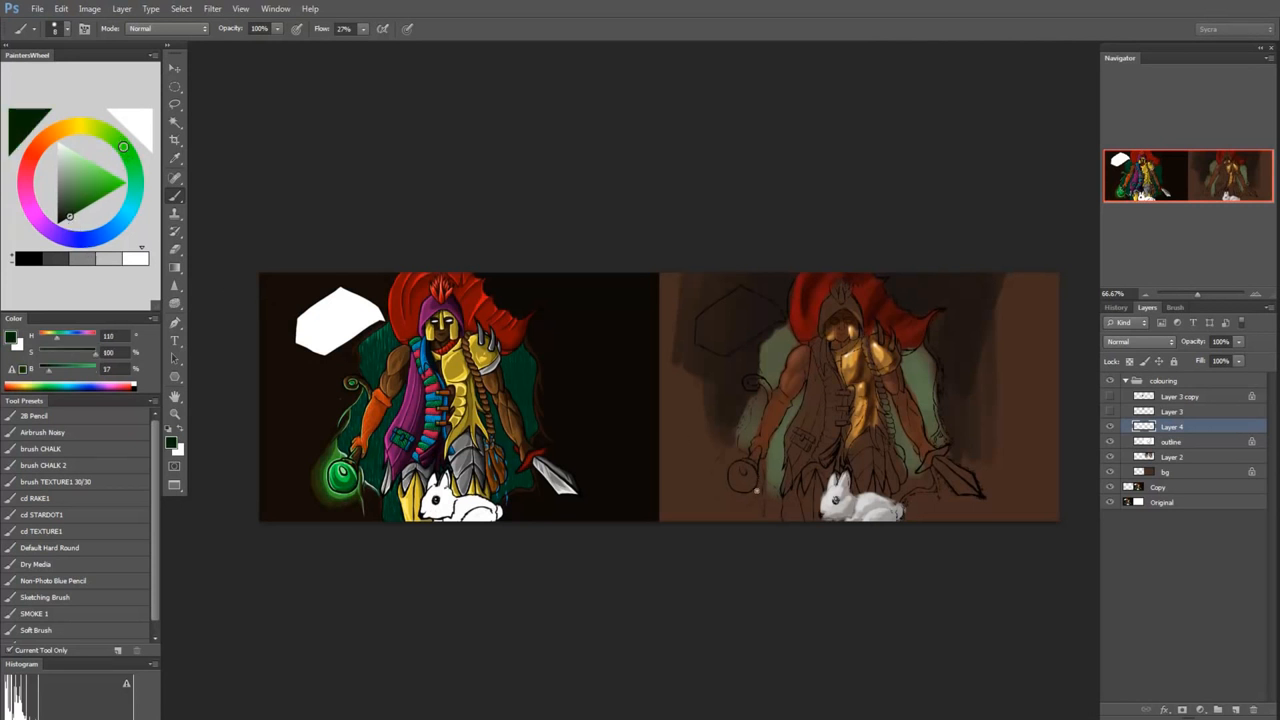
{"action": "key", "text": "bracketright"}
{"action": "key", "text": "bracketright"}
{"action": "key", "text": "bracketright"}
{"action": "key", "text": "bracketright"}
{"action": "left_click_drag", "start_coordinate": [739, 465], "coordinate": [747, 472]}
{"action": "left_click_drag", "start_coordinate": [84, 218], "coordinate": [62, 220]}
{"action": "mouse_move", "coordinate": [749, 482]}
{"action": "left_mouse_down"}
{"action": "mouse_move", "coordinate": [737, 475]}
{"action": "mouse_move", "coordinate": [751, 479]}
{"action": "left_mouse_up"}
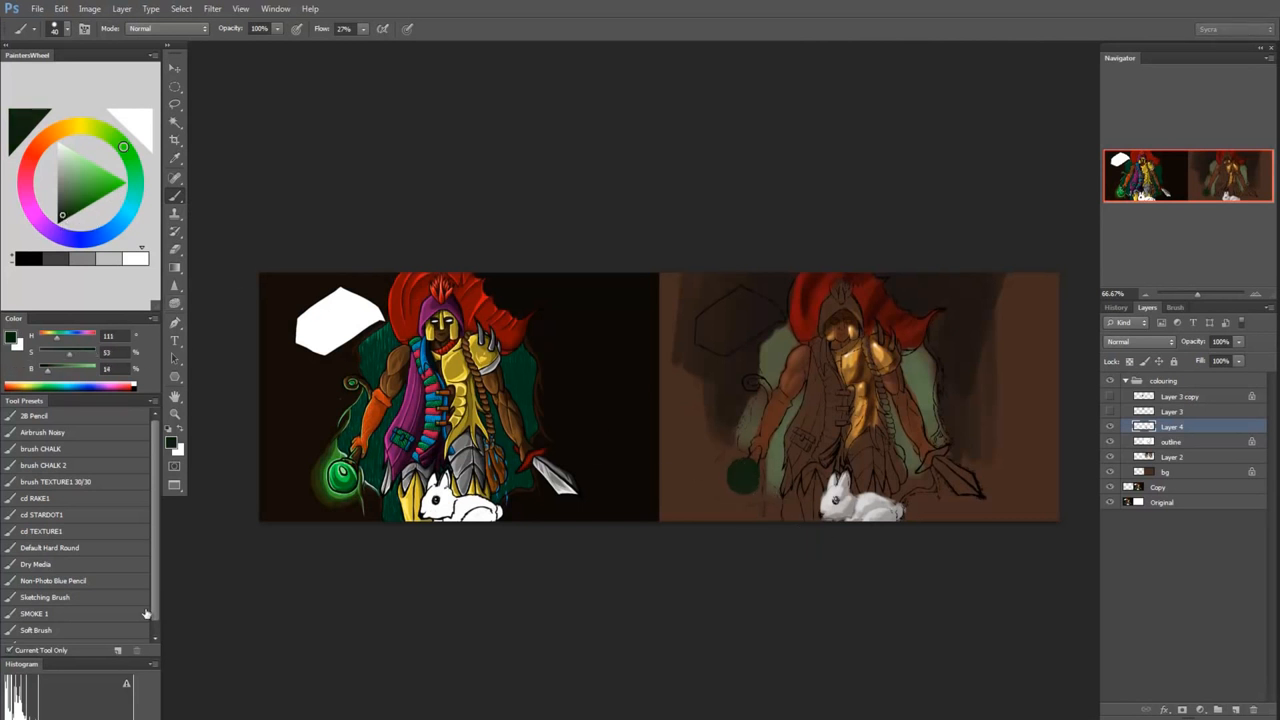
Step: Add a glow to the orb with the Soft Brush at size 40, using green of hue 98, brightness 100 and saturation 40, then 75
{"action": "left_click_drag", "start_coordinate": [76, 631], "coordinate": [86, 633]}
{"action": "left_click", "coordinate": [85, 158]}
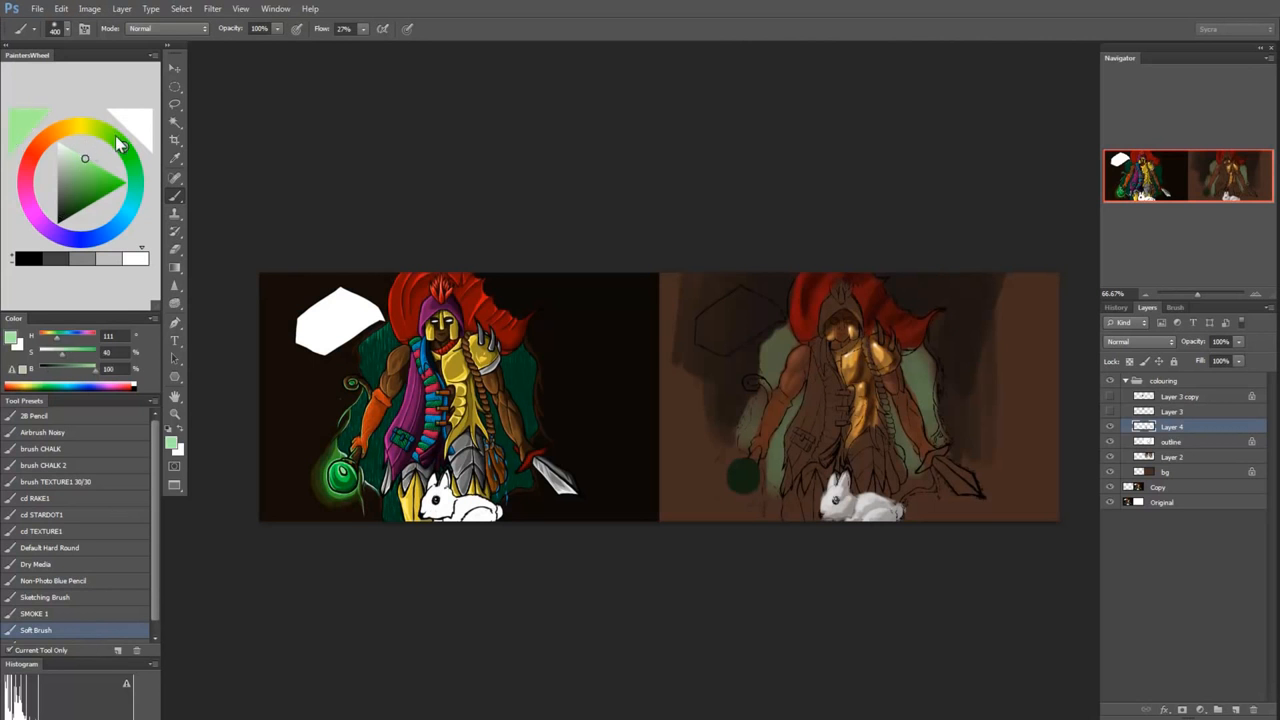
{"action": "left_click", "coordinate": [117, 143]}
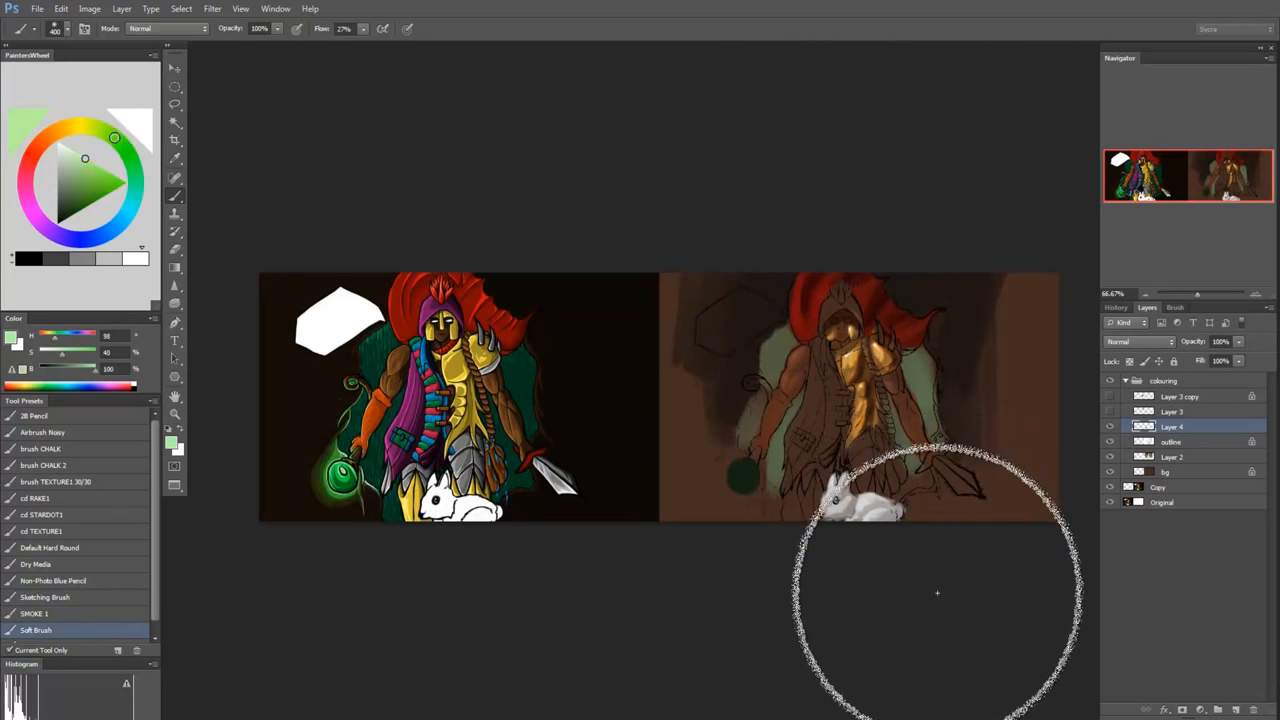
{"action": "key", "text": "bracketleft"}
{"action": "key", "text": "bracketleft"}
{"action": "key", "text": "bracketleft"}
{"action": "key", "text": "bracketleft"}
{"action": "key", "text": "bracketleft"}
{"action": "key", "text": "bracketleft"}
{"action": "key", "text": "bracketleft"}
{"action": "key", "text": "bracketleft"}
{"action": "key", "text": "bracketleft"}
{"action": "key", "text": "bracketleft"}
{"action": "key", "text": "bracketleft"}
{"action": "key", "text": "bracketleft"}
{"action": "key", "text": "bracketleft"}
{"action": "key", "text": "bracketleft"}
{"action": "key", "text": "bracketleft"}
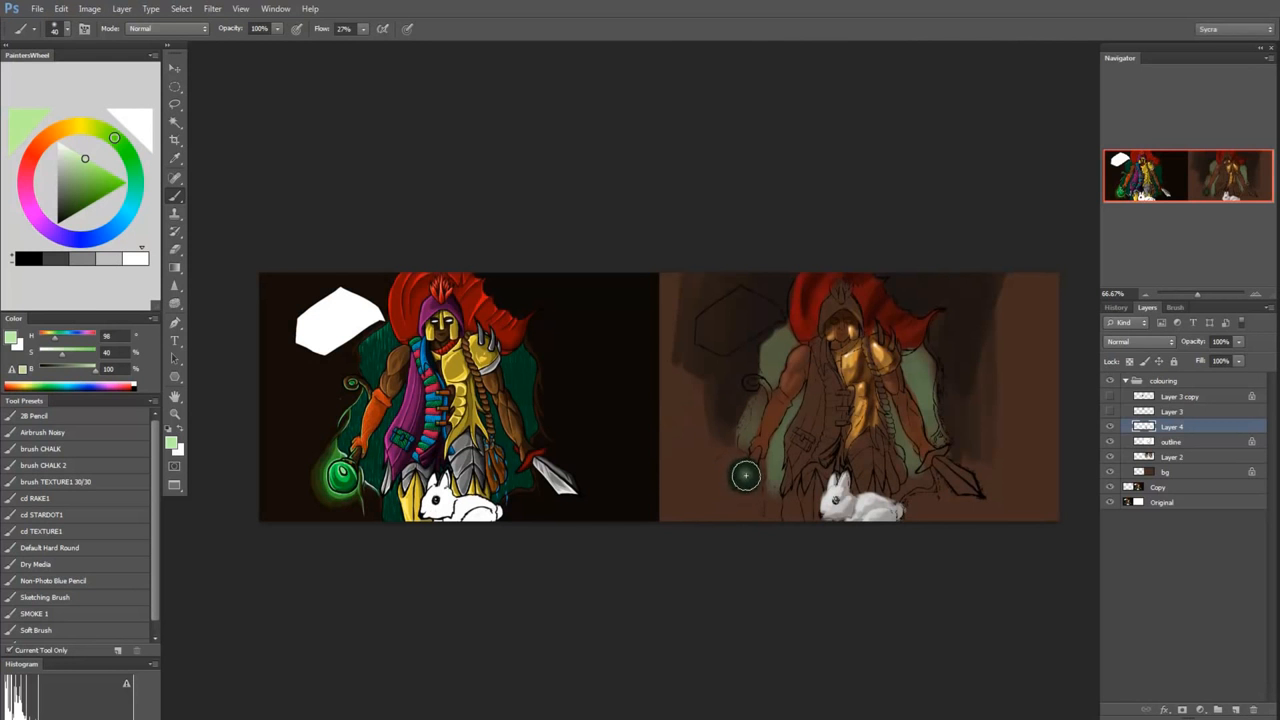
{"action": "left_click", "coordinate": [109, 172]}
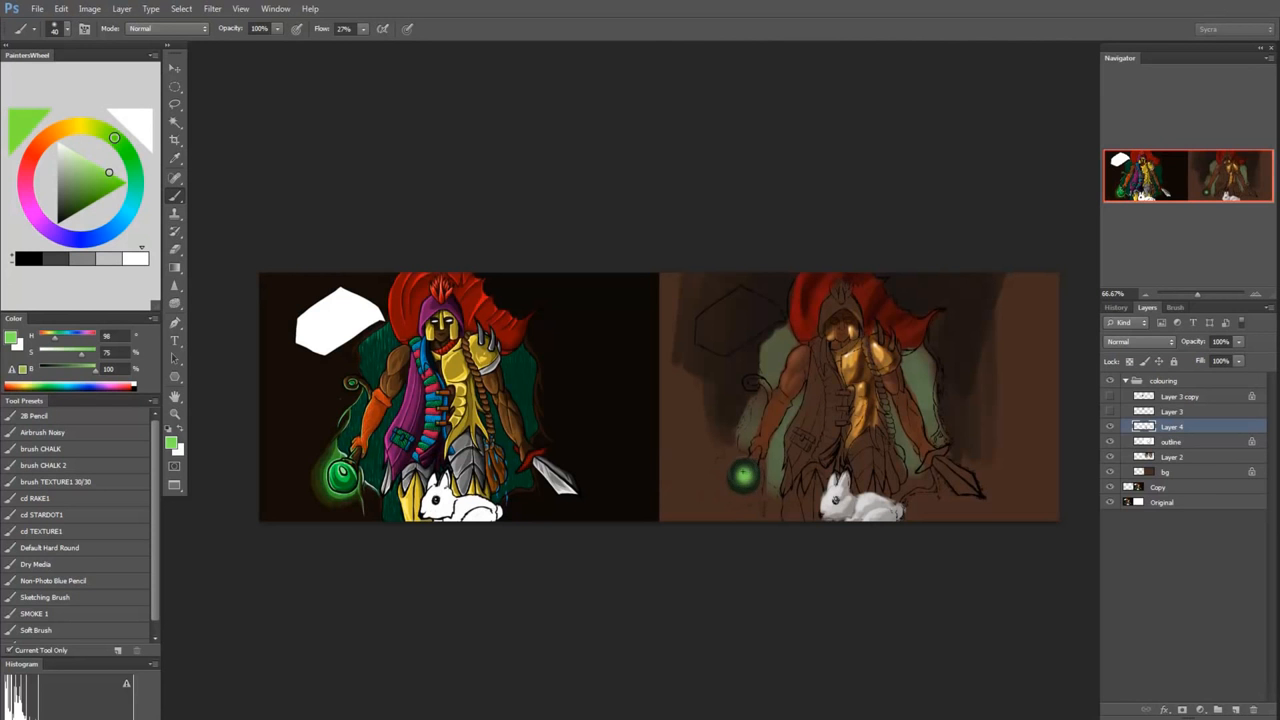
{"action": "left_click_drag", "start_coordinate": [744, 472], "coordinate": [744, 477]}
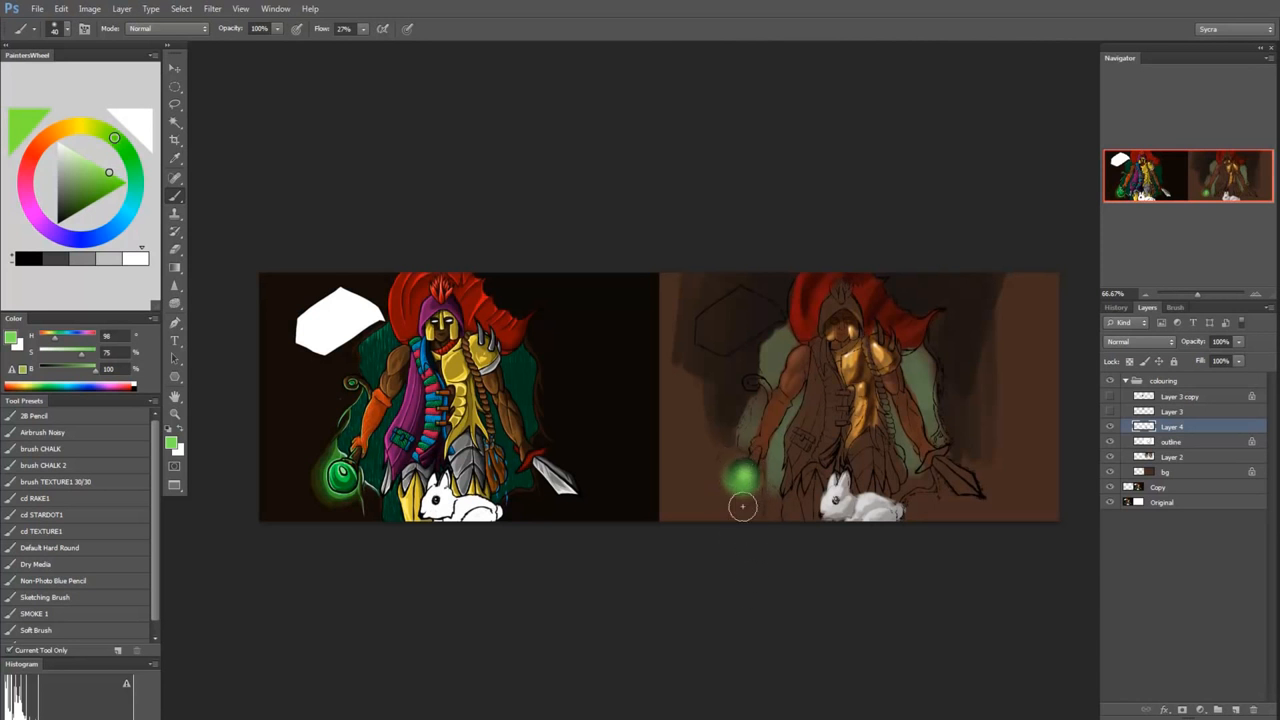
Step: Blend the backdrop around the character with a sampled olive of hue 77 and brightness 36, enlarging the soft brush to 200
{"action": "key", "text": "bracketleft"}
{"action": "key", "text": "bracketleft"}
{"action": "key", "text": "bracketright"}
{"action": "key", "text": "bracketright"}
{"action": "key", "text": "bracketright"}
{"action": "key", "text": "bracketright"}
{"action": "key", "text": "bracketright"}
{"action": "key", "text": "bracketright"}
{"action": "key", "text": "bracketright"}
{"action": "key", "text": "bracketright"}
{"action": "left_click", "coordinate": [781, 349], "text": "alt"}
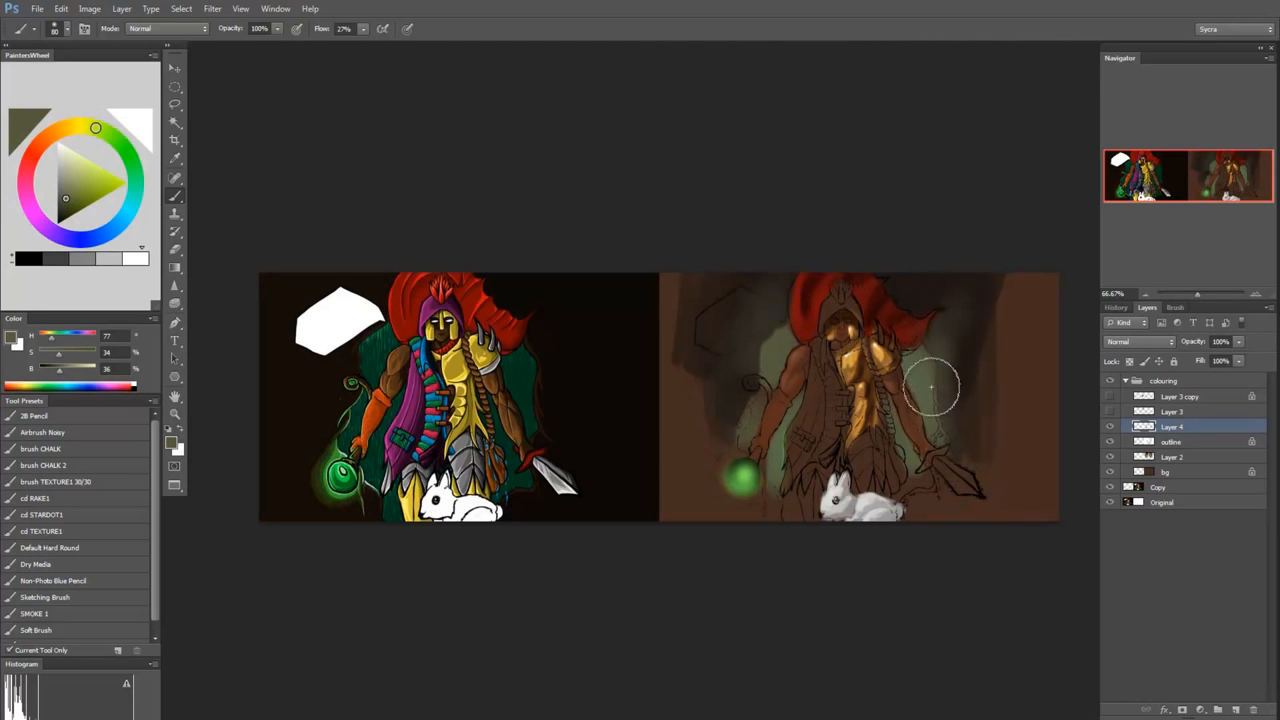
{"action": "mouse_move", "coordinate": [929, 296]}
{"action": "left_mouse_down"}
{"action": "mouse_move", "coordinate": [891, 285]}
{"action": "mouse_move", "coordinate": [923, 291]}
{"action": "mouse_move", "coordinate": [920, 281]}
{"action": "left_mouse_up"}
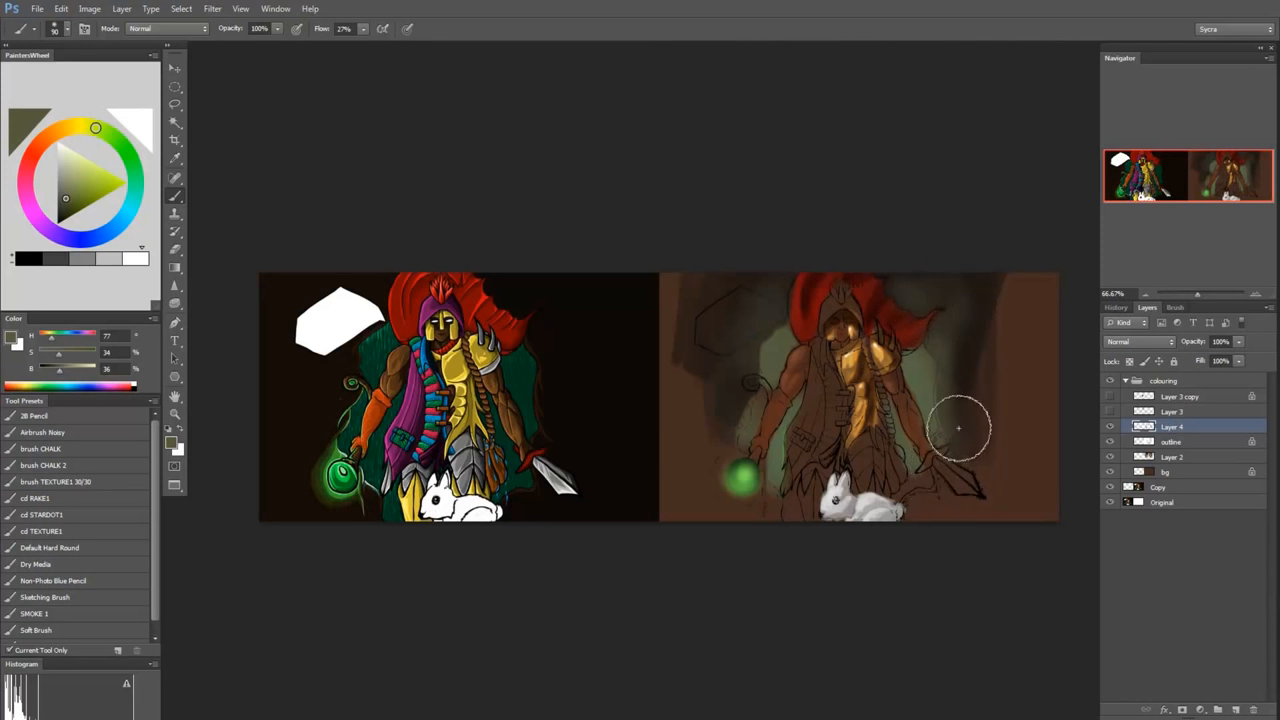
{"action": "key", "text": "bracketright"}
{"action": "key", "text": "bracketright"}
{"action": "key", "text": "bracketright"}
{"action": "key", "text": "bracketright"}
{"action": "key", "text": "bracketright"}
{"action": "key", "text": "bracketright"}
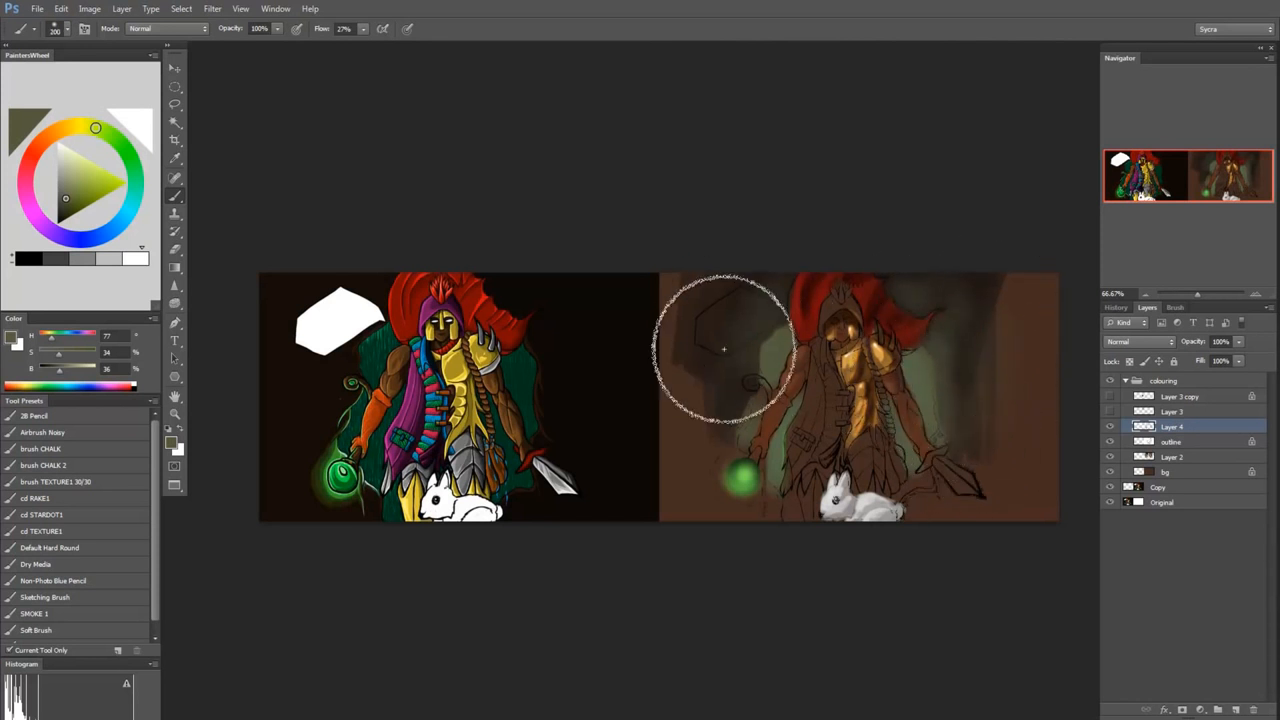
{"action": "mouse_move", "coordinate": [703, 400]}
{"action": "left_mouse_down"}
{"action": "mouse_move", "coordinate": [717, 432]}
{"action": "mouse_move", "coordinate": [663, 370]}
{"action": "mouse_move", "coordinate": [693, 301]}
{"action": "mouse_move", "coordinate": [697, 414]}
{"action": "mouse_move", "coordinate": [778, 489]}
{"action": "left_mouse_up"}
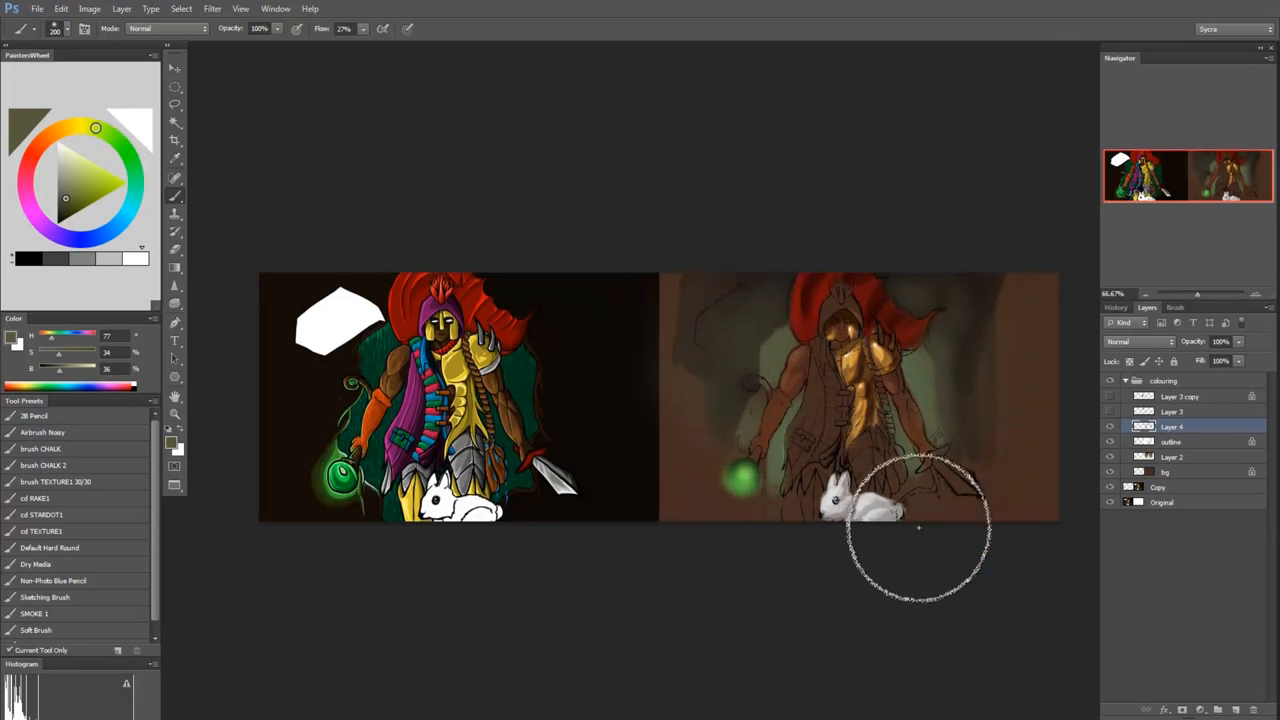
Step: Darken the outer background around the recoloured character with the near-black sampled from the original scene, using the size 200 soft brush
{"action": "left_click", "coordinate": [606, 400], "text": "alt"}
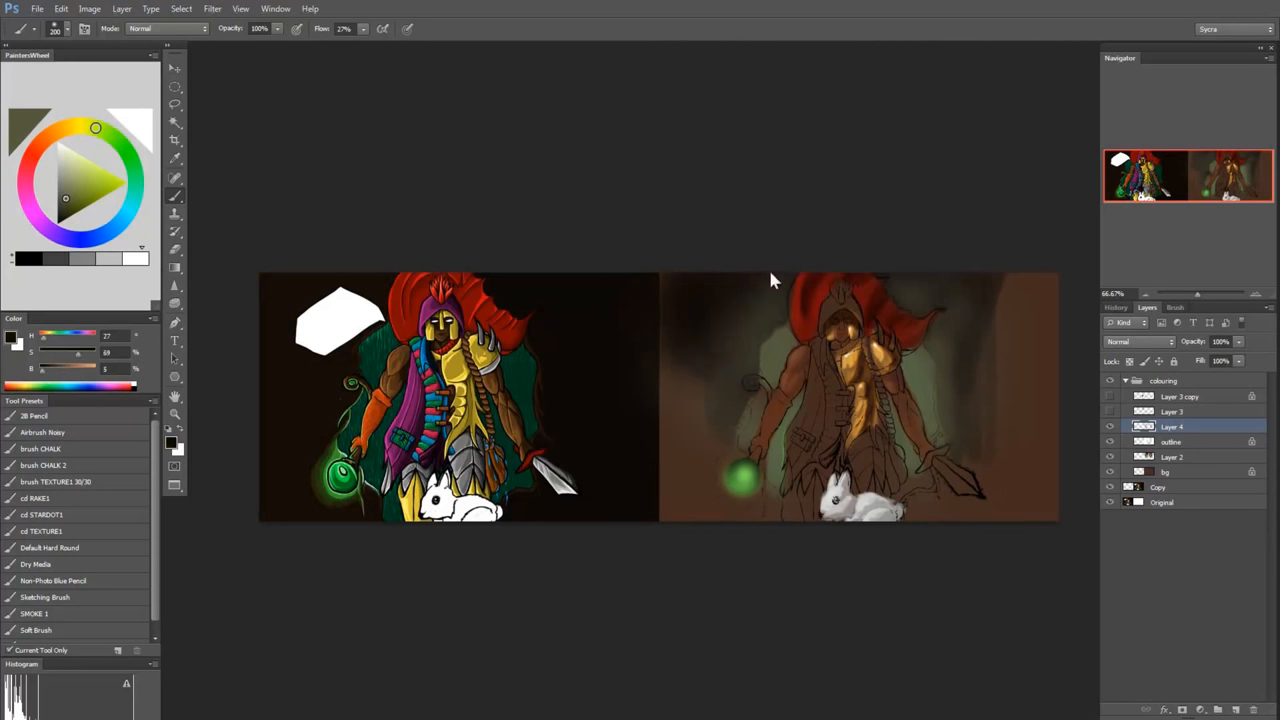
{"action": "mouse_move", "coordinate": [700, 370]}
{"action": "left_mouse_down"}
{"action": "mouse_move", "coordinate": [680, 408]}
{"action": "mouse_move", "coordinate": [666, 309]}
{"action": "left_mouse_up"}
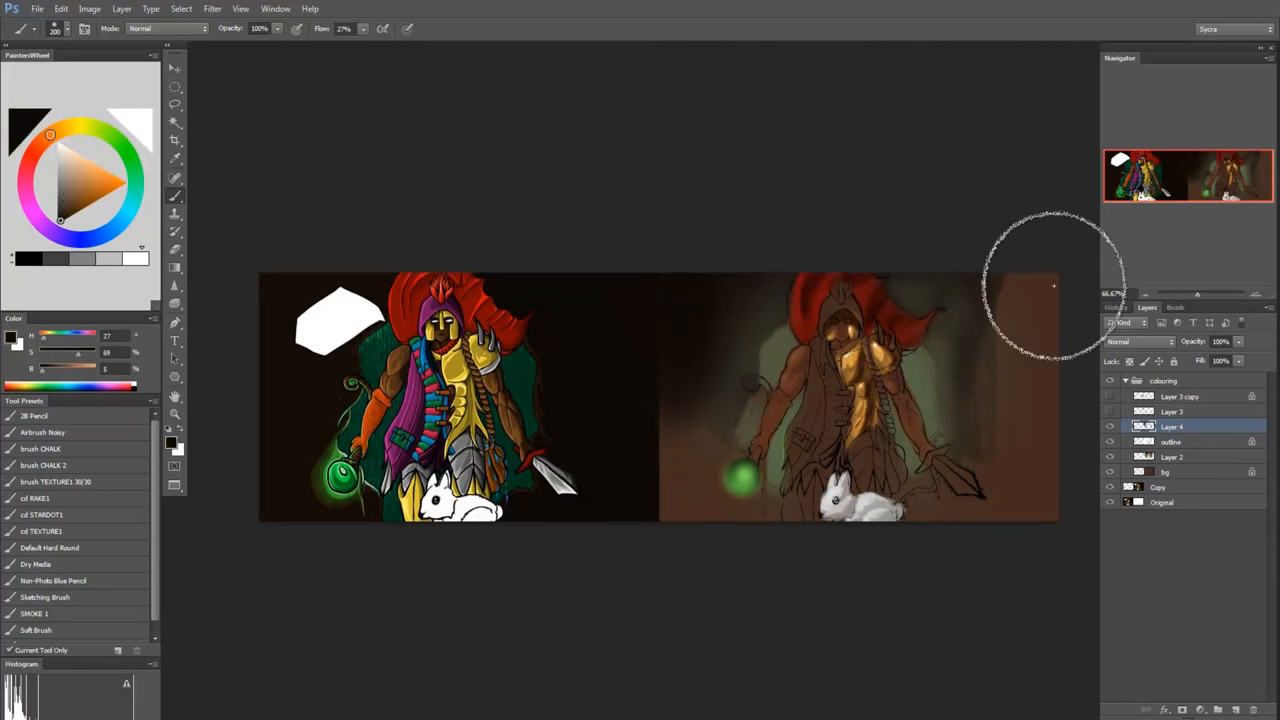
{"action": "mouse_move", "coordinate": [1053, 285]}
{"action": "left_mouse_down"}
{"action": "mouse_move", "coordinate": [997, 298]}
{"action": "mouse_move", "coordinate": [993, 276]}
{"action": "mouse_move", "coordinate": [978, 316]}
{"action": "mouse_move", "coordinate": [1036, 308]}
{"action": "mouse_move", "coordinate": [1047, 349]}
{"action": "mouse_move", "coordinate": [1016, 289]}
{"action": "mouse_move", "coordinate": [985, 404]}
{"action": "mouse_move", "coordinate": [1033, 365]}
{"action": "mouse_move", "coordinate": [1047, 501]}
{"action": "mouse_move", "coordinate": [993, 534]}
{"action": "mouse_move", "coordinate": [984, 517]}
{"action": "mouse_move", "coordinate": [1014, 323]}
{"action": "left_mouse_up"}
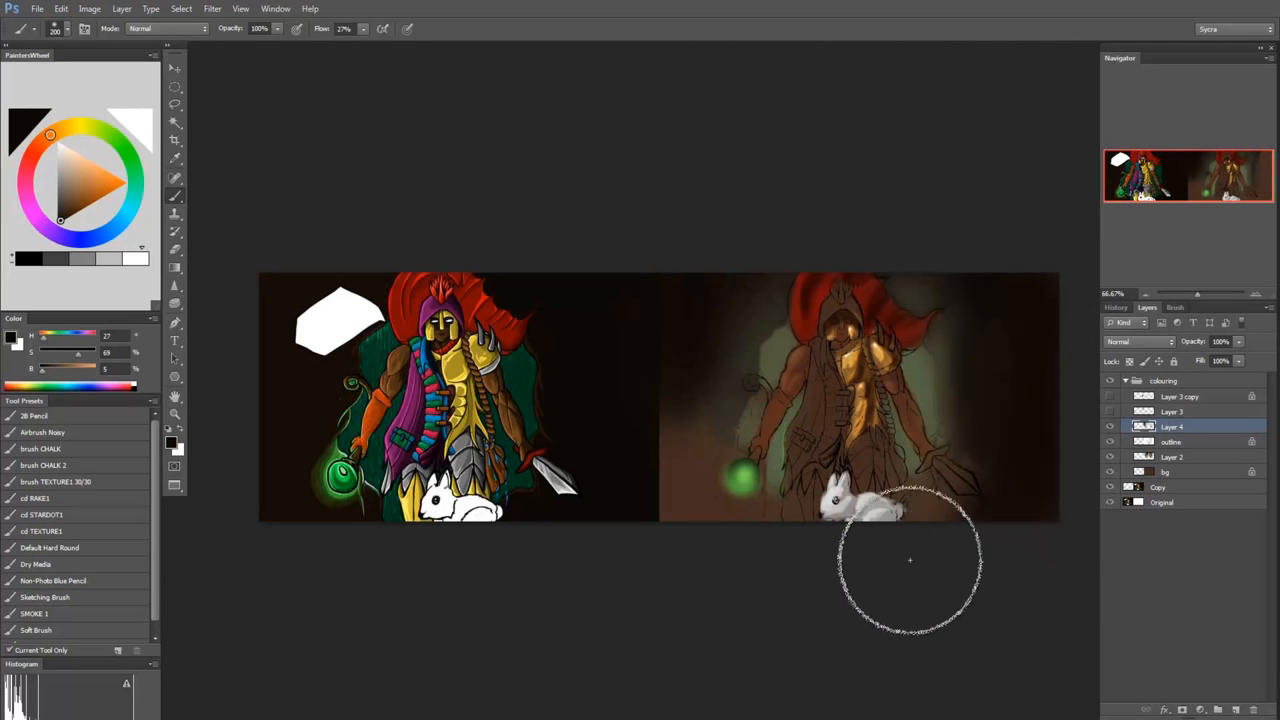
{"action": "mouse_move", "coordinate": [723, 496]}
{"action": "left_mouse_down"}
{"action": "mouse_move", "coordinate": [681, 371]}
{"action": "mouse_move", "coordinate": [682, 490]}
{"action": "mouse_move", "coordinate": [687, 402]}
{"action": "mouse_move", "coordinate": [710, 549]}
{"action": "mouse_move", "coordinate": [695, 543]}
{"action": "mouse_move", "coordinate": [699, 561]}
{"action": "mouse_move", "coordinate": [671, 358]}
{"action": "mouse_move", "coordinate": [748, 560]}
{"action": "left_mouse_up"}
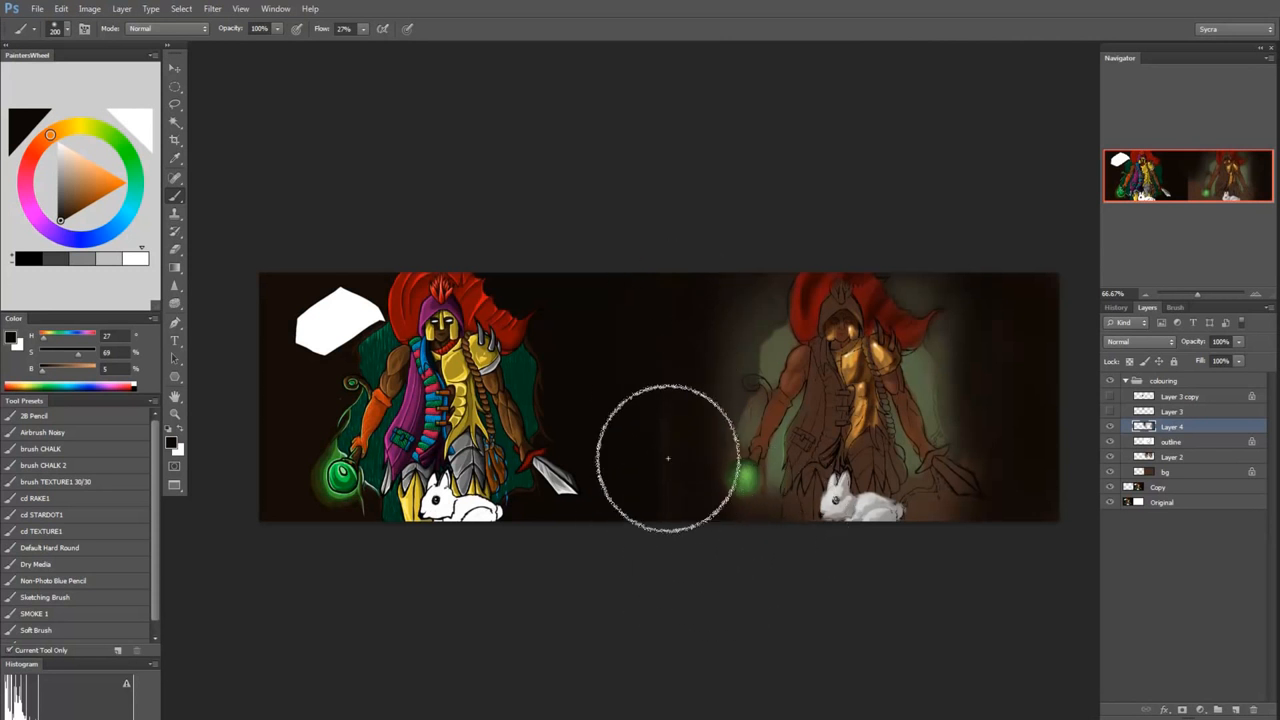
Step: Surround the orb with a soft dark green glow of hue 99, saturation 99 and brightness 32
{"action": "key", "text": "bracketleft"}
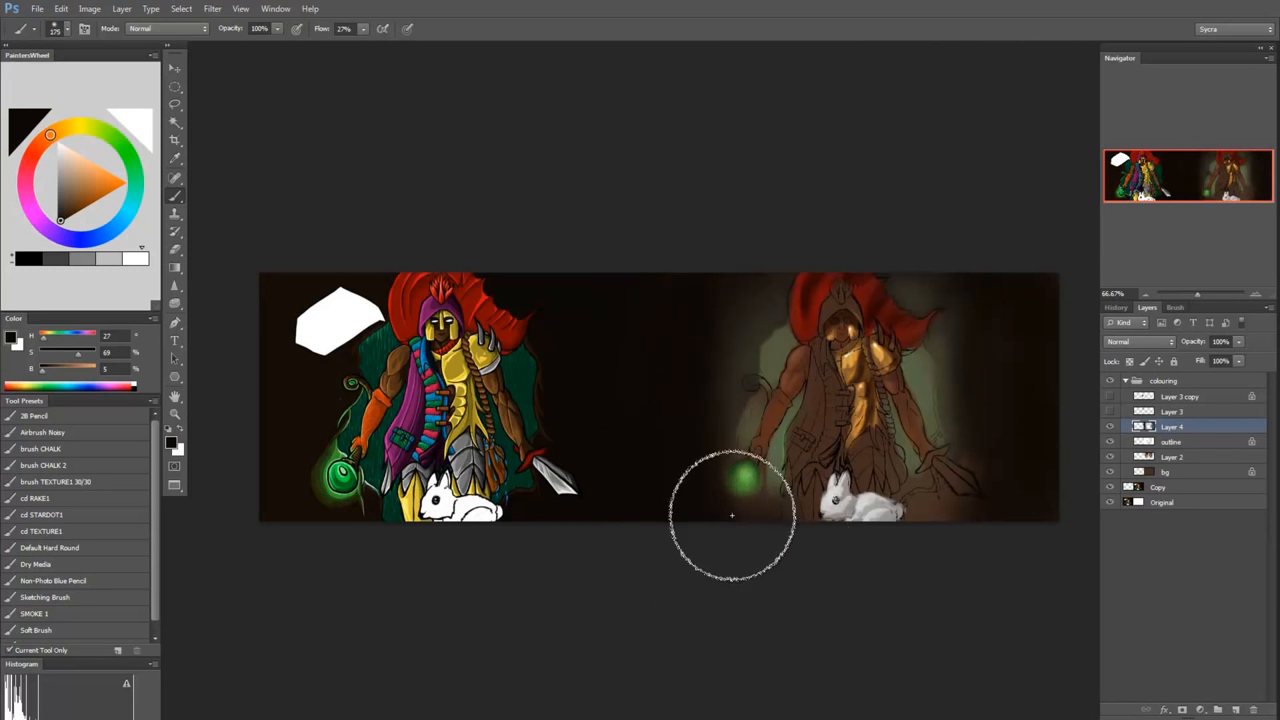
{"action": "key", "text": "bracketleft"}
{"action": "key", "text": "bracketleft"}
{"action": "key", "text": "bracketleft"}
{"action": "key", "text": "bracketleft"}
{"action": "key", "text": "bracketleft"}
{"action": "key", "text": "bracketleft"}
{"action": "key", "text": "bracketleft"}
{"action": "key", "text": "bracketleft"}
{"action": "key", "text": "bracketleft"}
{"action": "key", "text": "bracketleft"}
{"action": "key", "text": "bracketleft"}
{"action": "left_click", "coordinate": [714, 456], "text": "alt"}
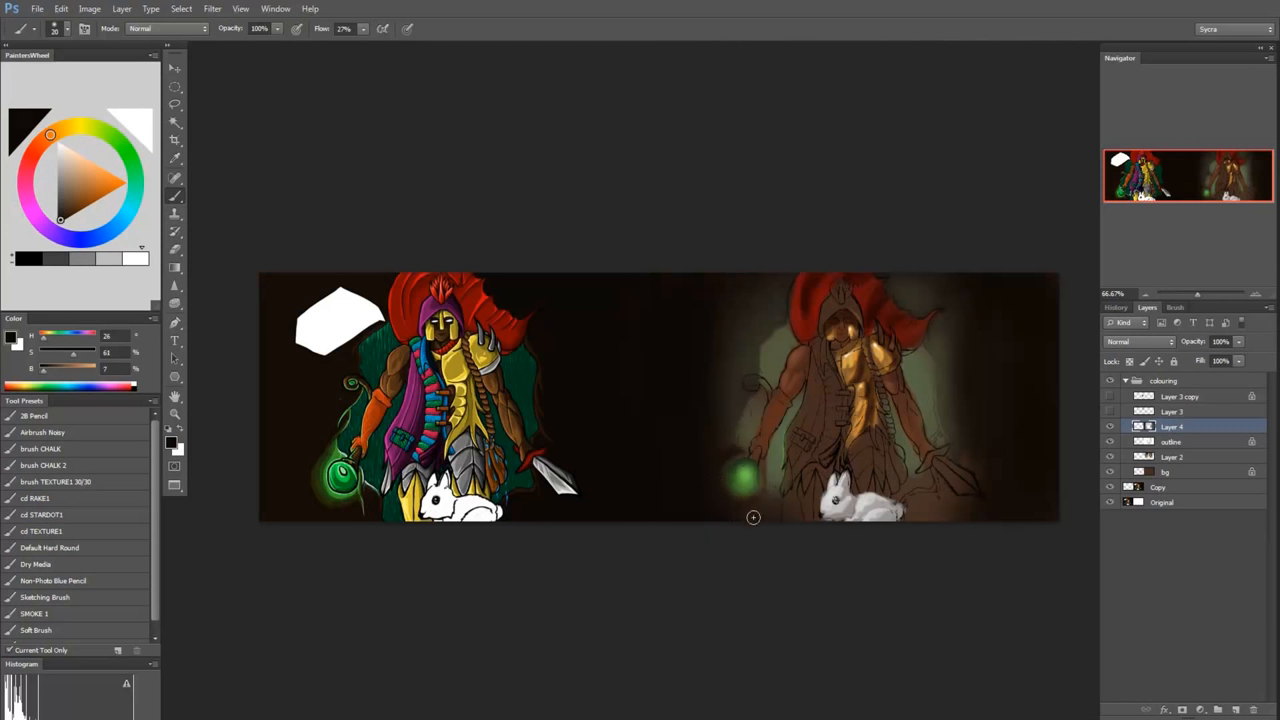
{"action": "left_click", "coordinate": [744, 472], "text": "alt"}
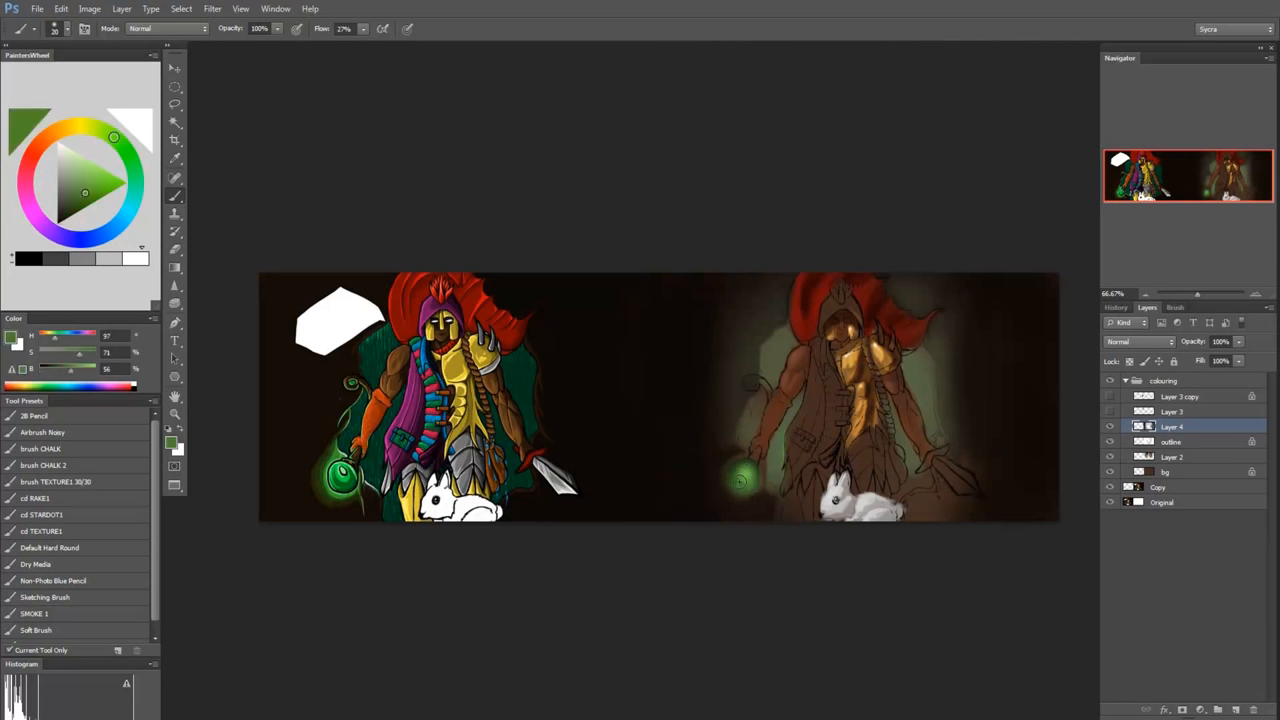
{"action": "key", "text": "bracketright"}
{"action": "key", "text": "bracketright"}
{"action": "key", "text": "bracketright"}
{"action": "key", "text": "bracketright"}
{"action": "key", "text": "bracketright"}
{"action": "left_click", "coordinate": [736, 467], "text": "alt"}
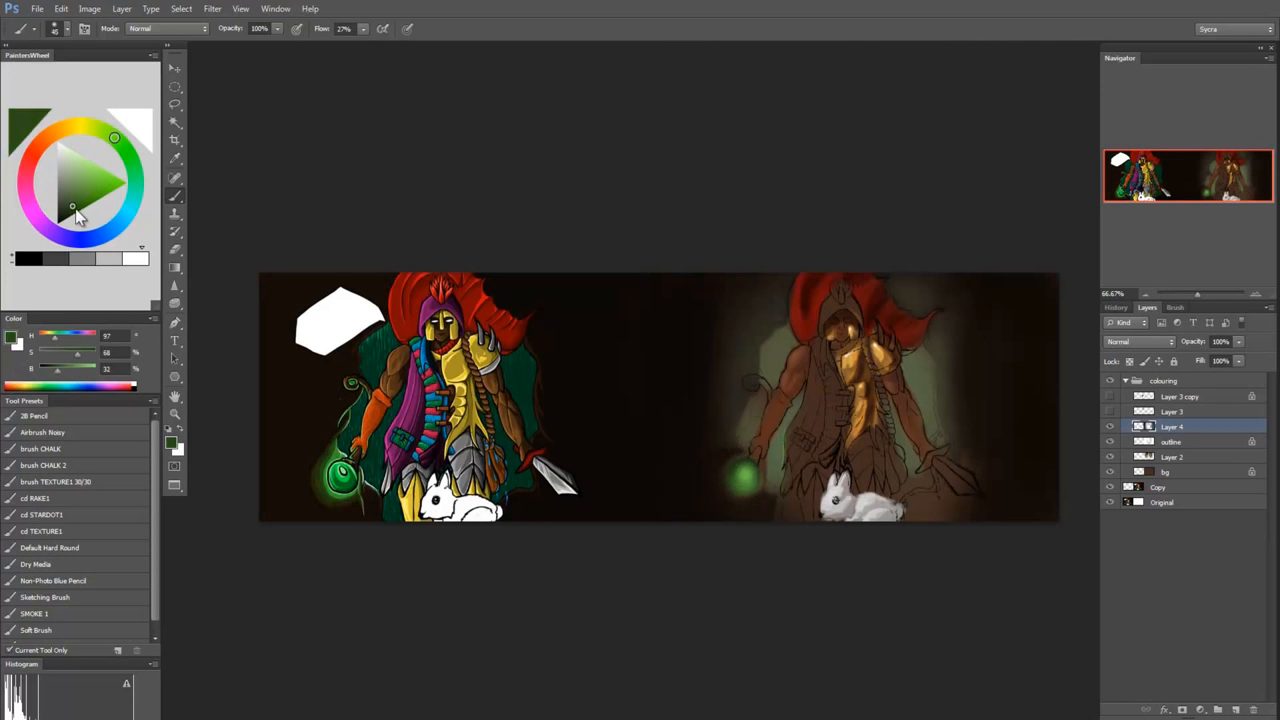
{"action": "left_click", "coordinate": [80, 210]}
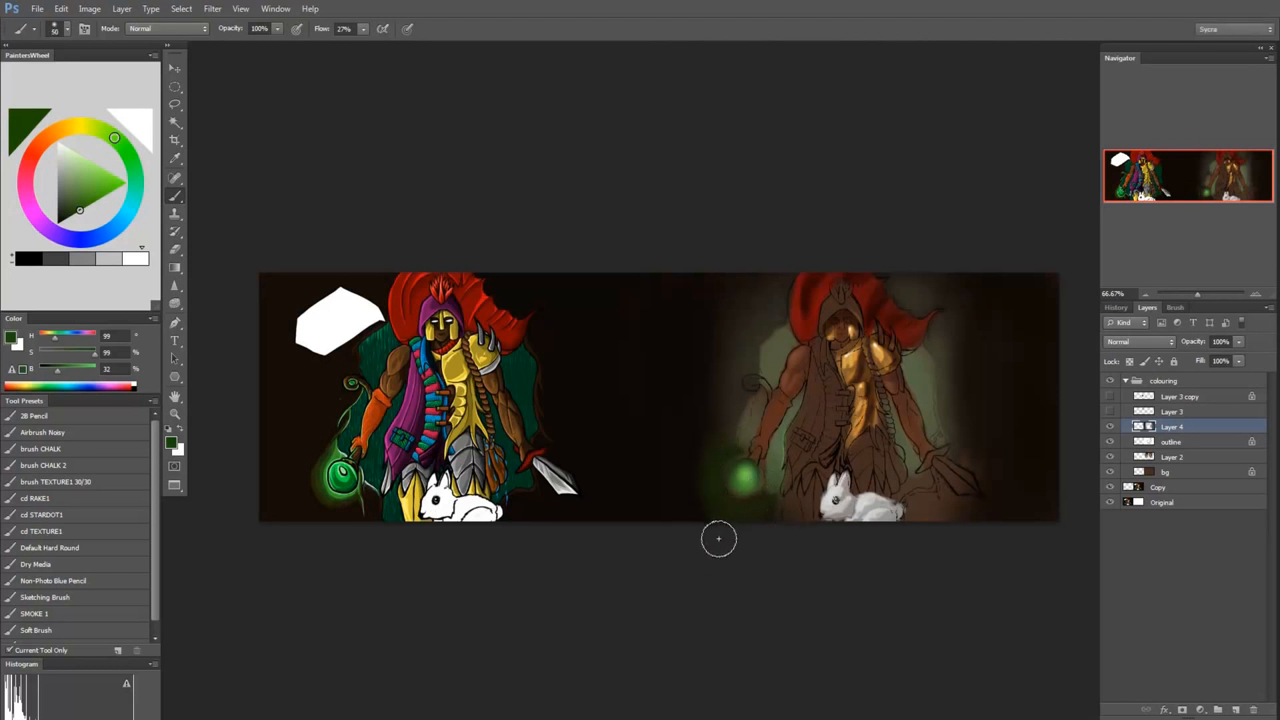
Step: Blend the outer edge of the orb's glow into the darkness with a size 90 brush and sampled near-black
{"action": "key", "text": "bracketright"}
{"action": "key", "text": "bracketright"}
{"action": "key", "text": "bracketright"}
{"action": "key", "text": "bracketright"}
{"action": "key", "text": "bracketright"}
{"action": "left_click", "coordinate": [701, 439], "text": "alt"}
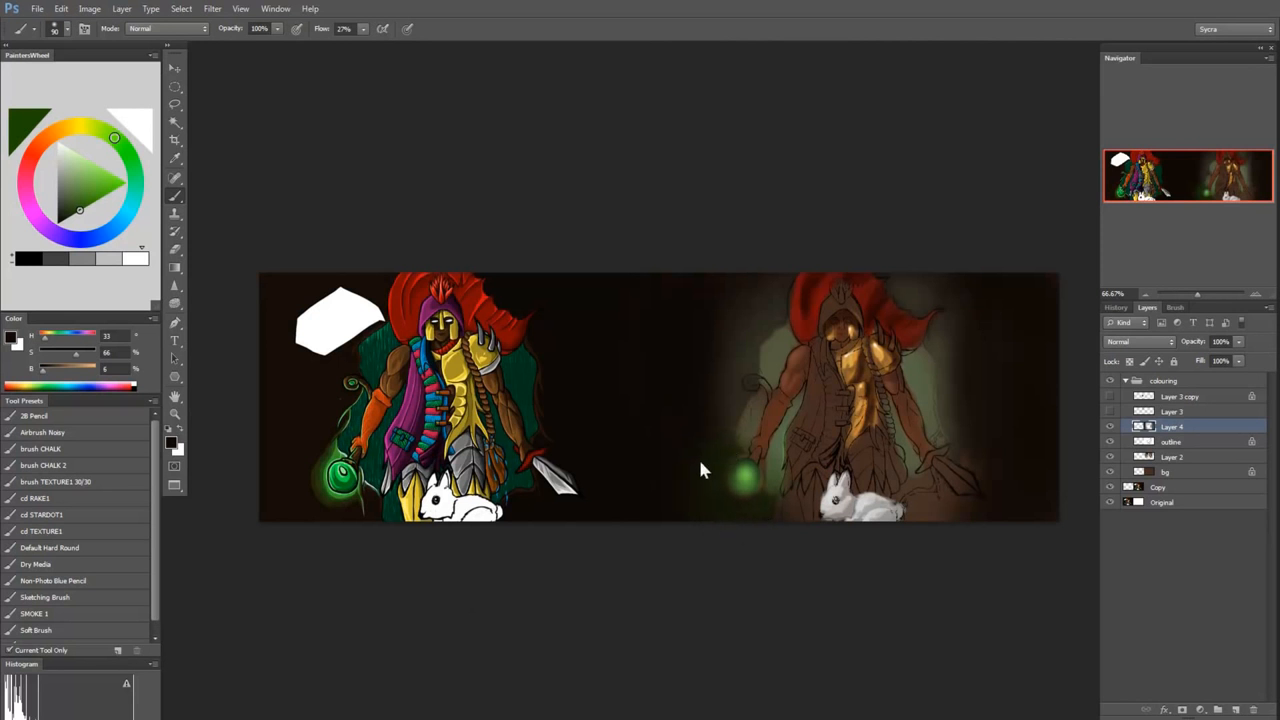
{"action": "left_click", "coordinate": [677, 440], "text": "alt"}
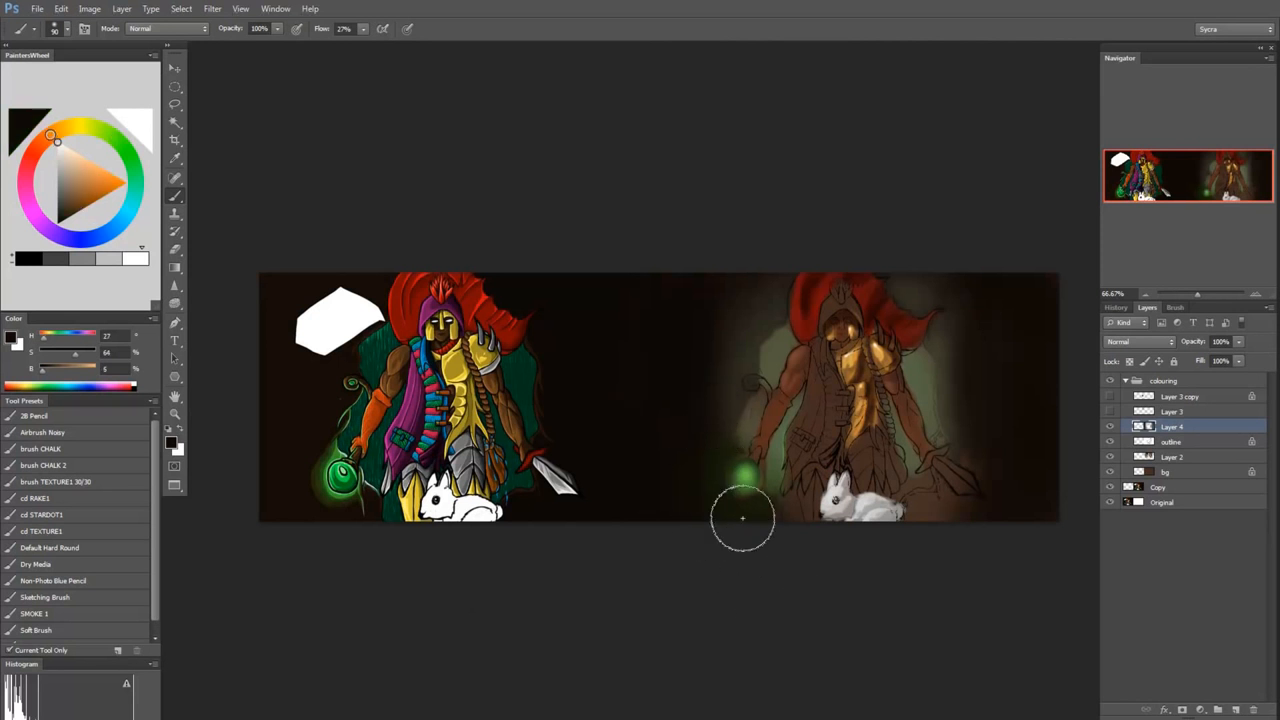
Step: Paint thin plant strokes in the dark area beside the orb with a small brush CHALK and greens sampled from the orb
{"action": "key", "text": "bracketleft"}
{"action": "key", "text": "bracketleft"}
{"action": "key", "text": "bracketleft"}
{"action": "key", "text": "bracketleft"}
{"action": "key", "text": "bracketleft"}
{"action": "key", "text": "bracketleft"}
{"action": "key", "text": "bracketleft"}
{"action": "key", "text": "bracketleft"}
{"action": "key", "text": "bracketleft"}
{"action": "key", "text": "bracketleft"}
{"action": "key", "text": "bracketleft"}
{"action": "left_click", "coordinate": [60, 449]}
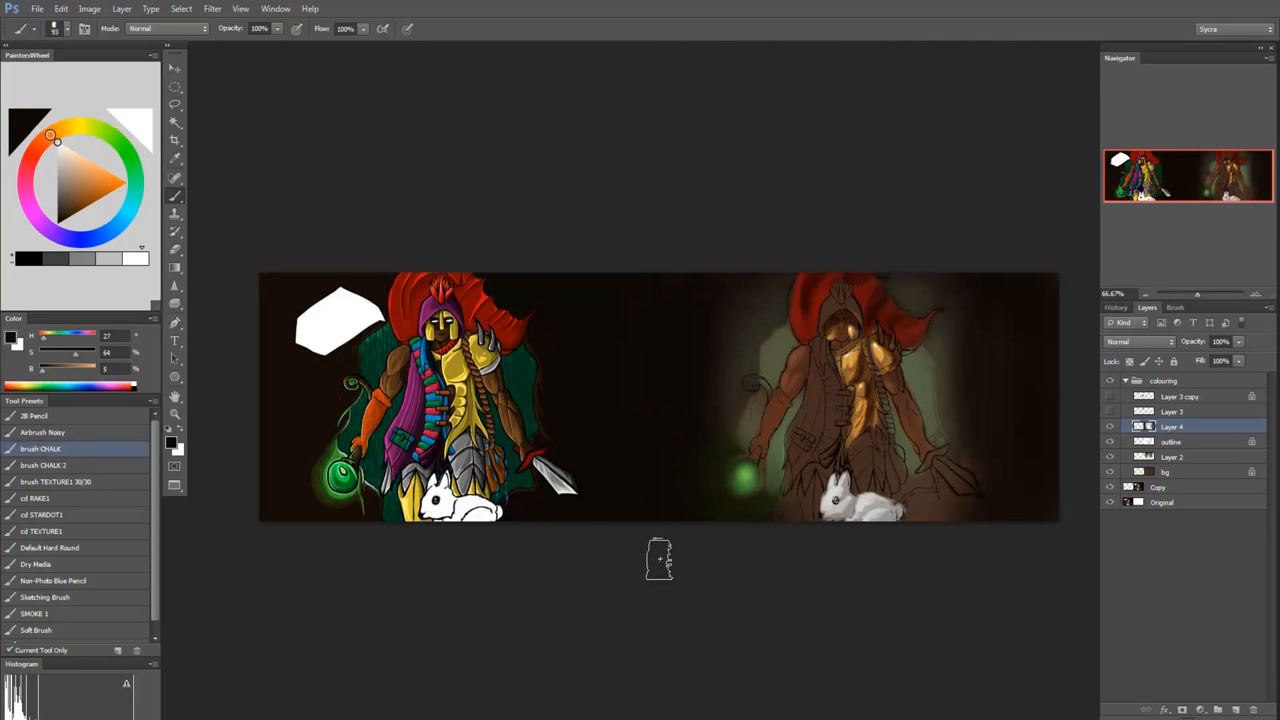
{"action": "key", "text": "bracketleft"}
{"action": "key", "text": "bracketleft"}
{"action": "key", "text": "bracketleft"}
{"action": "key", "text": "bracketleft"}
{"action": "key", "text": "bracketleft"}
{"action": "key", "text": "bracketleft"}
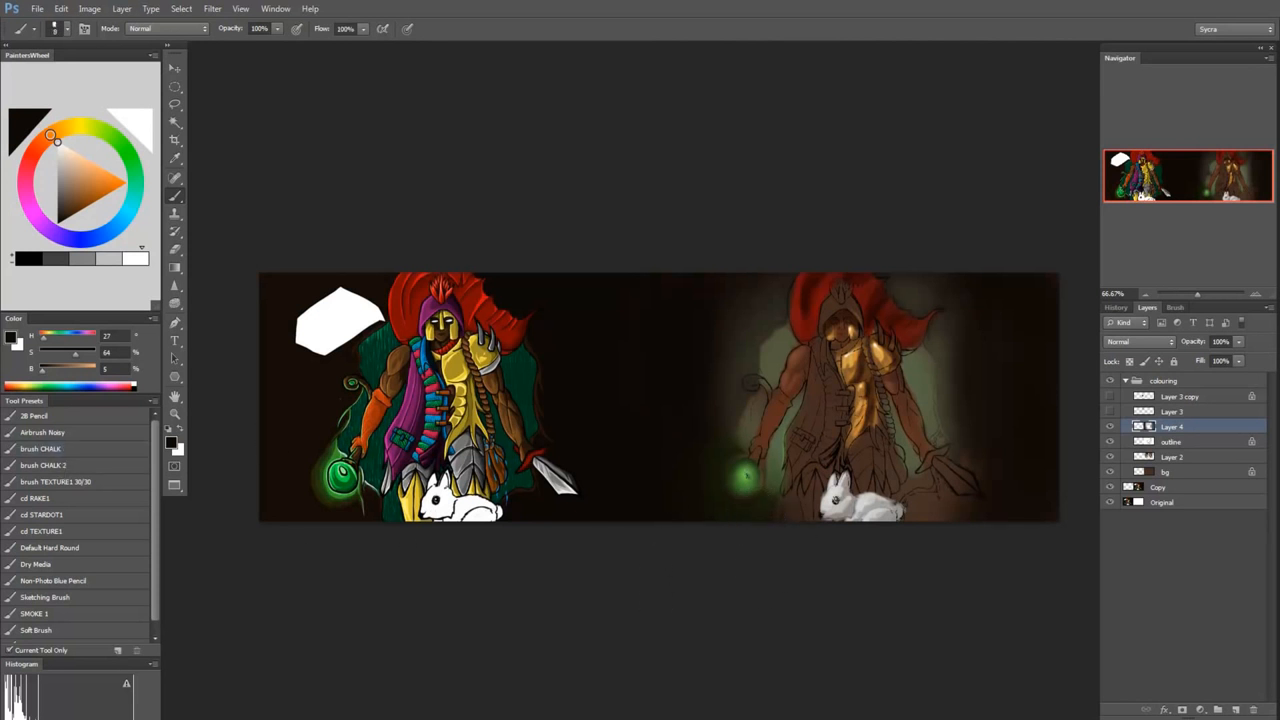
{"action": "left_click", "coordinate": [748, 476], "text": "alt"}
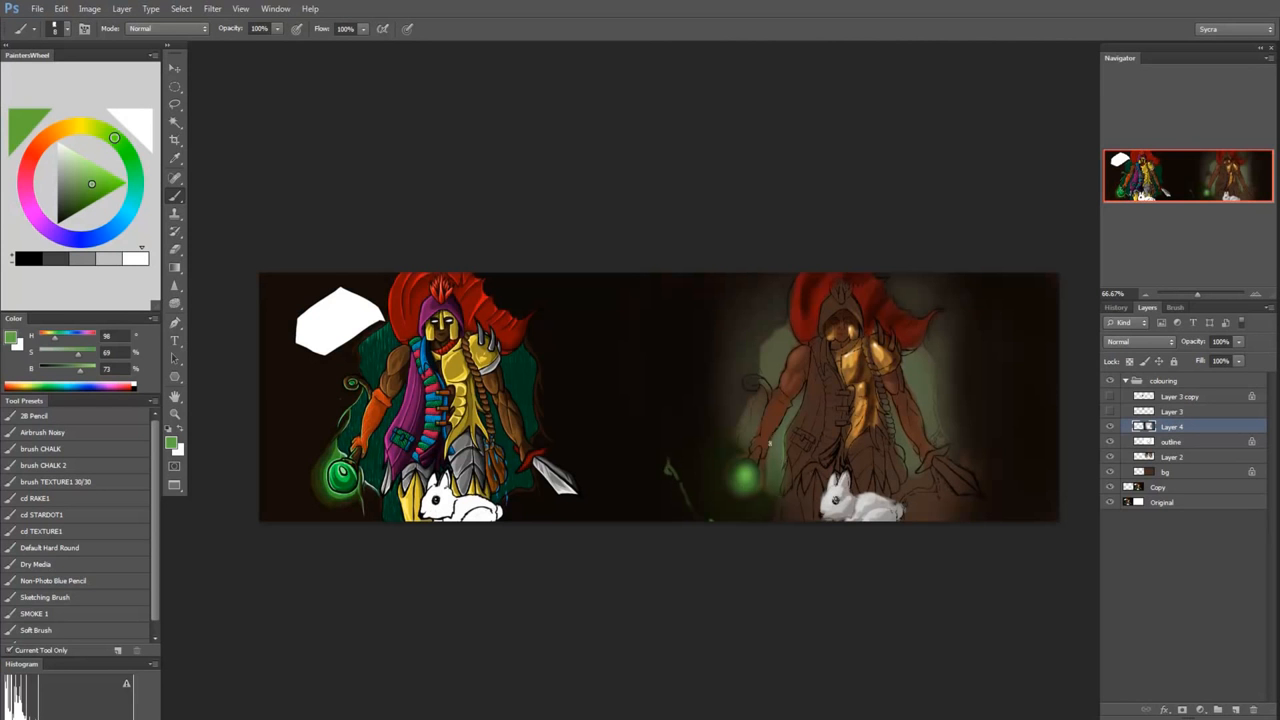
{"action": "left_click", "coordinate": [752, 466], "text": "alt"}
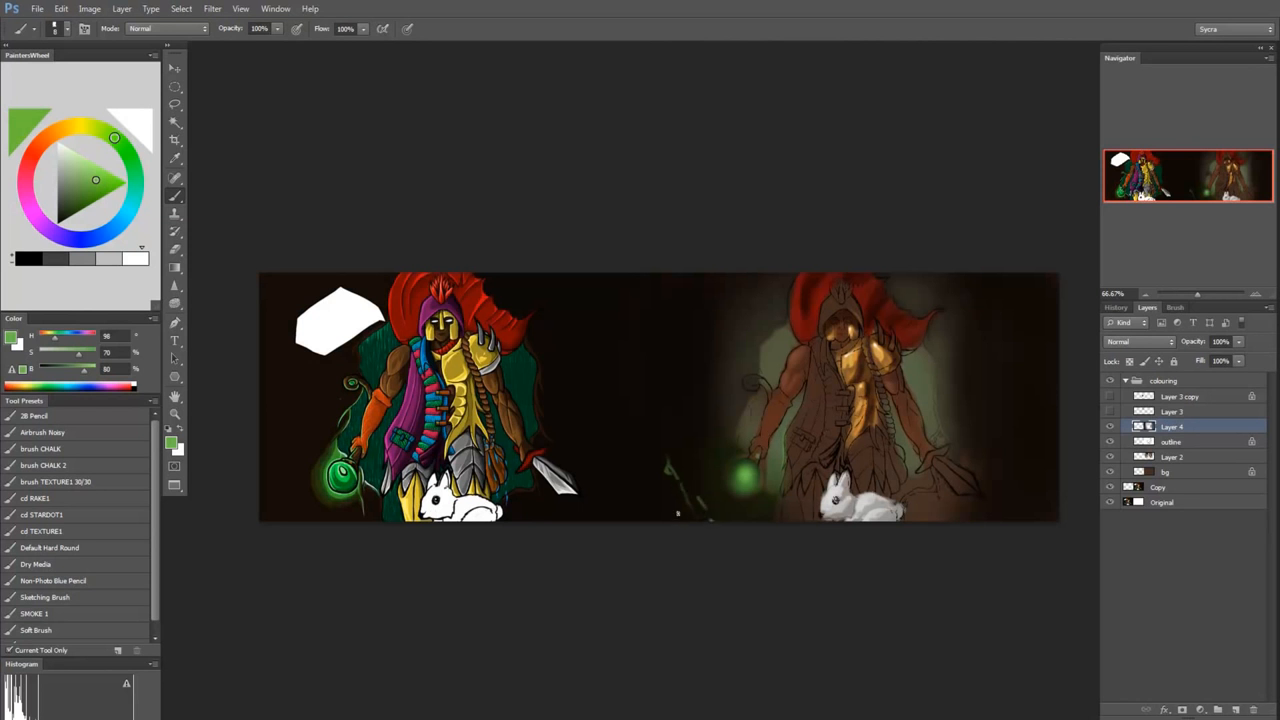
Step: Build up dark green foliage beside and above the orb with the chalk brush at size 30, using sampled green of brightness 14
{"action": "key", "text": "]"}
{"action": "key", "text": "]"}
{"action": "mouse_move", "coordinate": [680, 502]}
{"action": "left_mouse_down"}
{"action": "mouse_move", "coordinate": [672, 487]}
{"action": "mouse_move", "coordinate": [683, 524]}
{"action": "mouse_move", "coordinate": [679, 496]}
{"action": "left_mouse_up"}
{"action": "left_click", "coordinate": [676, 493], "text": "alt"}
{"action": "left_click", "coordinate": [677, 488], "text": "alt"}
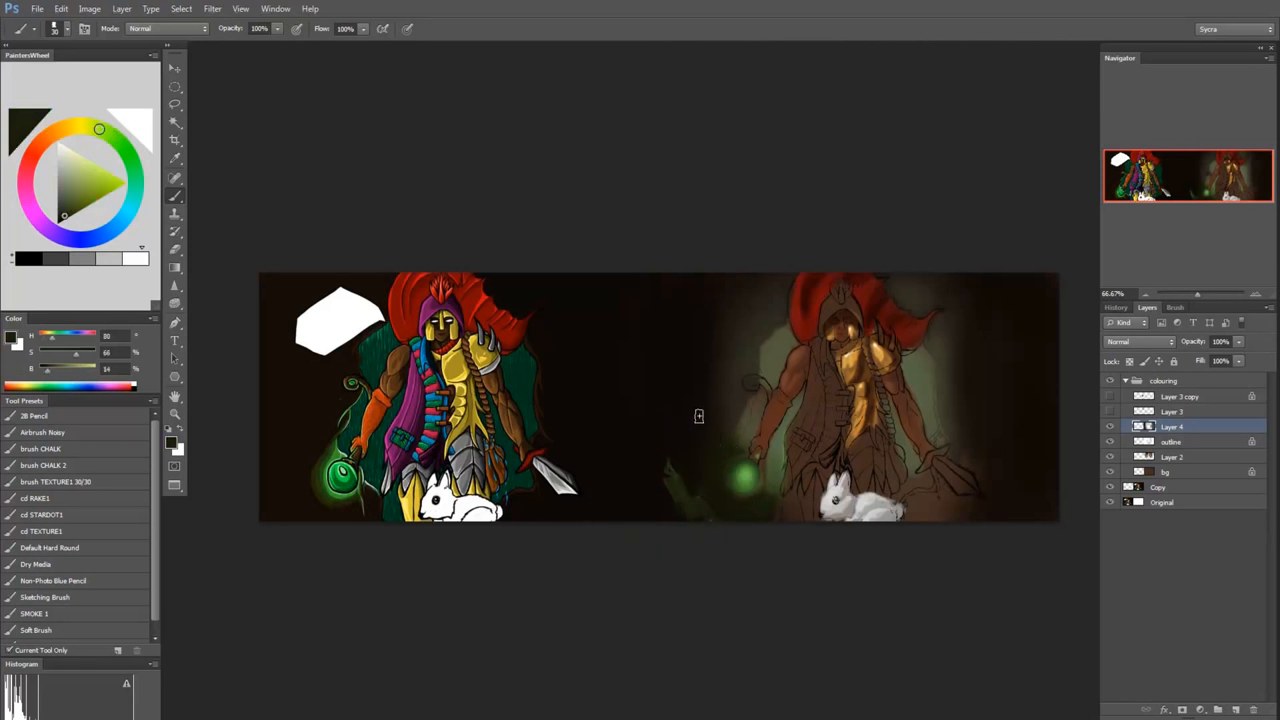
{"action": "mouse_move", "coordinate": [700, 408]}
{"action": "left_mouse_down"}
{"action": "mouse_move", "coordinate": [709, 348]}
{"action": "mouse_move", "coordinate": [692, 318]}
{"action": "mouse_move", "coordinate": [706, 392]}
{"action": "mouse_move", "coordinate": [705, 301]}
{"action": "mouse_move", "coordinate": [688, 398]}
{"action": "mouse_move", "coordinate": [696, 304]}
{"action": "left_mouse_up"}
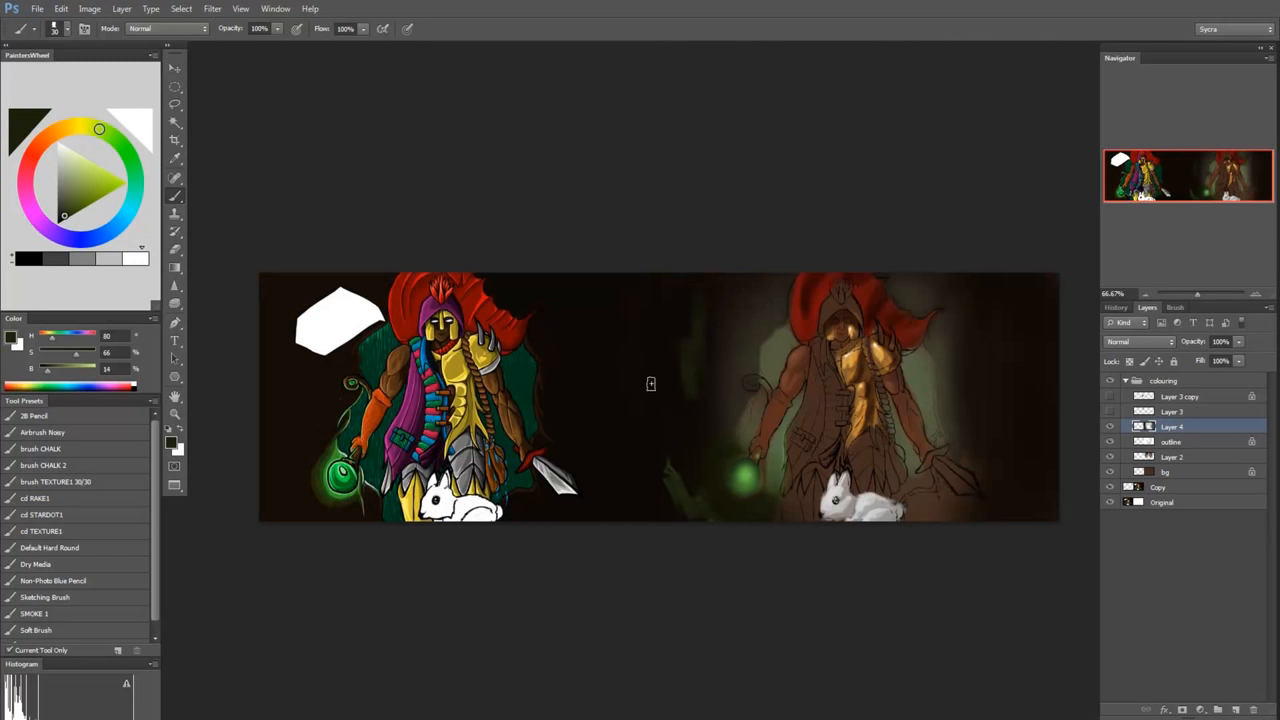
Step: Touch up the hazy background beside the character's raised arm with sampled tones and olive green of hue 78, saturation 37, brightness 47, reducing the brush to size 6
{"action": "left_click", "coordinate": [771, 347], "text": "alt"}
{"action": "left_click", "coordinate": [742, 327], "text": "alt"}
{"action": "left_click", "coordinate": [745, 316], "text": "alt"}
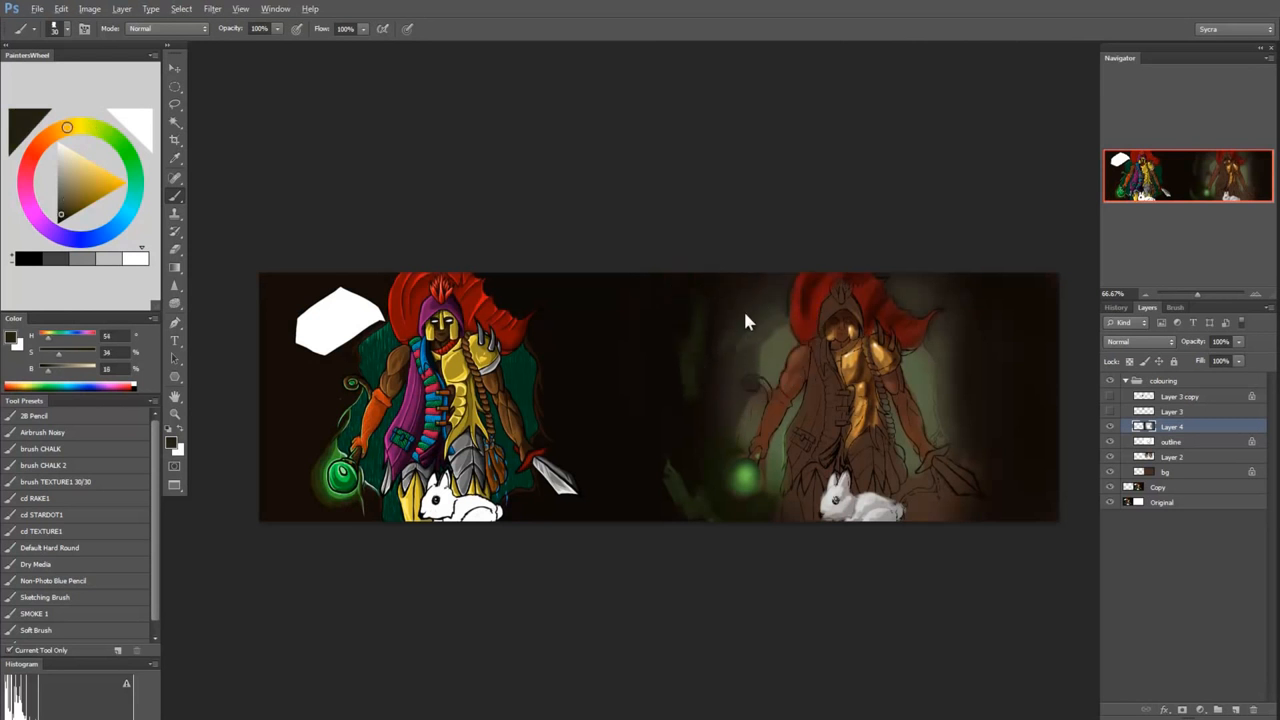
{"action": "left_click", "coordinate": [751, 366], "text": "alt"}
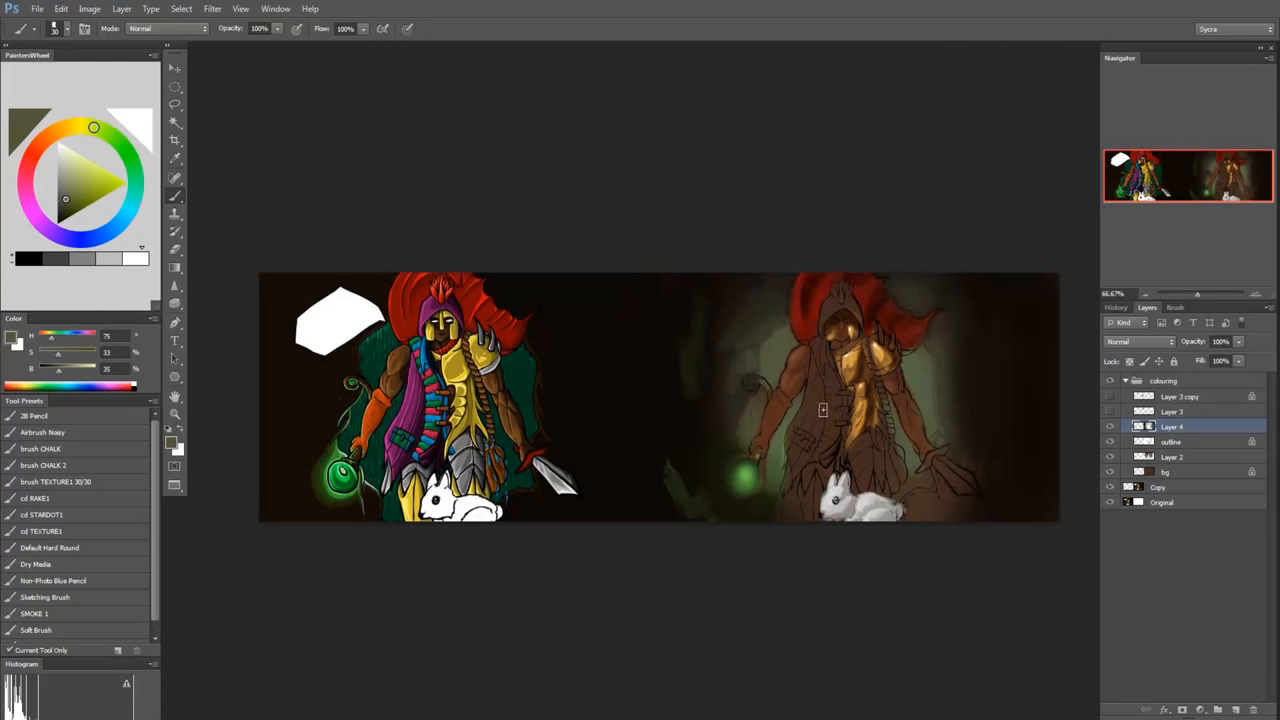
{"action": "left_click", "coordinate": [921, 375], "text": "alt"}
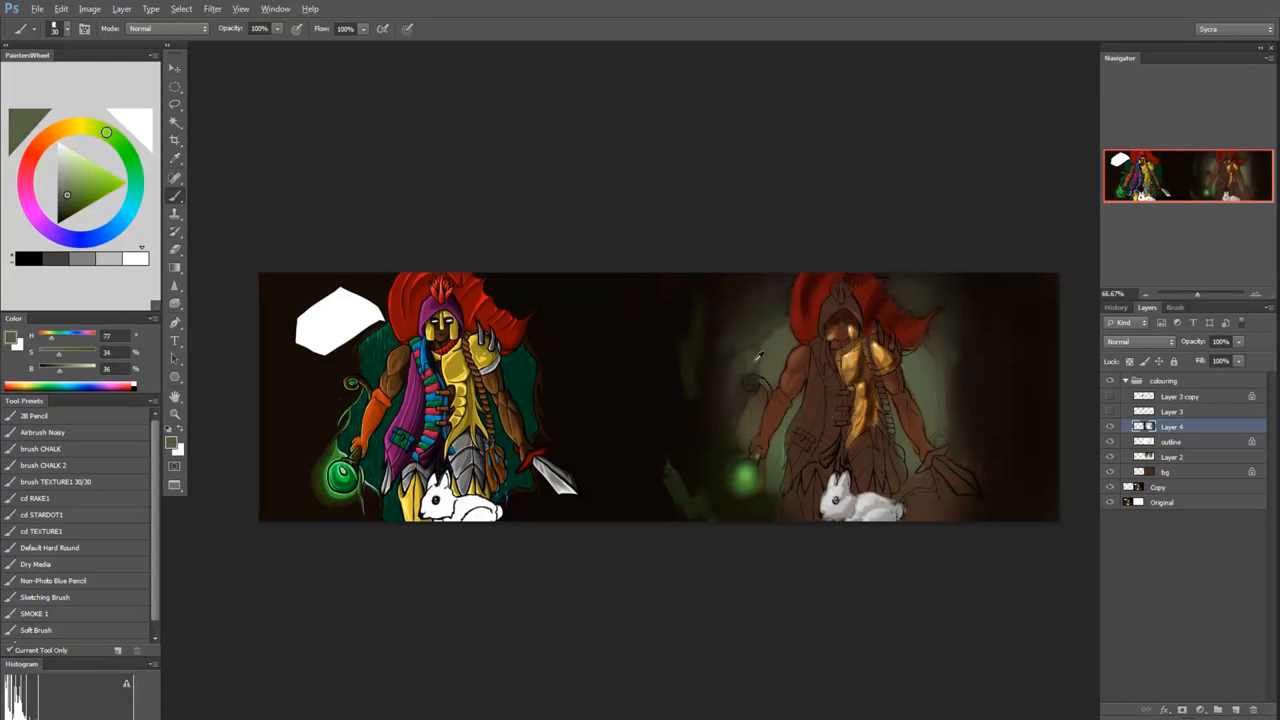
{"action": "left_click", "coordinate": [97, 128]}
{"action": "left_click", "coordinate": [70, 193]}
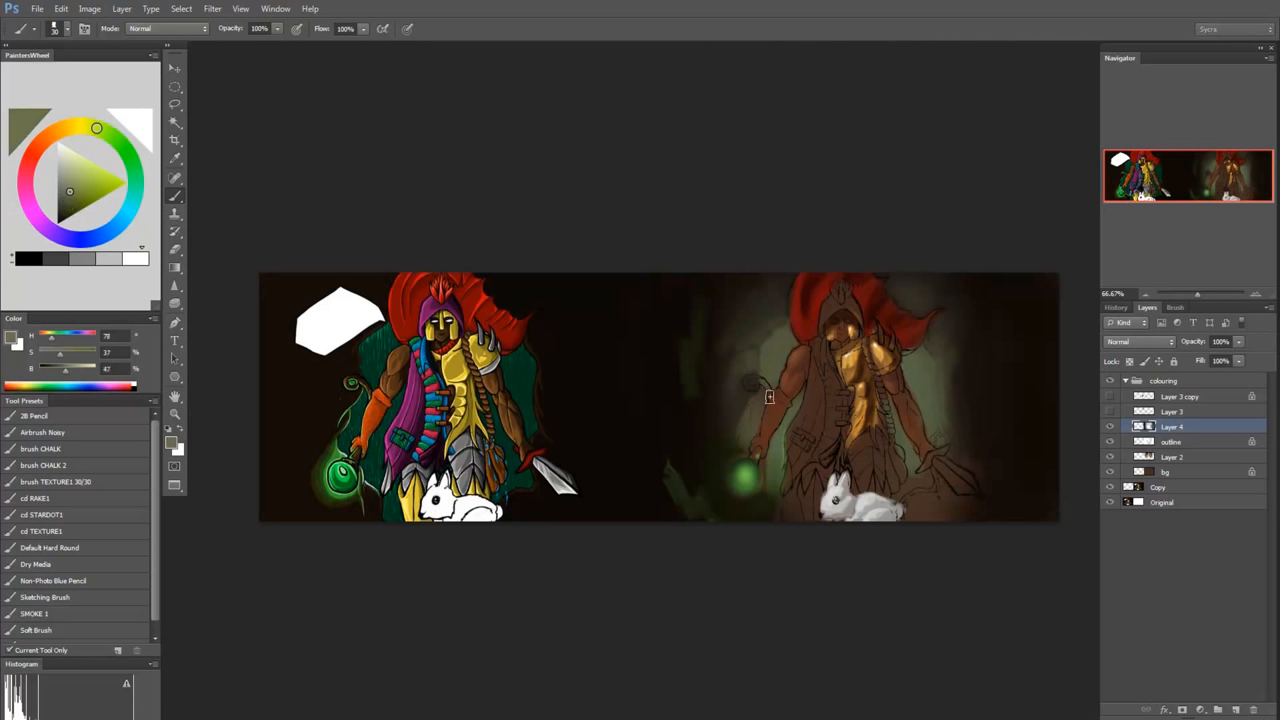
{"action": "key", "text": "bracketleft"}
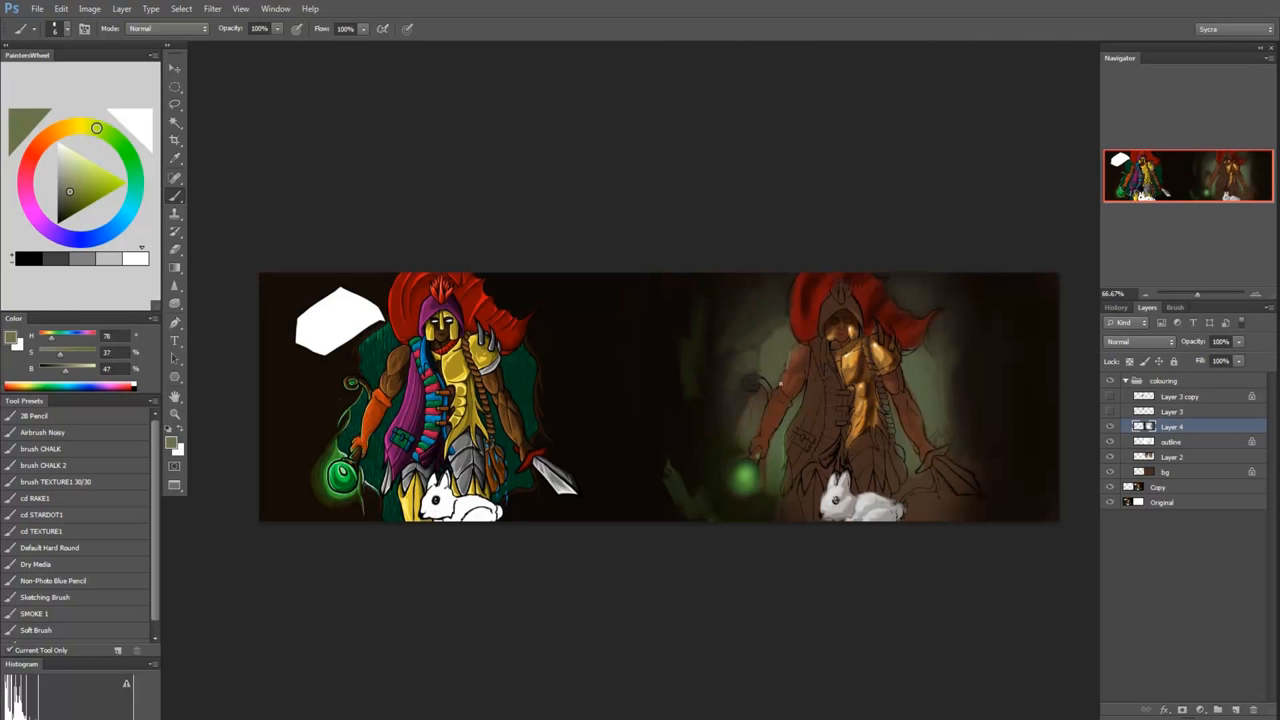
{"action": "left_click", "coordinate": [791, 360], "text": "alt"}
{"action": "left_click", "coordinate": [808, 336], "text": "alt"}
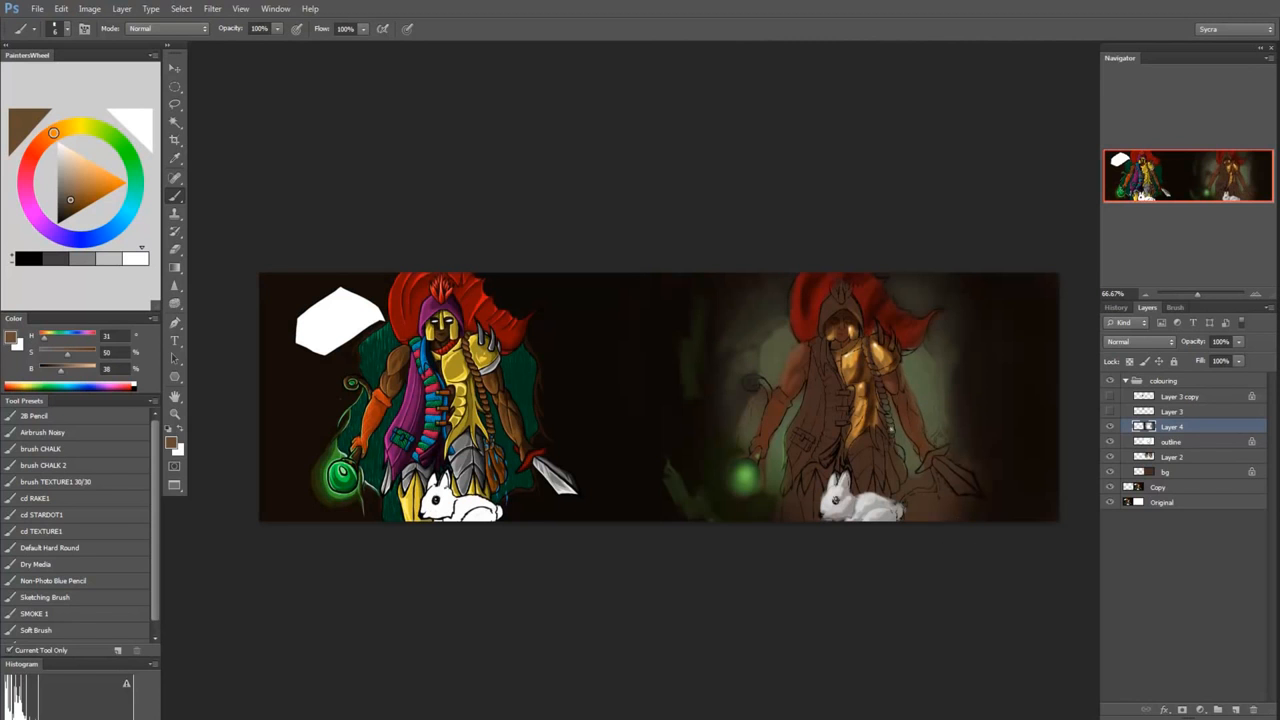
Step: Darken the forehead beneath the hood with black and dark browns sampled from the face, using the size 6 brush
{"action": "key", "text": "ctrl+plus"}
{"action": "key", "text": "ctrl+plus"}
{"action": "key", "text": "ctrl+plus"}
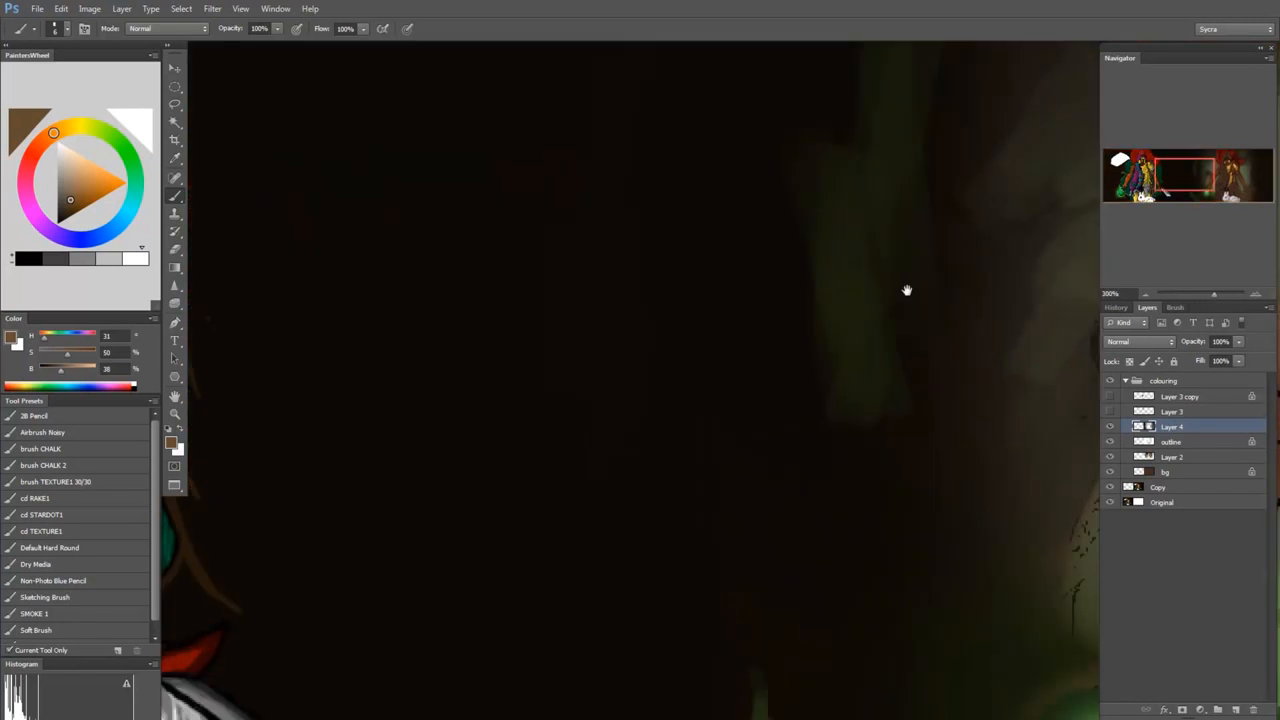
{"action": "left_click_drag", "start_coordinate": [906, 289], "coordinate": [294, 639]}
{"action": "left_click_drag", "start_coordinate": [1043, 373], "coordinate": [817, 446]}
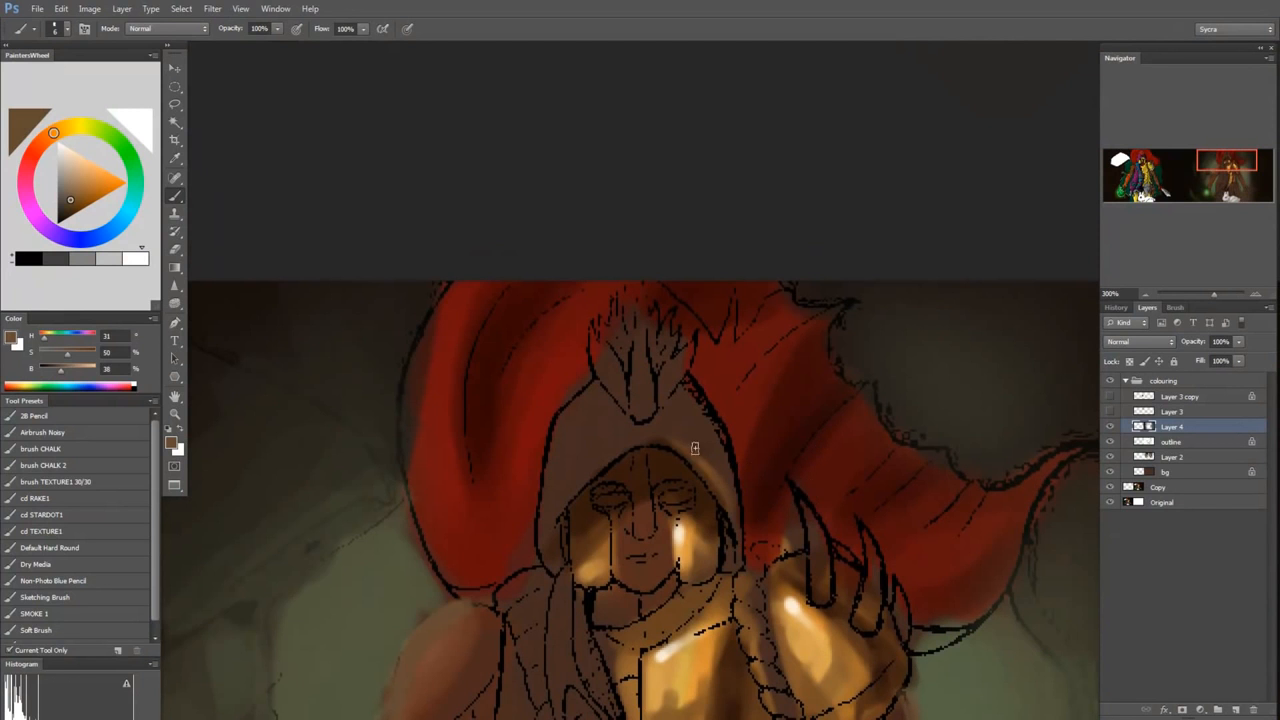
{"action": "left_click", "coordinate": [723, 517], "text": "alt"}
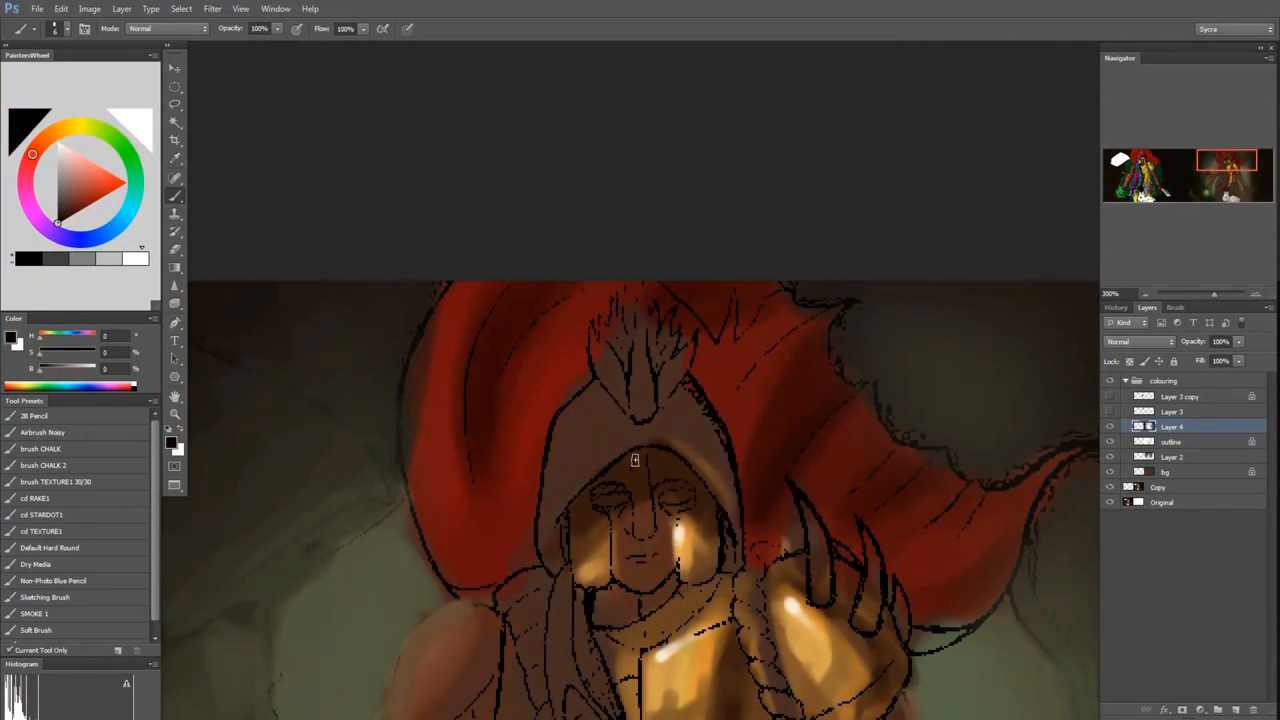
{"action": "mouse_move", "coordinate": [604, 482]}
{"action": "left_mouse_down"}
{"action": "mouse_move", "coordinate": [641, 464]}
{"action": "mouse_move", "coordinate": [634, 482]}
{"action": "mouse_move", "coordinate": [649, 482]}
{"action": "mouse_move", "coordinate": [668, 460]}
{"action": "left_mouse_up"}
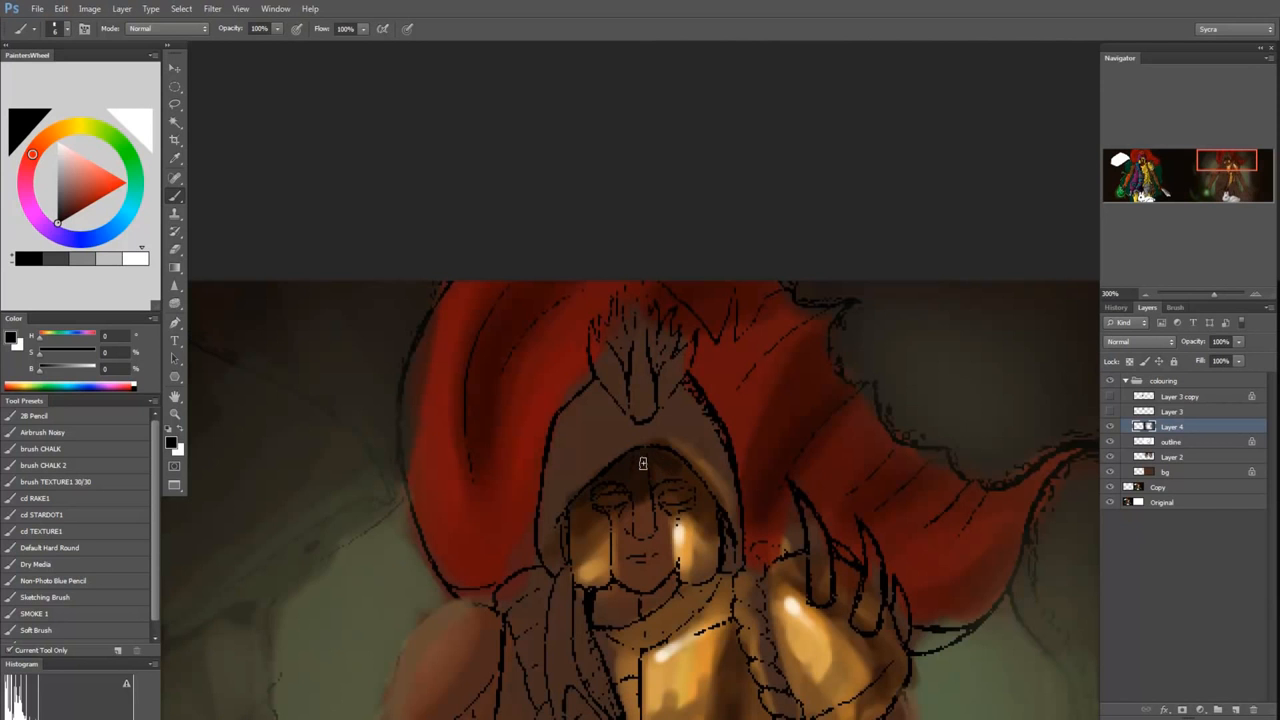
{"action": "left_click", "coordinate": [598, 528], "text": "alt"}
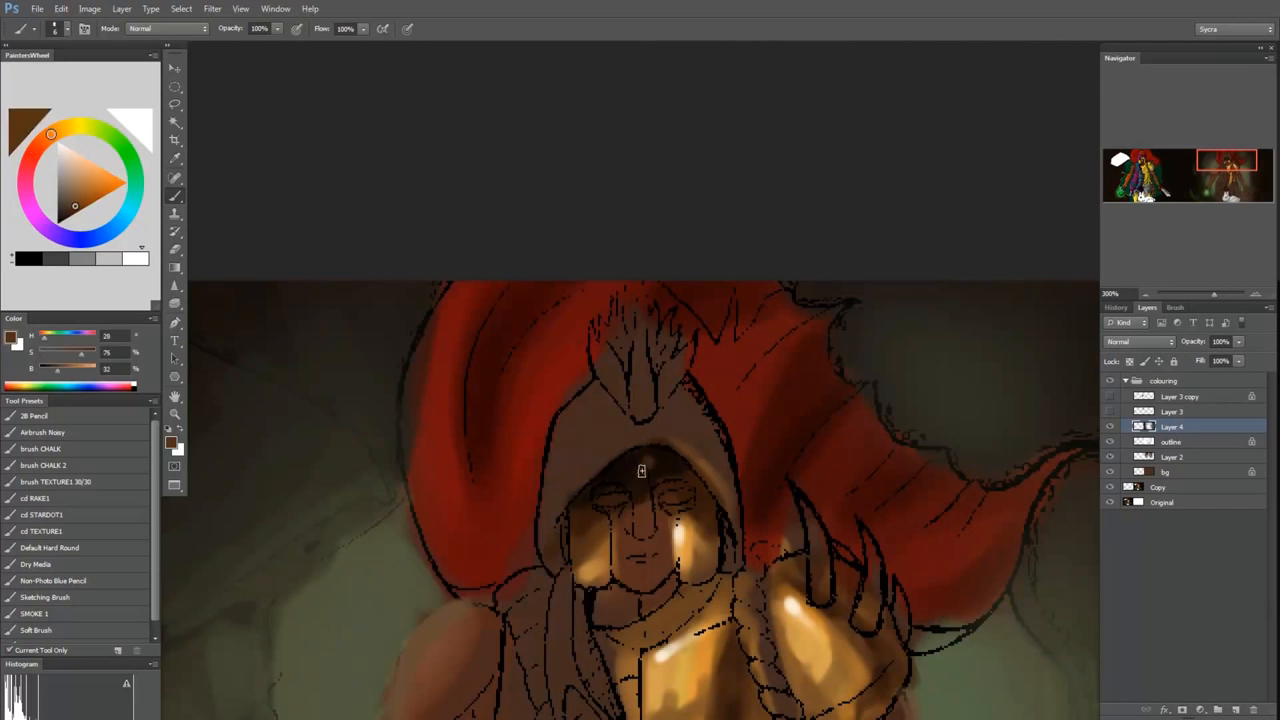
{"action": "left_click", "coordinate": [658, 475], "text": "alt"}
{"action": "left_click", "coordinate": [622, 466], "text": "alt"}
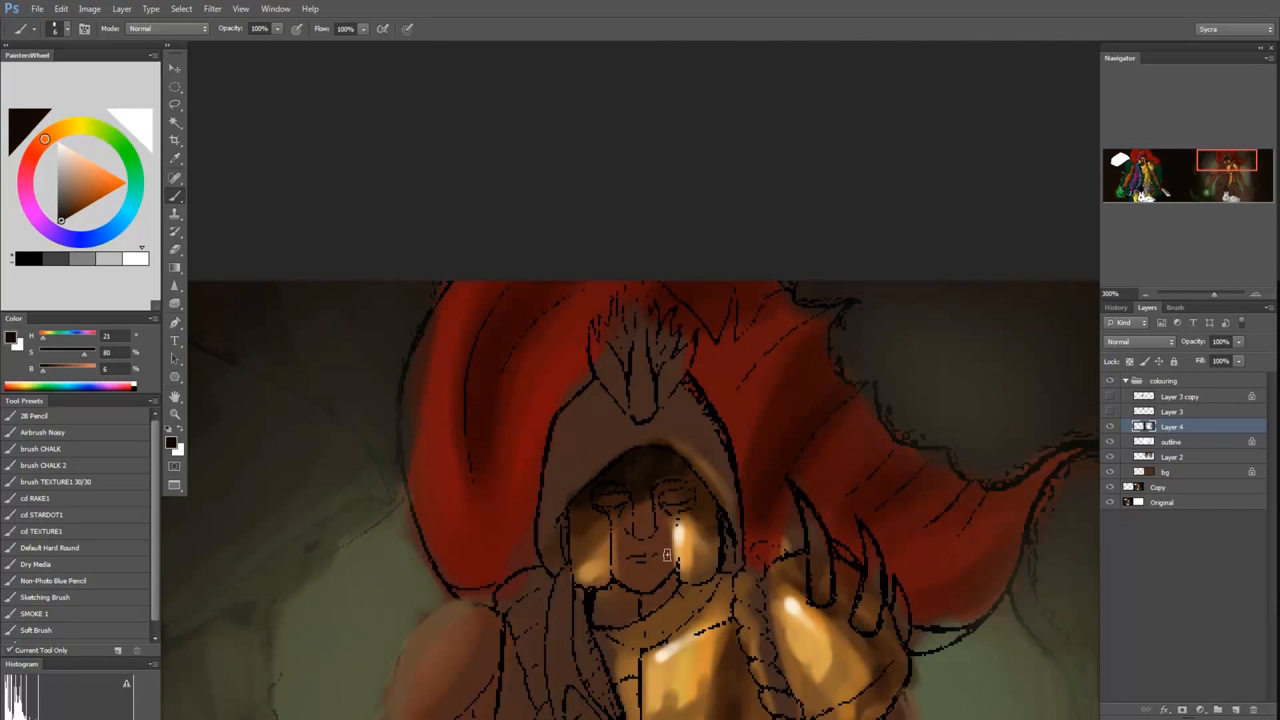
Step: Paint the mask's nose guard and the lower ends of its cheek plates in sampled gold of hue 37, saturation 75, brightness 78
{"action": "left_click", "coordinate": [645, 488], "text": "alt"}
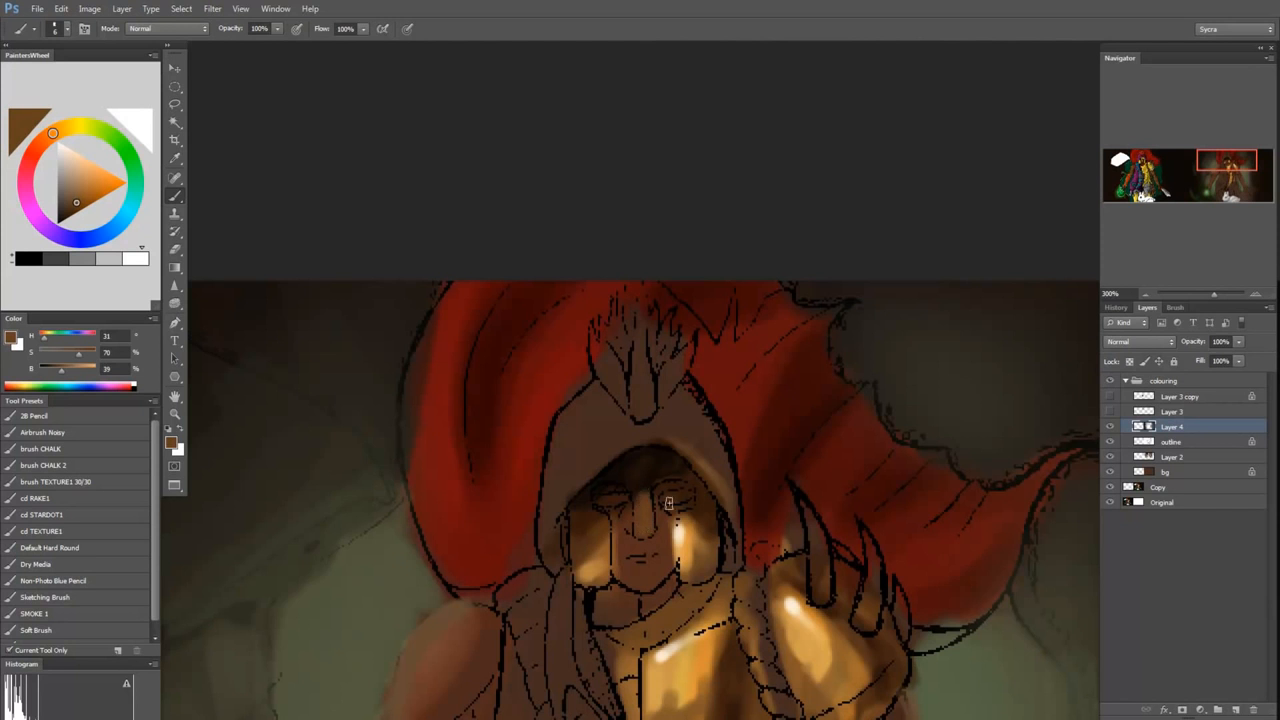
{"action": "left_click", "coordinate": [688, 535], "text": "alt"}
{"action": "left_click_drag", "start_coordinate": [646, 493], "coordinate": [643, 540]}
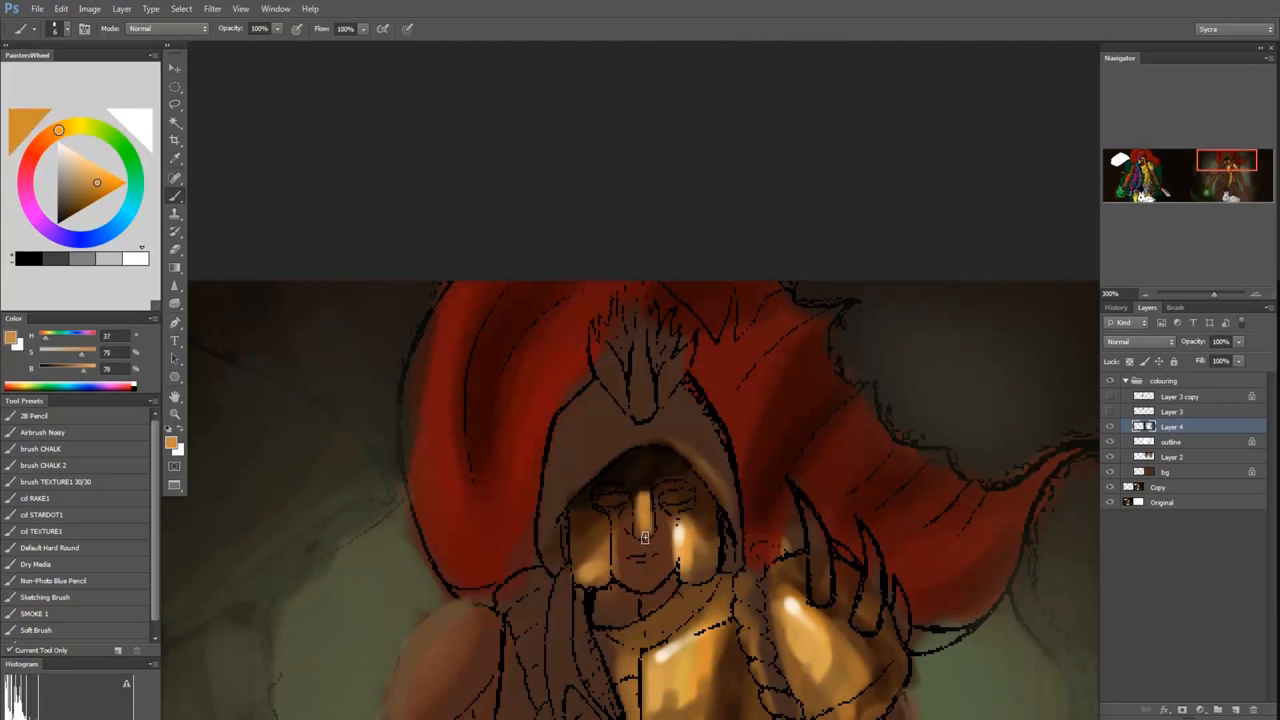
{"action": "left_click_drag", "start_coordinate": [708, 575], "coordinate": [688, 581]}
{"action": "left_click_drag", "start_coordinate": [605, 577], "coordinate": [588, 582]}
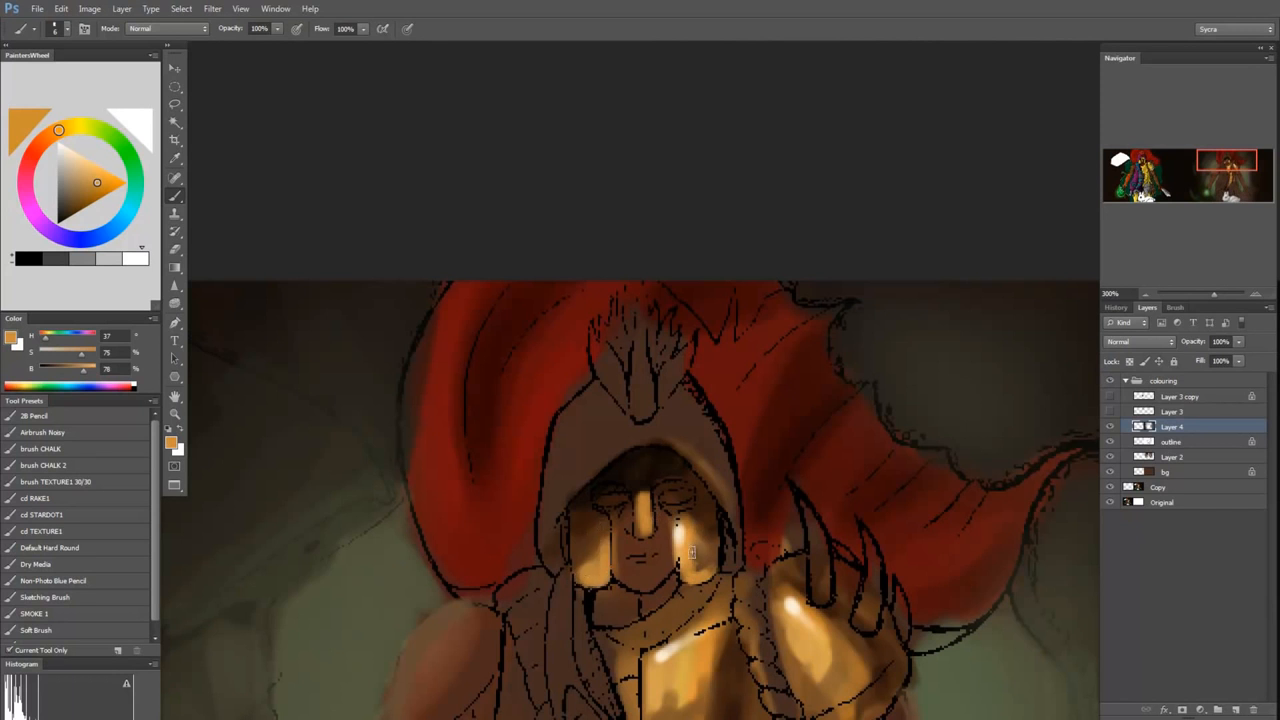
Step: Shade both eye sockets of the mask with near-black brown sampled from beneath the hood
{"action": "left_click", "coordinate": [606, 487], "text": "alt"}
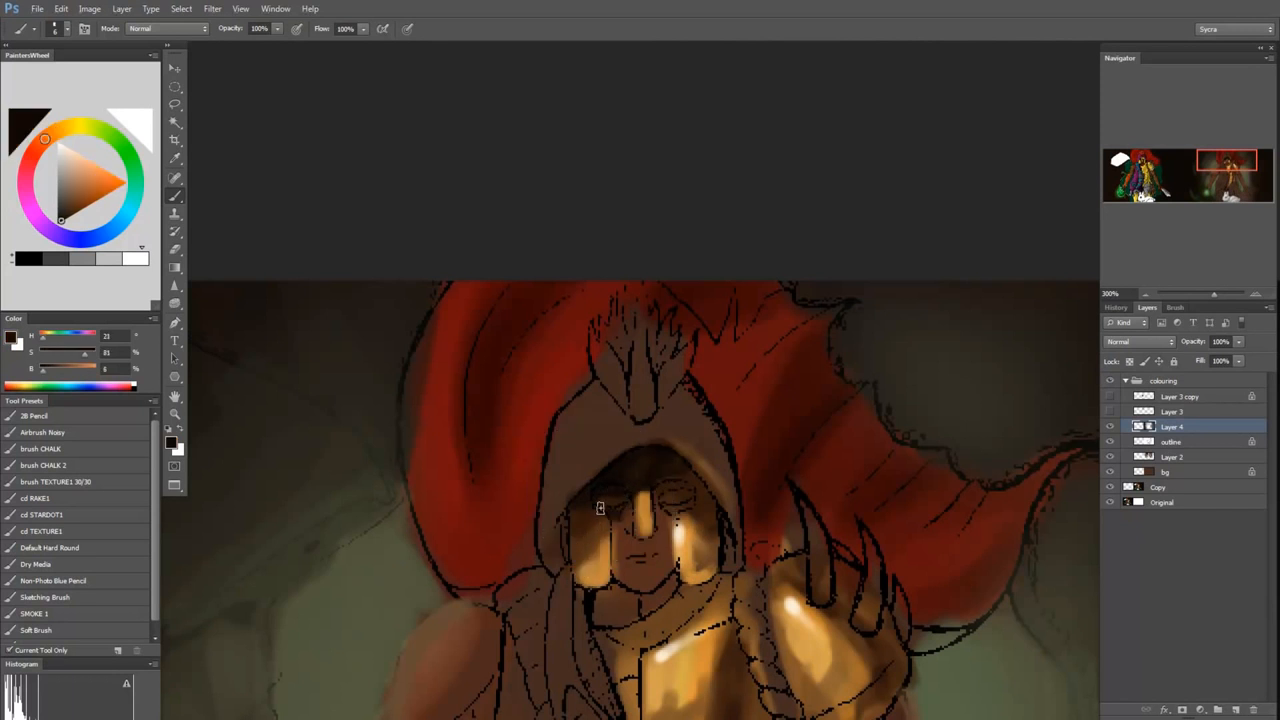
{"action": "mouse_move", "coordinate": [604, 503]}
{"action": "left_mouse_down"}
{"action": "mouse_move", "coordinate": [638, 514]}
{"action": "mouse_move", "coordinate": [676, 494]}
{"action": "mouse_move", "coordinate": [677, 507]}
{"action": "left_mouse_up"}
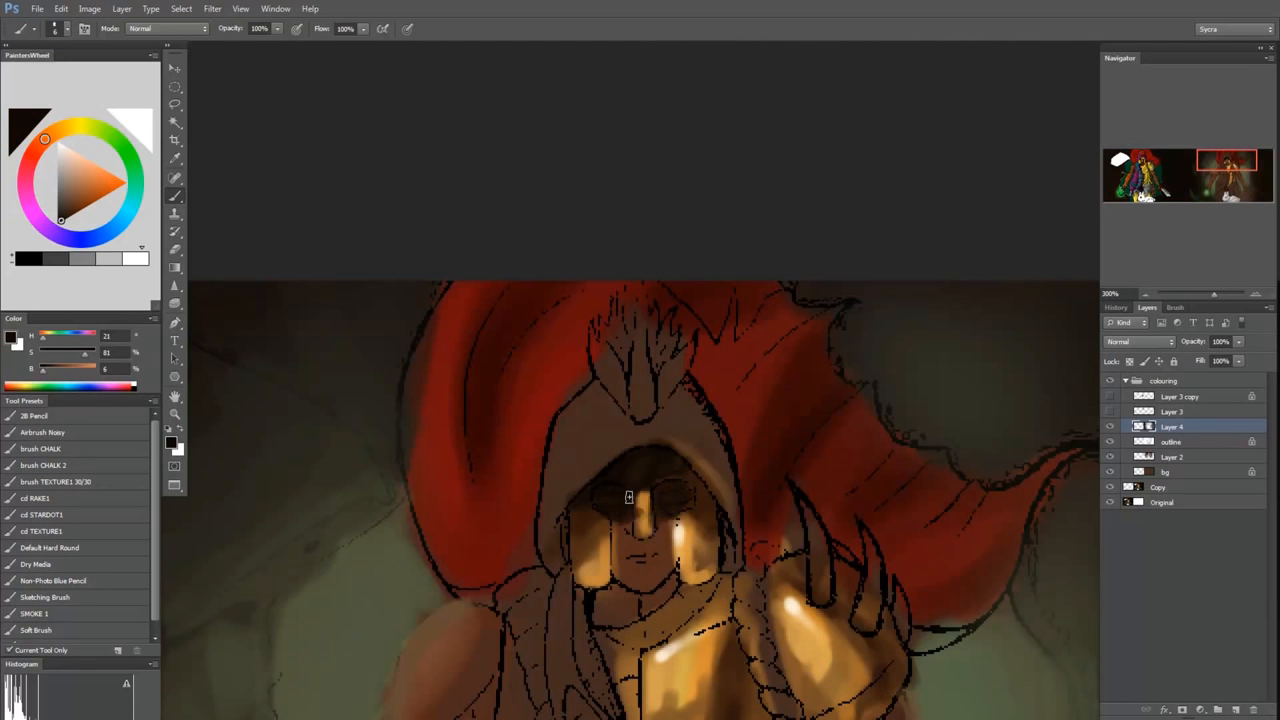
{"action": "left_click", "coordinate": [643, 473], "text": "alt"}
{"action": "key", "text": "ctrl+minus"}
{"action": "key", "text": "ctrl+minus"}
{"action": "key", "text": "ctrl+minus"}
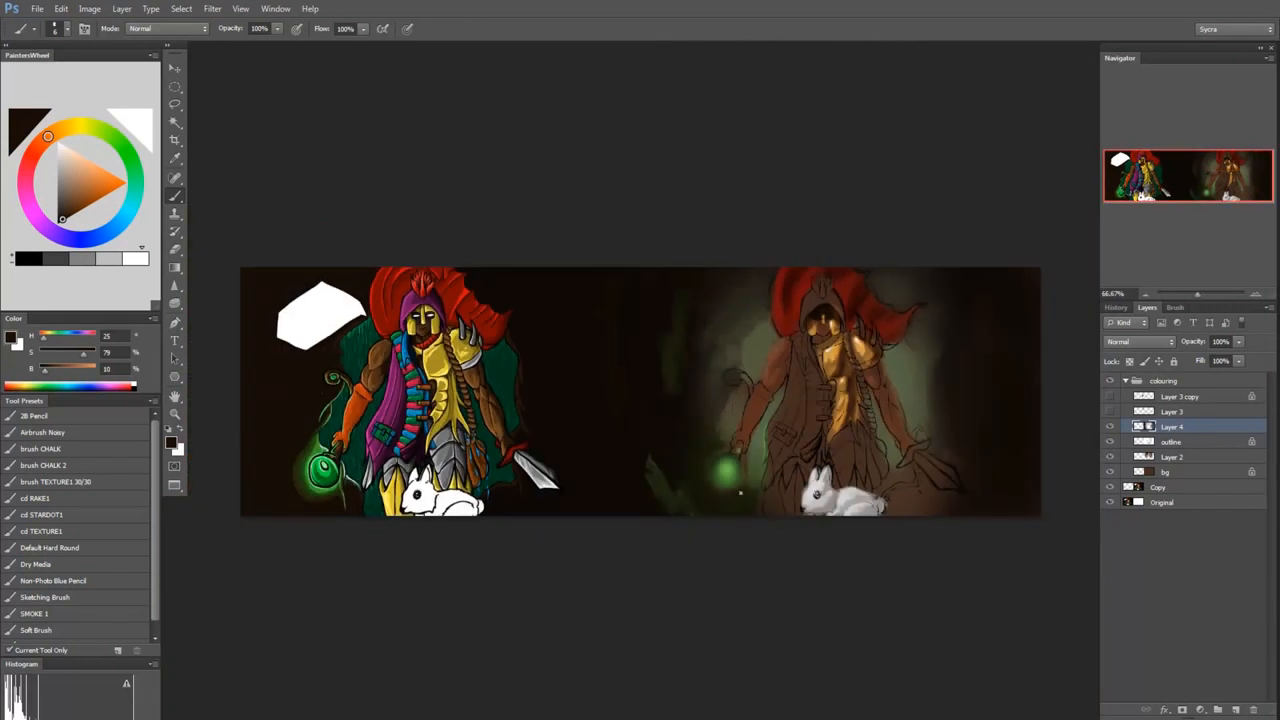
Step: Paint the character's glowing eyes in light grey of brightness 81 with a size 2 brush
{"action": "key", "text": "ctrl+plus"}
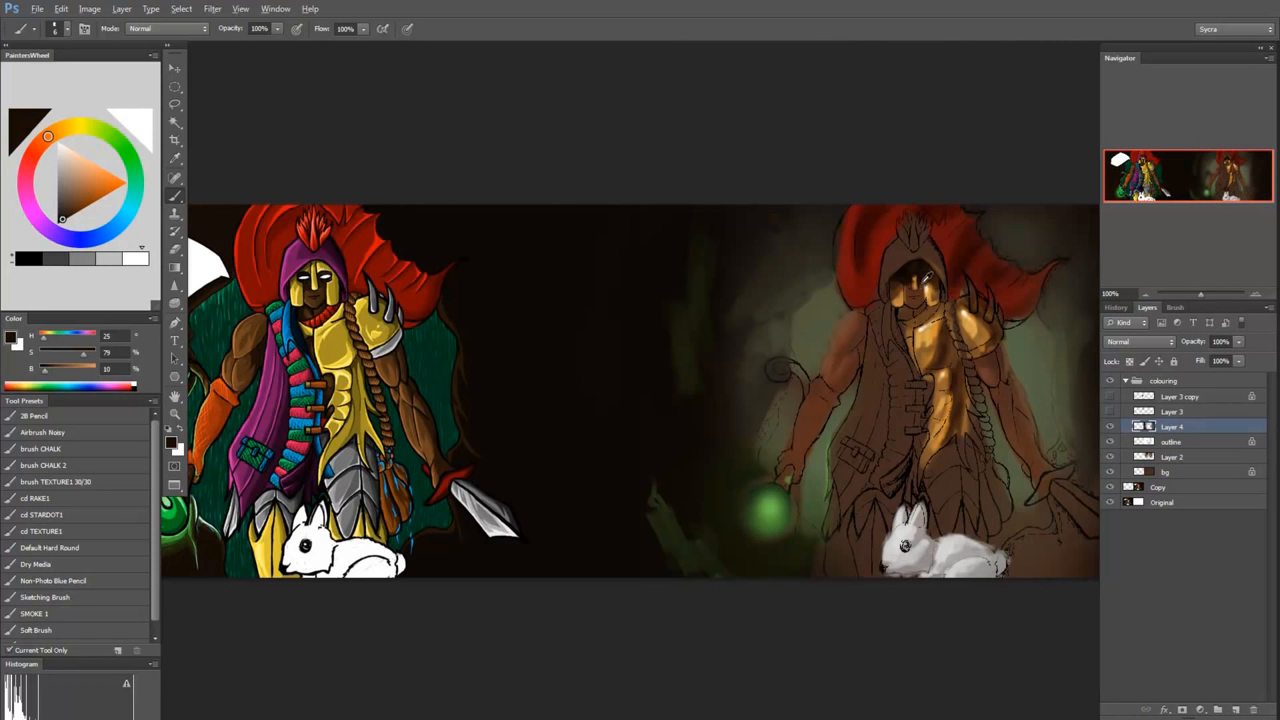
{"action": "left_click", "coordinate": [926, 278], "text": "alt"}
{"action": "left_click_drag", "start_coordinate": [70, 157], "coordinate": [62, 162]}
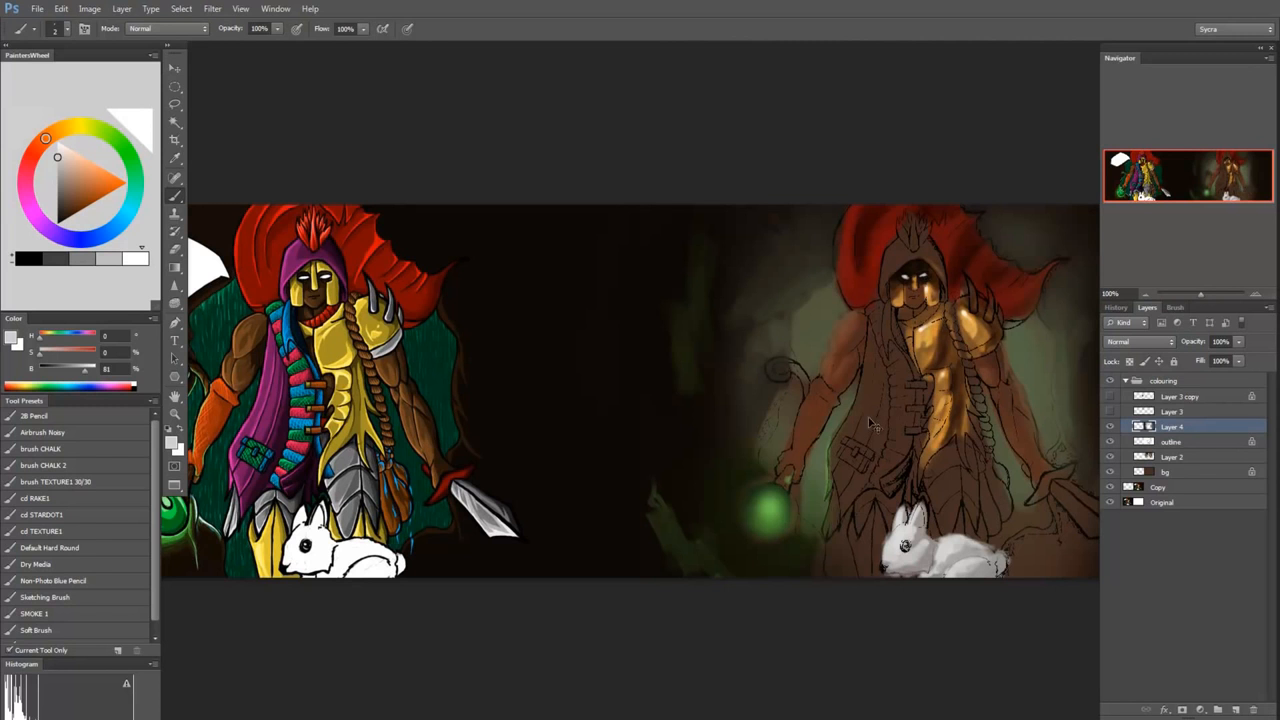
{"action": "key", "text": "ctrl+plus"}
{"action": "key", "text": "ctrl+plus"}
{"action": "left_click_drag", "start_coordinate": [869, 343], "coordinate": [600, 468]}
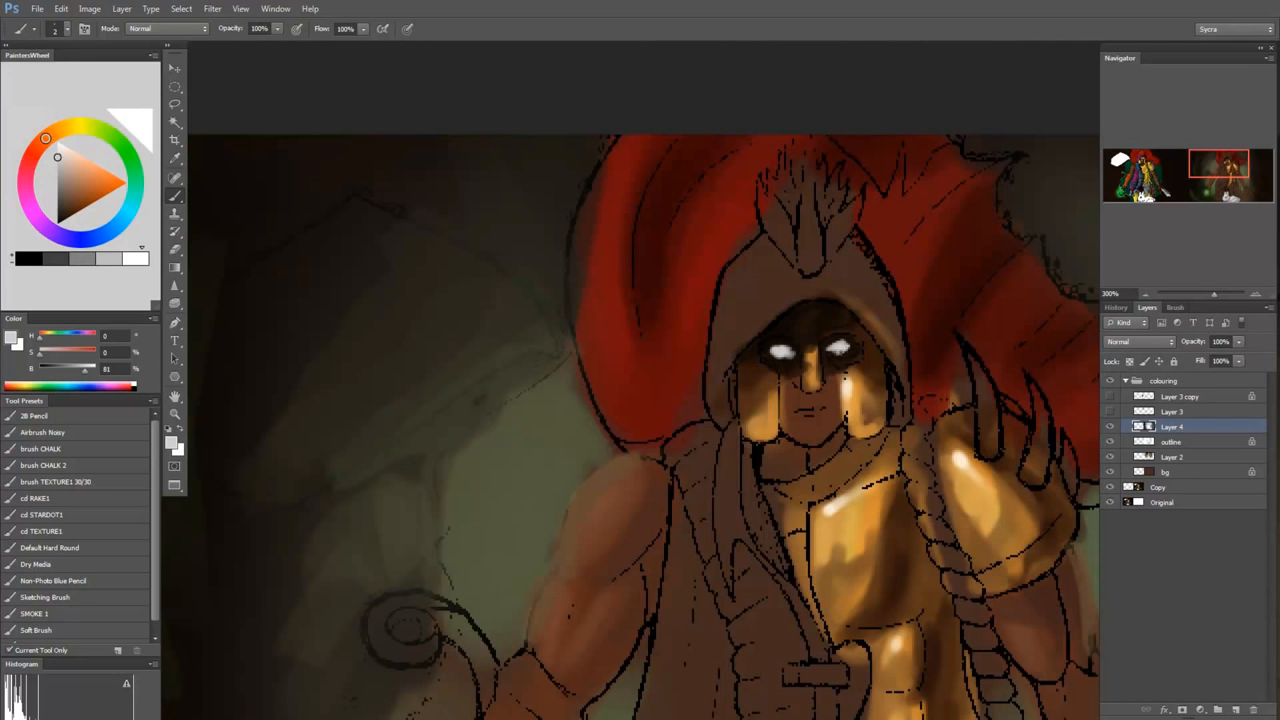
Step: Refine the edges of the glowing eyes with sampled dark brown and mid grey
{"action": "left_click", "coordinate": [828, 340], "text": "alt"}
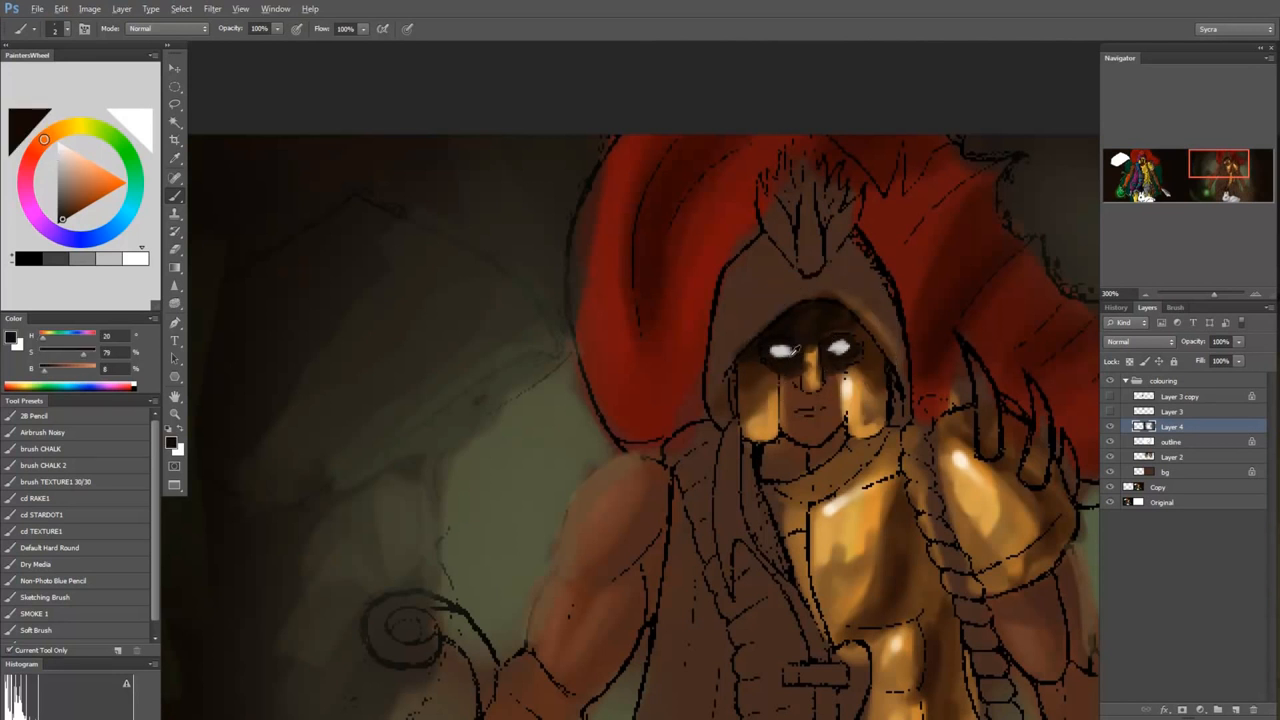
{"action": "left_click", "coordinate": [796, 348], "text": "alt"}
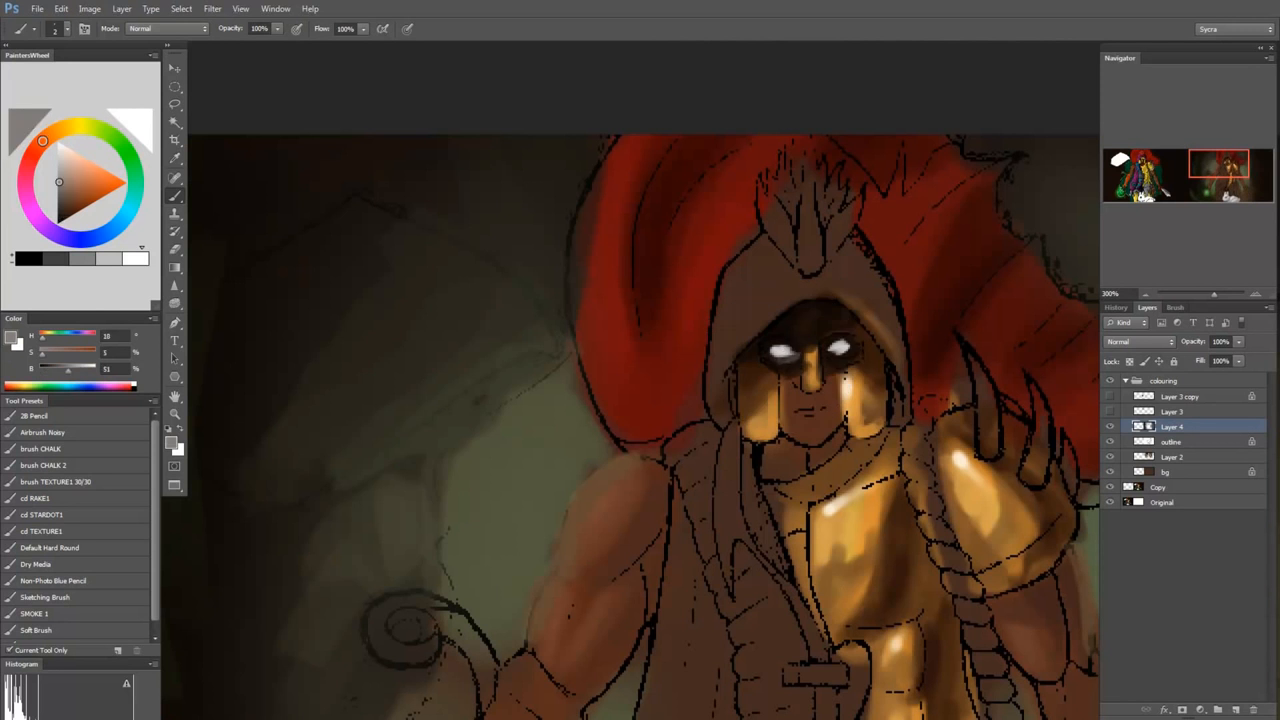
{"action": "left_click_drag", "start_coordinate": [830, 351], "coordinate": [849, 343]}
{"action": "key", "text": "ctrl+minus"}
{"action": "key", "text": "ctrl+minus"}
{"action": "key", "text": "ctrl+minus"}
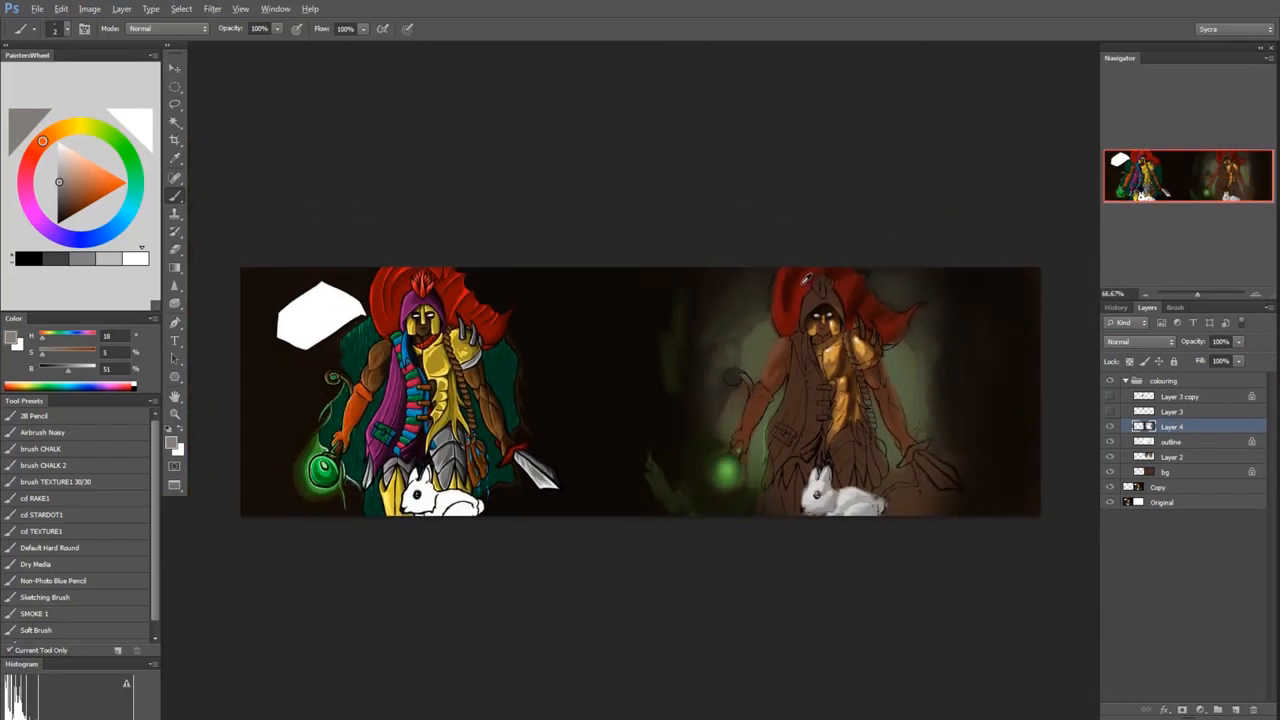
Step: Paint the feathered crest on the hood in bright red of hue 358, saturation 86, brightness 74
{"action": "left_click", "coordinate": [807, 279], "text": "alt"}
{"action": "left_click", "coordinate": [99, 196]}
{"action": "left_click", "coordinate": [31, 158]}
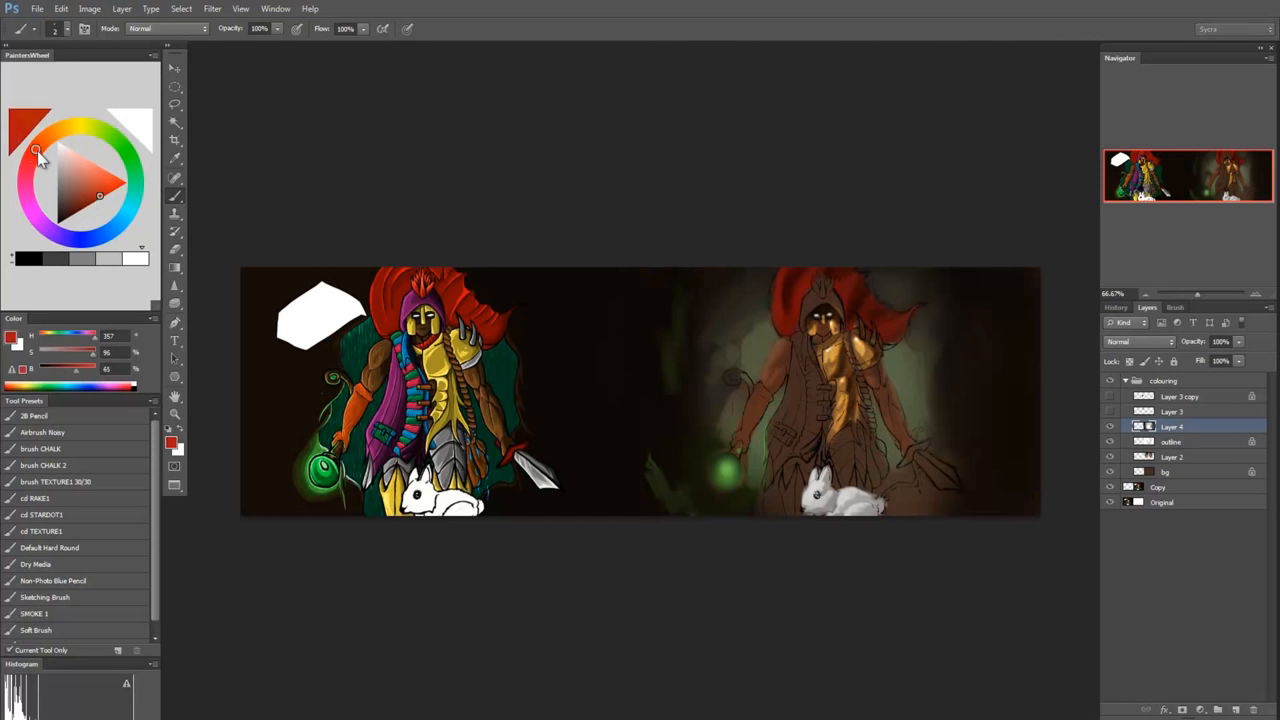
{"action": "left_click", "coordinate": [26, 172]}
{"action": "left_click", "coordinate": [101, 188]}
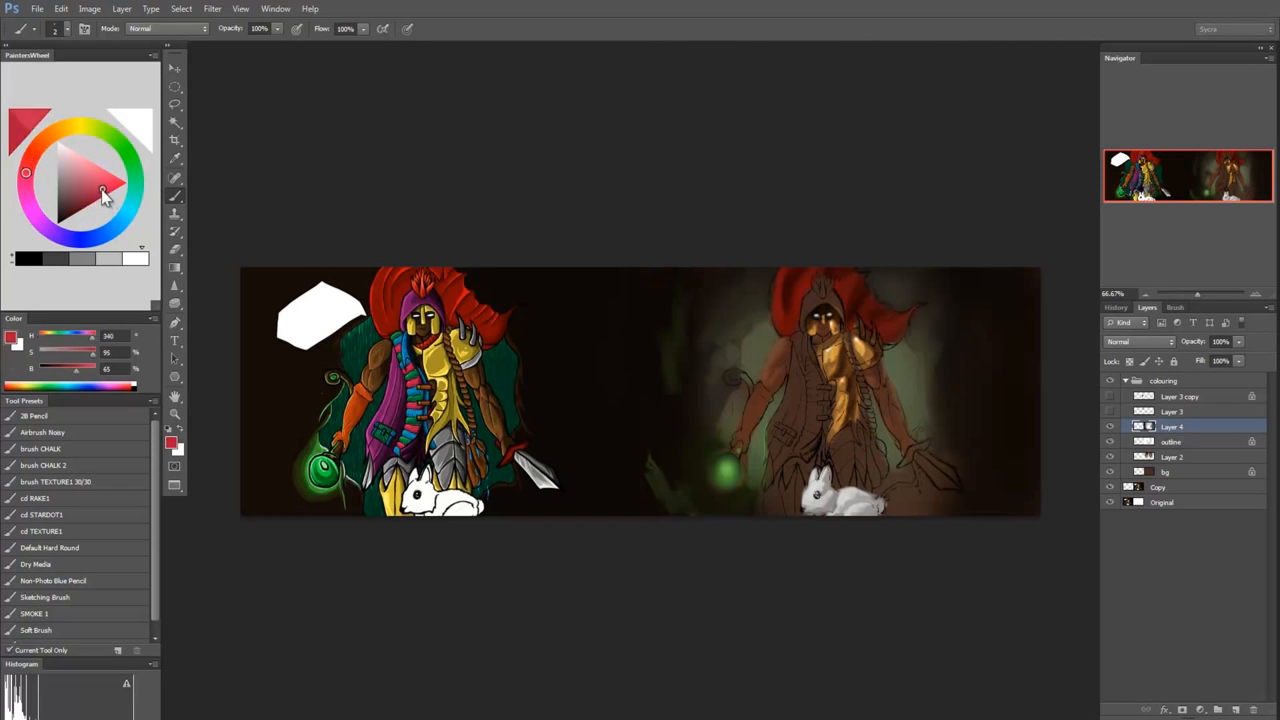
{"action": "left_click", "coordinate": [31, 156]}
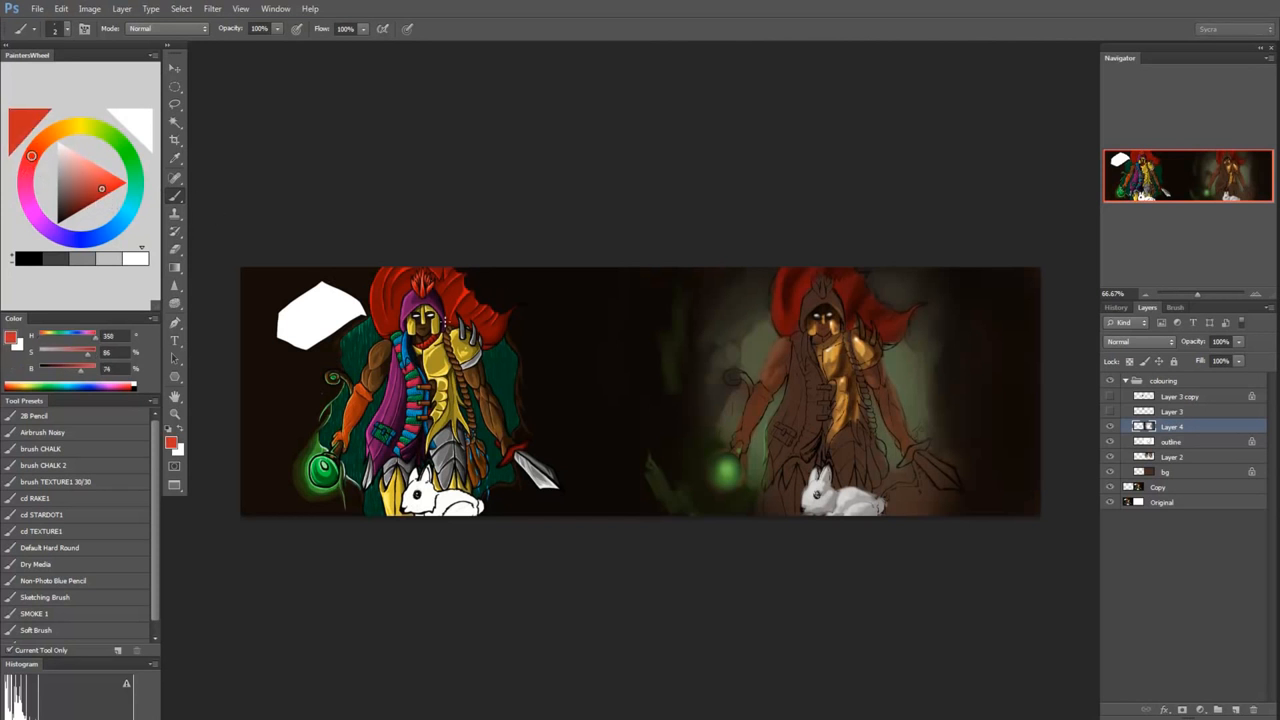
{"action": "key", "text": "ctrl+plus"}
{"action": "key", "text": "ctrl+plus"}
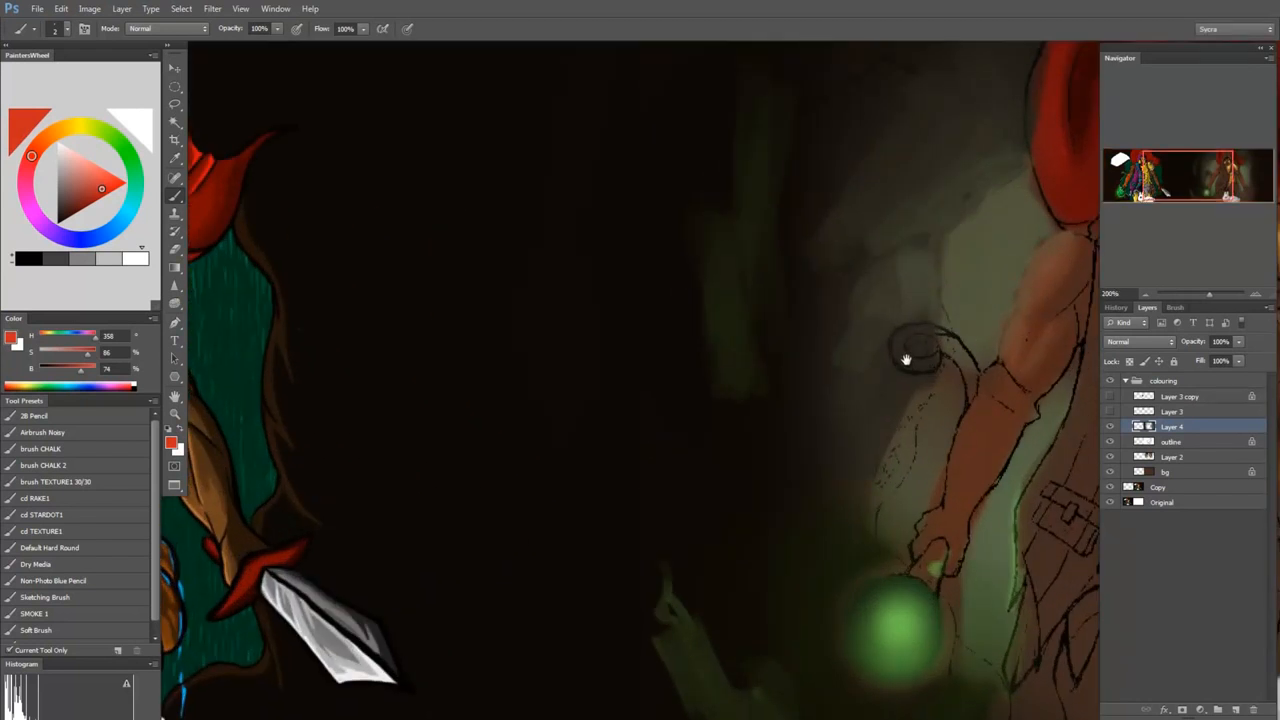
{"action": "left_click_drag", "start_coordinate": [904, 360], "coordinate": [575, 559]}
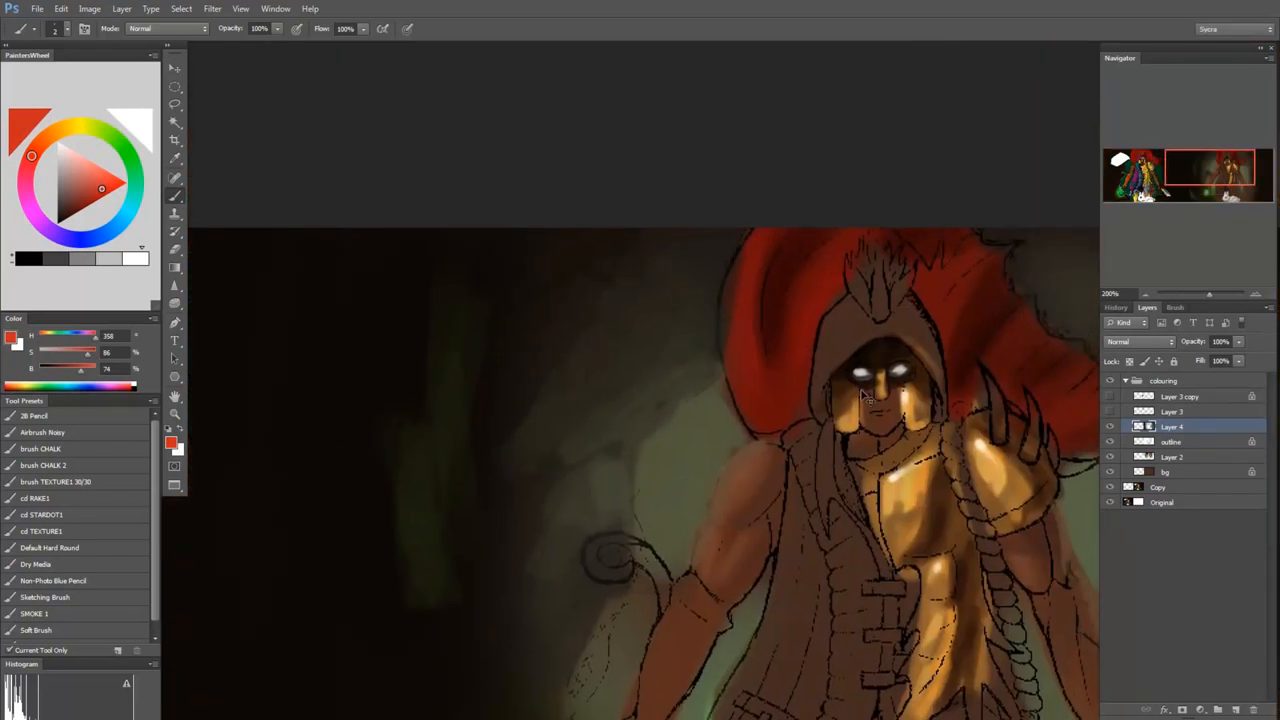
{"action": "key", "text": "ctrl+plus"}
{"action": "left_click_drag", "start_coordinate": [902, 334], "coordinate": [693, 435]}
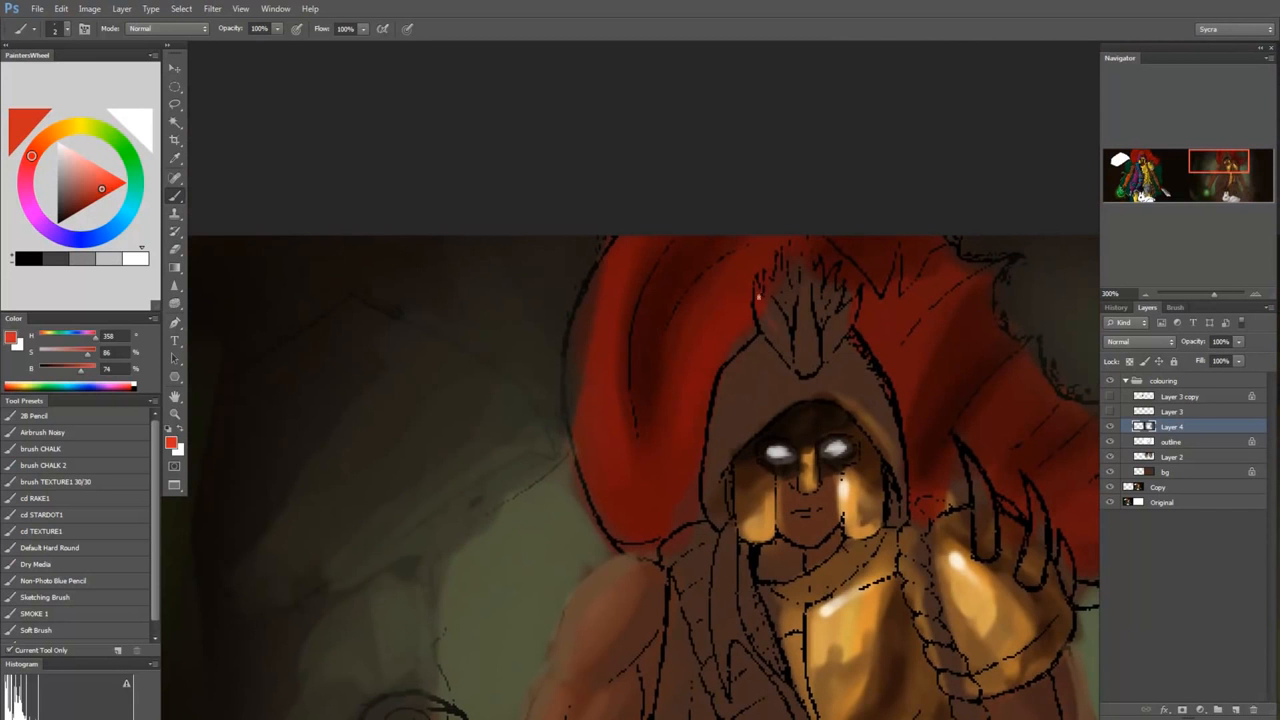
{"action": "mouse_move", "coordinate": [758, 296]}
{"action": "left_mouse_down"}
{"action": "mouse_move", "coordinate": [779, 338]}
{"action": "mouse_move", "coordinate": [758, 296]}
{"action": "mouse_move", "coordinate": [780, 334]}
{"action": "mouse_move", "coordinate": [772, 270]}
{"action": "mouse_move", "coordinate": [806, 340]}
{"action": "mouse_move", "coordinate": [809, 308]}
{"action": "mouse_move", "coordinate": [792, 308]}
{"action": "mouse_move", "coordinate": [791, 332]}
{"action": "mouse_move", "coordinate": [832, 290]}
{"action": "mouse_move", "coordinate": [845, 300]}
{"action": "mouse_move", "coordinate": [830, 340]}
{"action": "mouse_move", "coordinate": [822, 331]}
{"action": "left_mouse_up"}
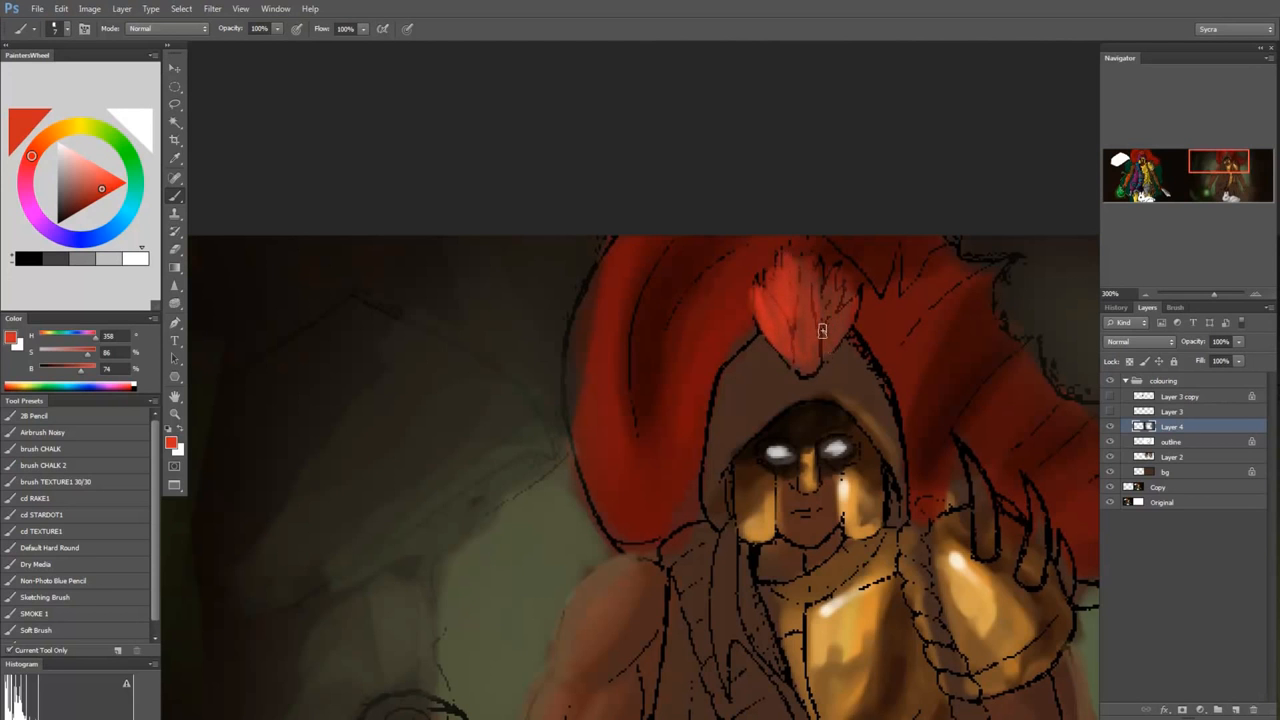
Step: Highlight the left edge of the hood's crest in pale pink of hue 6, saturation 33, brightness 92 with a very fine Soft Brush
{"action": "left_click", "coordinate": [765, 308], "text": "alt"}
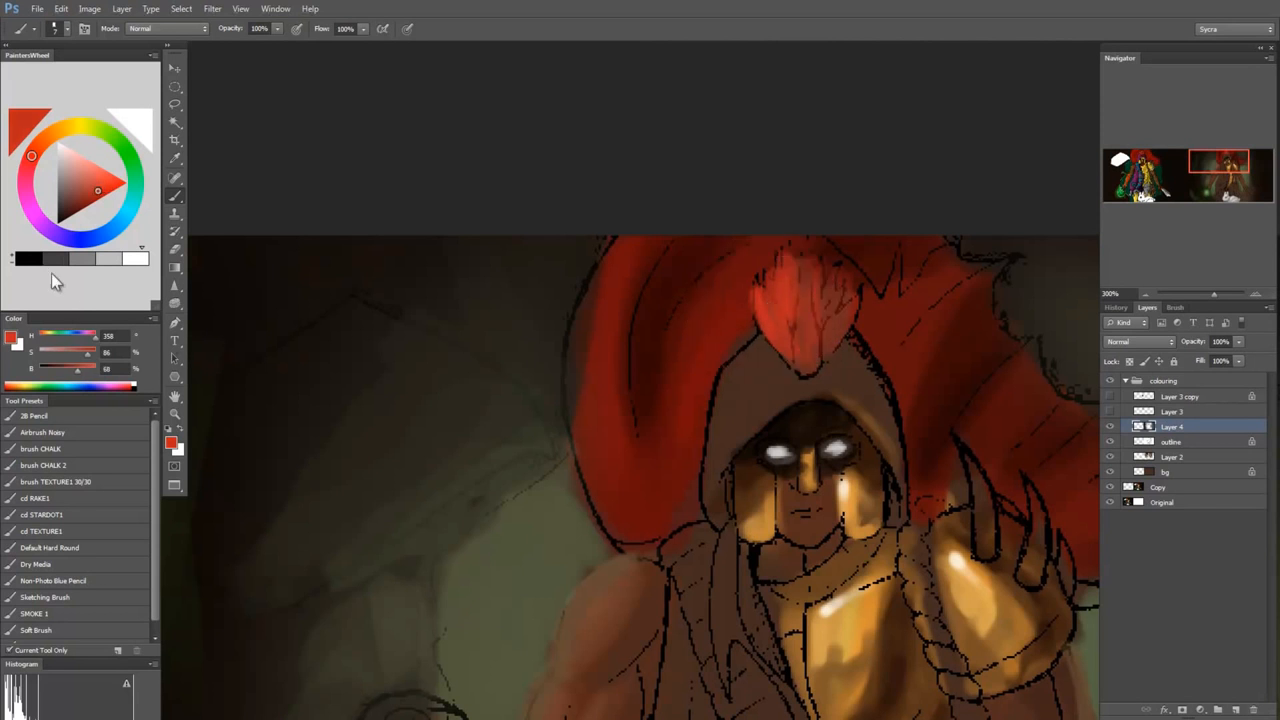
{"action": "left_click", "coordinate": [88, 172]}
{"action": "mouse_move", "coordinate": [87, 169]}
{"action": "left_mouse_down"}
{"action": "mouse_move", "coordinate": [37, 155]}
{"action": "mouse_move", "coordinate": [78, 161]}
{"action": "left_mouse_up"}
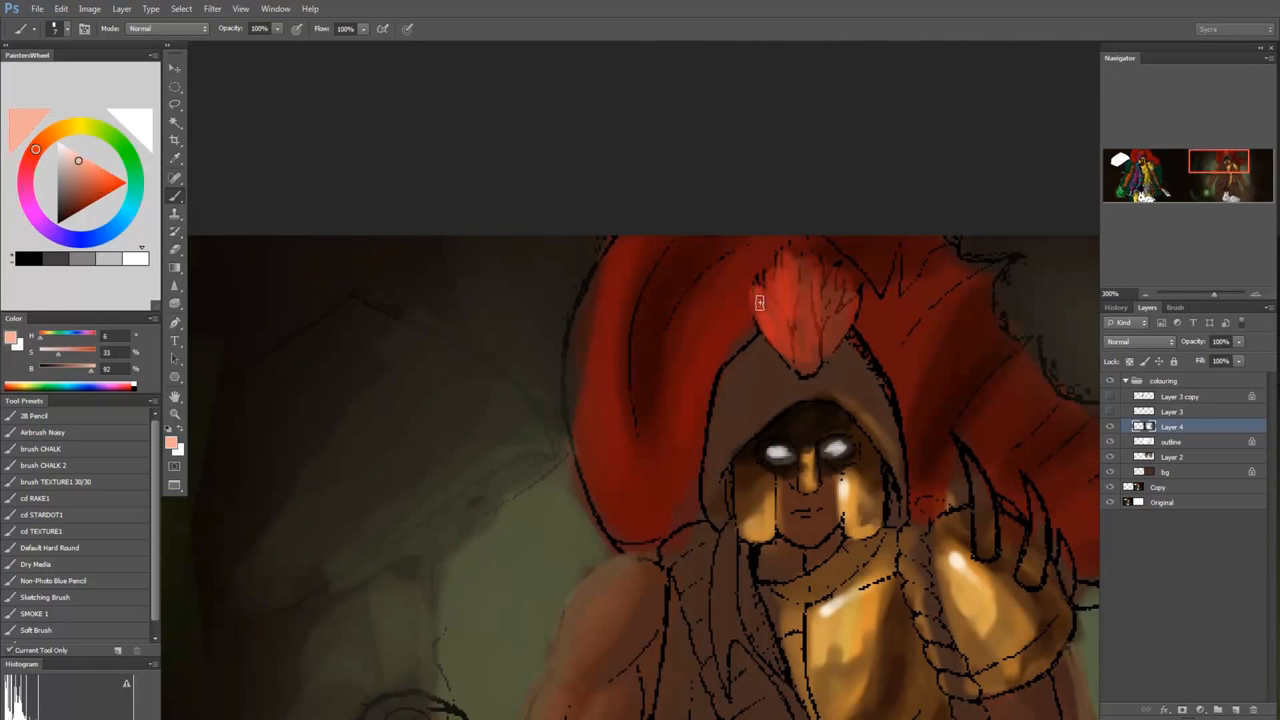
{"action": "left_click", "coordinate": [63, 628]}
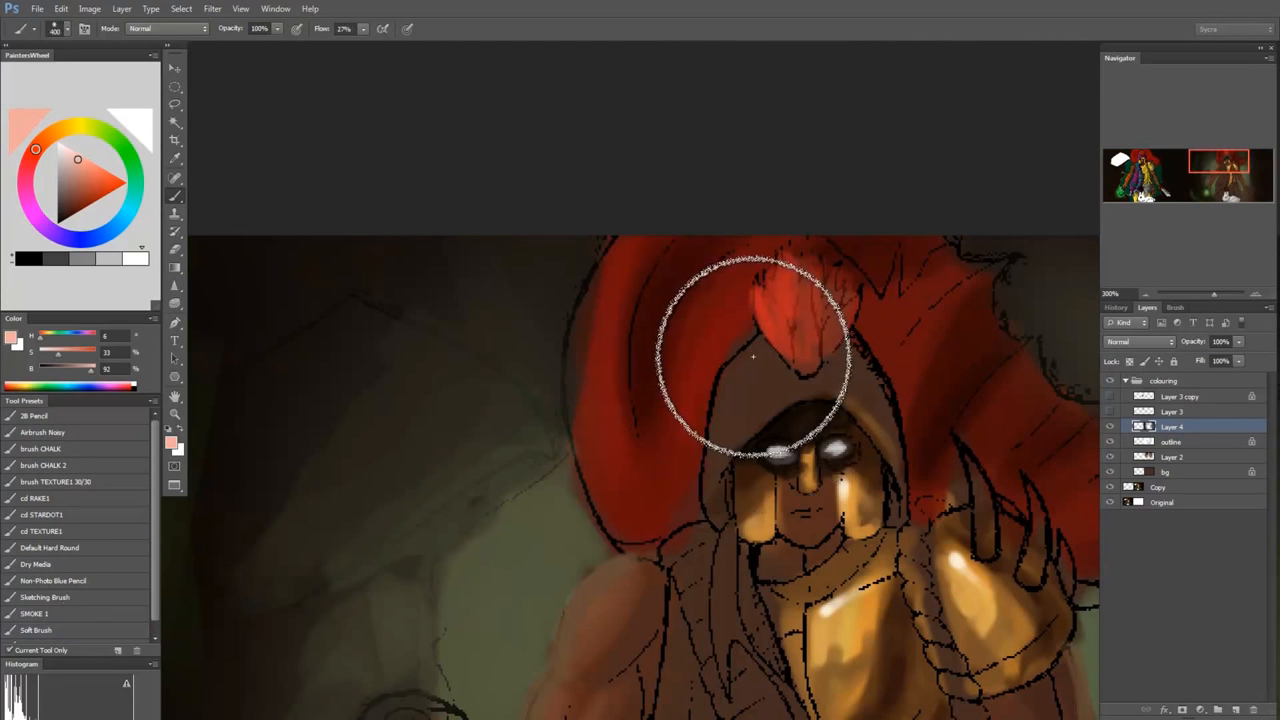
{"action": "key", "text": "bracketleft"}
{"action": "key", "text": "bracketleft"}
{"action": "key", "text": "bracketleft"}
{"action": "key", "text": "bracketleft"}
{"action": "key", "text": "bracketleft"}
{"action": "key", "text": "bracketleft"}
{"action": "key", "text": "bracketleft"}
{"action": "key", "text": "bracketleft"}
{"action": "key", "text": "bracketleft"}
{"action": "key", "text": "bracketleft"}
{"action": "key", "text": "bracketleft"}
{"action": "key", "text": "bracketleft"}
{"action": "key", "text": "bracketleft"}
{"action": "key", "text": "bracketleft"}
{"action": "key", "text": "bracketleft"}
{"action": "key", "text": "bracketleft"}
{"action": "key", "text": "bracketleft"}
{"action": "key", "text": "bracketleft"}
{"action": "key", "text": "bracketleft"}
{"action": "key", "text": "bracketleft"}
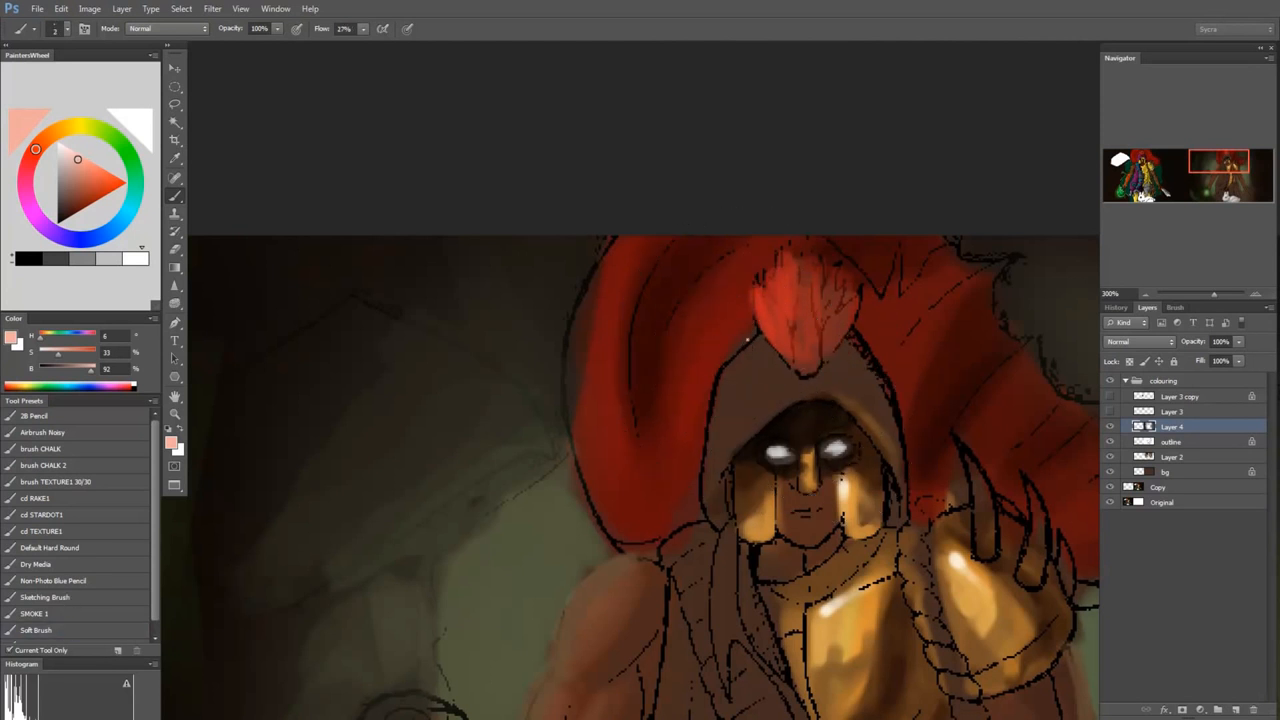
{"action": "left_click_drag", "start_coordinate": [754, 285], "coordinate": [763, 330]}
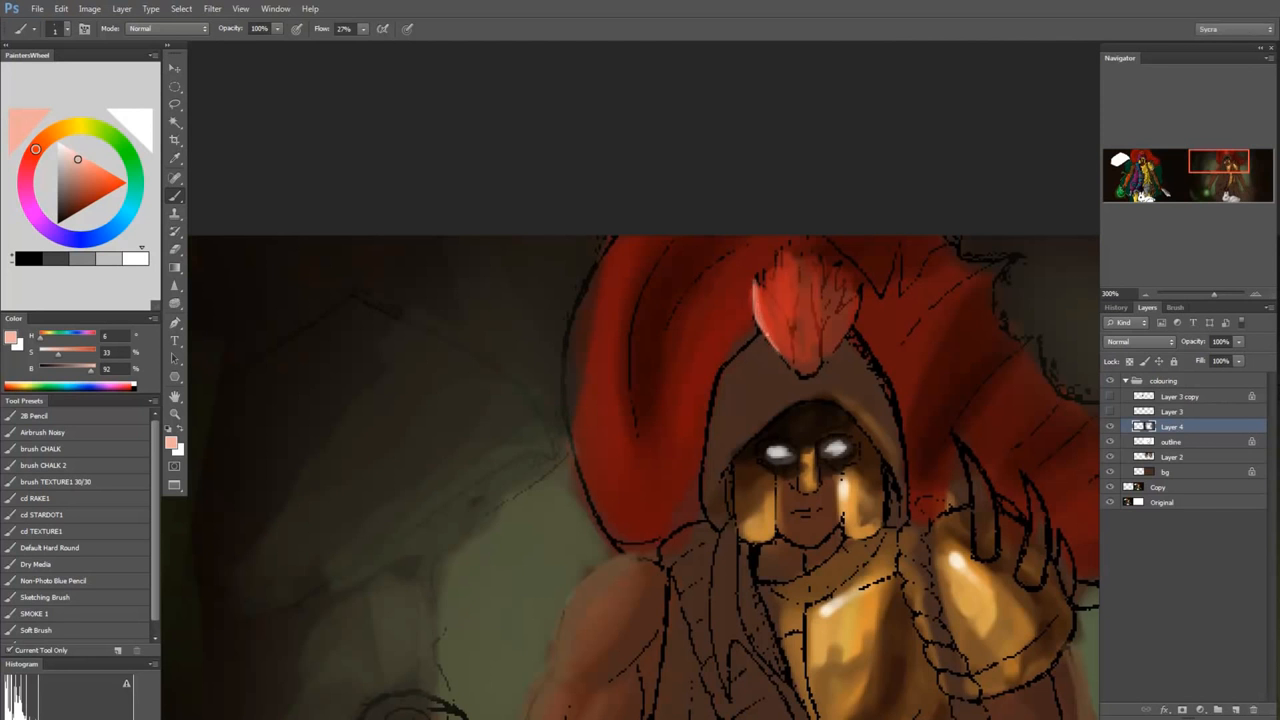
Step: Define the individual feathers of the crest in sampled light and medium reds with a size 4 brush
{"action": "key", "text": "bracketright"}
{"action": "key", "text": "bracketright"}
{"action": "key", "text": "bracketright"}
{"action": "left_click", "coordinate": [768, 305], "text": "alt"}
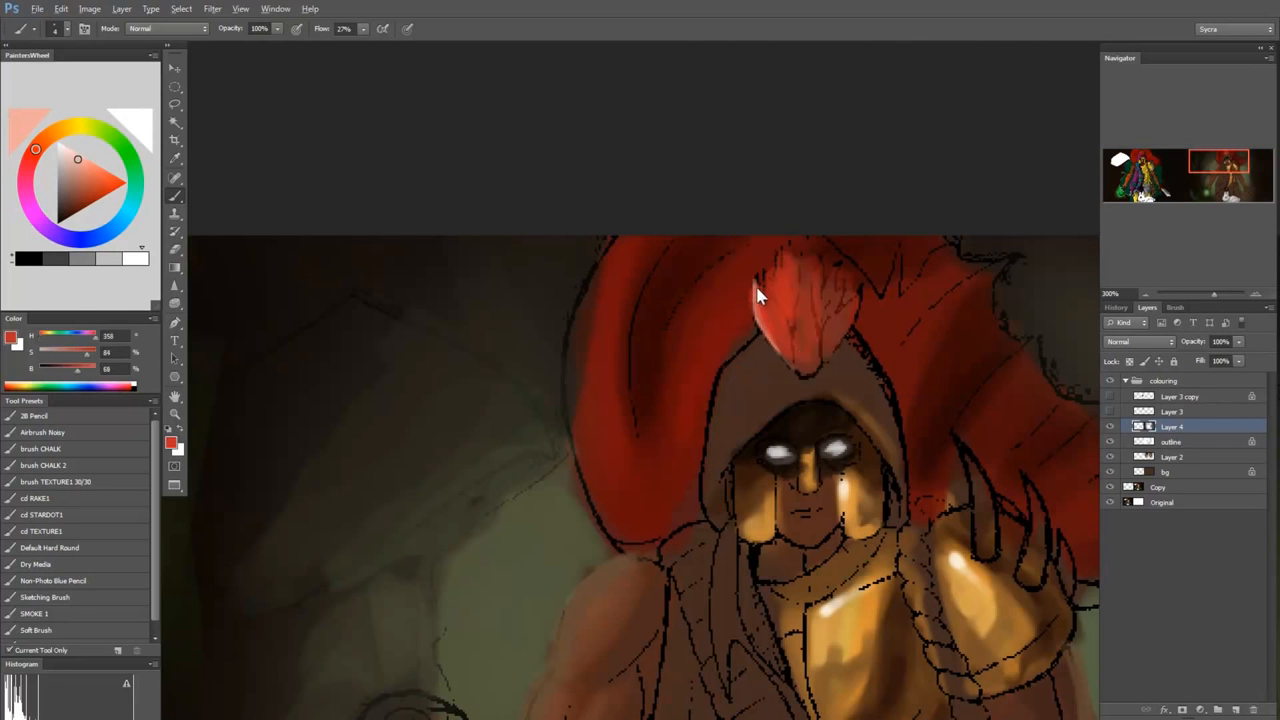
{"action": "left_click", "coordinate": [760, 298], "text": "alt"}
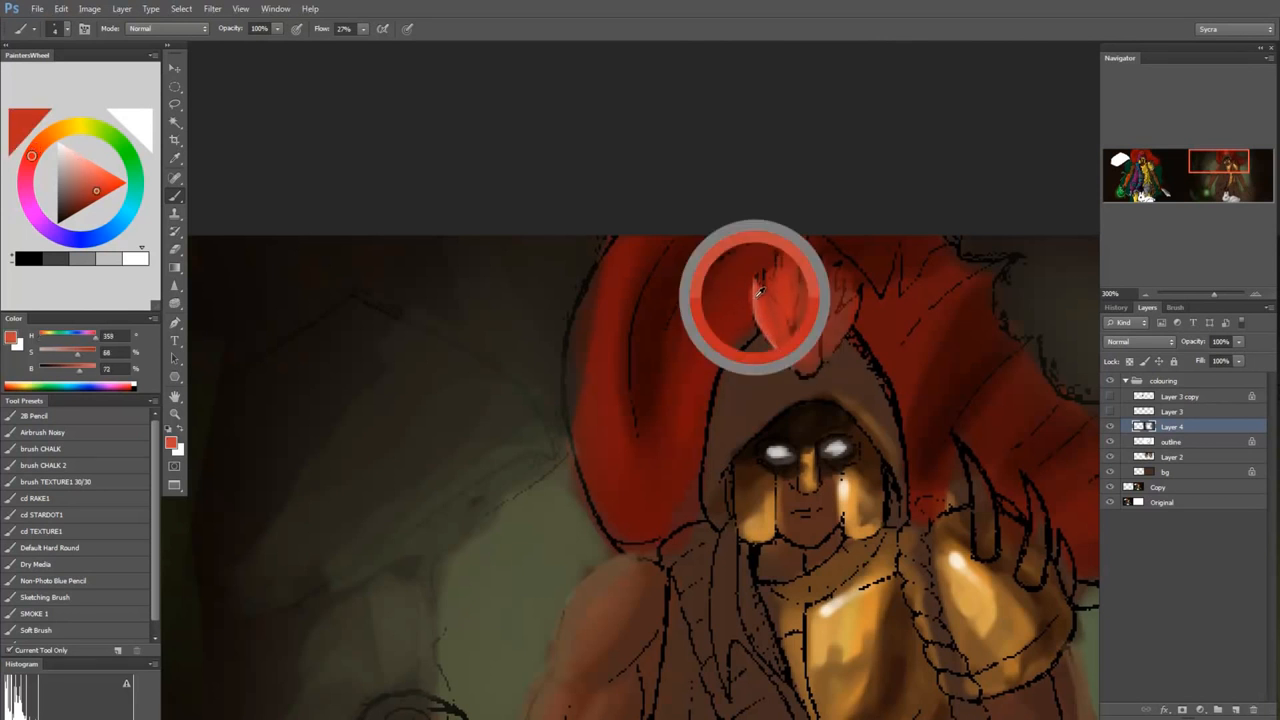
{"action": "mouse_move", "coordinate": [767, 270]}
{"action": "left_mouse_down"}
{"action": "mouse_move", "coordinate": [810, 282]}
{"action": "mouse_move", "coordinate": [801, 360]}
{"action": "mouse_move", "coordinate": [801, 247]}
{"action": "mouse_move", "coordinate": [824, 336]}
{"action": "mouse_move", "coordinate": [855, 288]}
{"action": "left_mouse_up"}
{"action": "left_click", "coordinate": [774, 319], "text": "alt"}
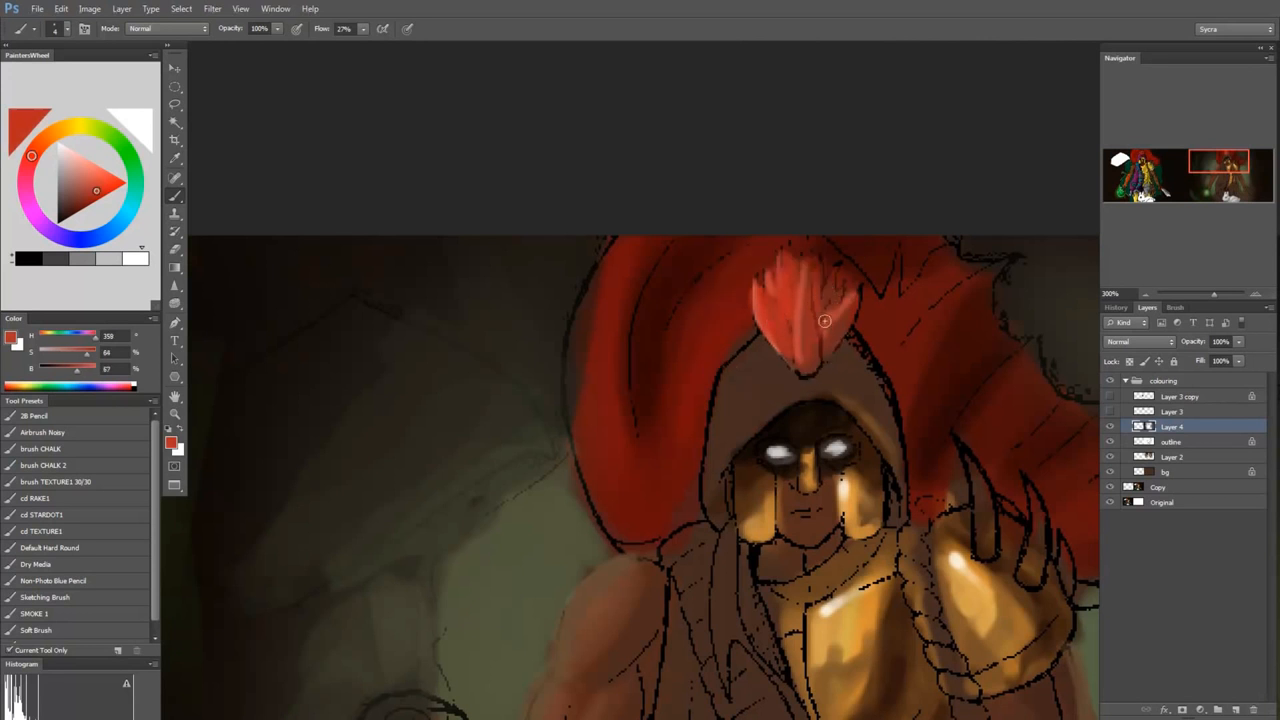
{"action": "mouse_move", "coordinate": [825, 292]}
{"action": "left_mouse_down"}
{"action": "mouse_move", "coordinate": [822, 312]}
{"action": "mouse_move", "coordinate": [835, 311]}
{"action": "left_mouse_up"}
Step: Shade the lower crest and the gaps between its feathers with sampled darker reds
{"action": "left_click", "coordinate": [870, 313], "text": "alt"}
{"action": "left_click", "coordinate": [818, 313], "text": "alt"}
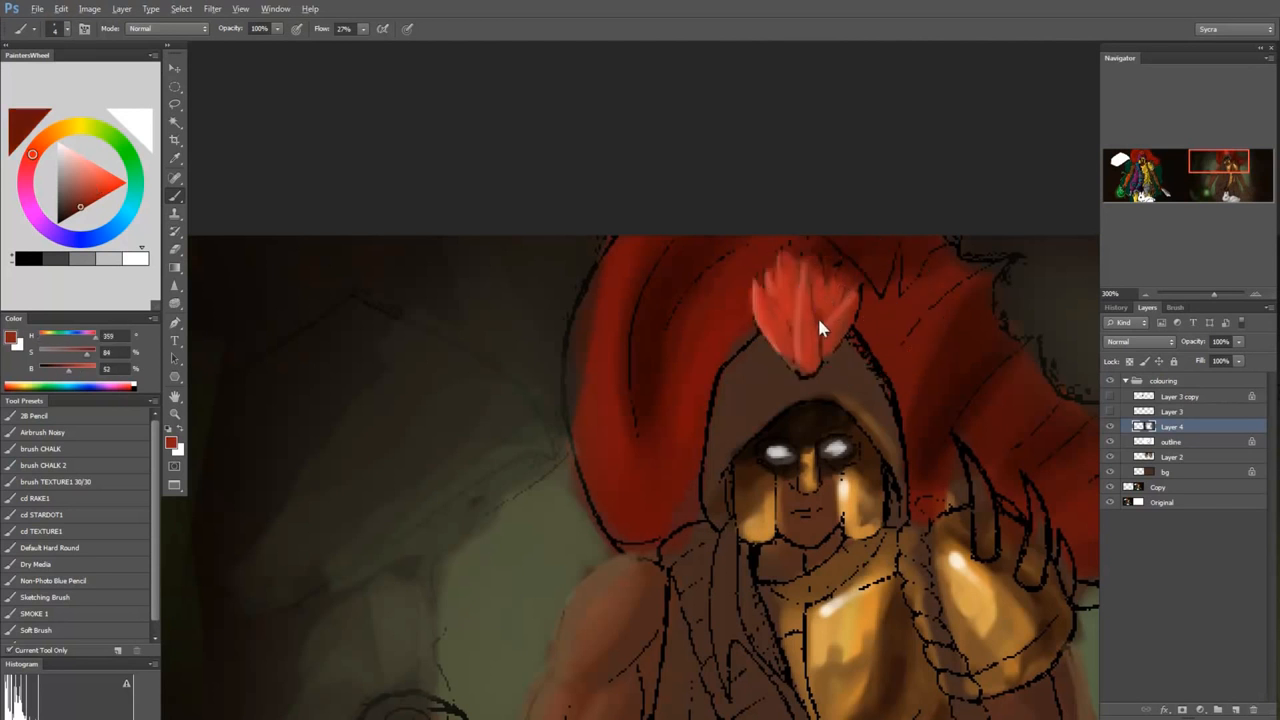
{"action": "left_click", "coordinate": [820, 310], "text": "alt"}
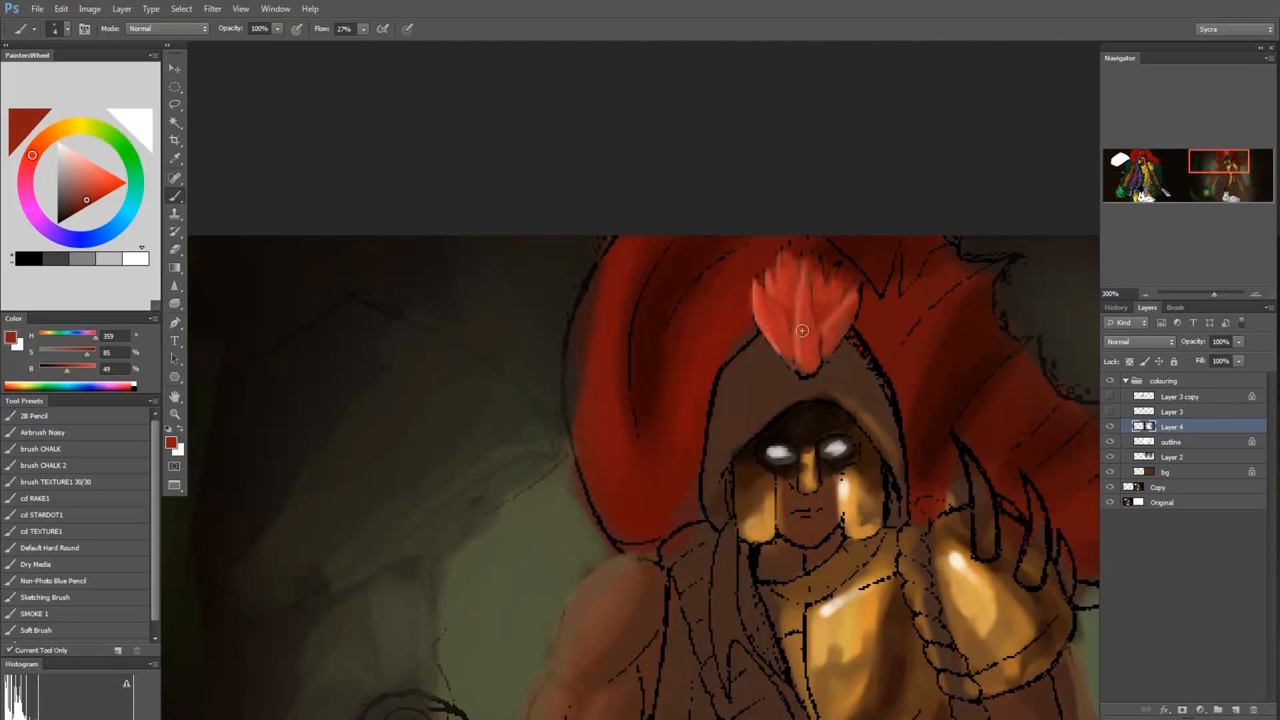
{"action": "left_click", "coordinate": [771, 318], "text": "alt"}
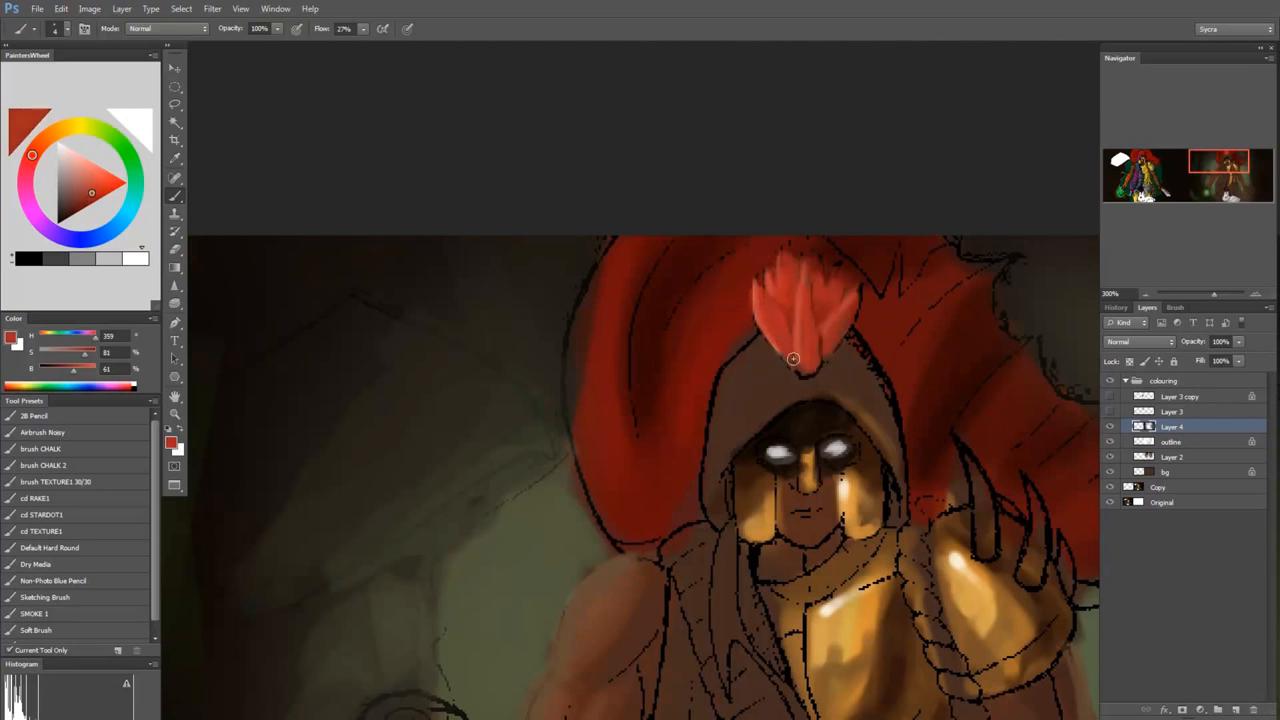
Step: Compare the recoloured character with the original version beside it across the whole canvas
{"action": "key", "text": "ctrl+minus"}
{"action": "key", "text": "ctrl+minus"}
{"action": "key", "text": "ctrl+minus"}
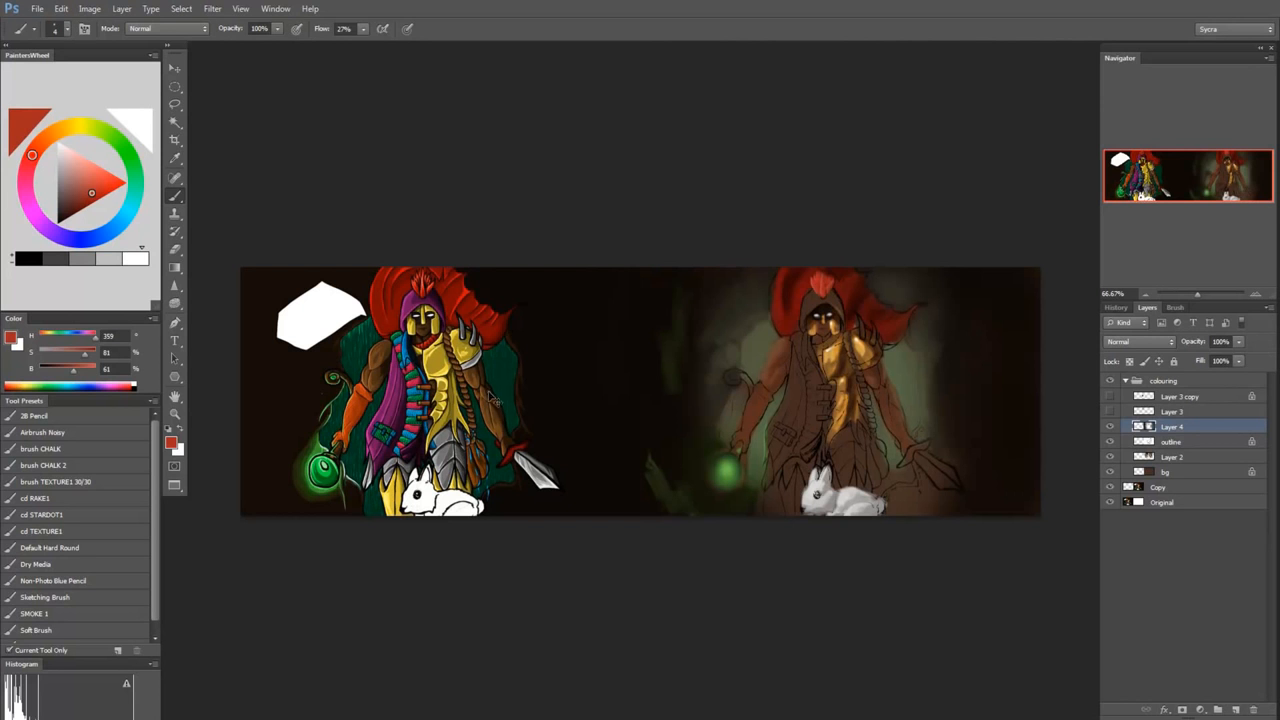
{"action": "key", "text": "ctrl+plus"}
{"action": "left_click_drag", "start_coordinate": [448, 422], "coordinate": [613, 410]}
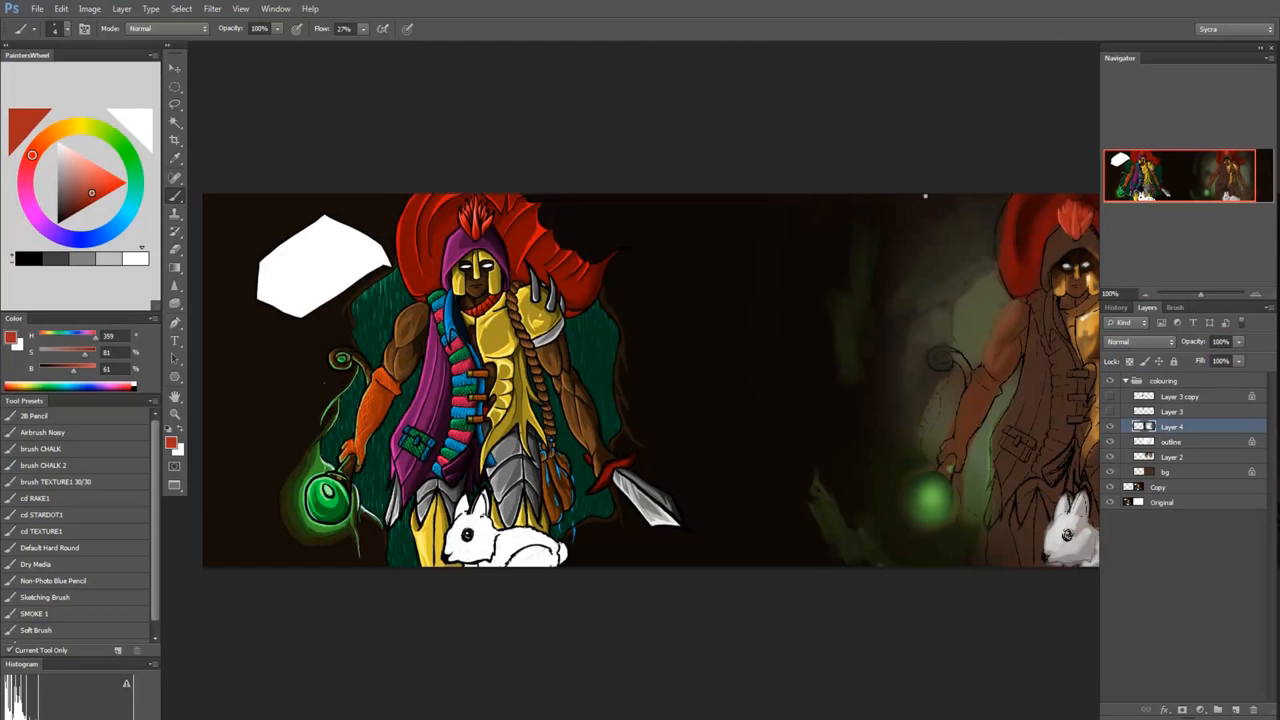
{"action": "key", "text": "ctrl+minus"}
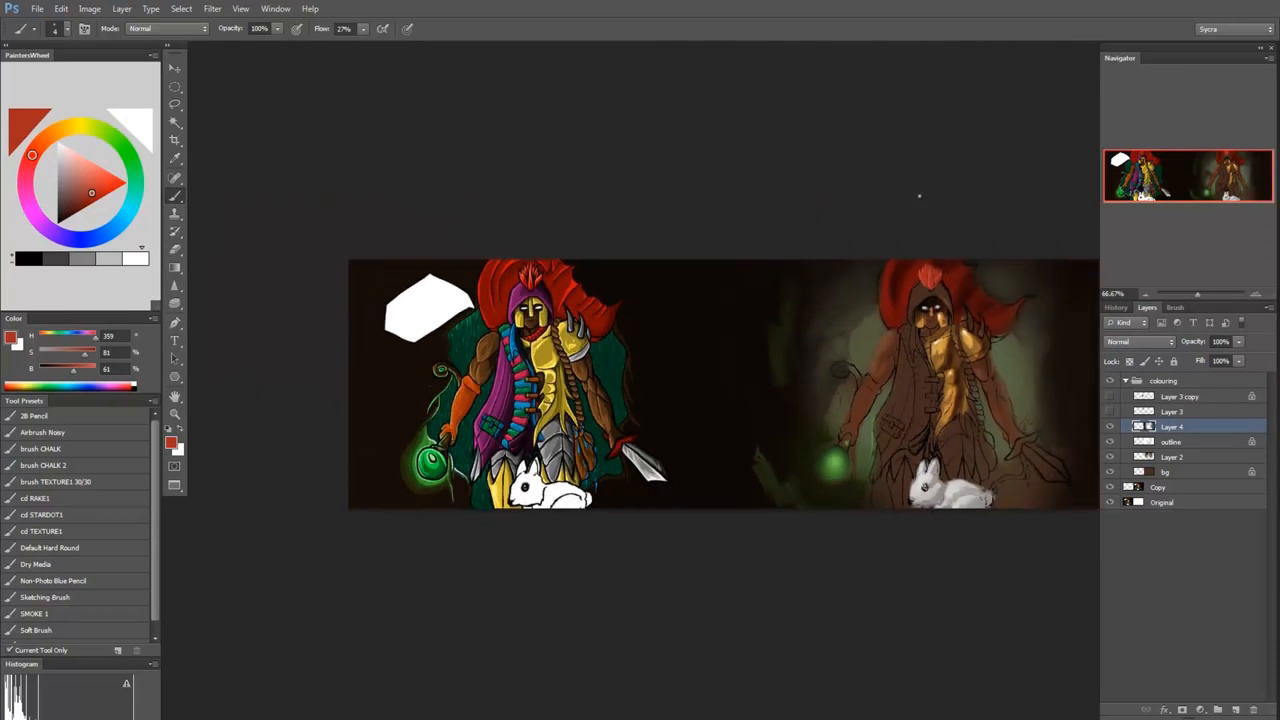